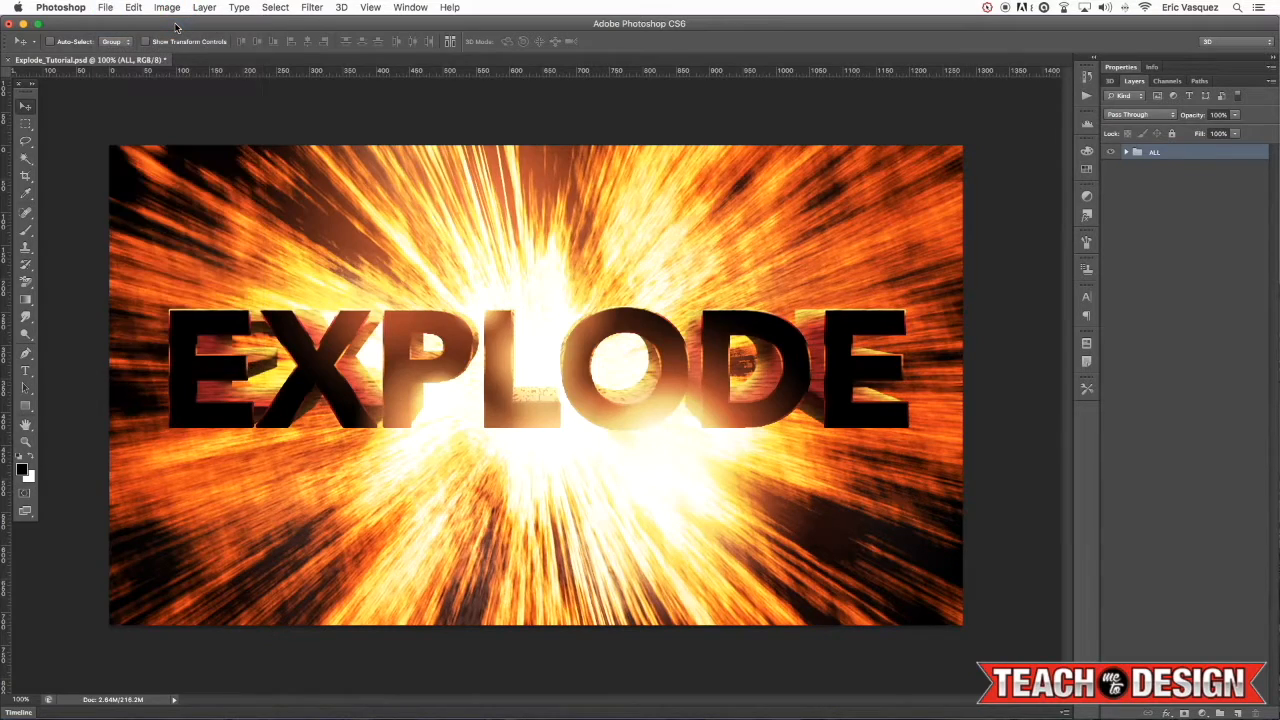
Step: Create a new 1280 x 720 pixel document at 300 pixels/inch in RGB Color with a white background
{"action": "left_click", "coordinate": [503, 226]}
{"action": "left_click_drag", "start_coordinate": [503, 226], "coordinate": [443, 282]}
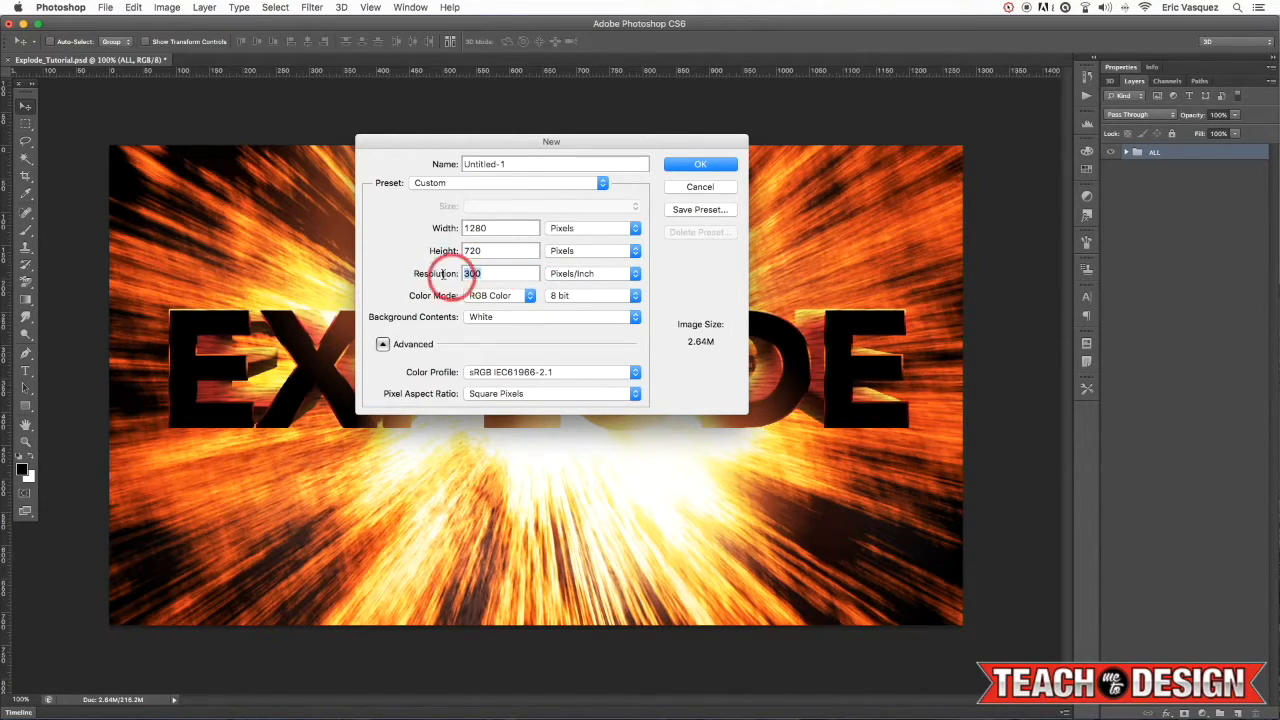
{"action": "left_click", "coordinate": [714, 163]}
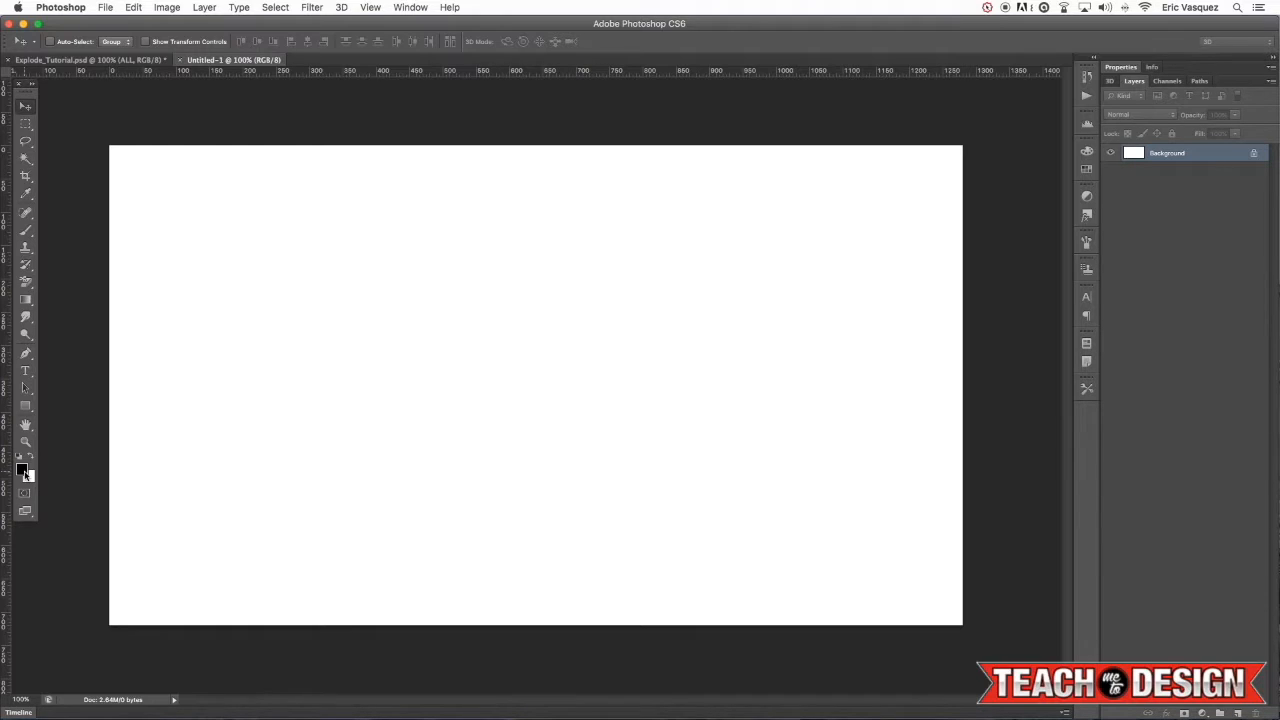
Step: Fill the Background layer with black and add a new black-filled layer above it
{"action": "key", "text": "alt+BackSpace"}
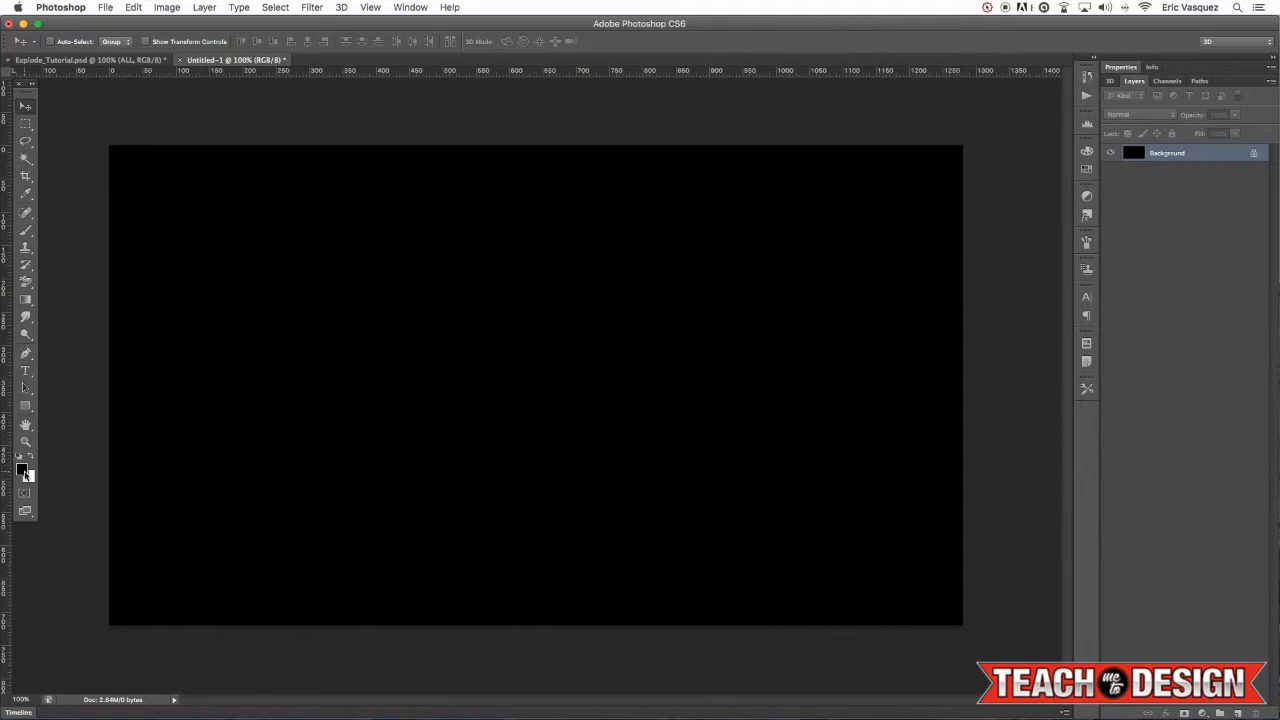
{"action": "key", "text": "super+alt+shift+n"}
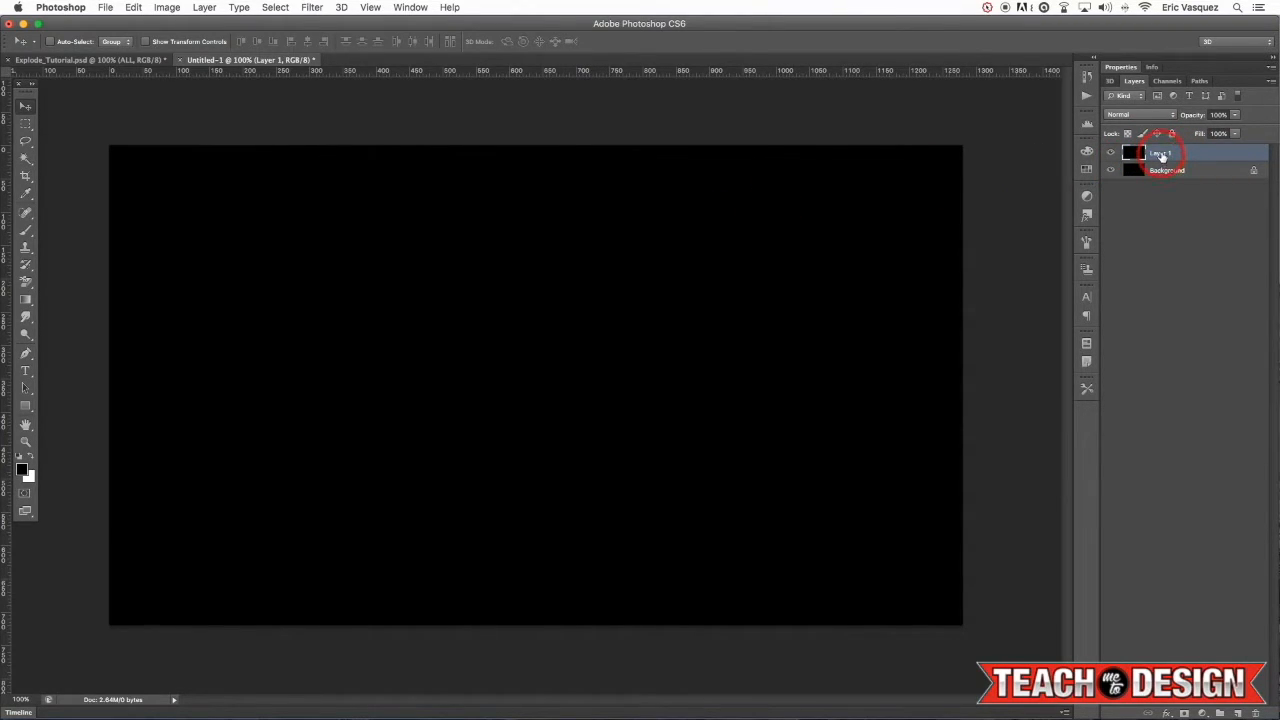
Step: Apply the Fibers filter to Layer 1 with Variance 25 and Strength 30
{"action": "left_click", "coordinate": [311, 6]}
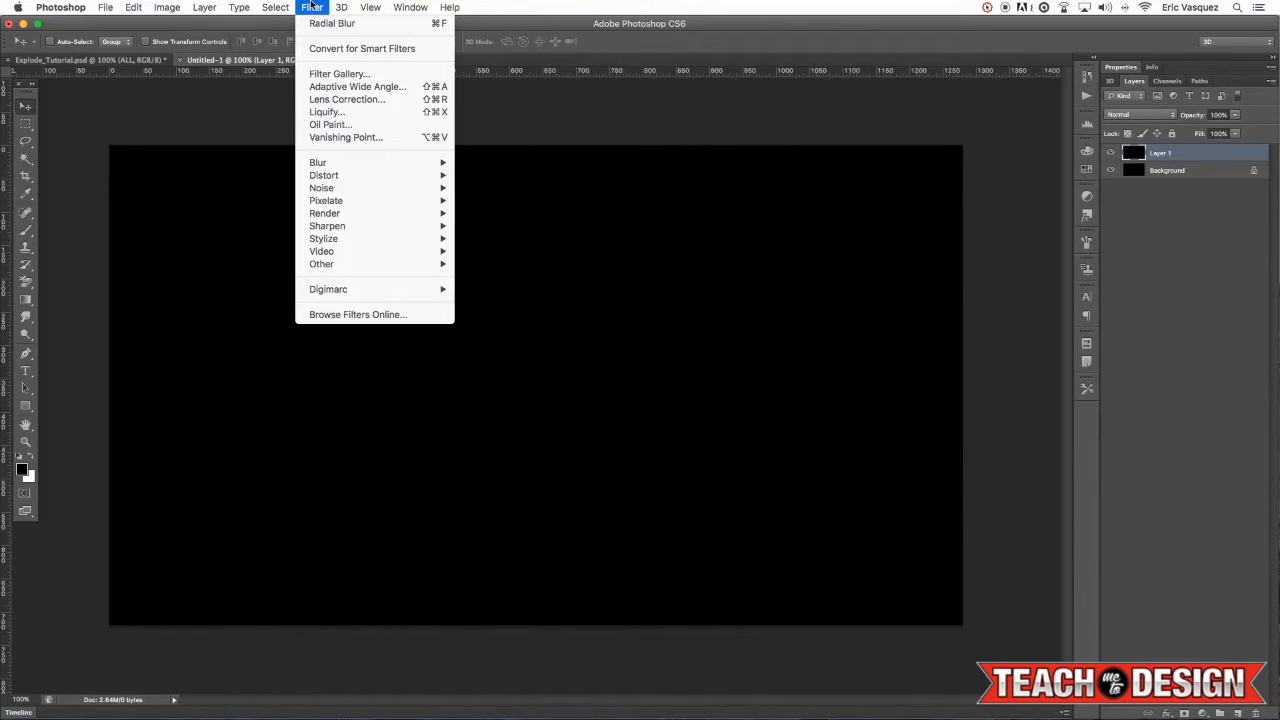
{"action": "mouse_move", "coordinate": [338, 213]}
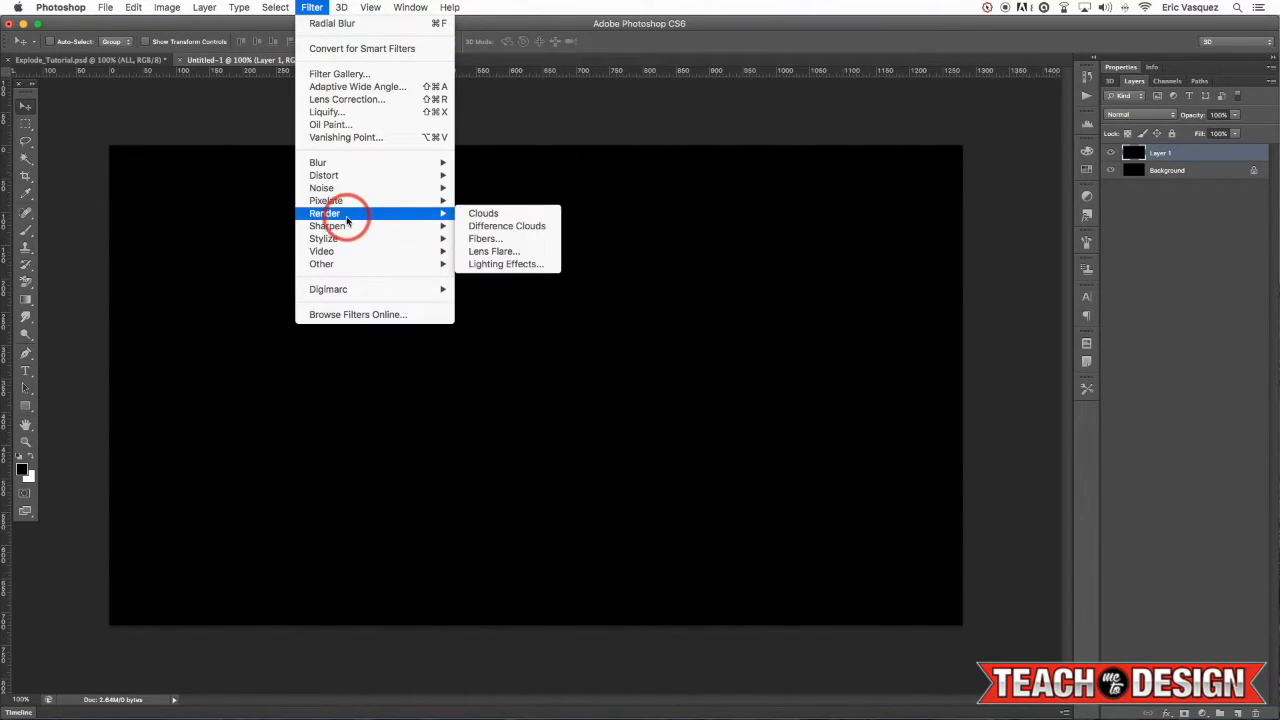
{"action": "left_click", "coordinate": [500, 239]}
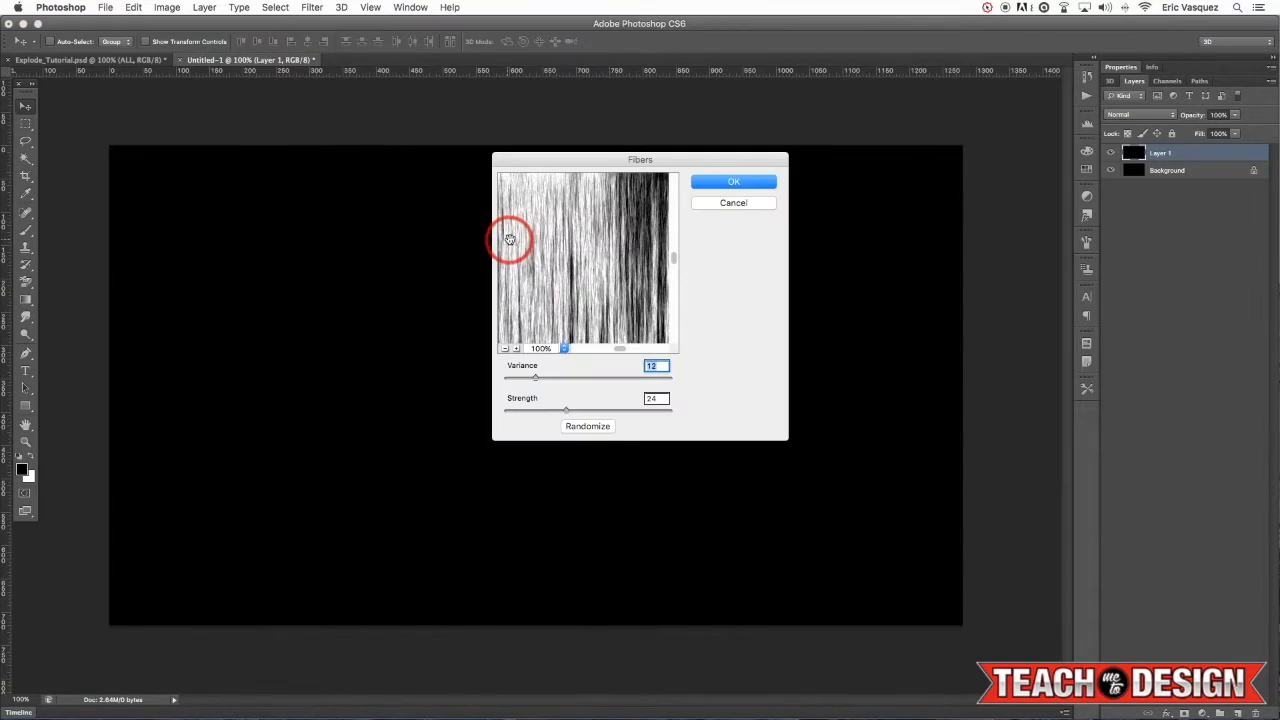
{"action": "left_click", "coordinate": [505, 348]}
{"action": "left_click", "coordinate": [505, 348]}
{"action": "left_click", "coordinate": [571, 274]}
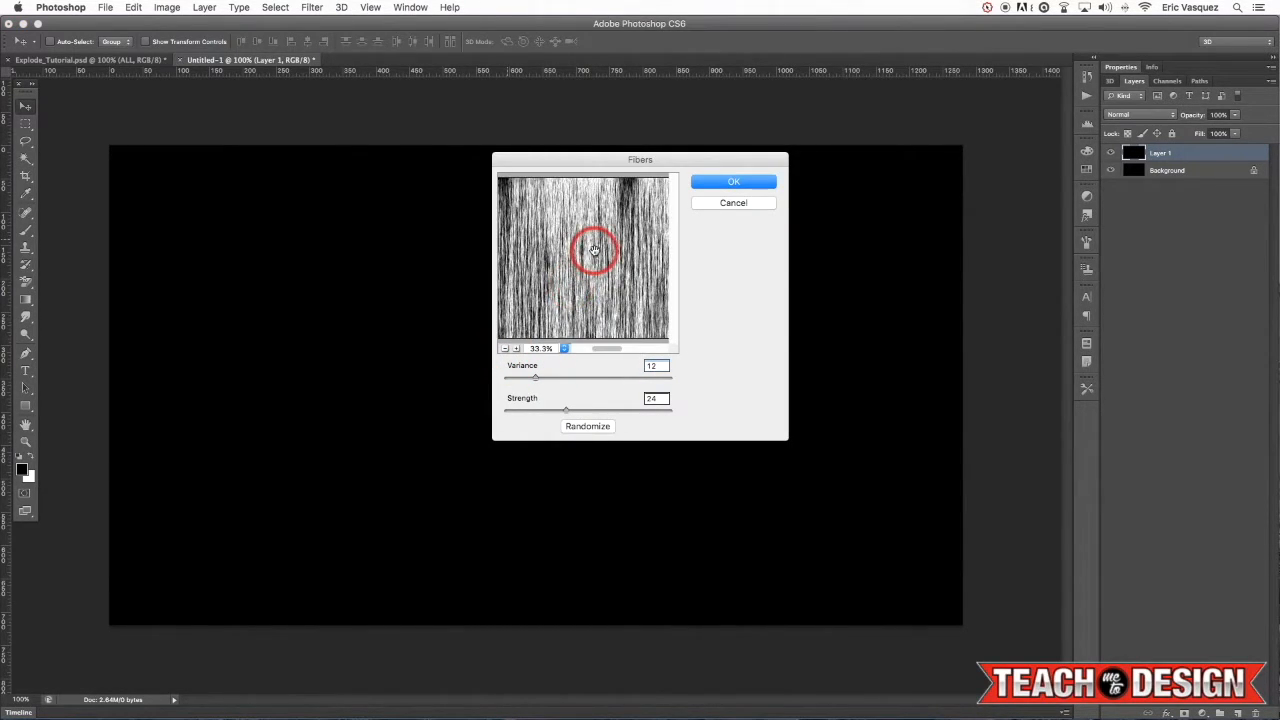
{"action": "left_click_drag", "start_coordinate": [596, 224], "coordinate": [607, 362]}
{"action": "left_click_drag", "start_coordinate": [535, 378], "coordinate": [563, 374]}
{"action": "left_click", "coordinate": [685, 365]}
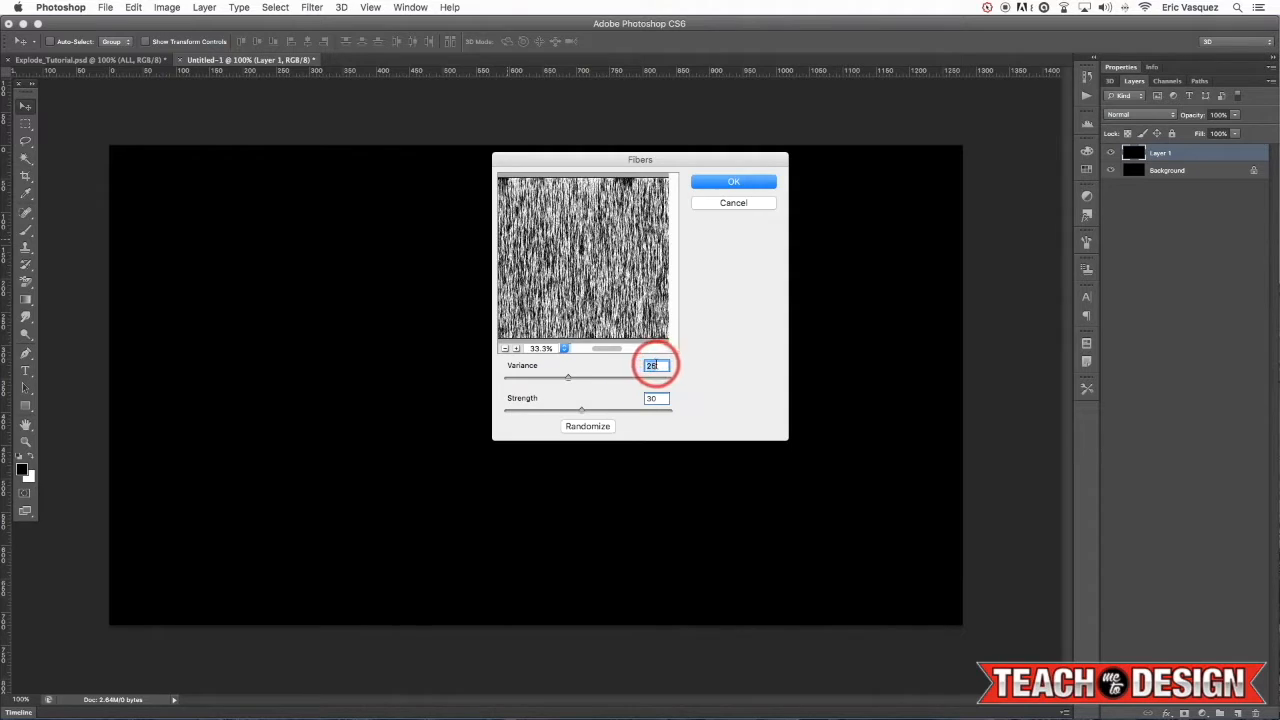
{"action": "left_click", "coordinate": [749, 183]}
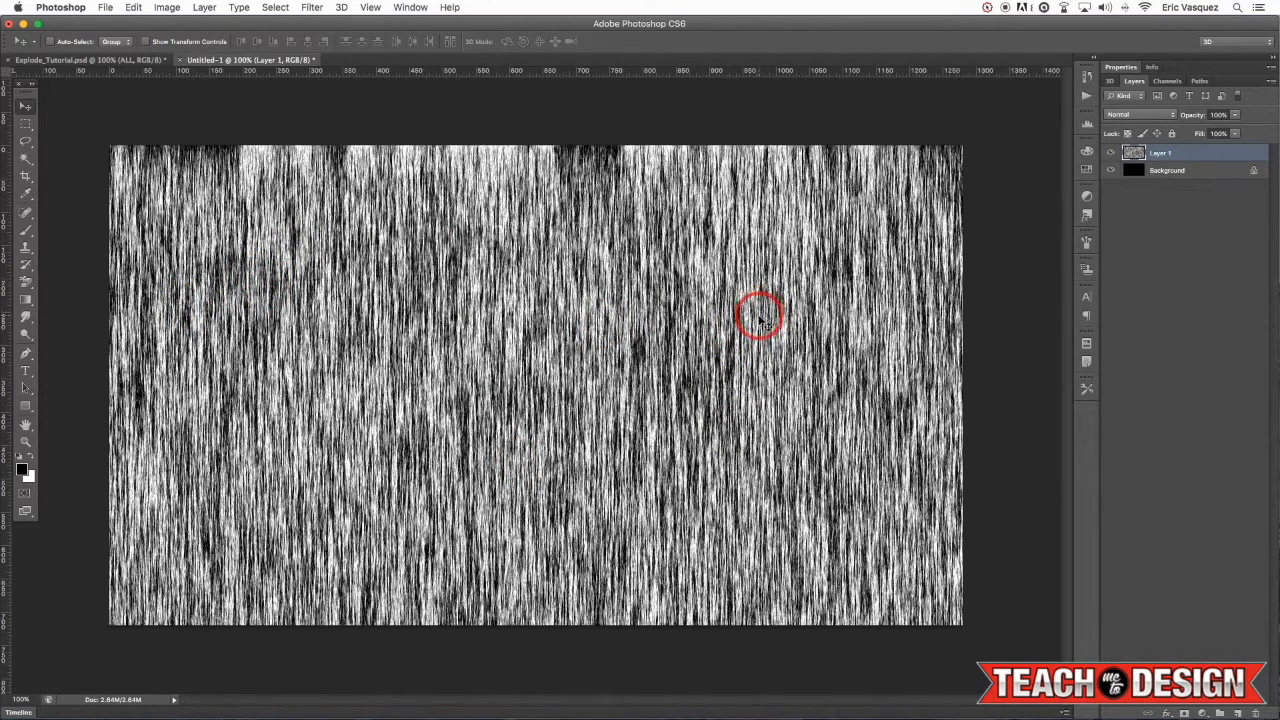
Step: Try a Radial Blur on the fibers with amount 100, Spin method and Best quality, and undo it
{"action": "left_click", "coordinate": [313, 8]}
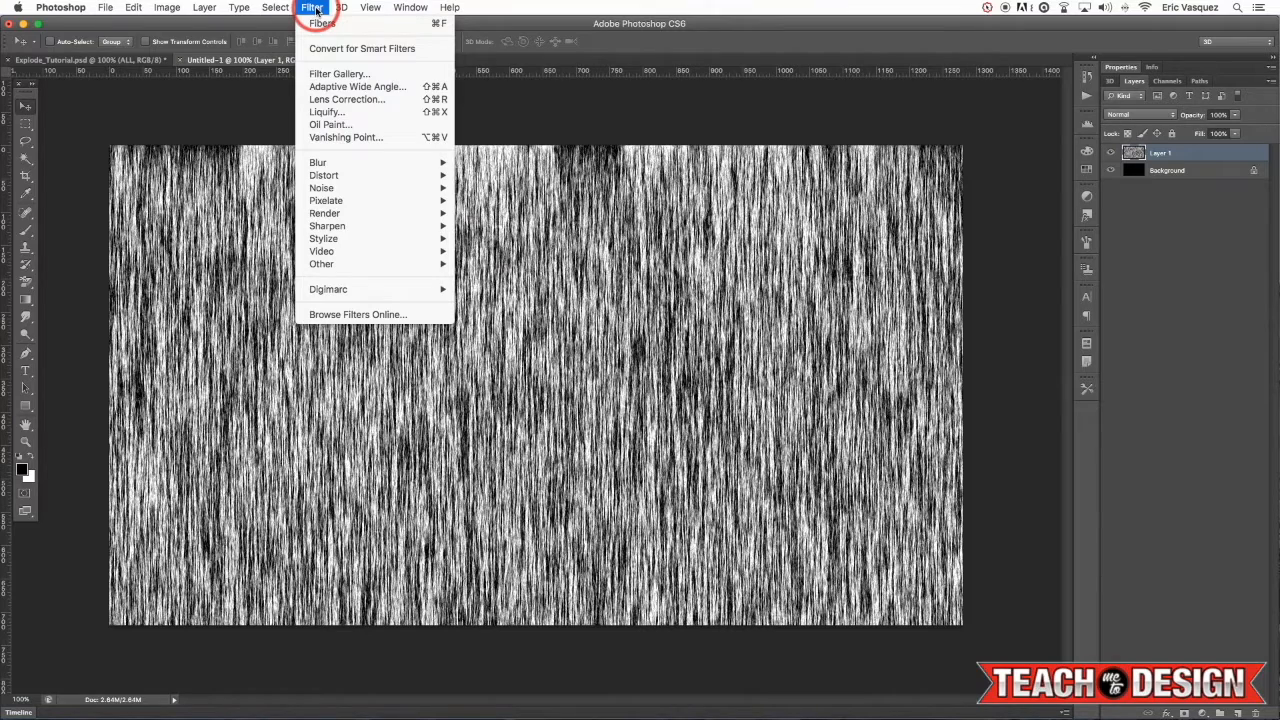
{"action": "mouse_move", "coordinate": [330, 162]}
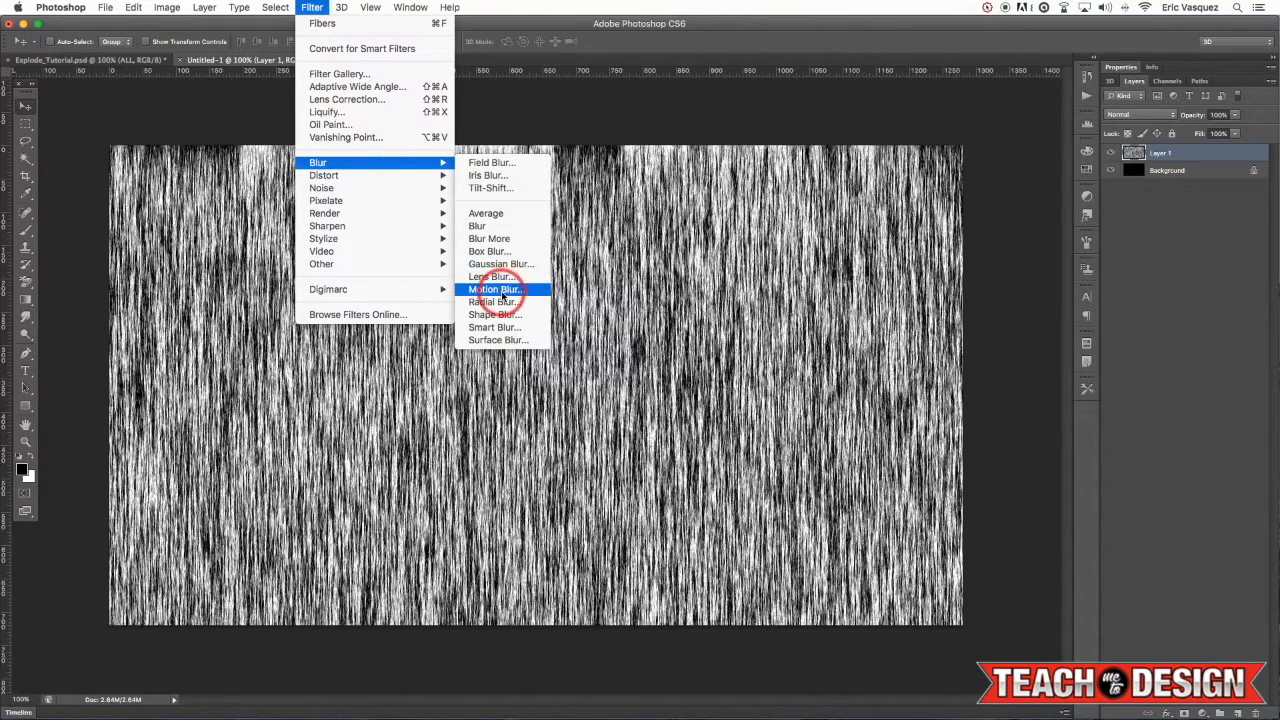
{"action": "left_click", "coordinate": [494, 301]}
{"action": "left_click_drag", "start_coordinate": [735, 209], "coordinate": [821, 216]}
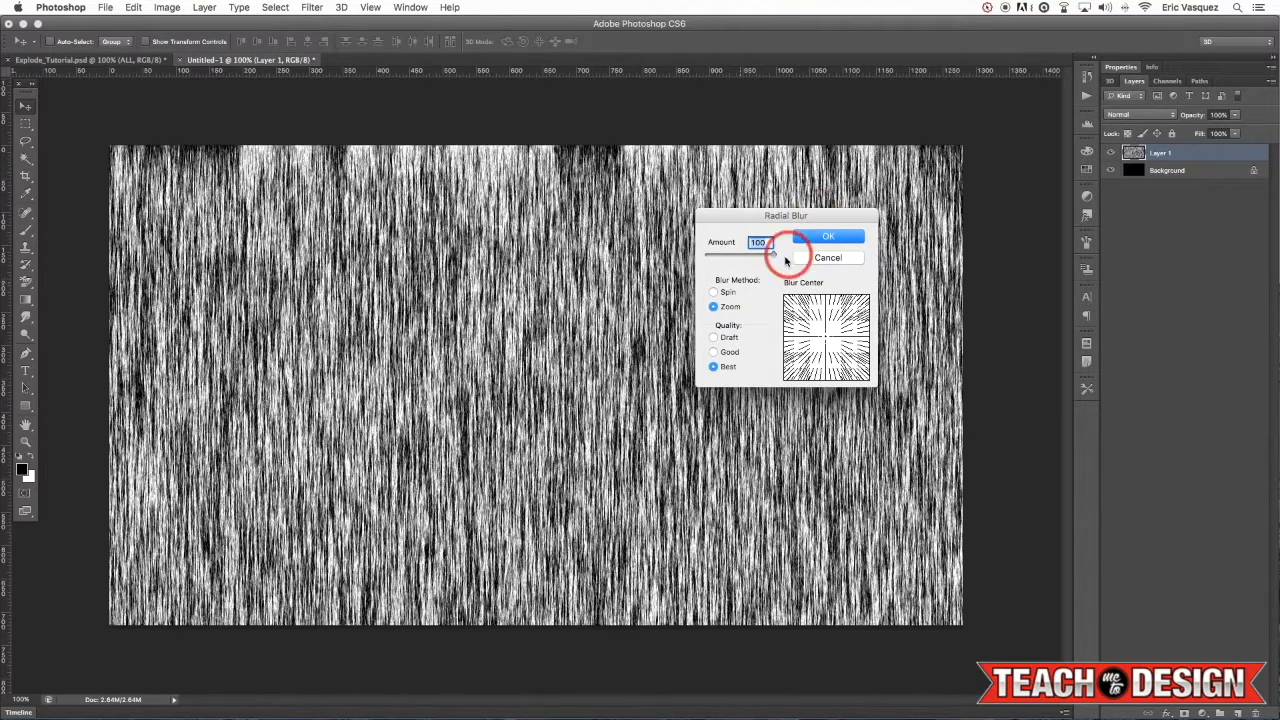
{"action": "left_click", "coordinate": [713, 292]}
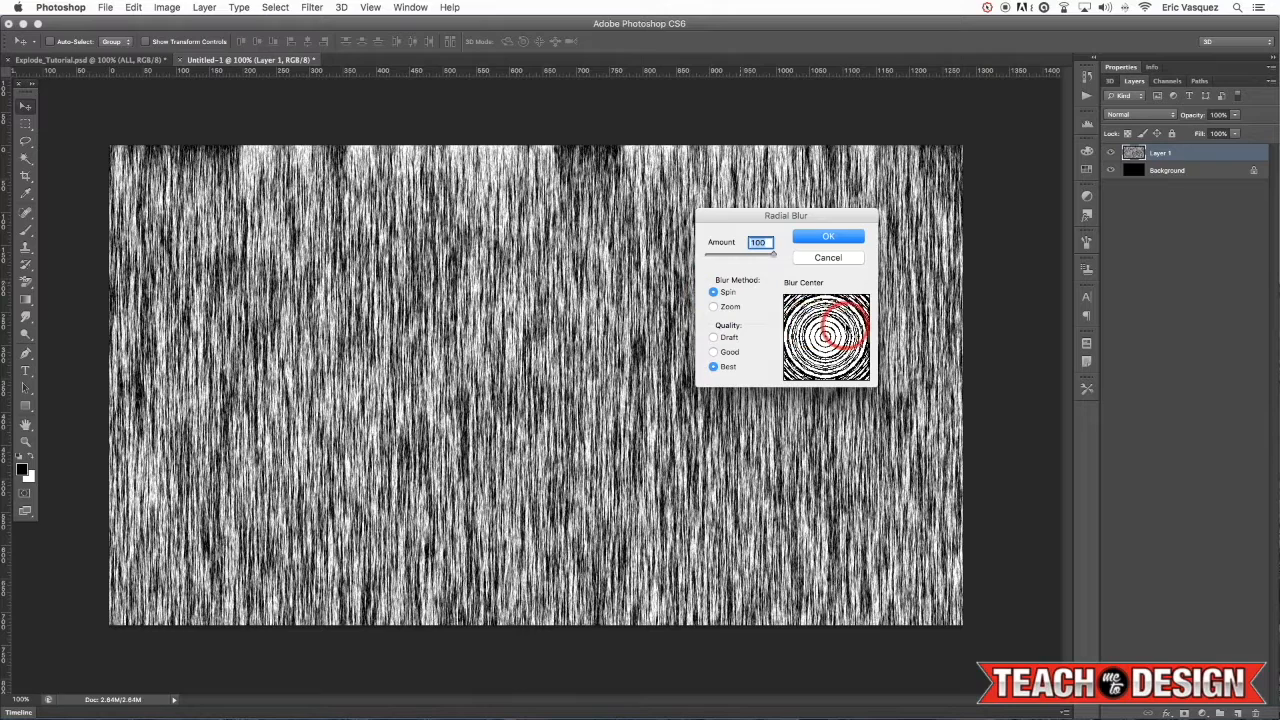
{"action": "left_click", "coordinate": [828, 236]}
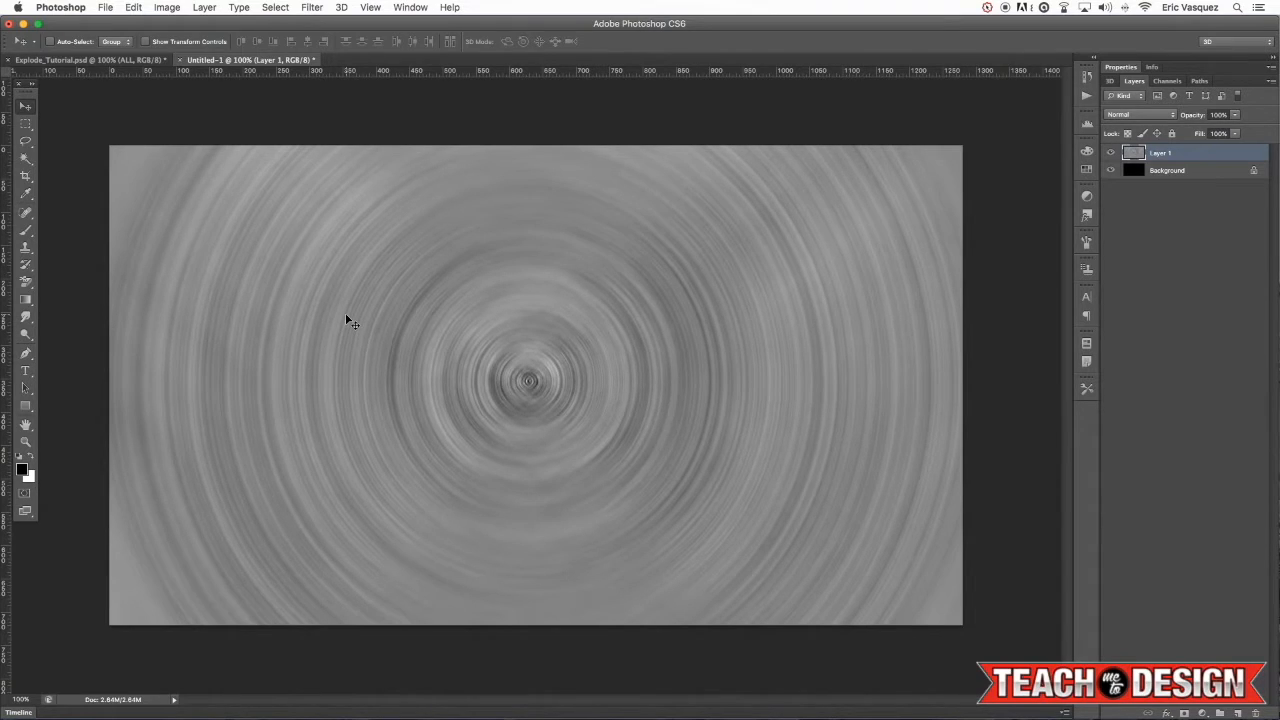
{"action": "key", "text": "super+z"}
Step: Apply a Radial Blur to the fibers with amount 100, Zoom method and Best quality, keeping the blur center in the middle
{"action": "left_click", "coordinate": [312, 7]}
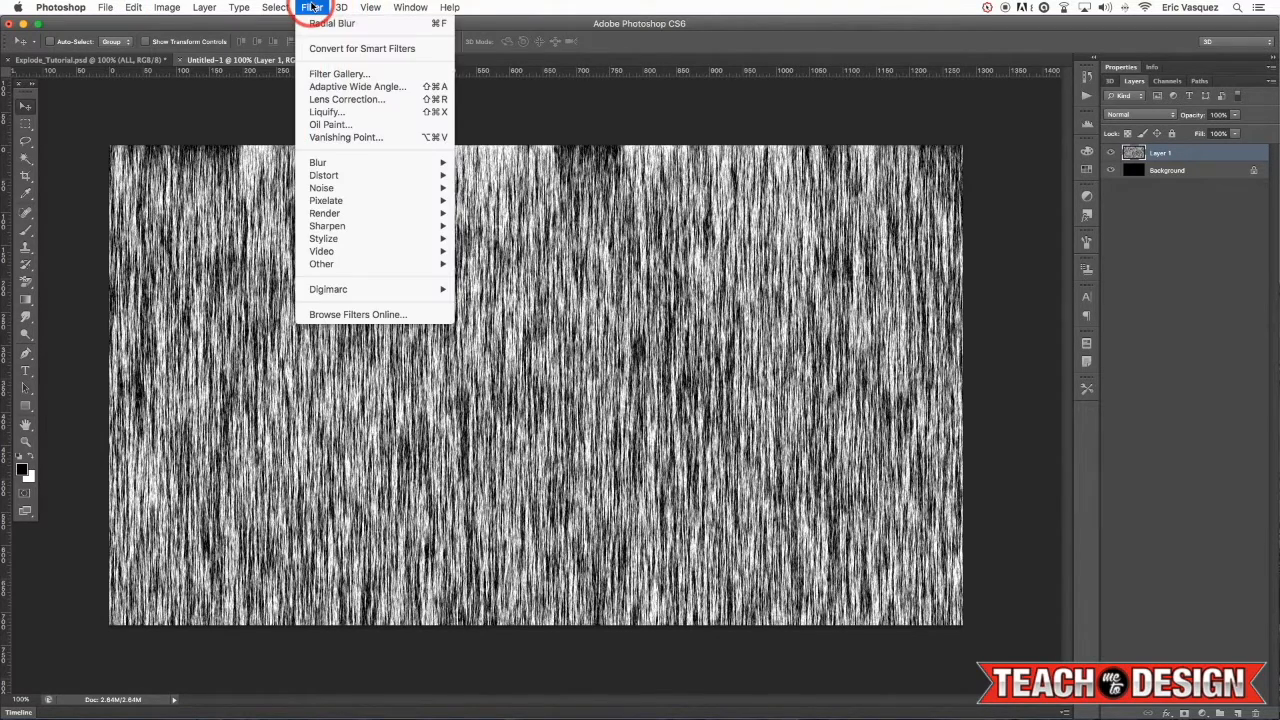
{"action": "mouse_move", "coordinate": [340, 165]}
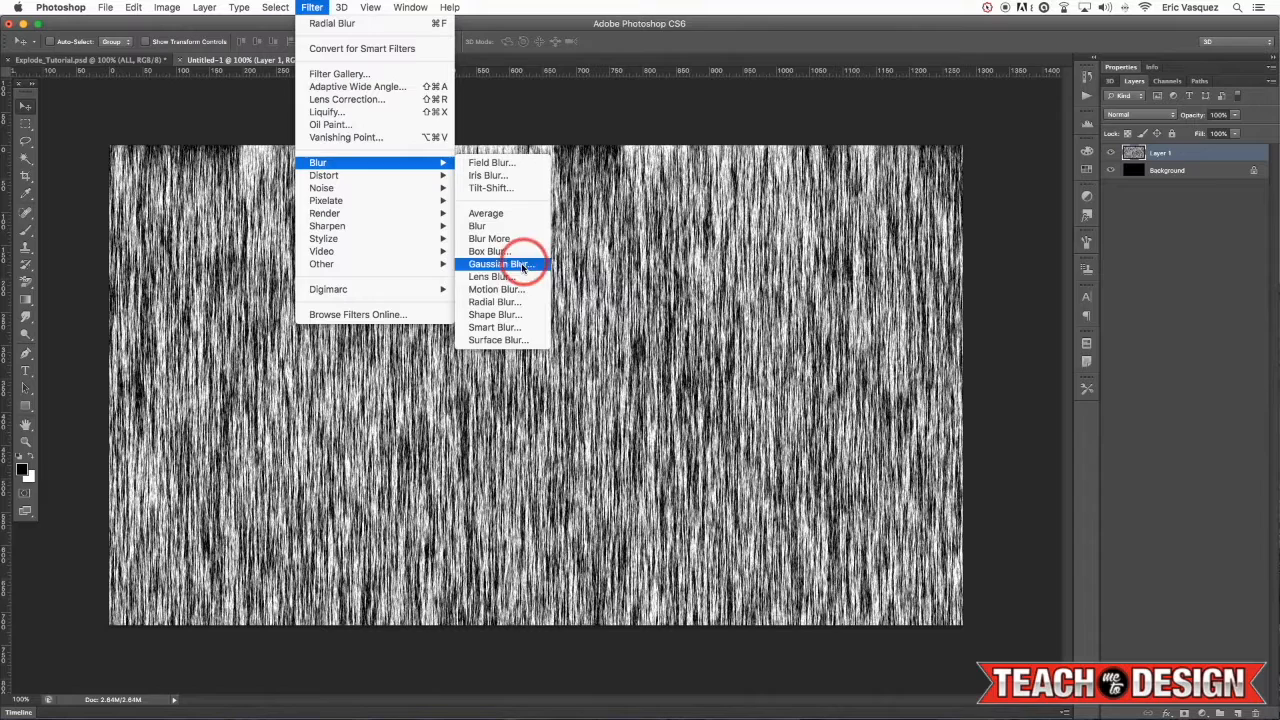
{"action": "left_click", "coordinate": [510, 305]}
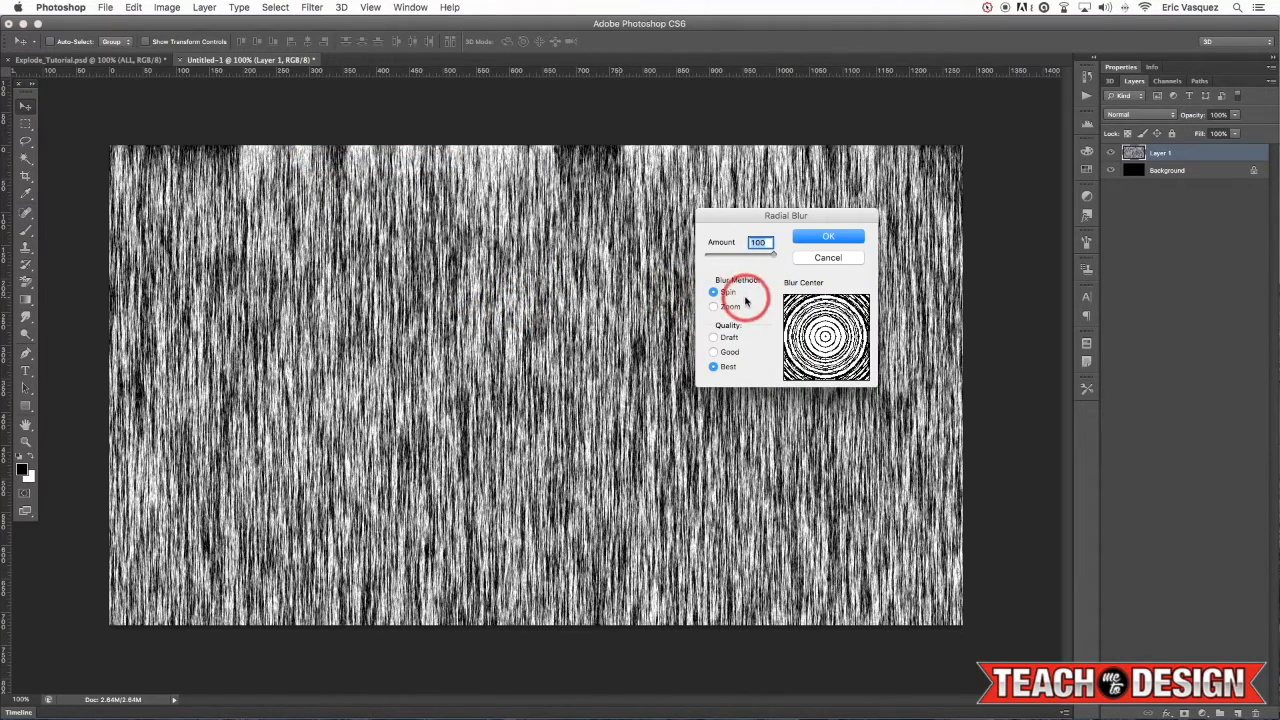
{"action": "left_click", "coordinate": [713, 307]}
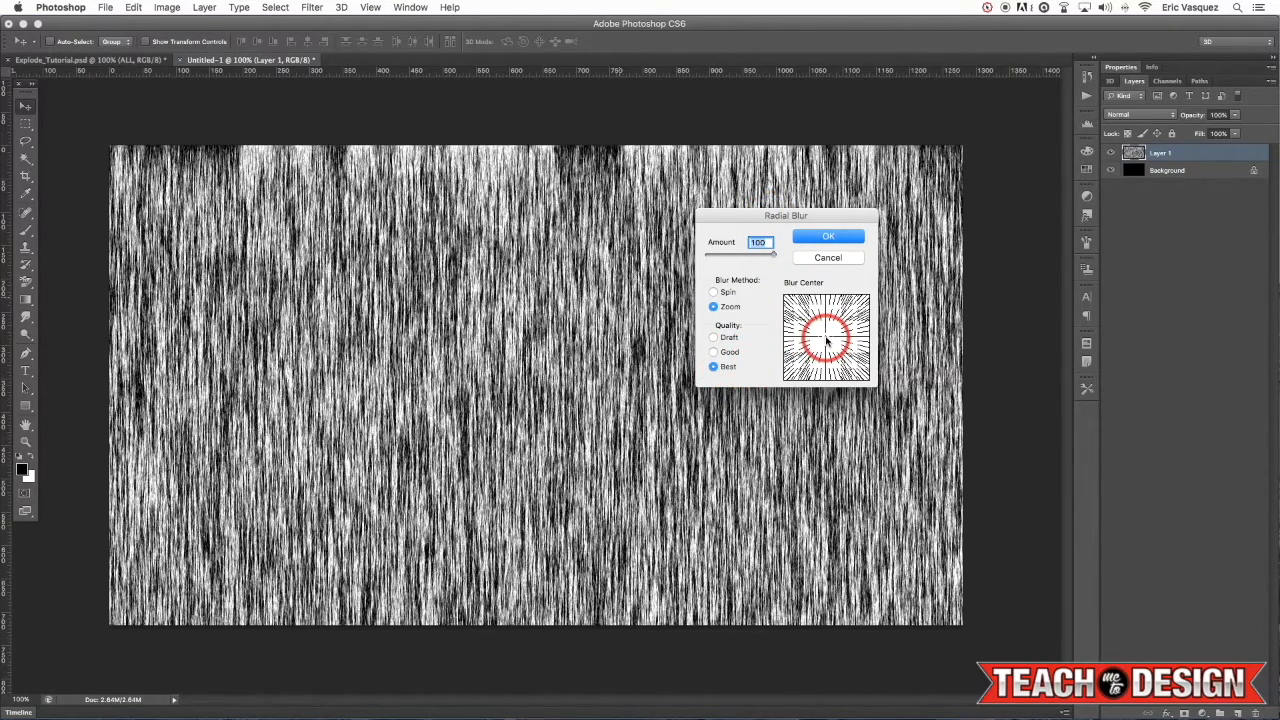
{"action": "left_click_drag", "start_coordinate": [826, 341], "coordinate": [826, 299]}
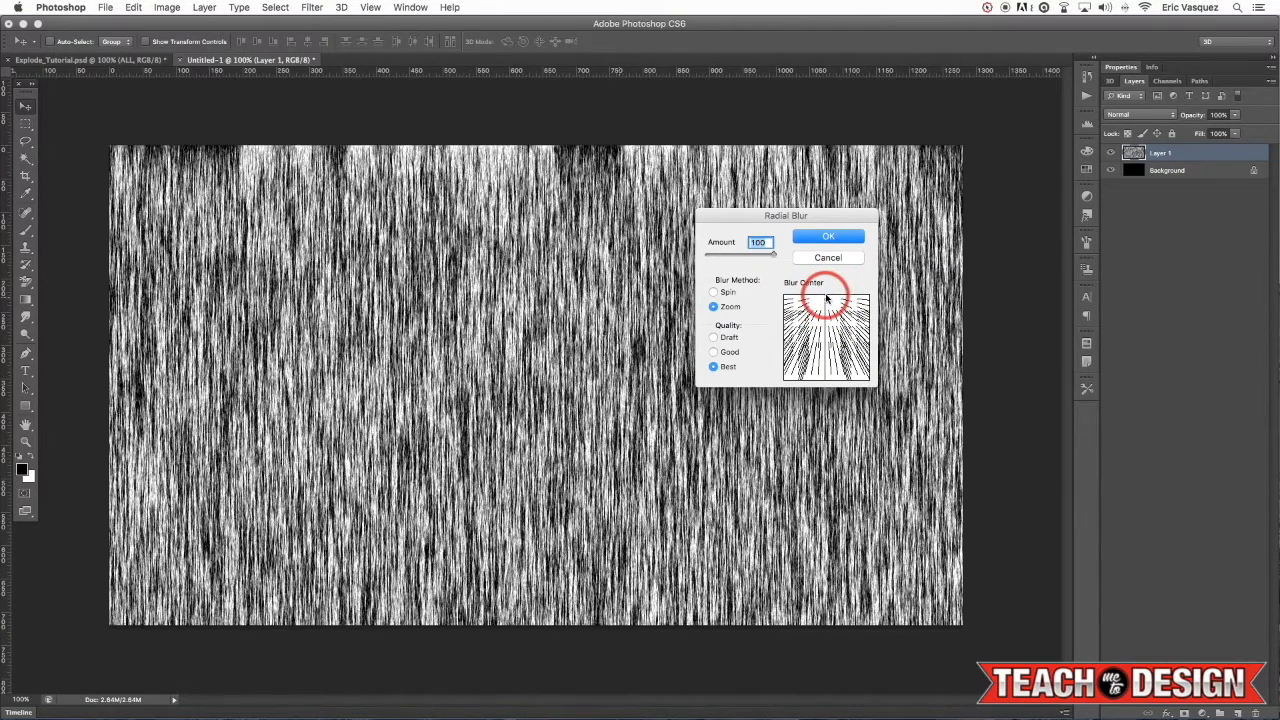
{"action": "left_click_drag", "start_coordinate": [826, 300], "coordinate": [825, 338]}
{"action": "left_click", "coordinate": [835, 236]}
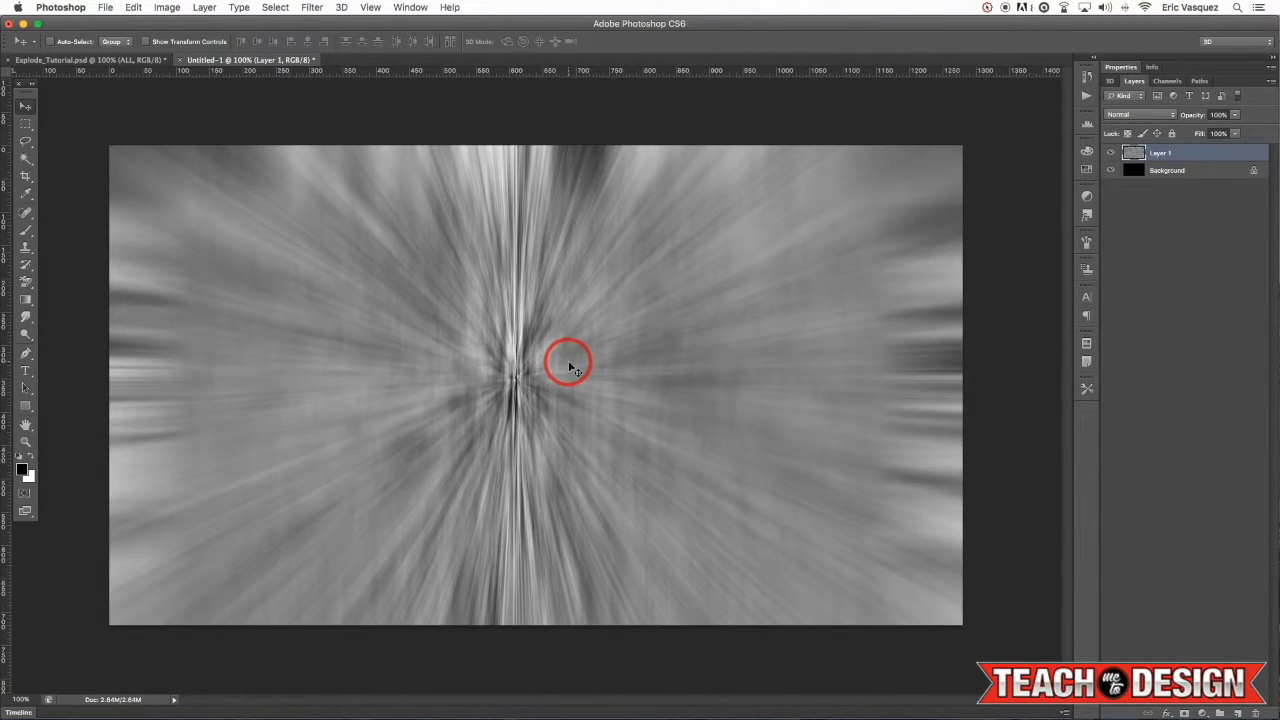
Step: Add a Levels adjustment with input black 67 and white 221, clipped to Layer 1, and compare the image with and without it
{"action": "left_click", "coordinate": [1203, 712]}
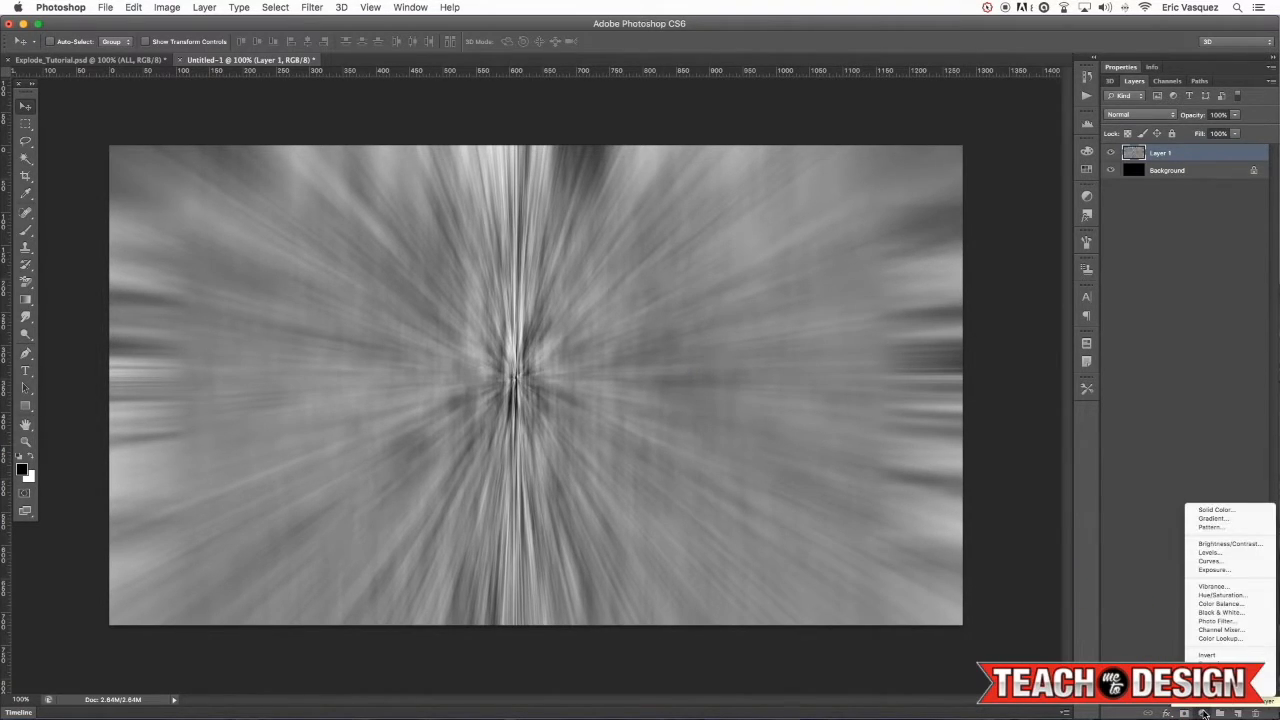
{"action": "left_click", "coordinate": [1207, 553]}
{"action": "left_click_drag", "start_coordinate": [1125, 205], "coordinate": [1162, 204]}
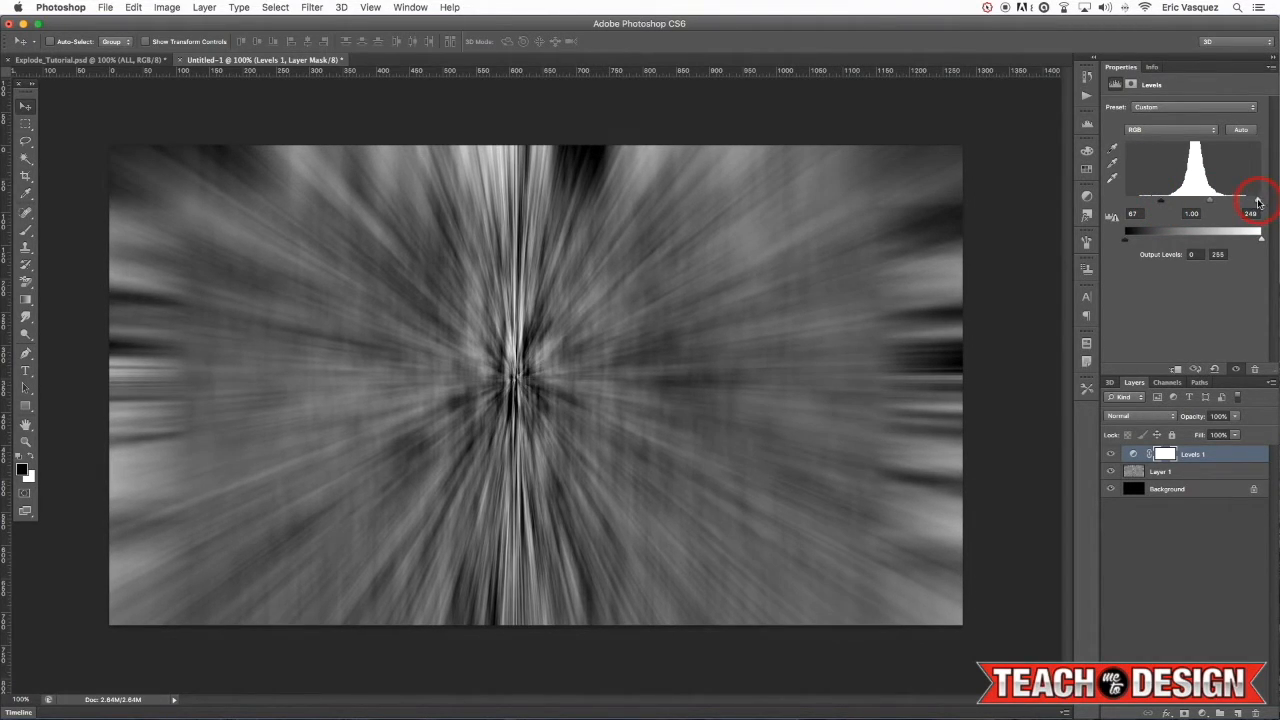
{"action": "left_click_drag", "start_coordinate": [1258, 203], "coordinate": [1250, 204]}
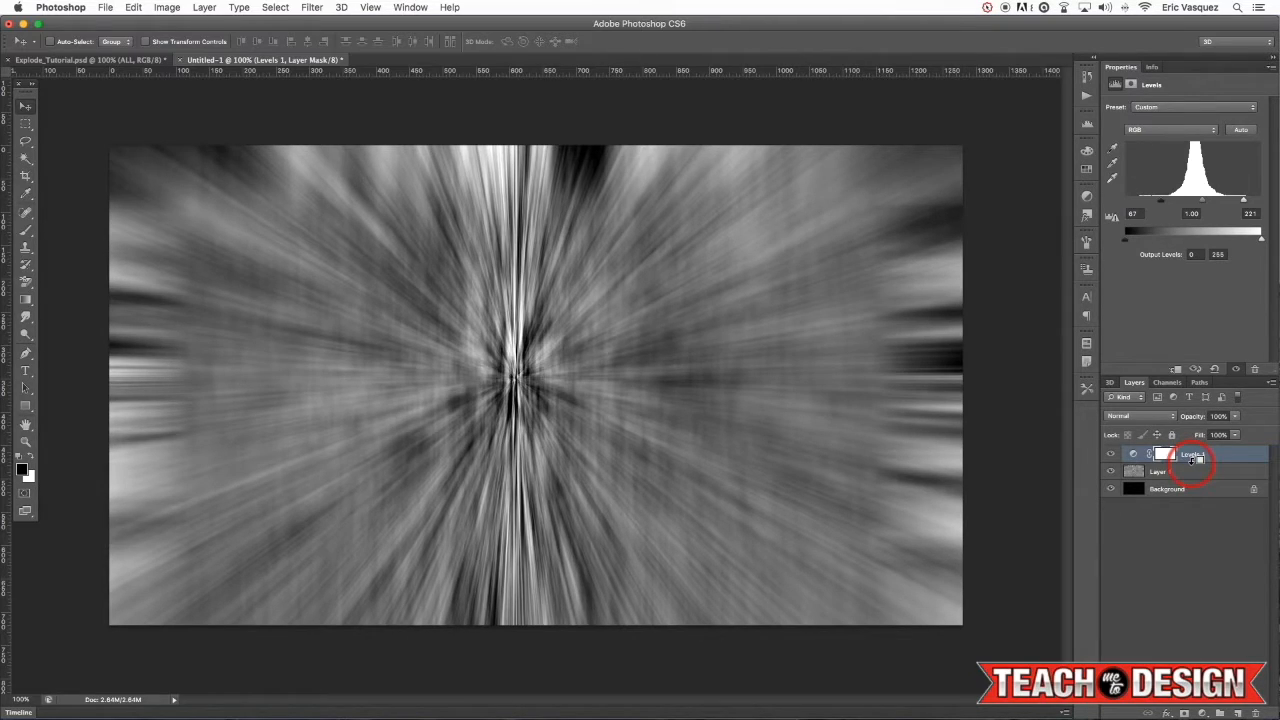
{"action": "left_click", "coordinate": [1197, 459], "text": "alt"}
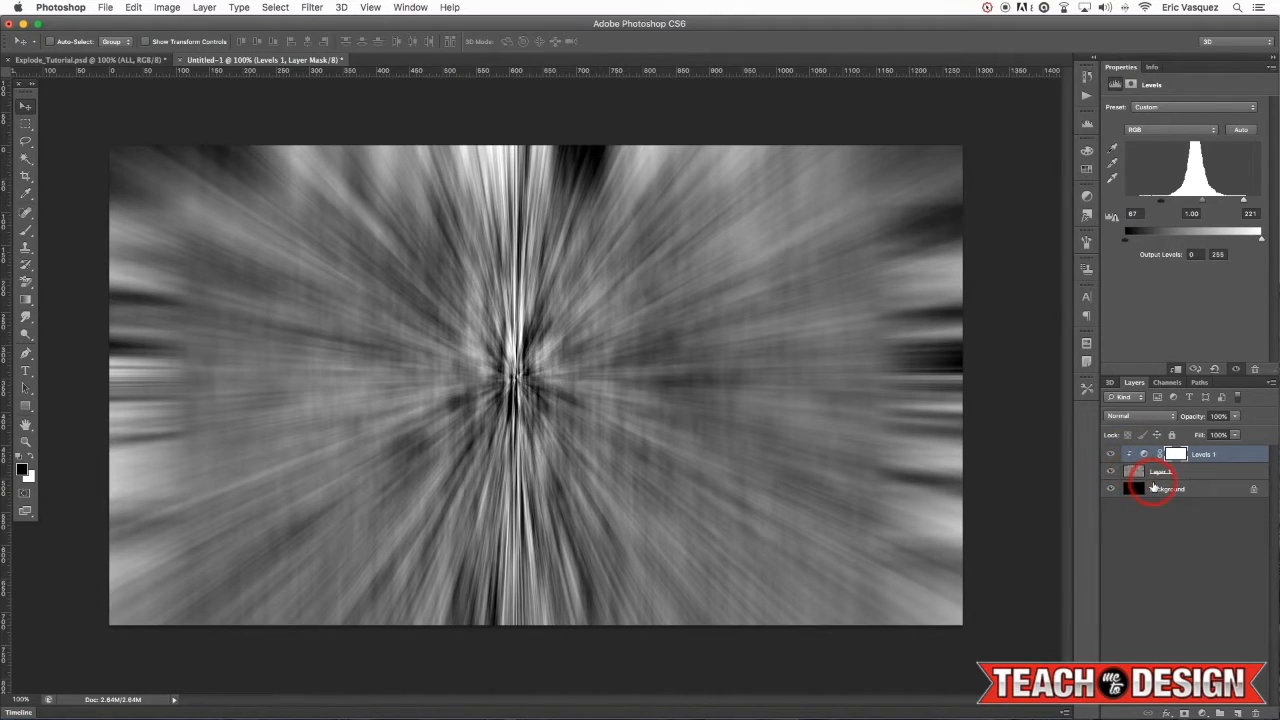
{"action": "left_click", "coordinate": [1109, 454]}
{"action": "left_click", "coordinate": [1109, 454]}
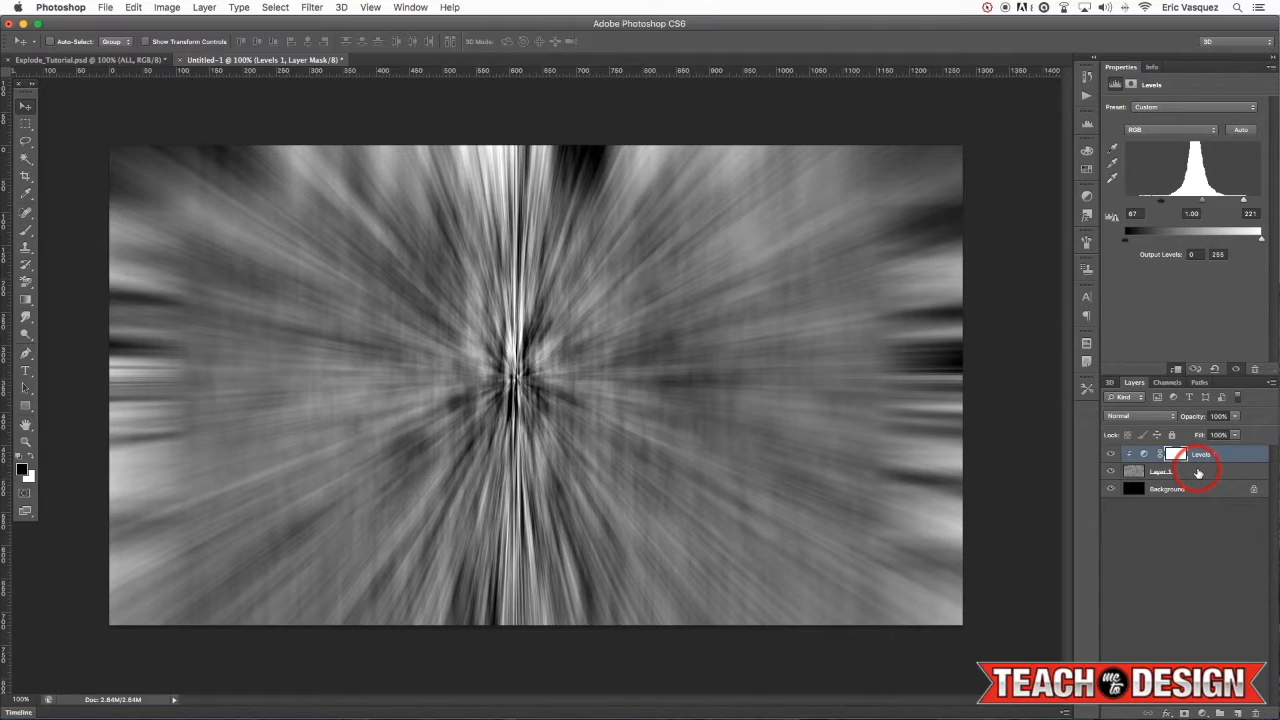
Step: Rename Layer 1 as FIBERS
{"action": "double_click", "coordinate": [1164, 472]}
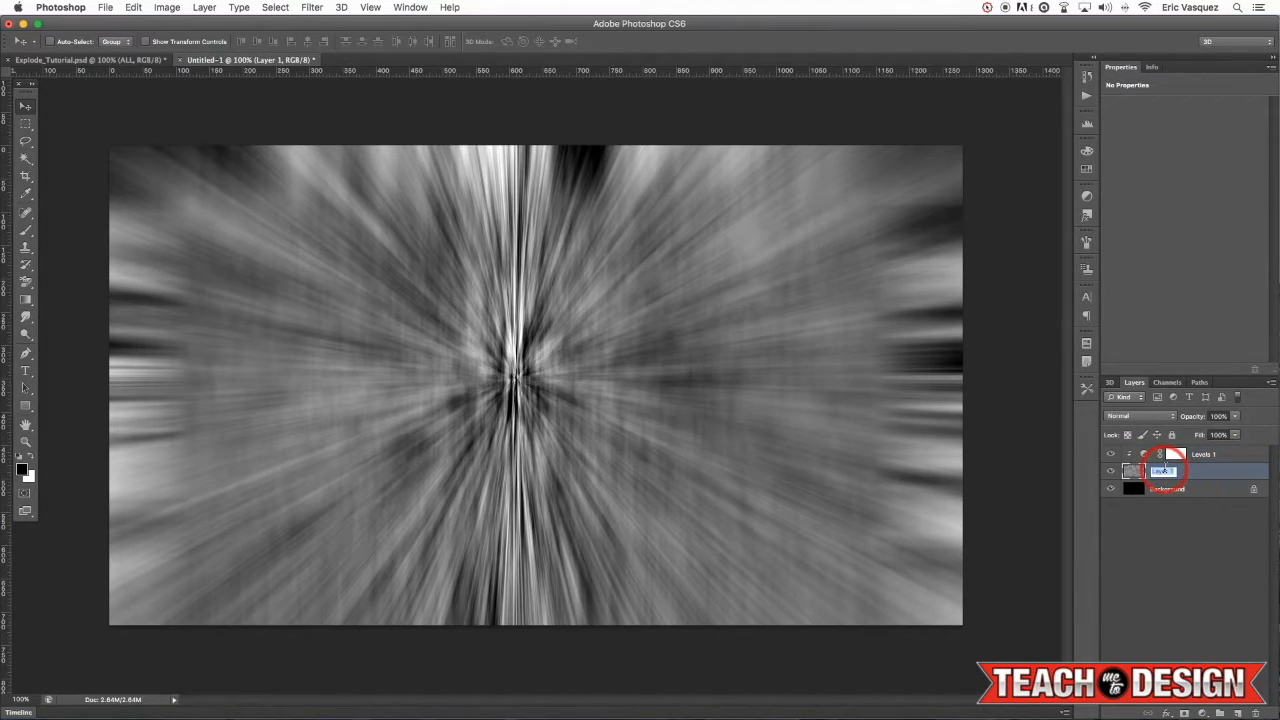
{"action": "key", "text": "BackSpace"}
{"action": "type", "text": "FIBERS"}
{"action": "key", "text": "Return"}
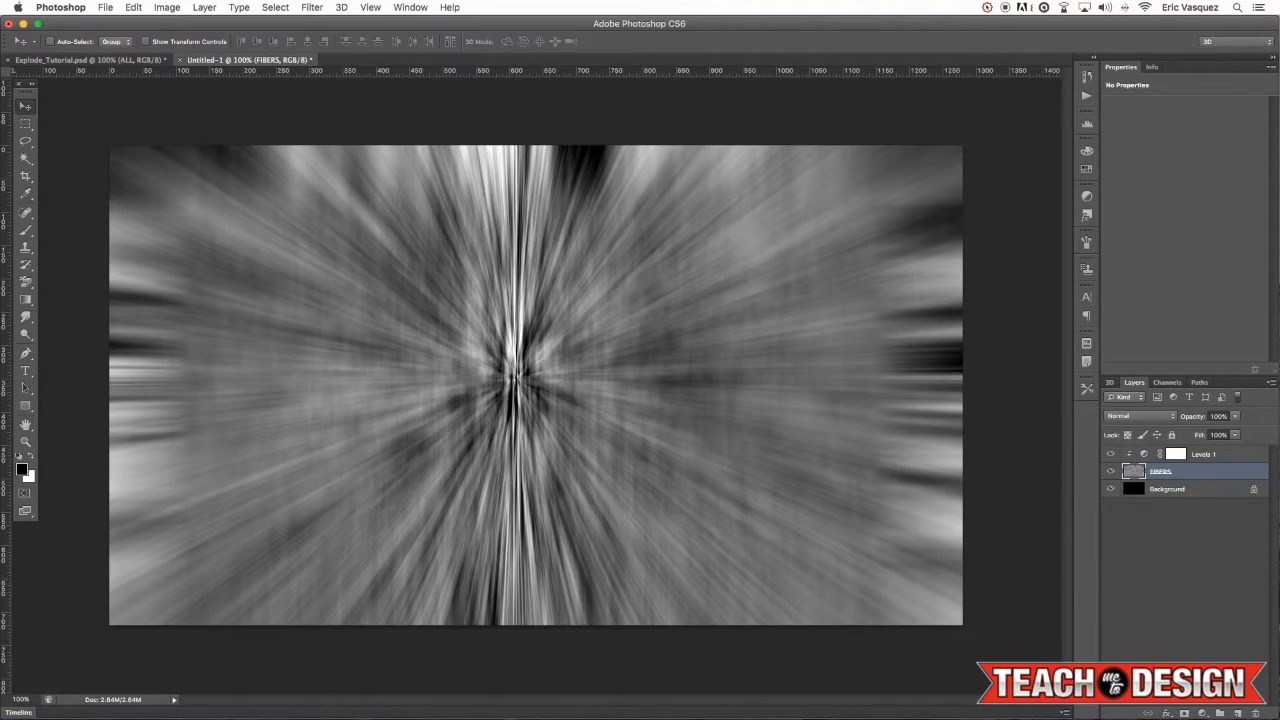
Step: Duplicate the FIBERS layer together with its Levels adjustment and merge the two copies into one layer
{"action": "left_click", "coordinate": [1226, 457], "text": "shift"}
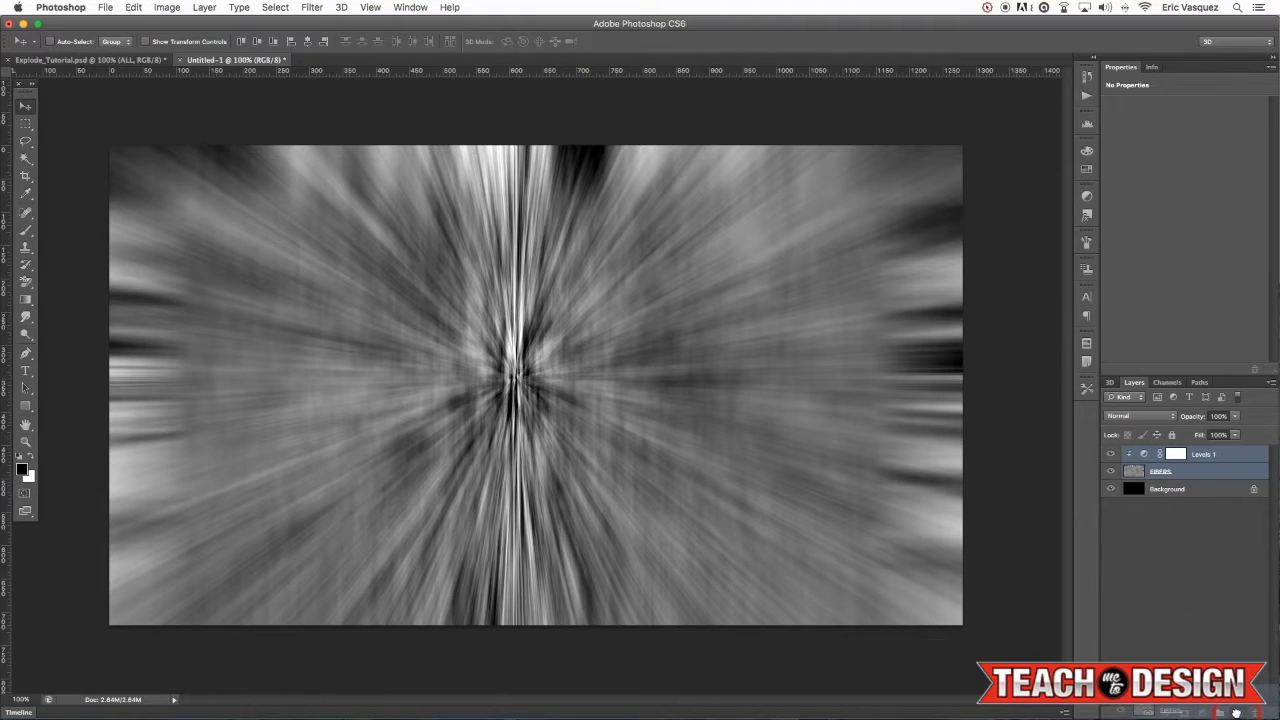
{"action": "left_click_drag", "start_coordinate": [1237, 712], "coordinate": [1238, 712]}
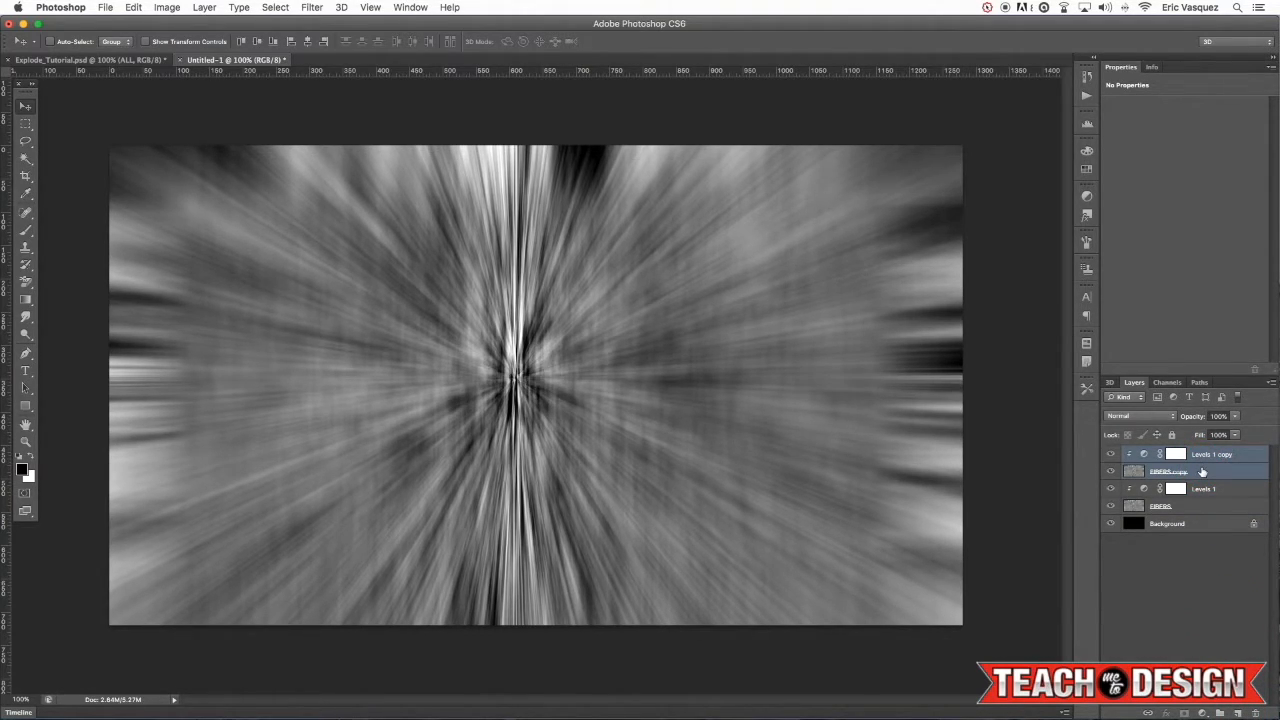
{"action": "key", "text": "super+e"}
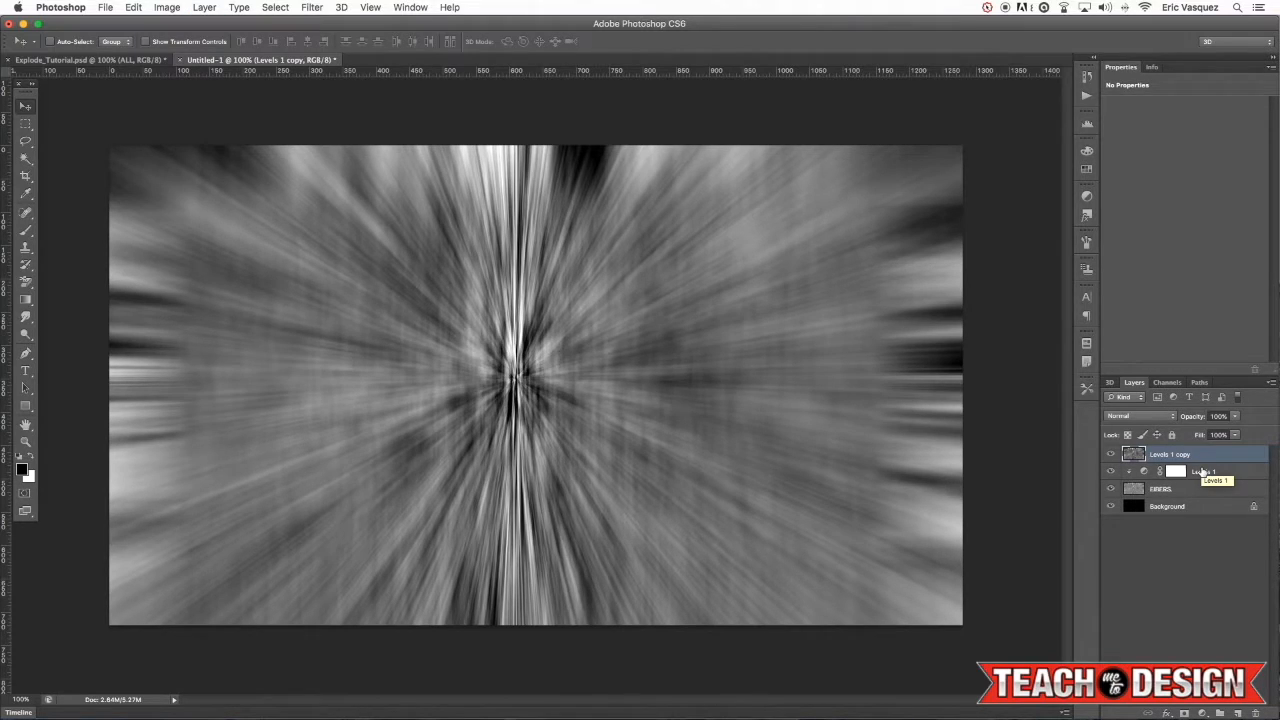
Step: Set the merged copy to Screen blending at 60% opacity and compare the image with and without it
{"action": "left_click", "coordinate": [1129, 417]}
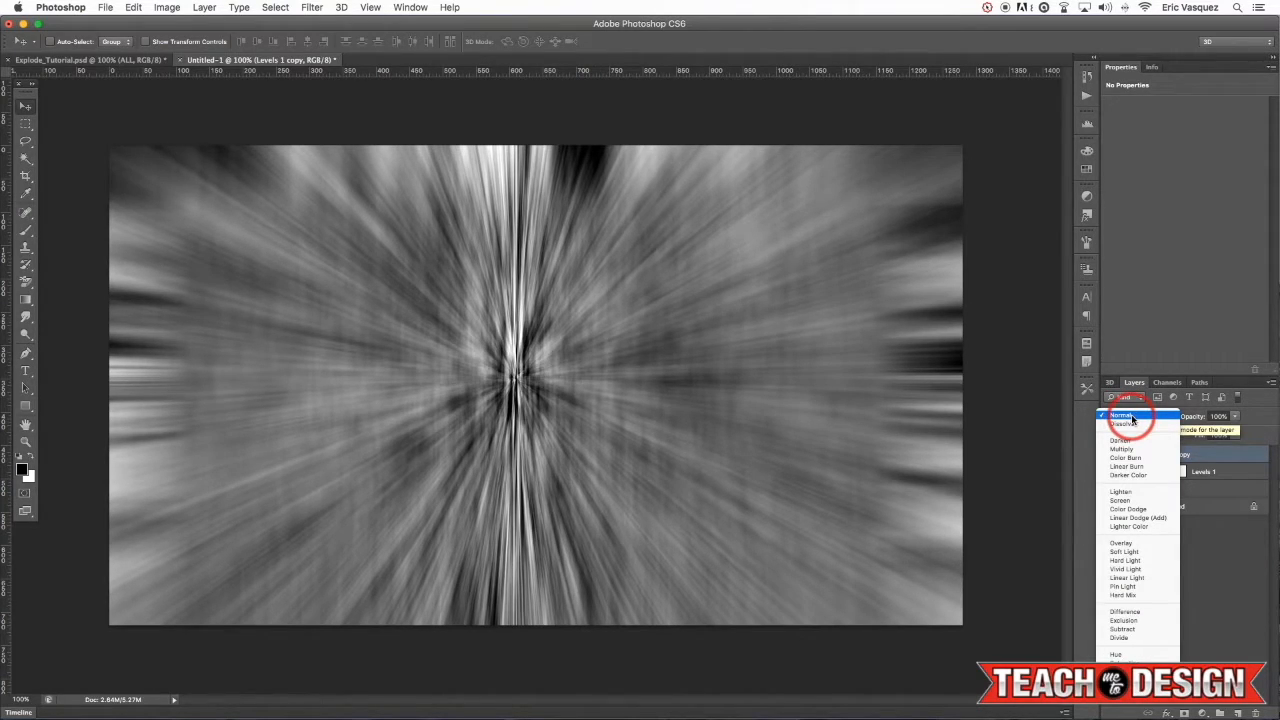
{"action": "left_click", "coordinate": [1126, 501]}
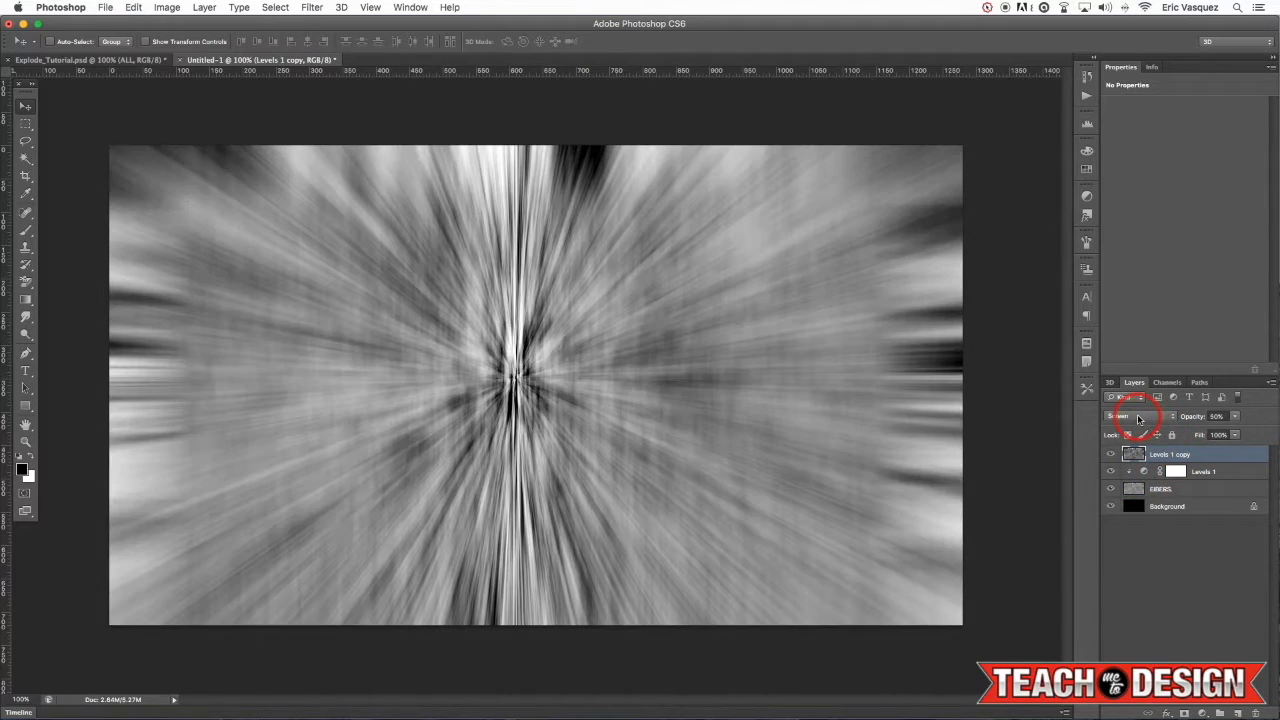
{"action": "left_click", "coordinate": [1110, 454]}
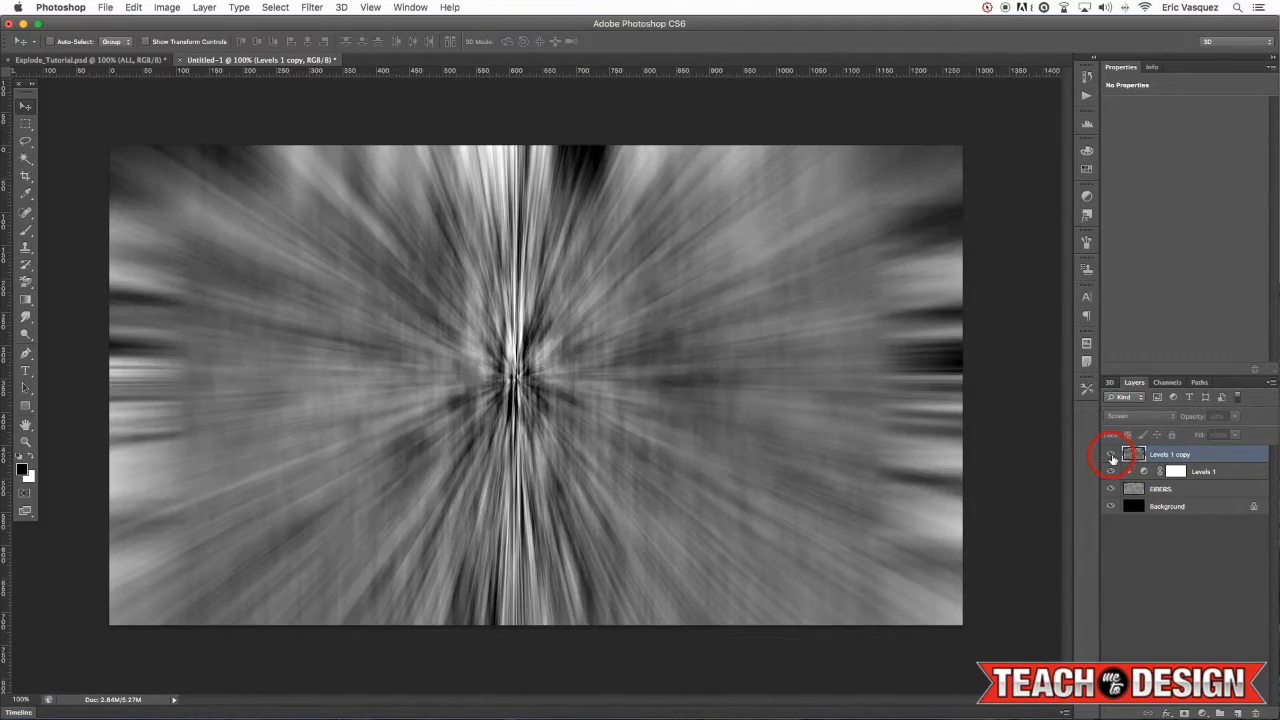
{"action": "left_click", "coordinate": [1110, 454]}
{"action": "double_click", "coordinate": [1110, 454]}
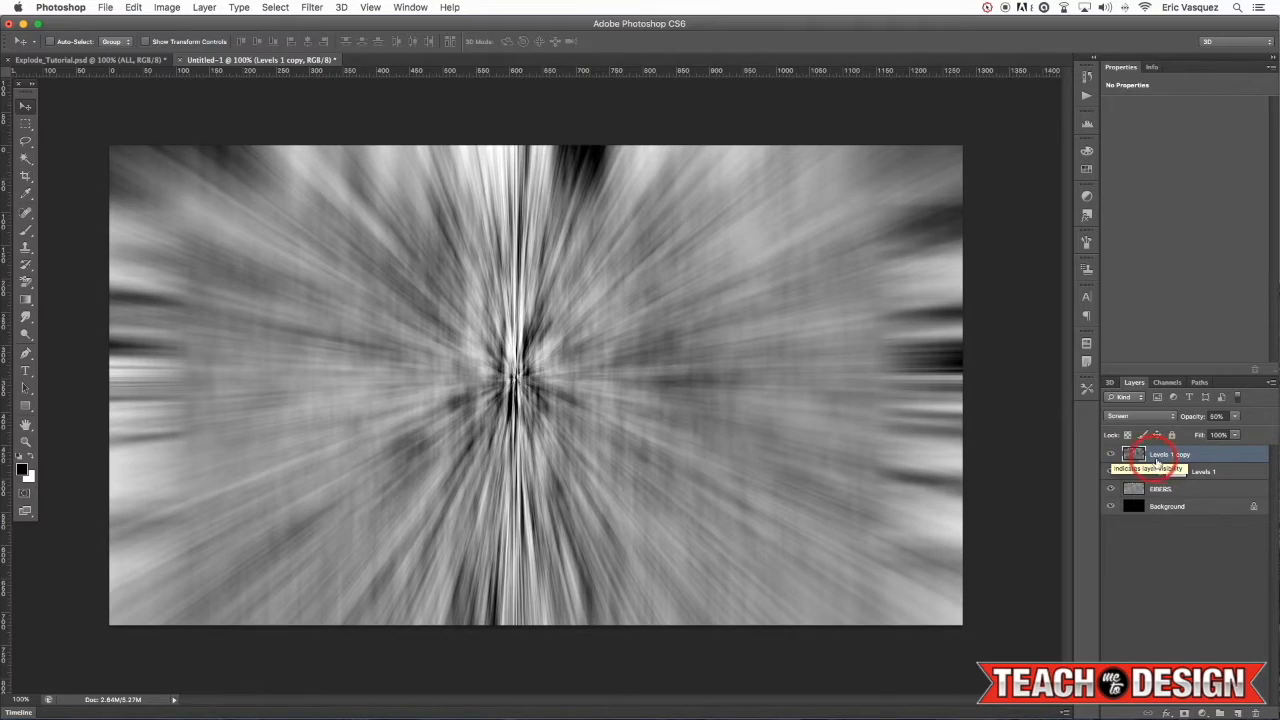
Step: Rename the merged Levels 1 copy layer as SCREEN
{"action": "double_click", "coordinate": [1175, 454]}
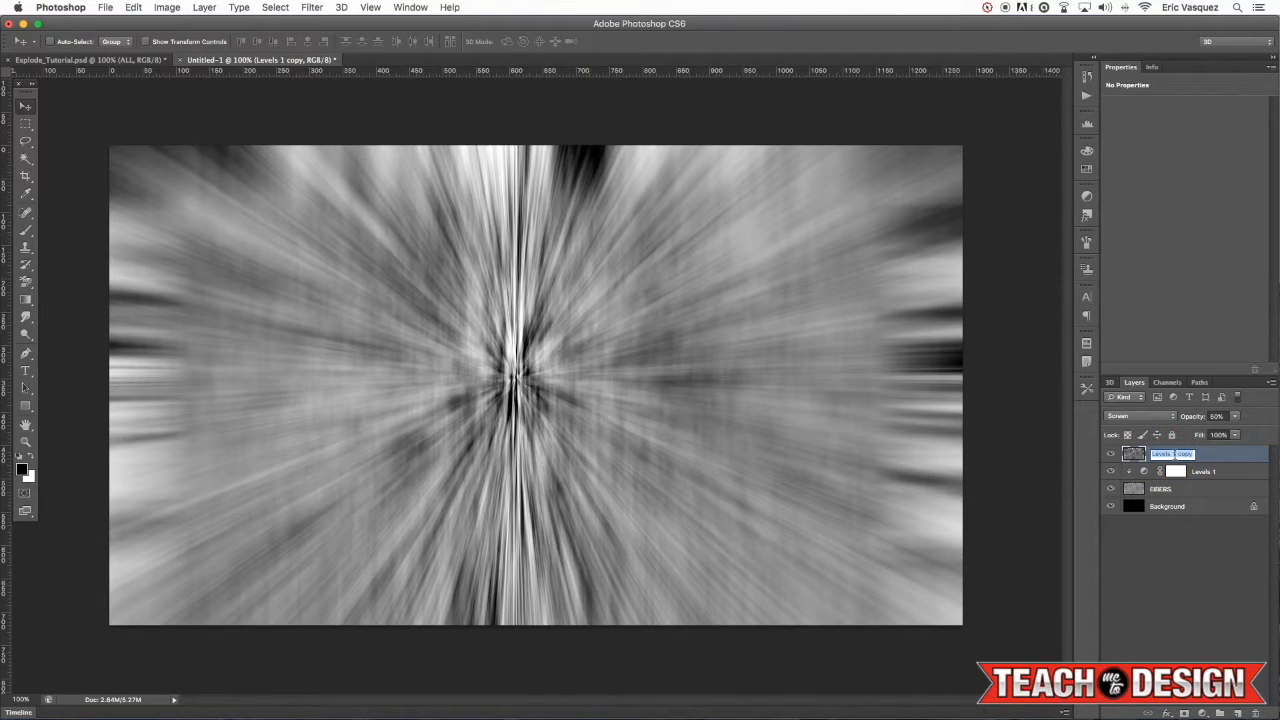
{"action": "type", "text": "L"}
{"action": "key", "text": "Return"}
Step: Duplicate the FIBERS, Levels 1 and SCREEN layers together and merge the copies into one layer
{"action": "left_click_drag", "start_coordinate": [1200, 491], "coordinate": [1190, 460]}
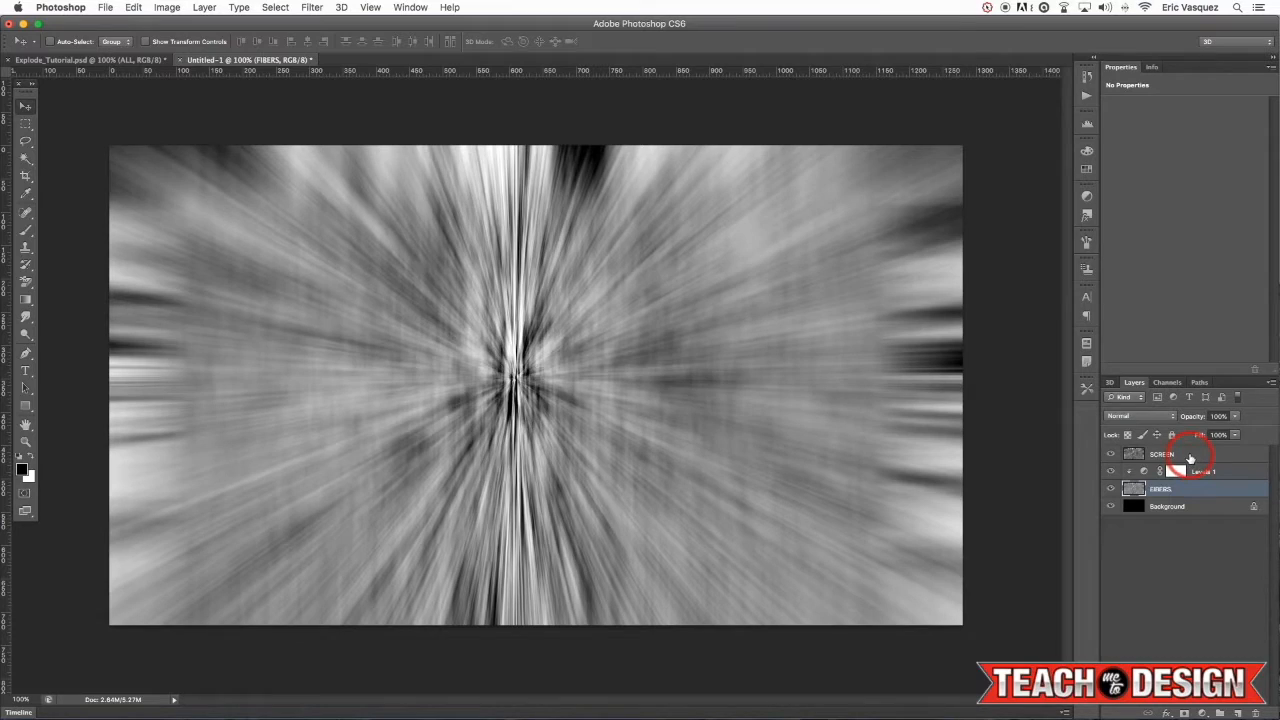
{"action": "left_click", "coordinate": [1190, 460], "text": "shift"}
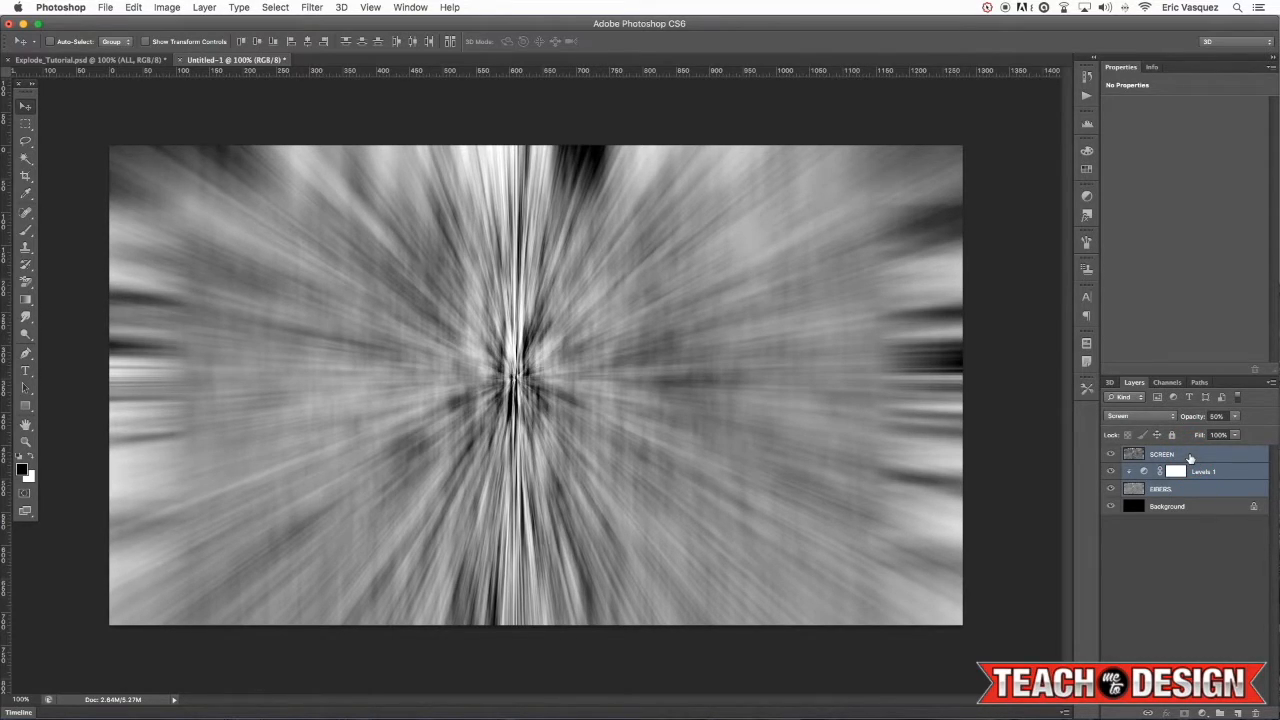
{"action": "key", "text": "super+j"}
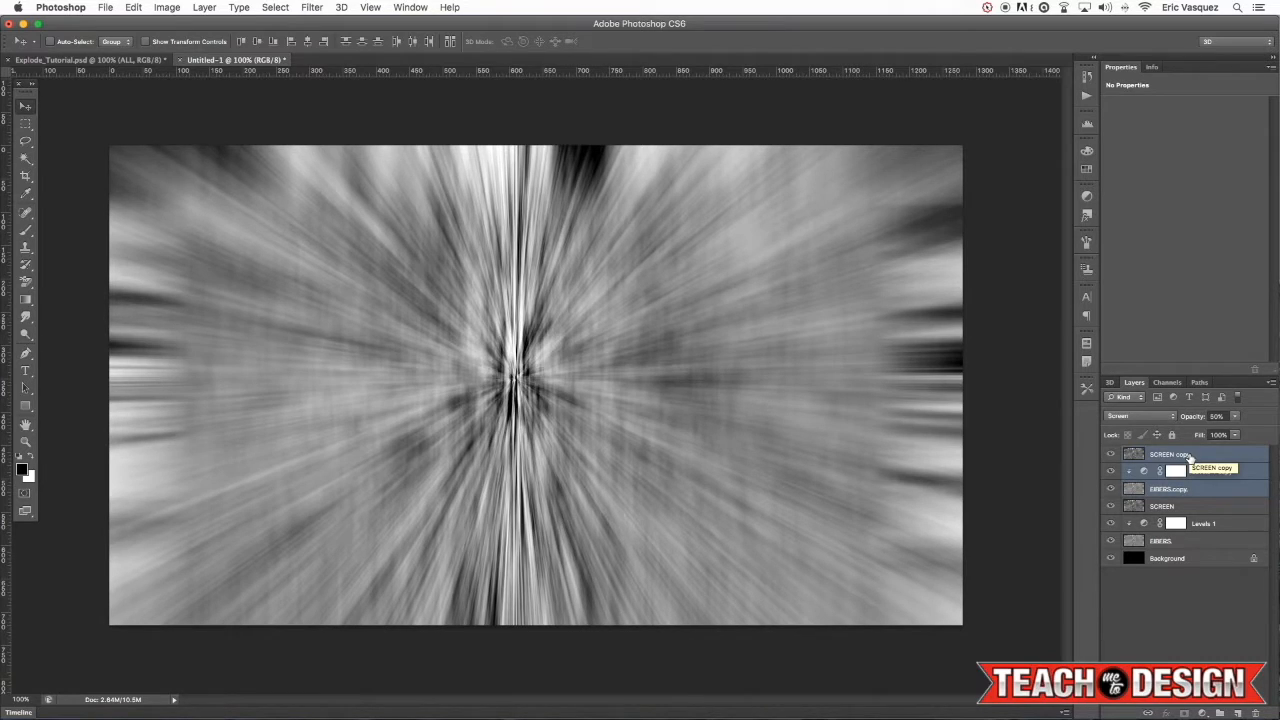
{"action": "key", "text": "super+e"}
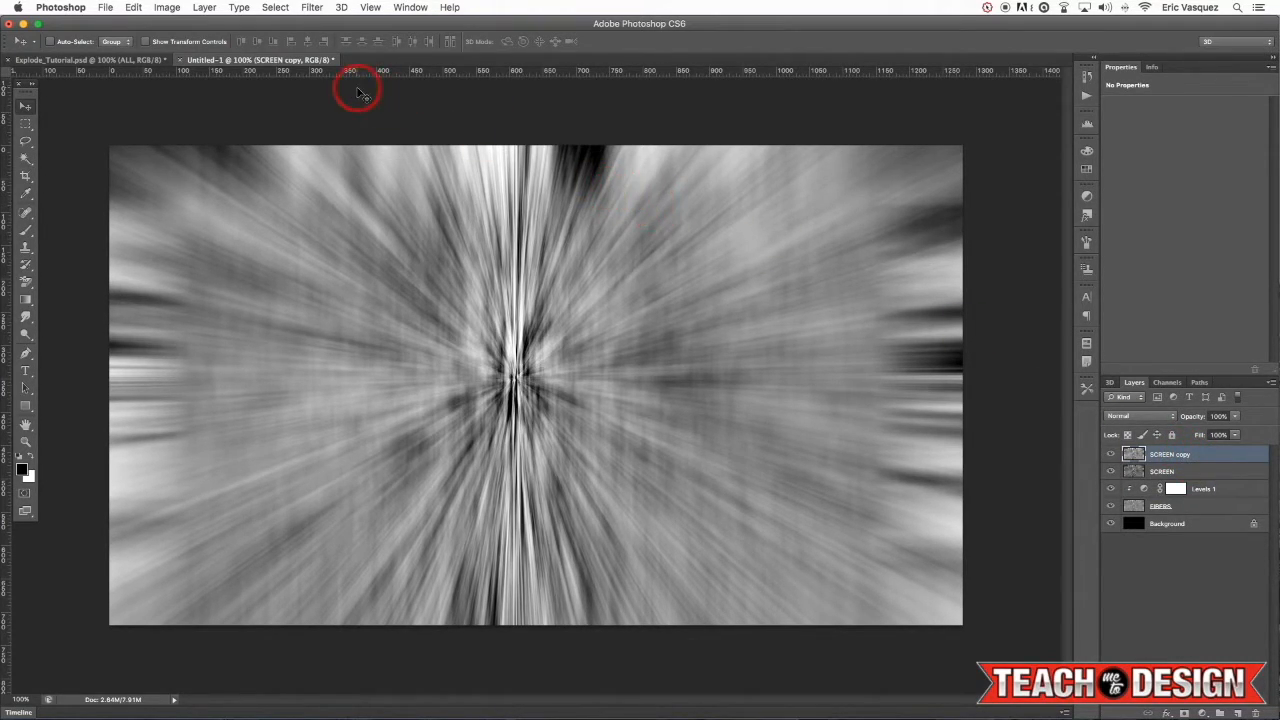
Step: Apply a Gaussian Blur to the merged SCREEN copy layer, softening the fine streaks
{"action": "left_click", "coordinate": [311, 7]}
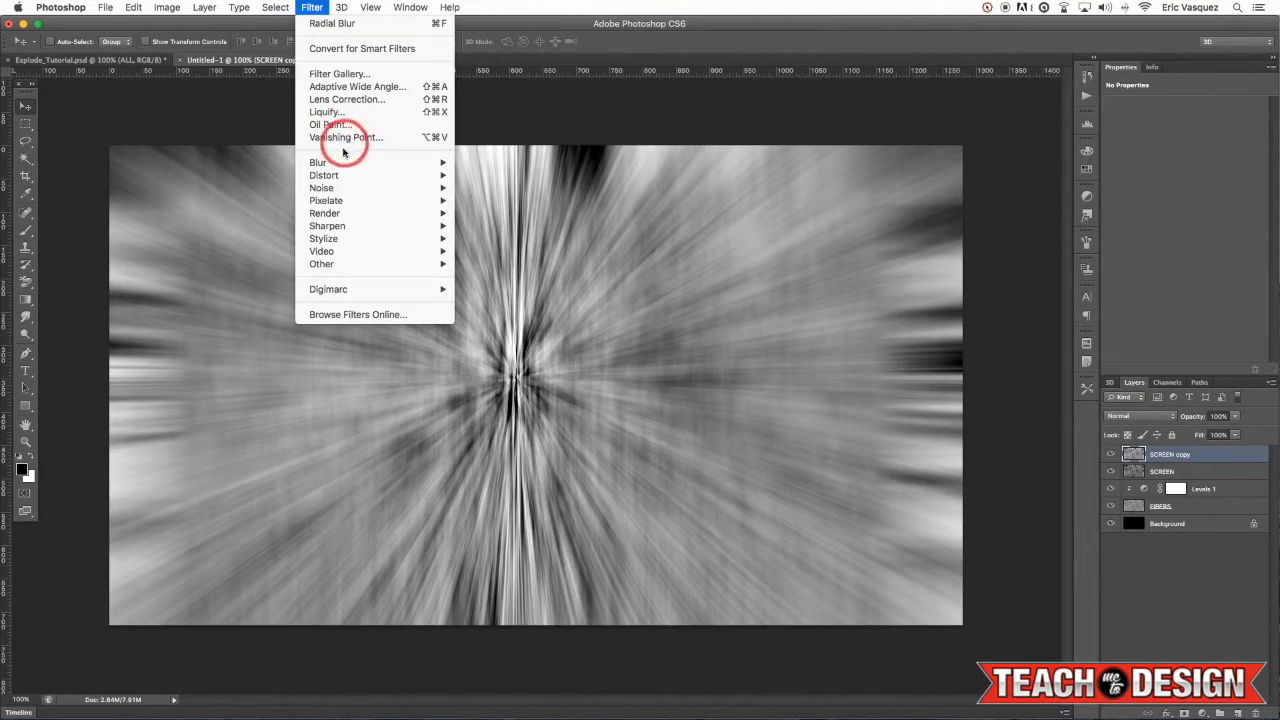
{"action": "mouse_move", "coordinate": [334, 162]}
{"action": "left_click", "coordinate": [511, 263]}
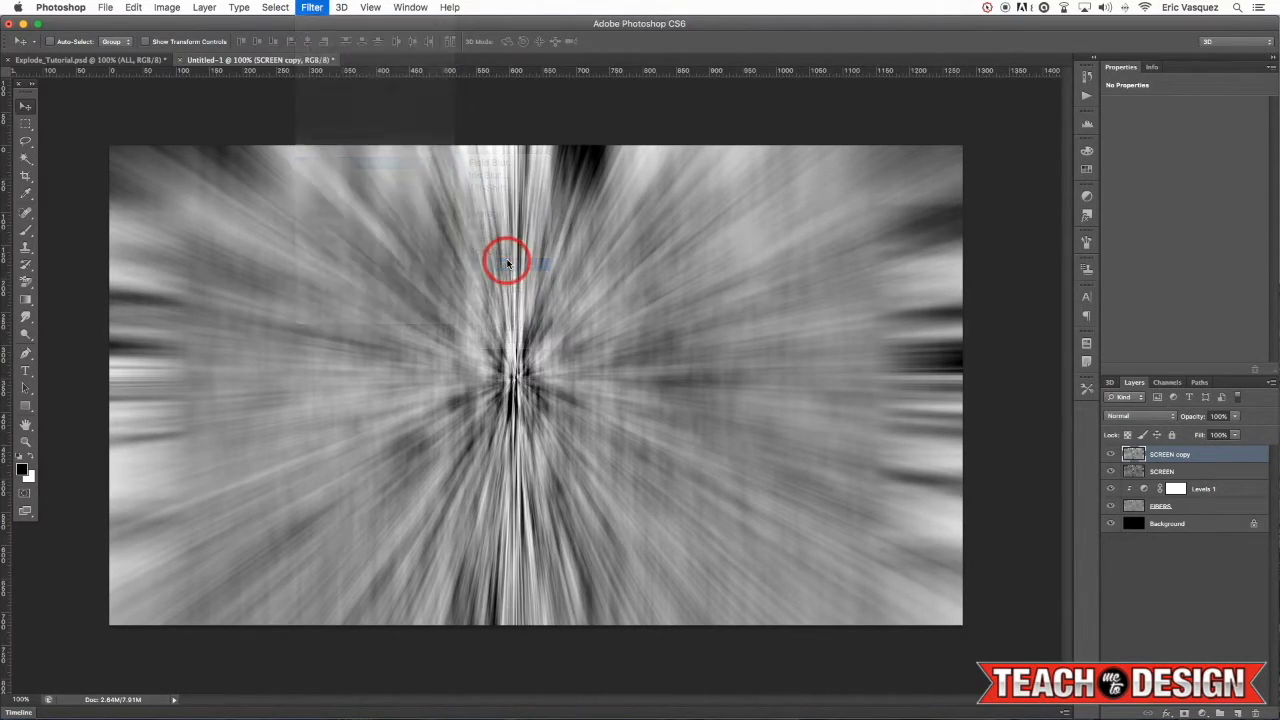
{"action": "mouse_move", "coordinate": [1097, 473]}
{"action": "left_mouse_down"}
{"action": "mouse_move", "coordinate": [1105, 464]}
{"action": "mouse_move", "coordinate": [1095, 468]}
{"action": "left_mouse_up"}
{"action": "left_click", "coordinate": [1228, 287]}
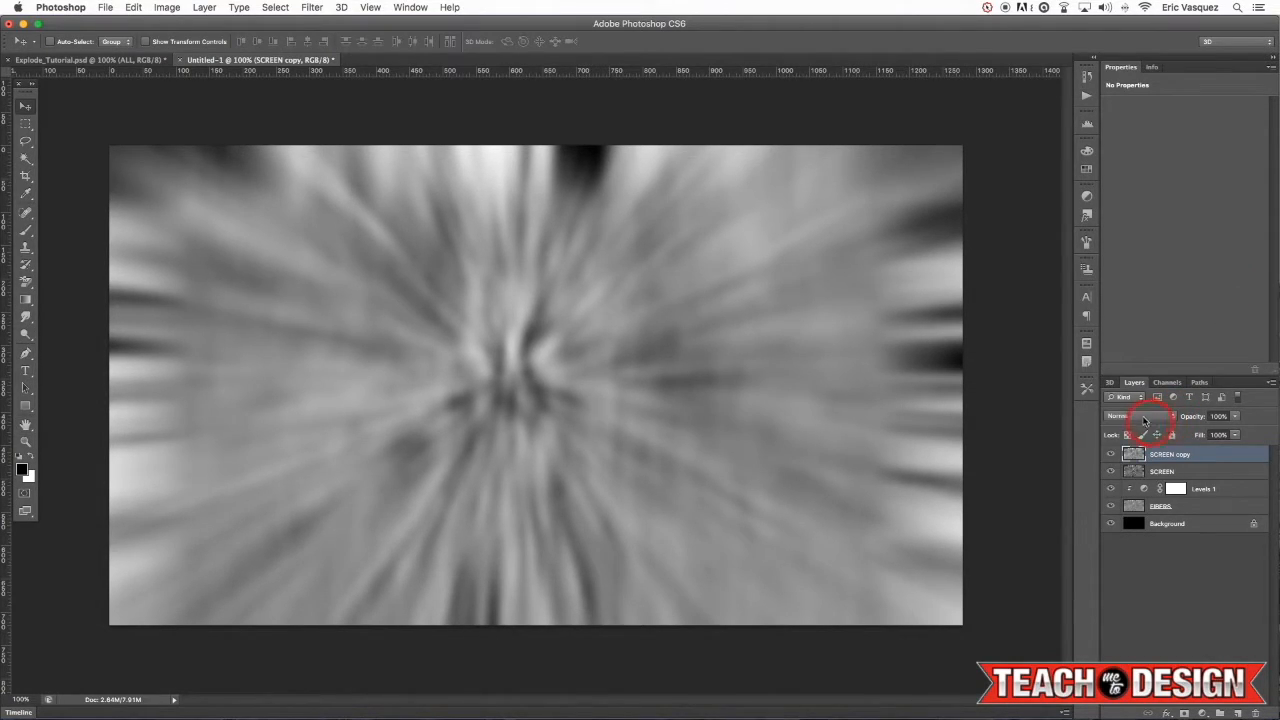
Step: Set the blurred SCREEN copy layer to Overlay blending and compare the image with and without it
{"action": "left_click", "coordinate": [1143, 416]}
{"action": "left_click", "coordinate": [1121, 542]}
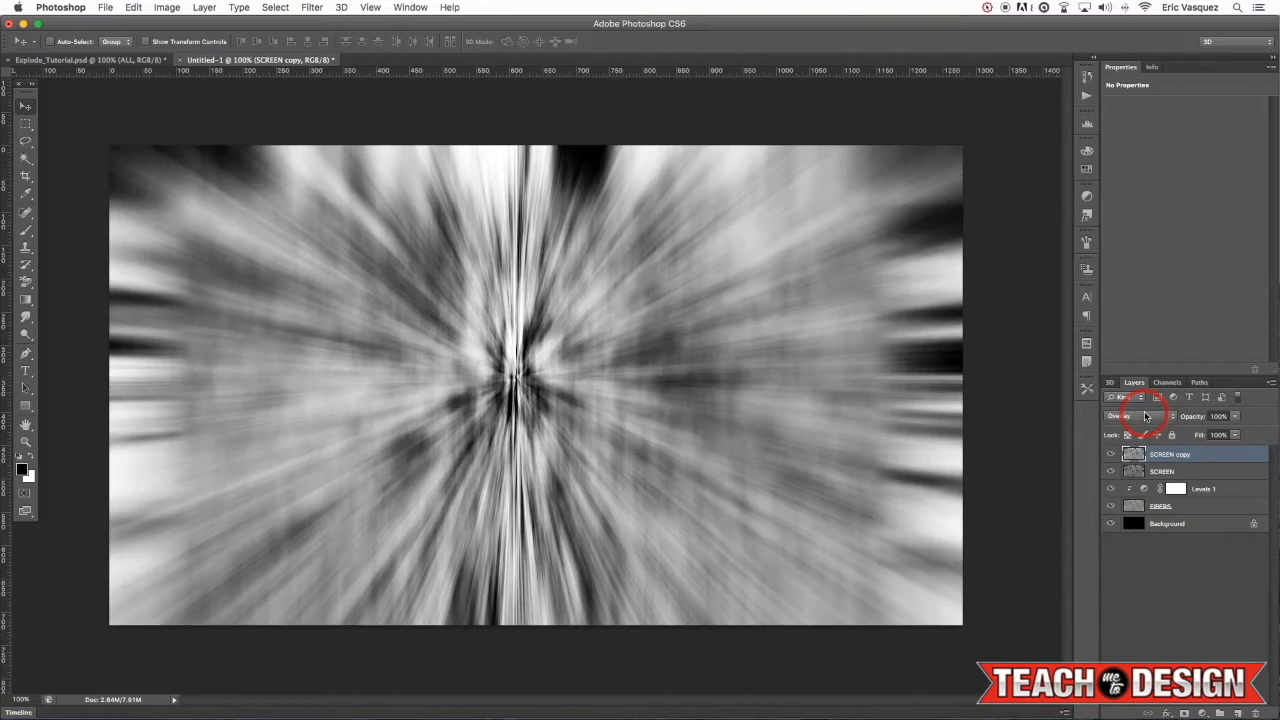
{"action": "left_click", "coordinate": [1110, 454]}
{"action": "left_click", "coordinate": [1110, 454]}
{"action": "left_click", "coordinate": [1110, 454]}
{"action": "left_click", "coordinate": [1110, 454]}
Step: Rename the SCREEN copy layer as BLURRED
{"action": "double_click", "coordinate": [1184, 456]}
{"action": "type", "text": "S"}
{"action": "key", "text": "Return"}
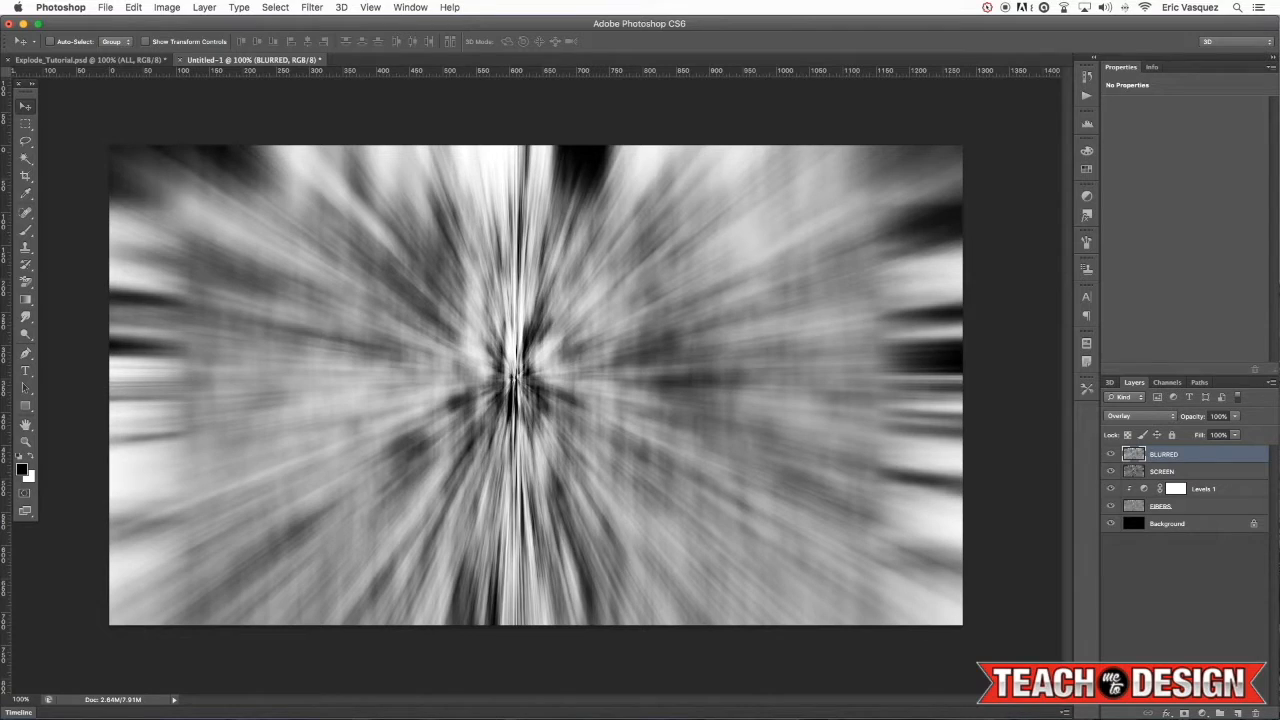
Step: Group the BLURRED, SCREEN, Levels 1 and FIBERS layers and name the group FIBERS
{"action": "left_click", "coordinate": [1191, 508], "text": "shift"}
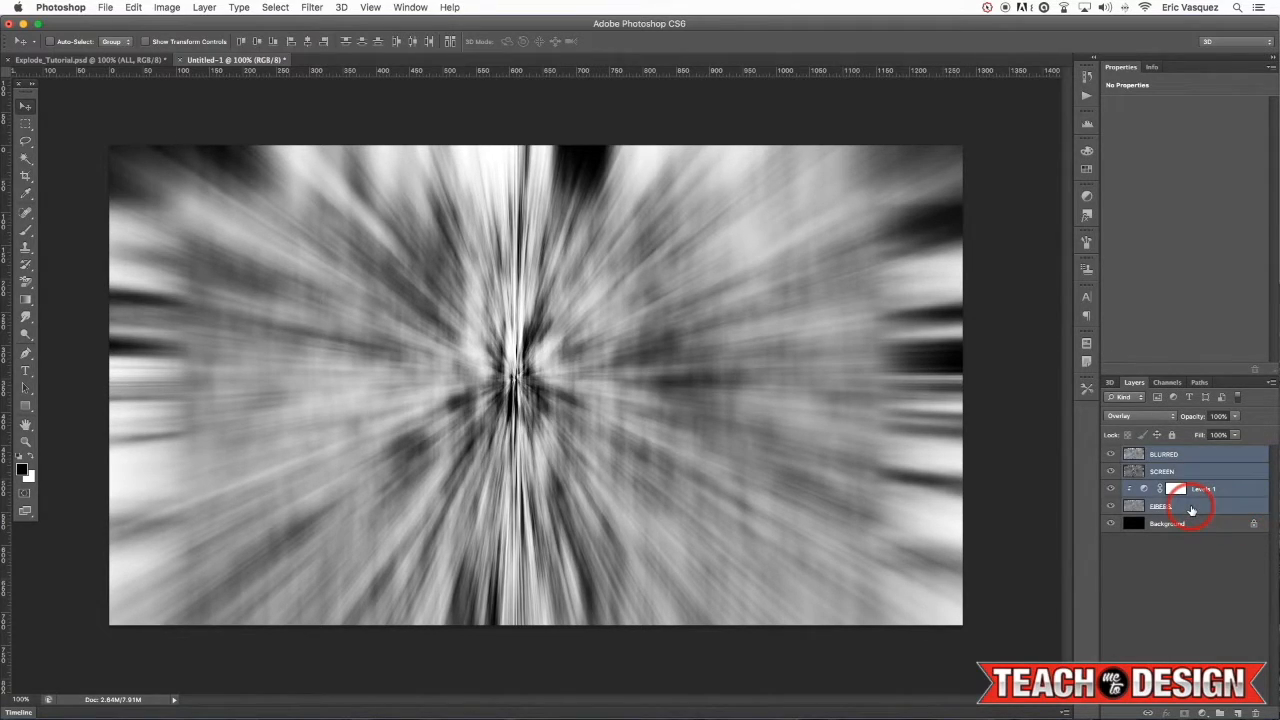
{"action": "left_click_drag", "start_coordinate": [1177, 457], "coordinate": [1192, 513]}
{"action": "key", "text": "super+g"}
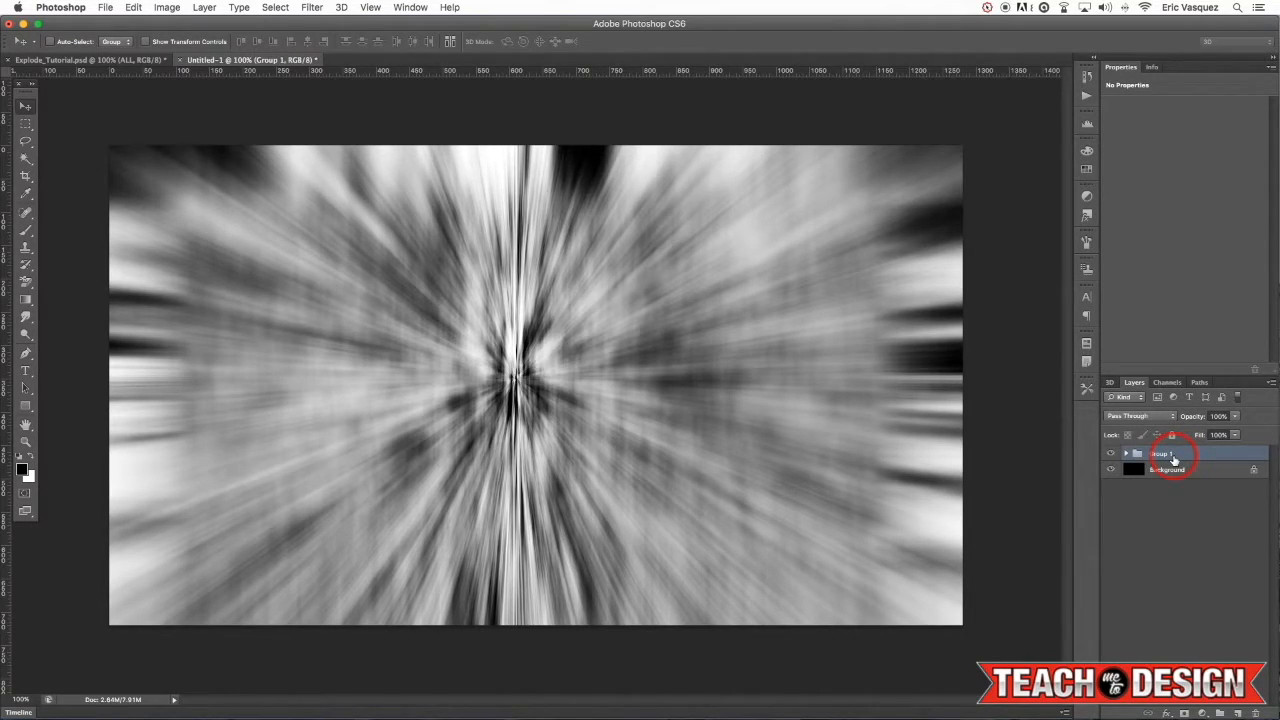
{"action": "key", "text": "super+minus"}
{"action": "double_click", "coordinate": [1162, 455]}
{"action": "left_click", "coordinate": [940, 431]}
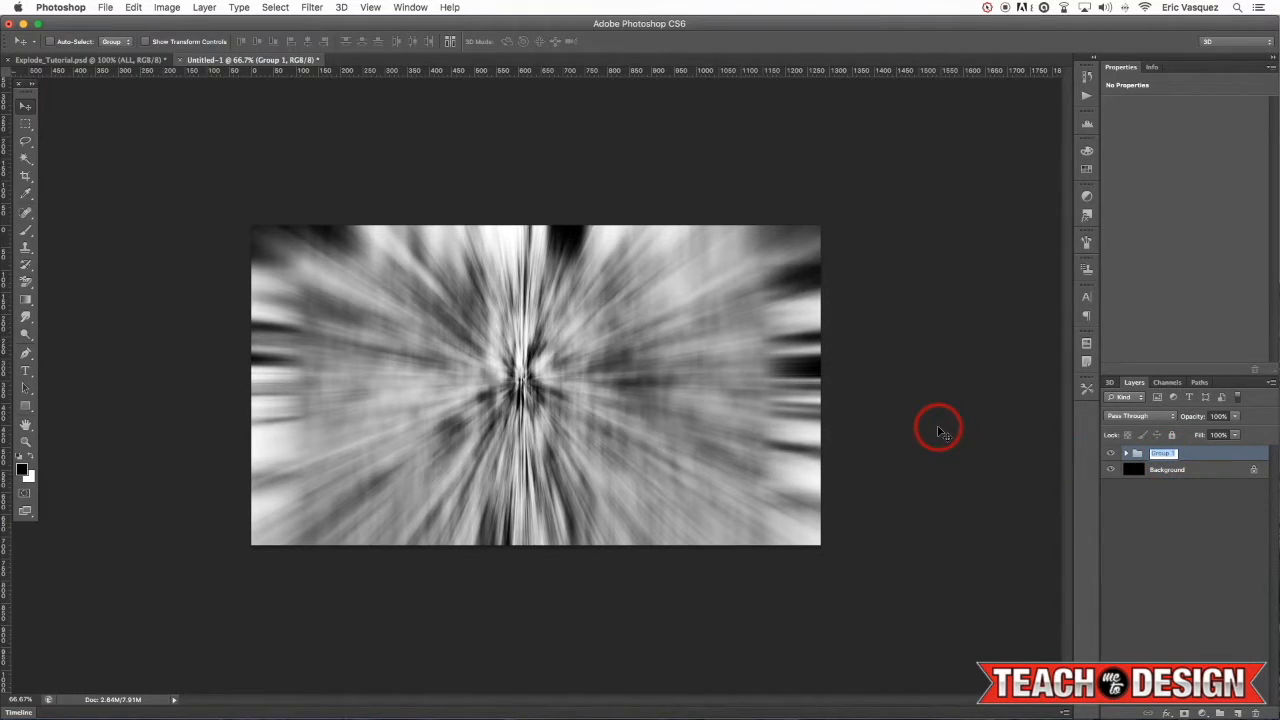
{"action": "type", "text": "FIBERS"}
{"action": "key", "text": "Return"}
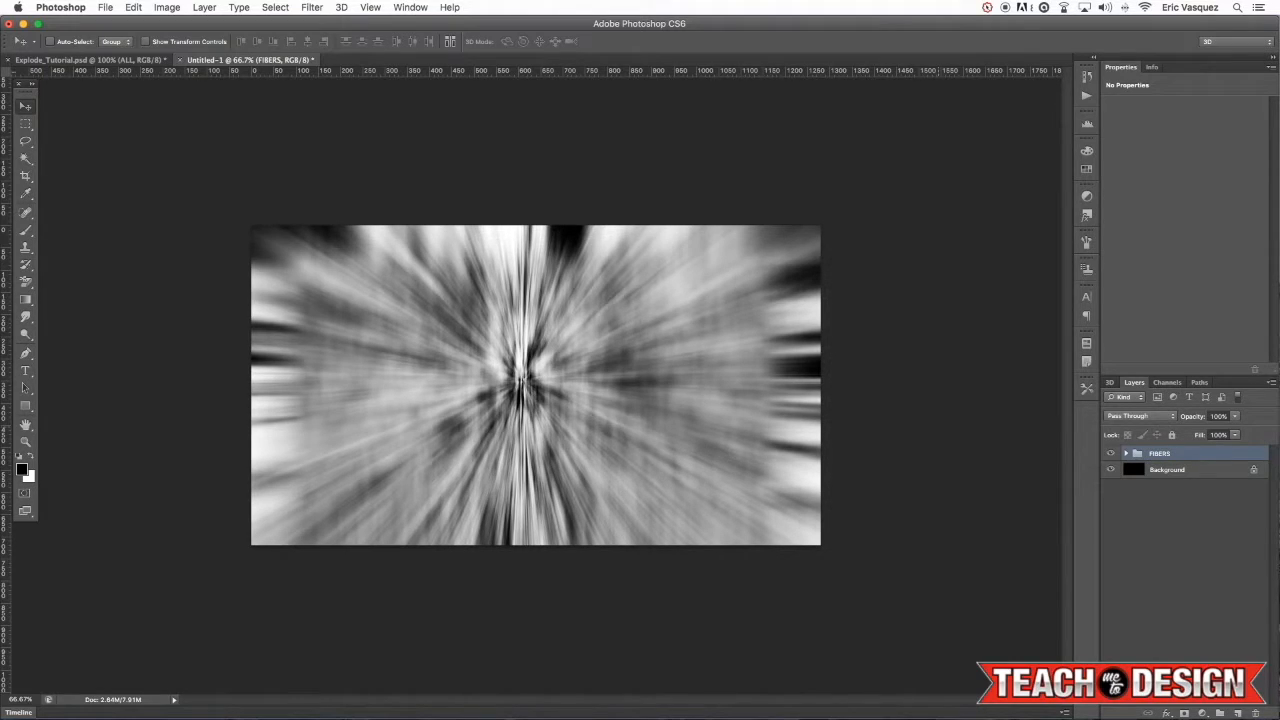
Step: Scale the FIBERS group up to about 116% from its center so its edges extend beyond the canvas
{"action": "key", "text": "ctrl+t"}
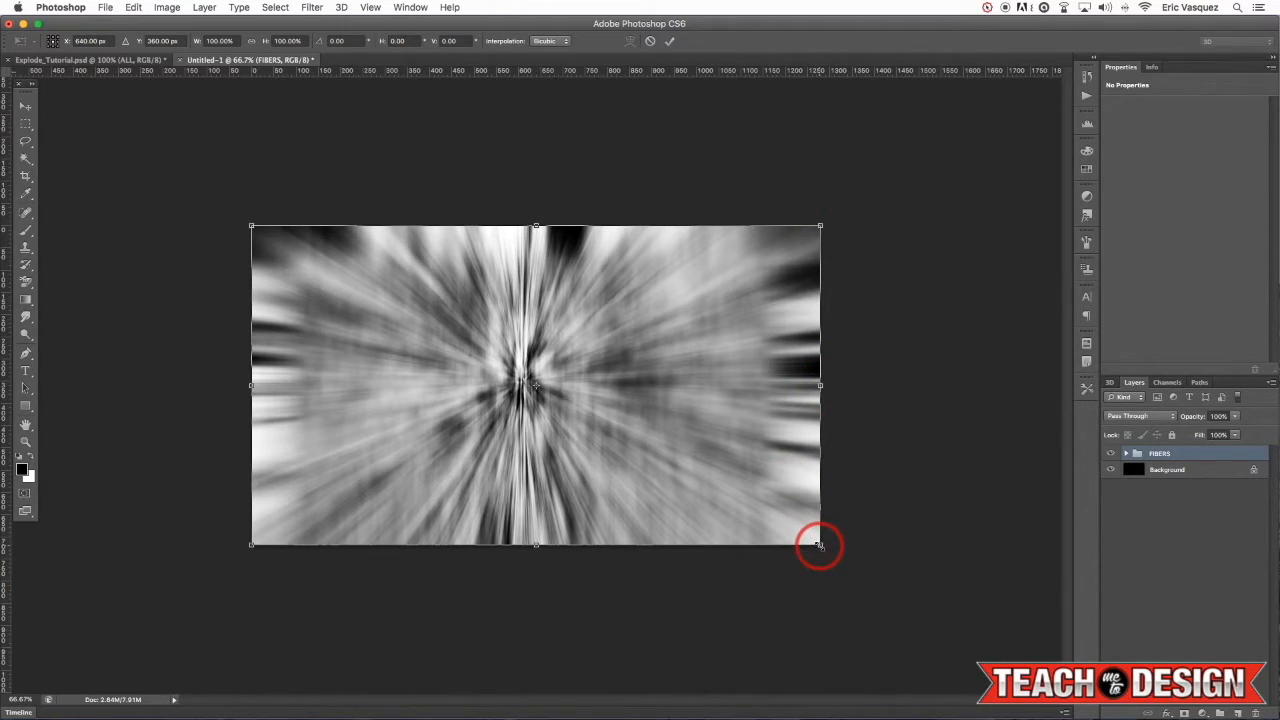
{"action": "left_click_drag", "start_coordinate": [820, 545], "coordinate": [866, 574]}
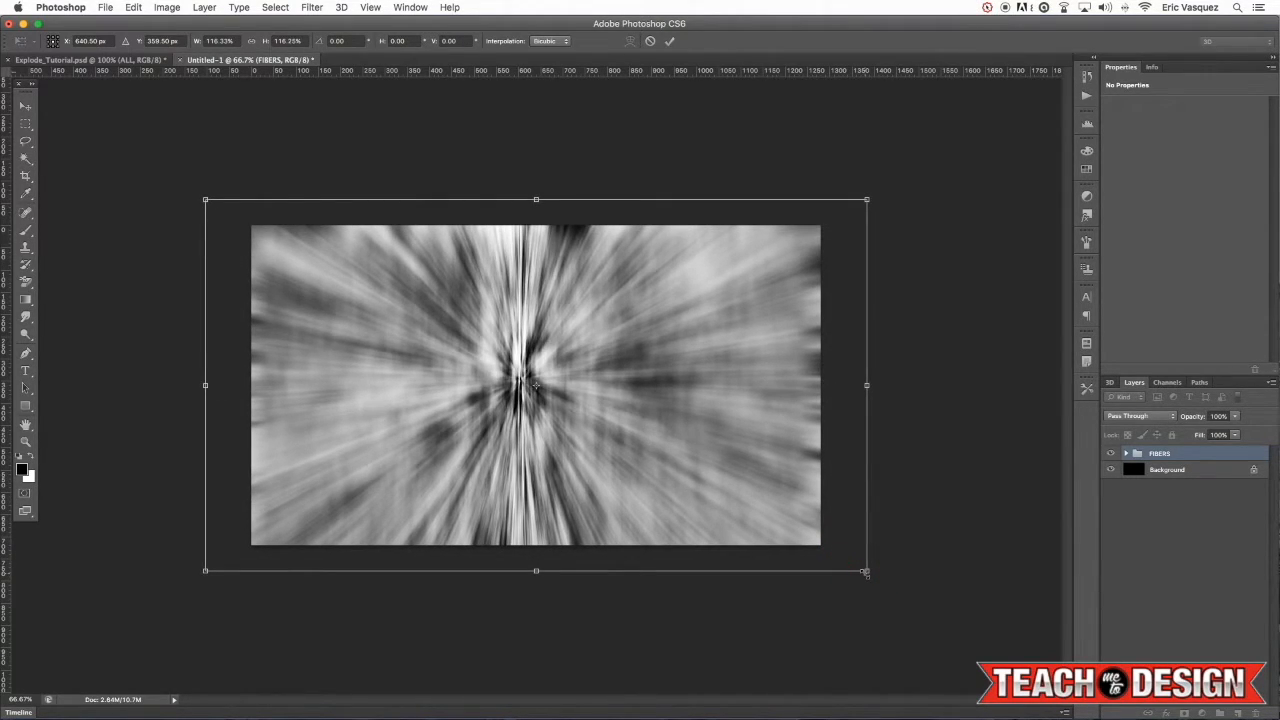
{"action": "key", "text": "Return"}
{"action": "left_click", "coordinate": [864, 549]}
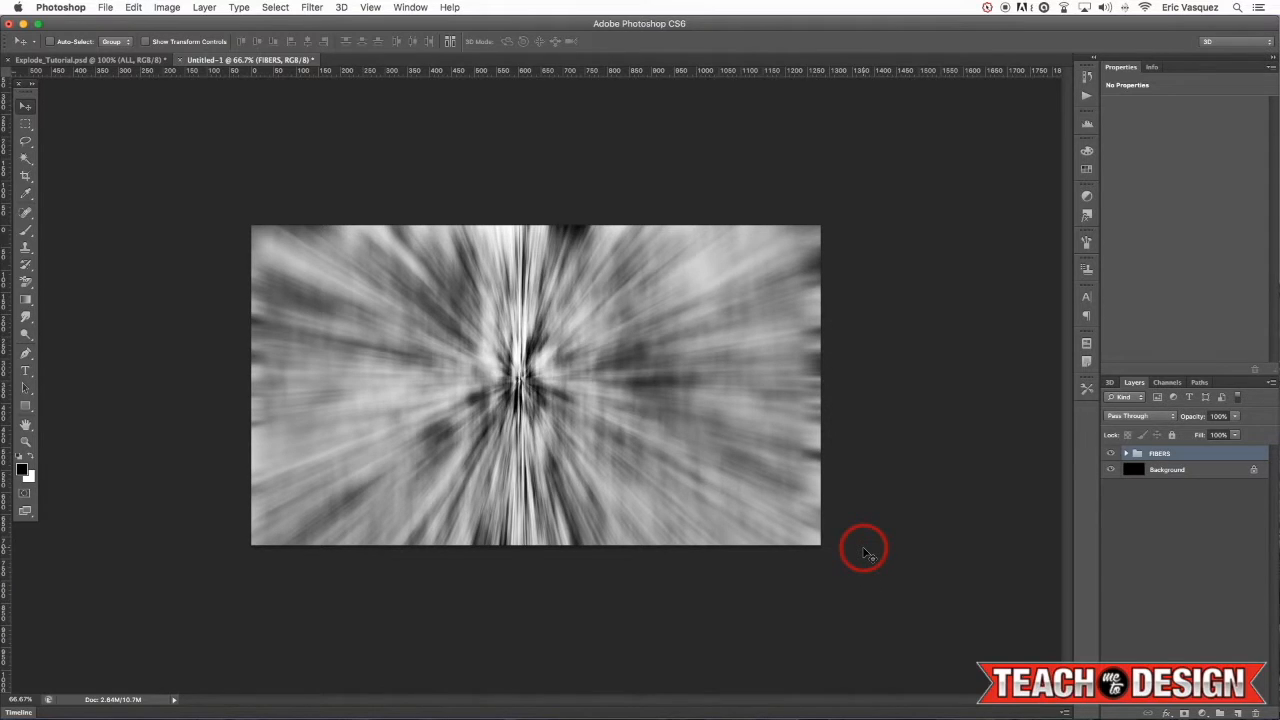
{"action": "left_click", "coordinate": [743, 437]}
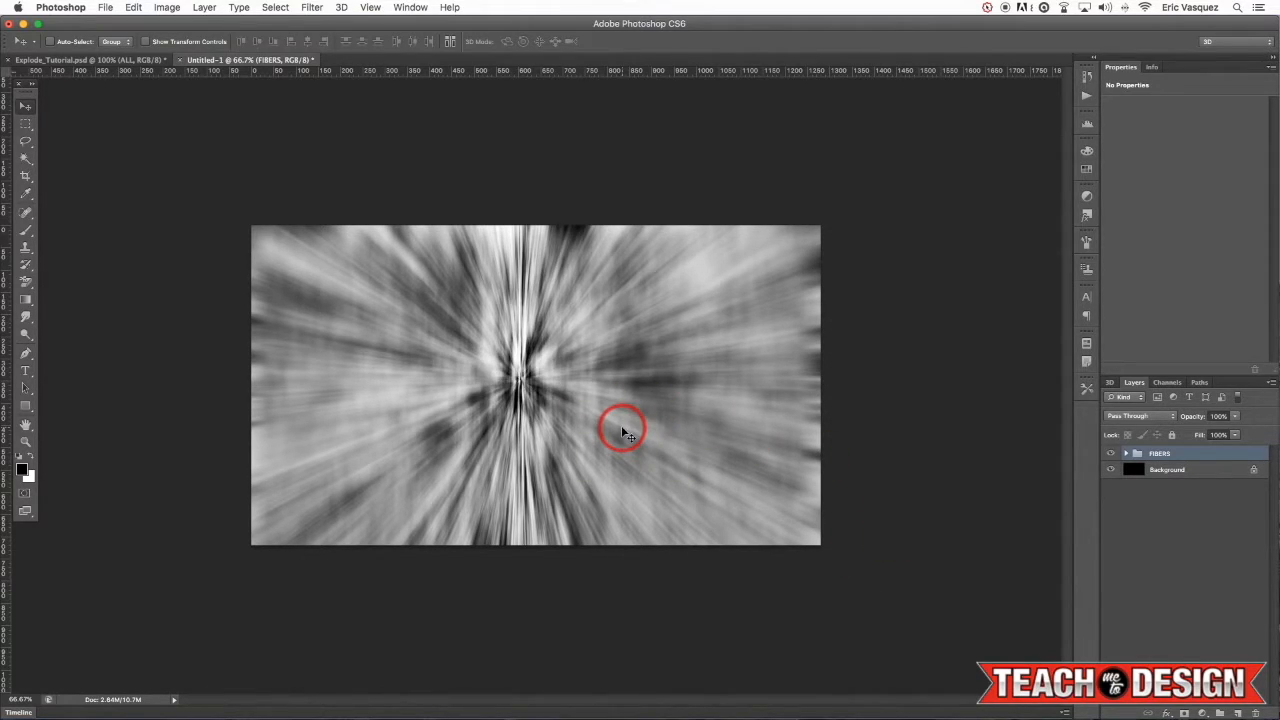
Step: Add a Levels adjustment above the FIBERS group with input black 106 and white 255
{"action": "left_click", "coordinate": [1203, 713]}
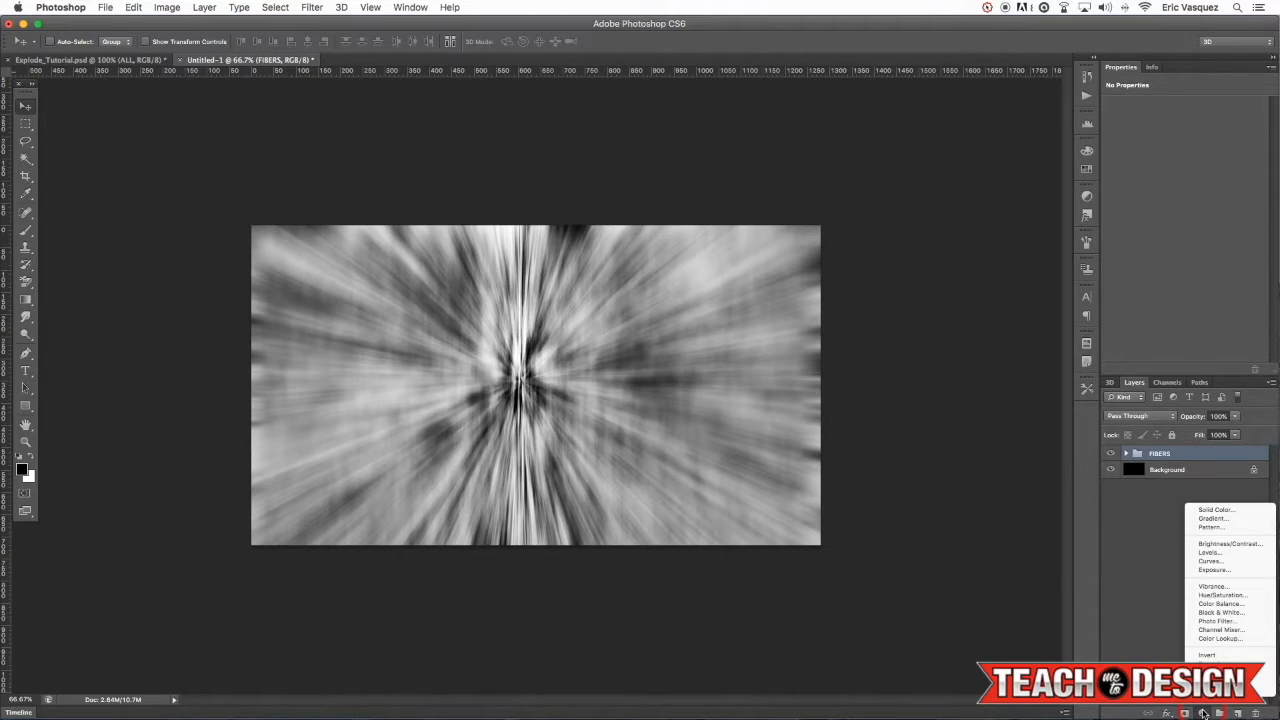
{"action": "left_click", "coordinate": [1209, 553]}
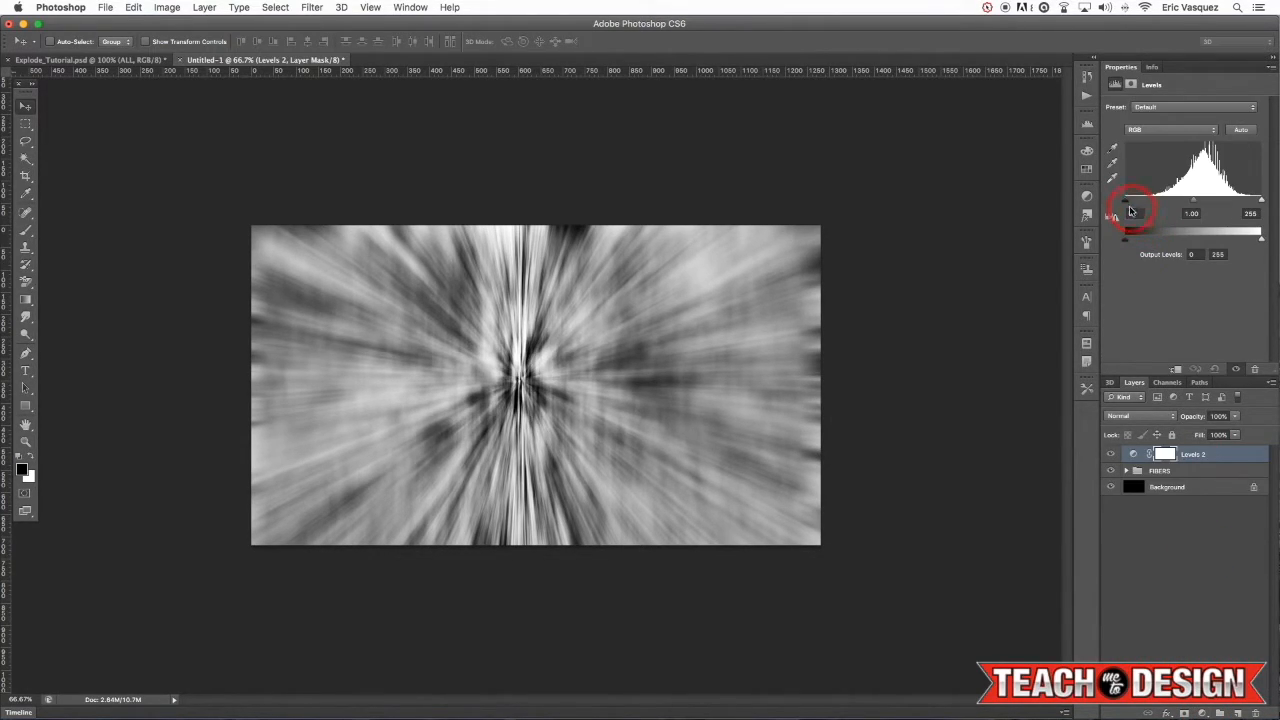
{"action": "left_click_drag", "start_coordinate": [1125, 206], "coordinate": [1157, 206]}
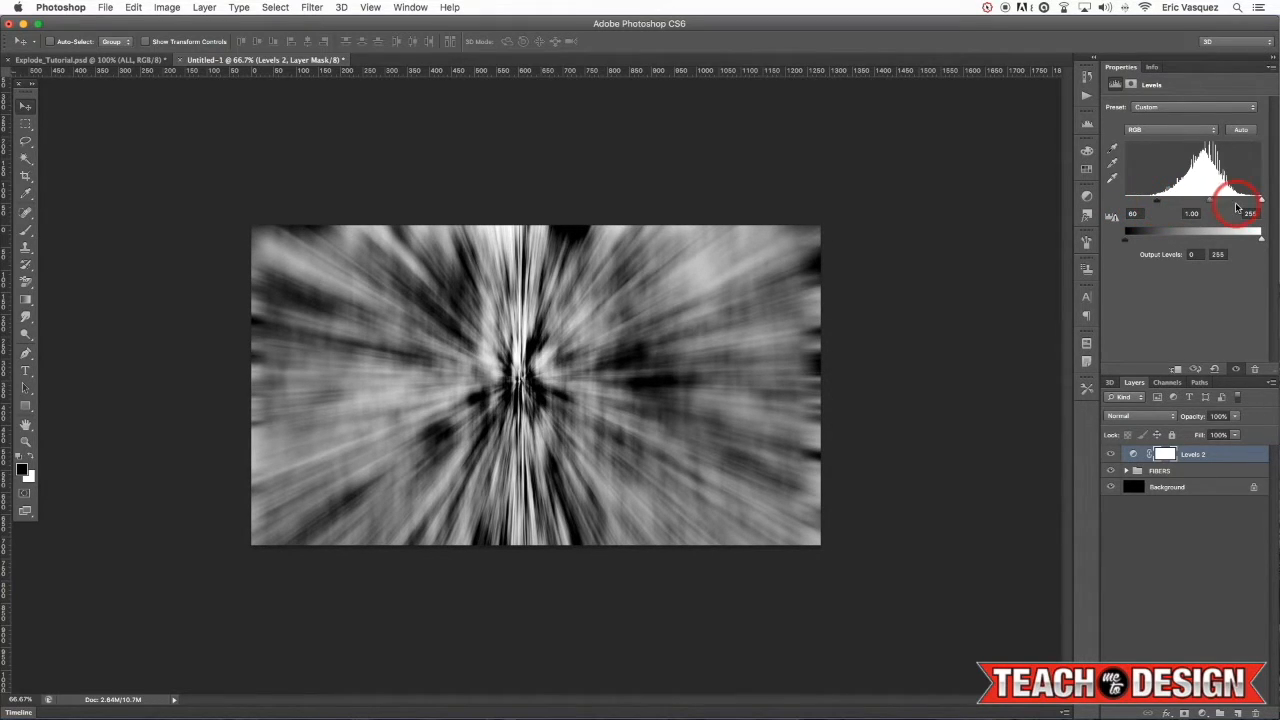
{"action": "left_click_drag", "start_coordinate": [1262, 203], "coordinate": [1269, 201]}
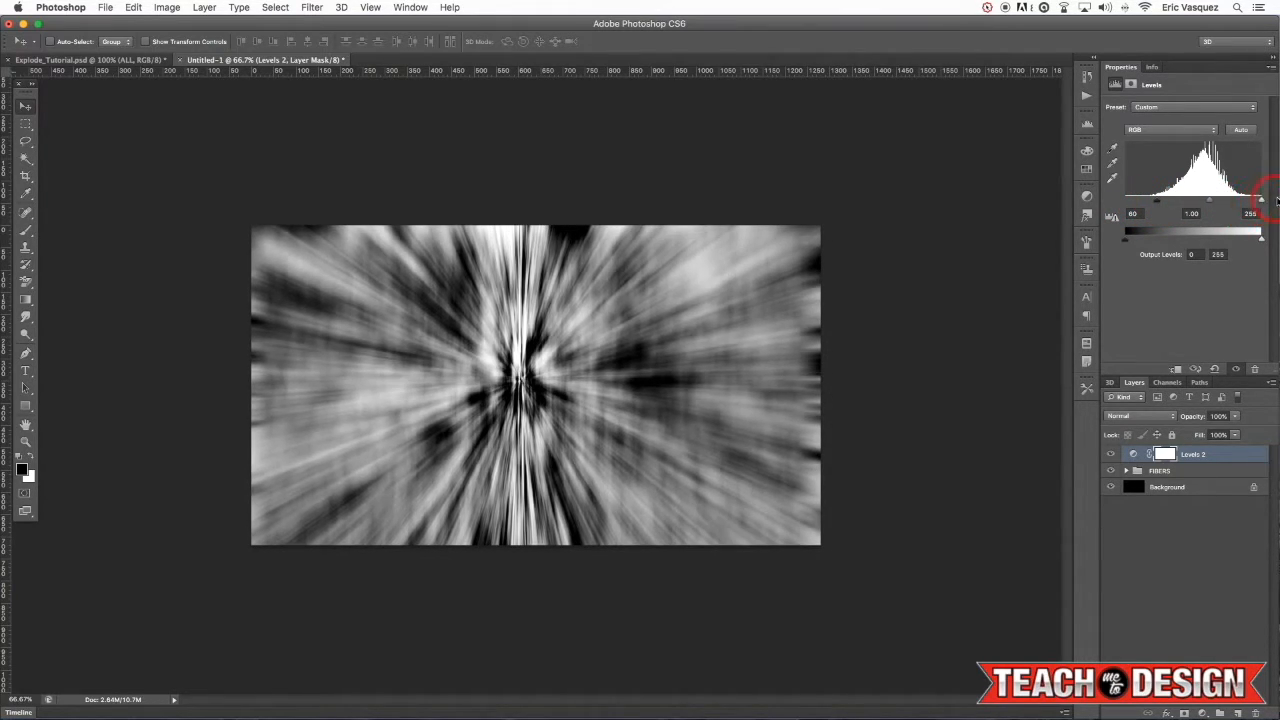
{"action": "left_click_drag", "start_coordinate": [1161, 204], "coordinate": [1182, 204]}
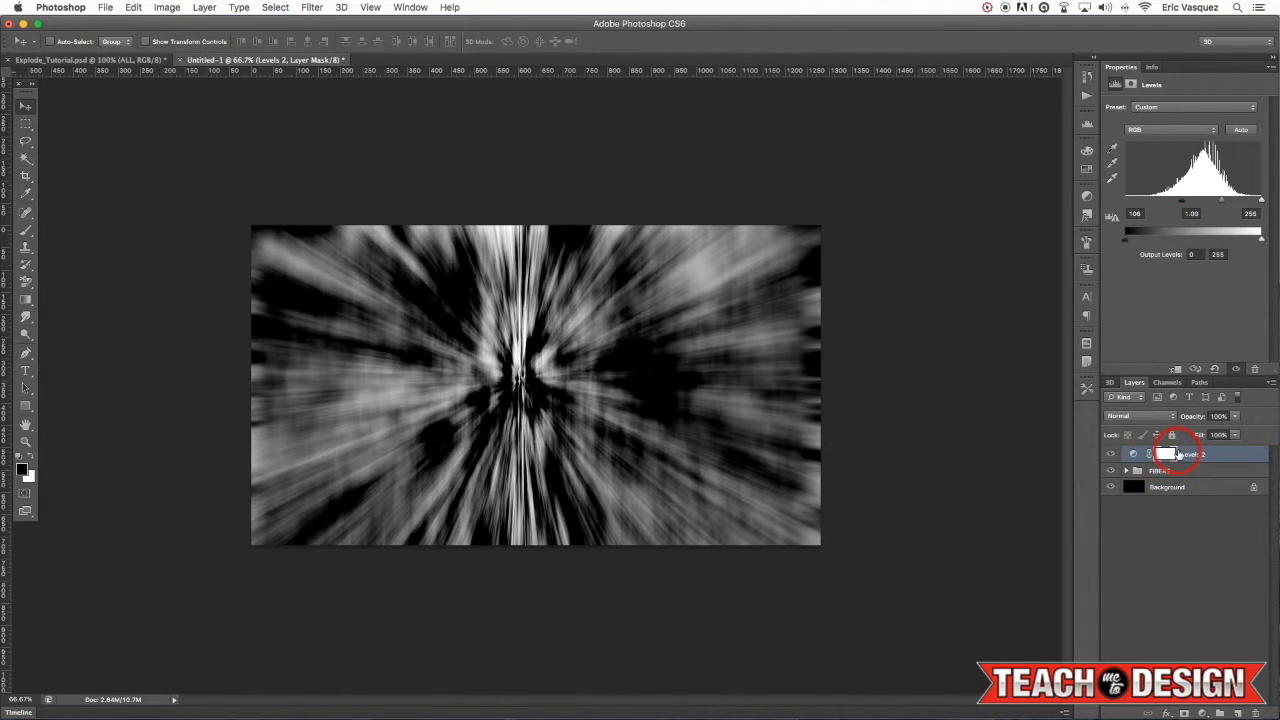
Step: Move the Levels 2 adjustment into the FIBERS group, collapse the group, and compare the image with and without it
{"action": "left_click", "coordinate": [1127, 470]}
{"action": "left_click_drag", "start_coordinate": [1186, 453], "coordinate": [1204, 480]}
{"action": "left_click", "coordinate": [1127, 455]}
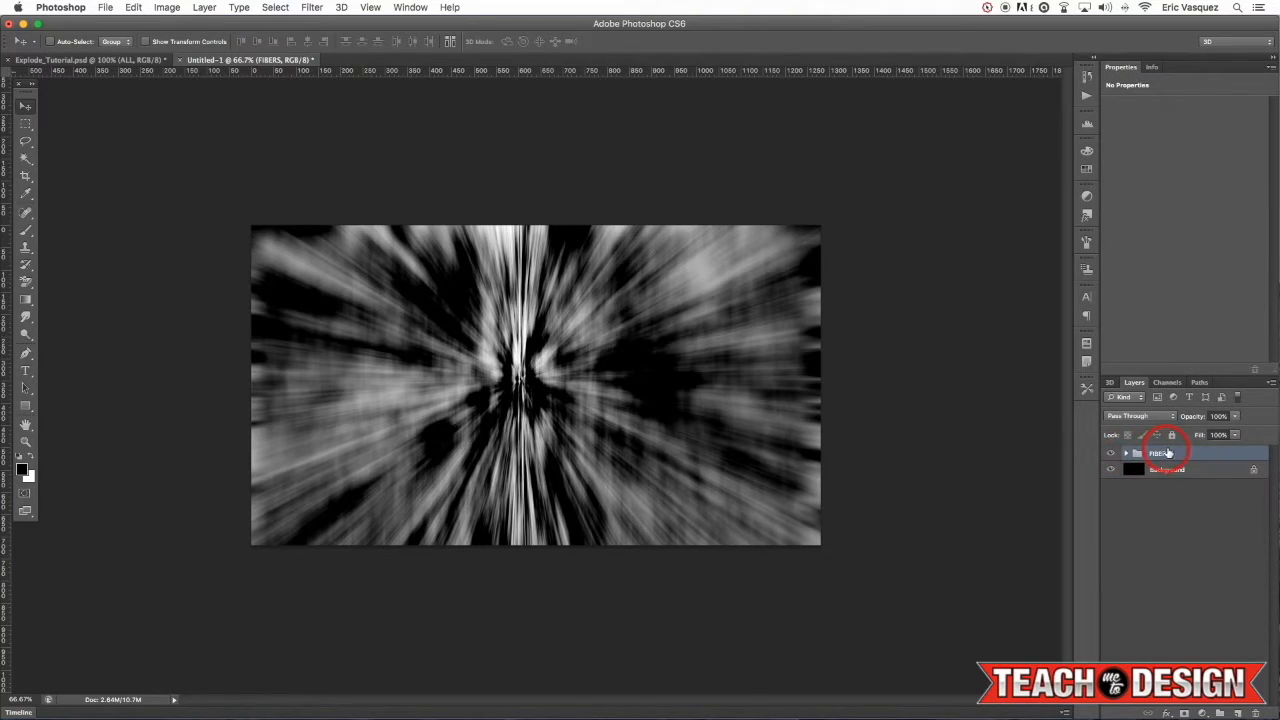
{"action": "left_click", "coordinate": [1112, 455]}
{"action": "left_click", "coordinate": [1112, 454]}
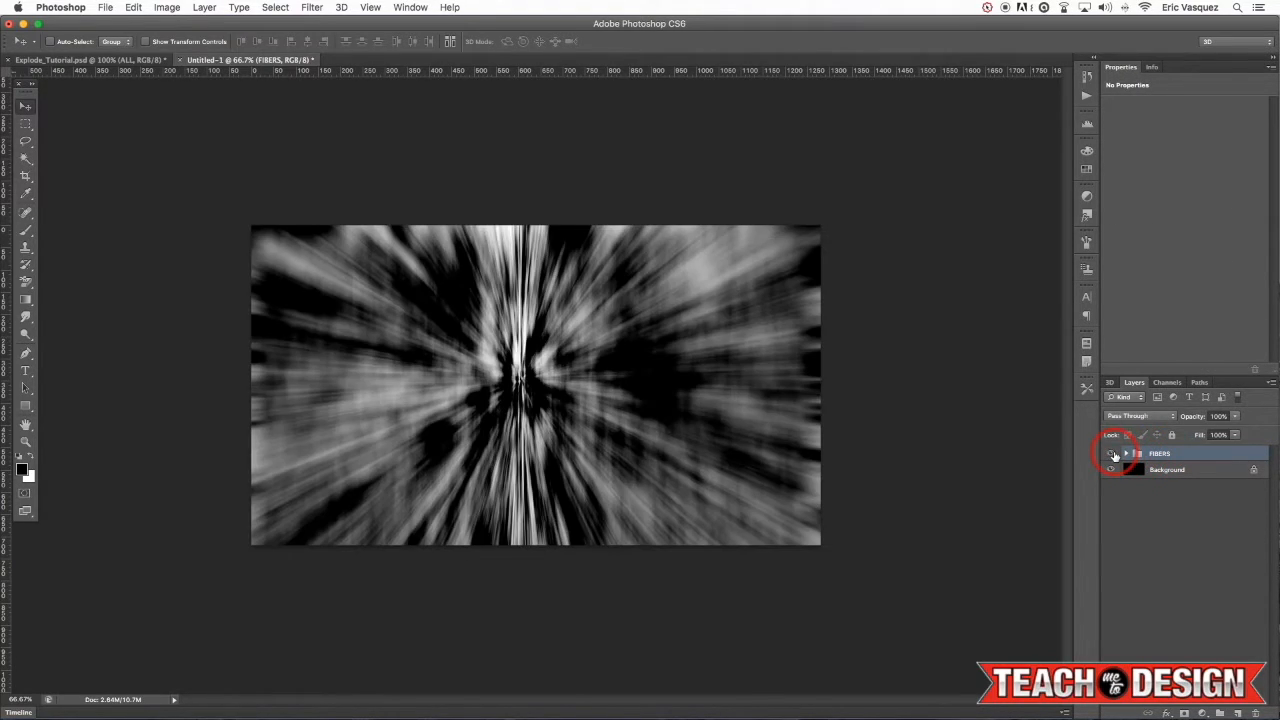
Step: Add a new layer above the FIBERS group and set up a radial gradient with the Foreground to Transparent preset
{"action": "left_click", "coordinate": [1236, 712]}
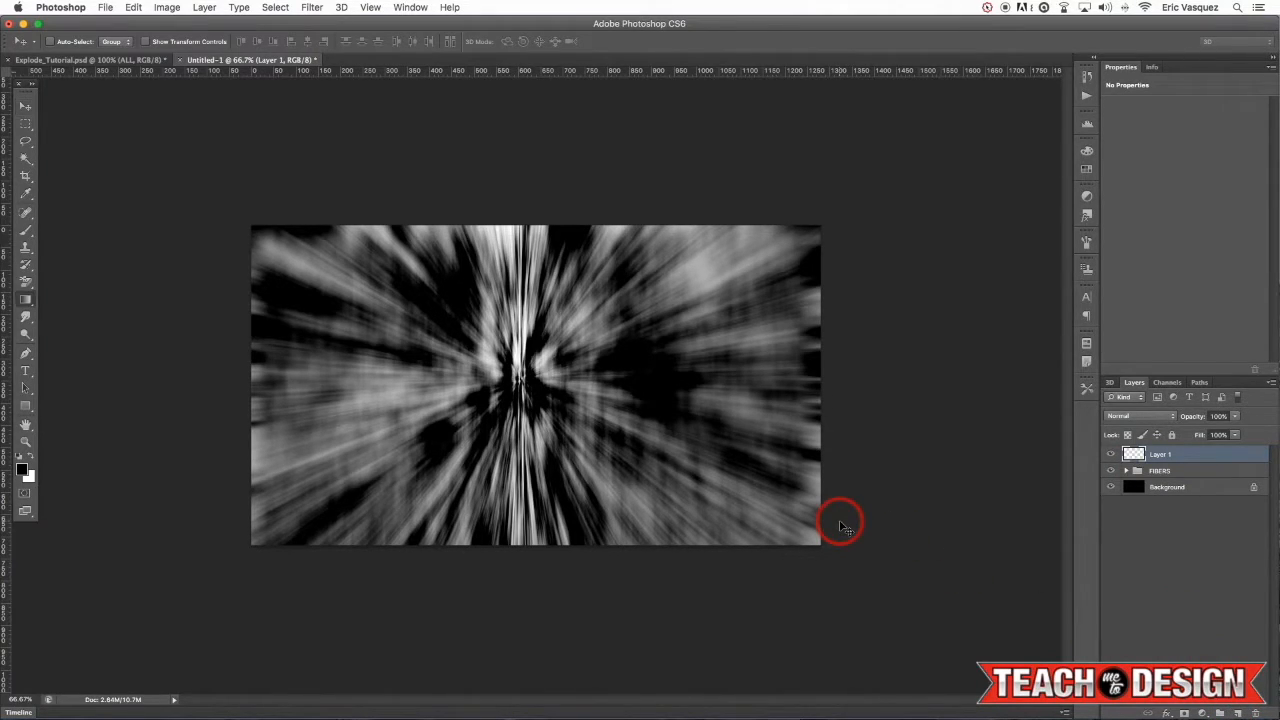
{"action": "key", "text": "g"}
{"action": "left_click", "coordinate": [138, 42]}
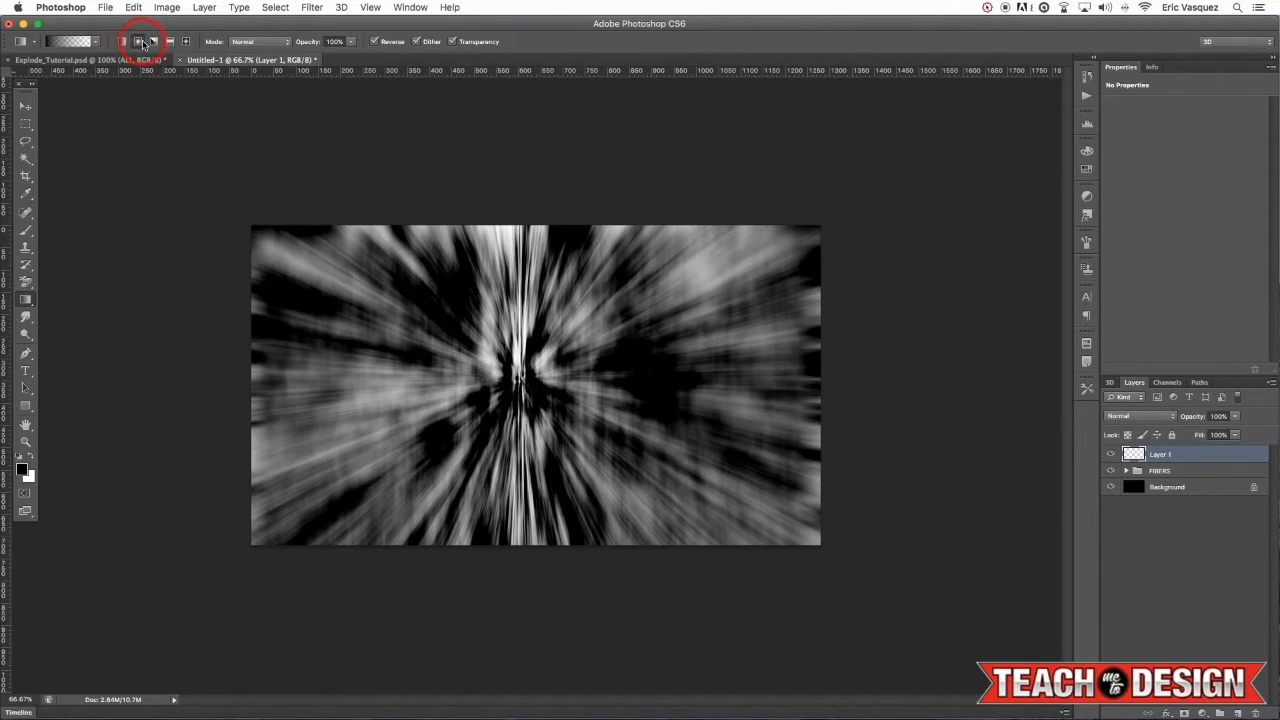
{"action": "left_click", "coordinate": [76, 42]}
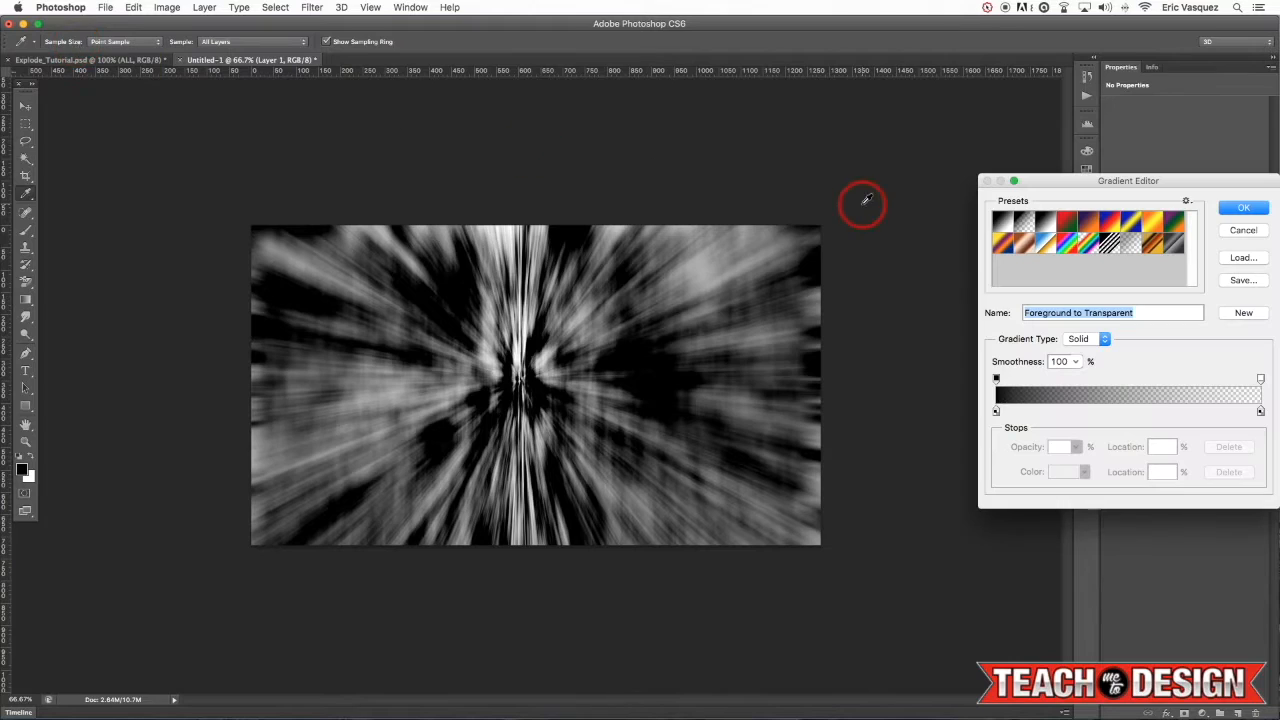
{"action": "left_click_drag", "start_coordinate": [1086, 183], "coordinate": [590, 216]}
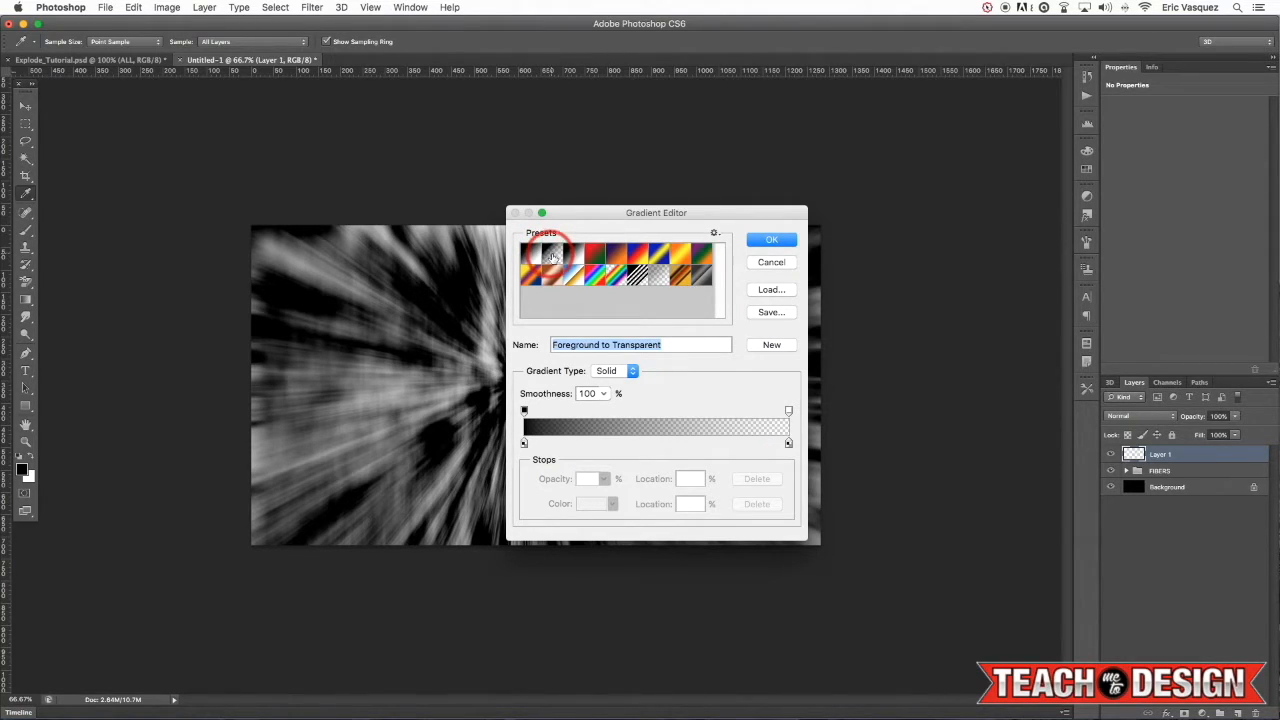
{"action": "left_click", "coordinate": [771, 241]}
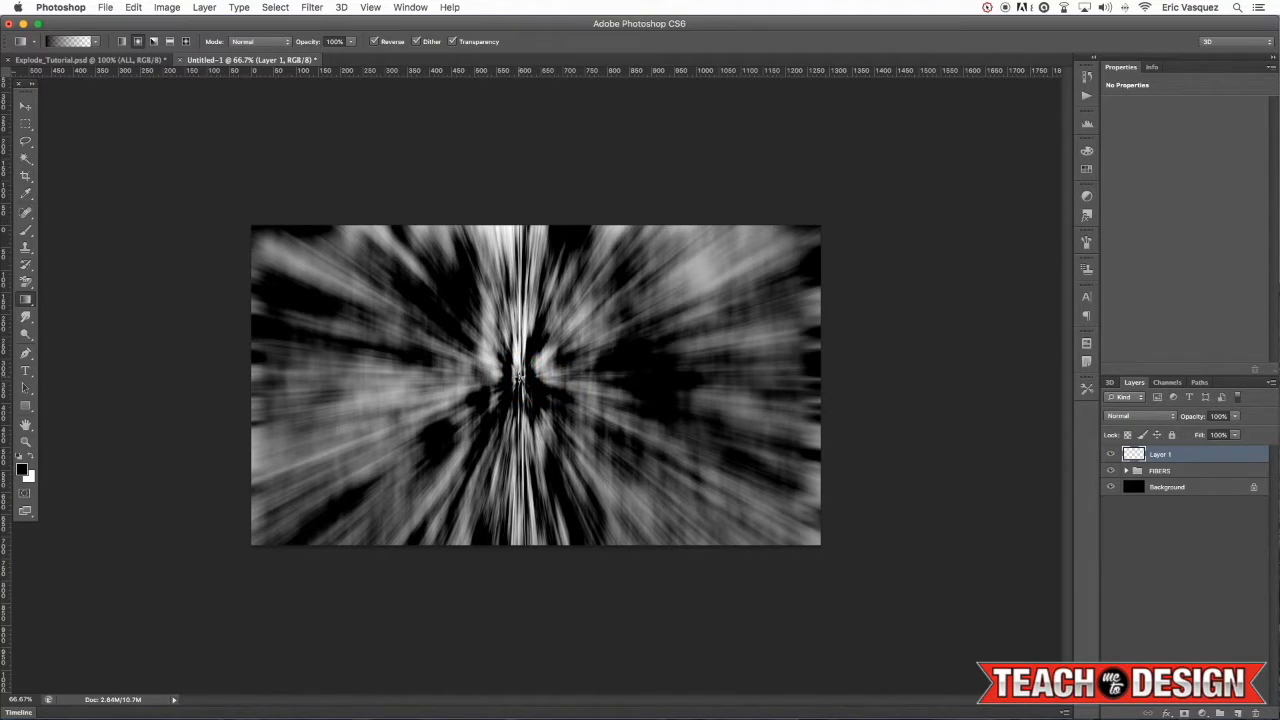
Step: Swap the foreground and background colors so that white is the foreground color
{"action": "key", "text": "x"}
{"action": "key", "text": "x"}
{"action": "key", "text": "x"}
{"action": "left_click", "coordinate": [150, 460]}
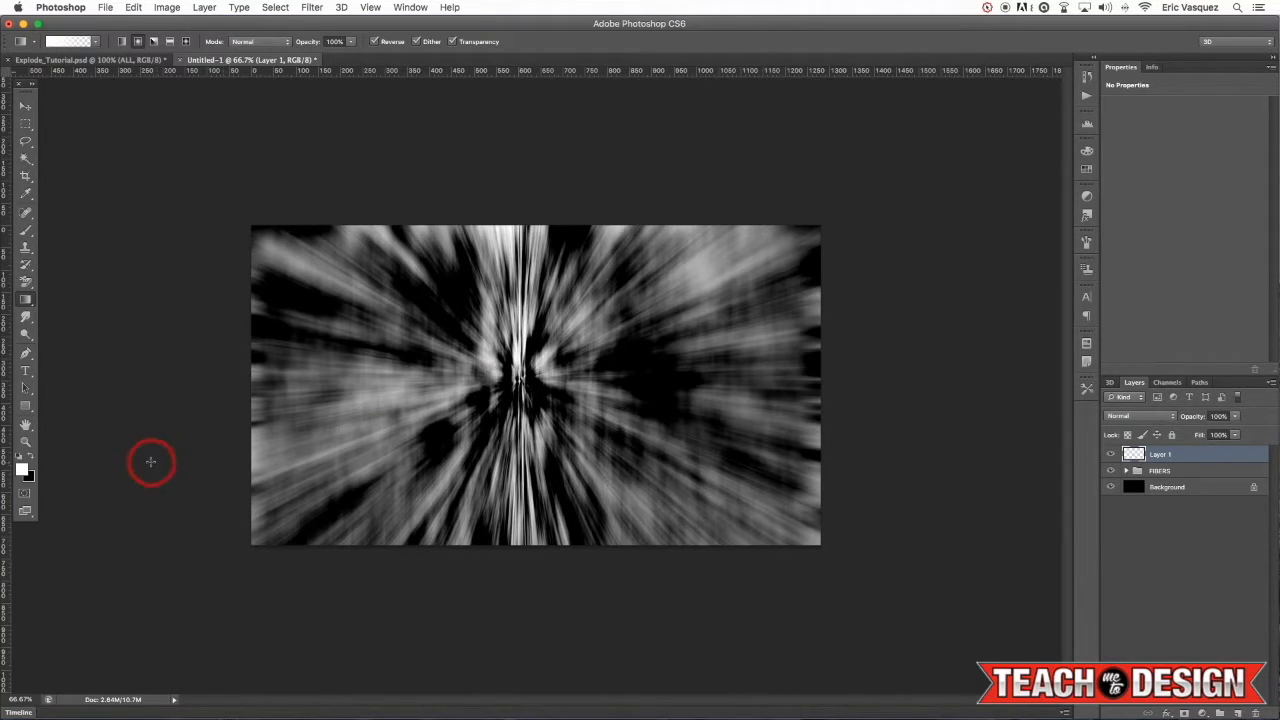
{"action": "key", "text": "x"}
{"action": "key", "text": "x"}
{"action": "left_click", "coordinate": [31, 456]}
{"action": "left_click", "coordinate": [31, 457]}
{"action": "left_click", "coordinate": [31, 457]}
{"action": "left_click", "coordinate": [31, 457]}
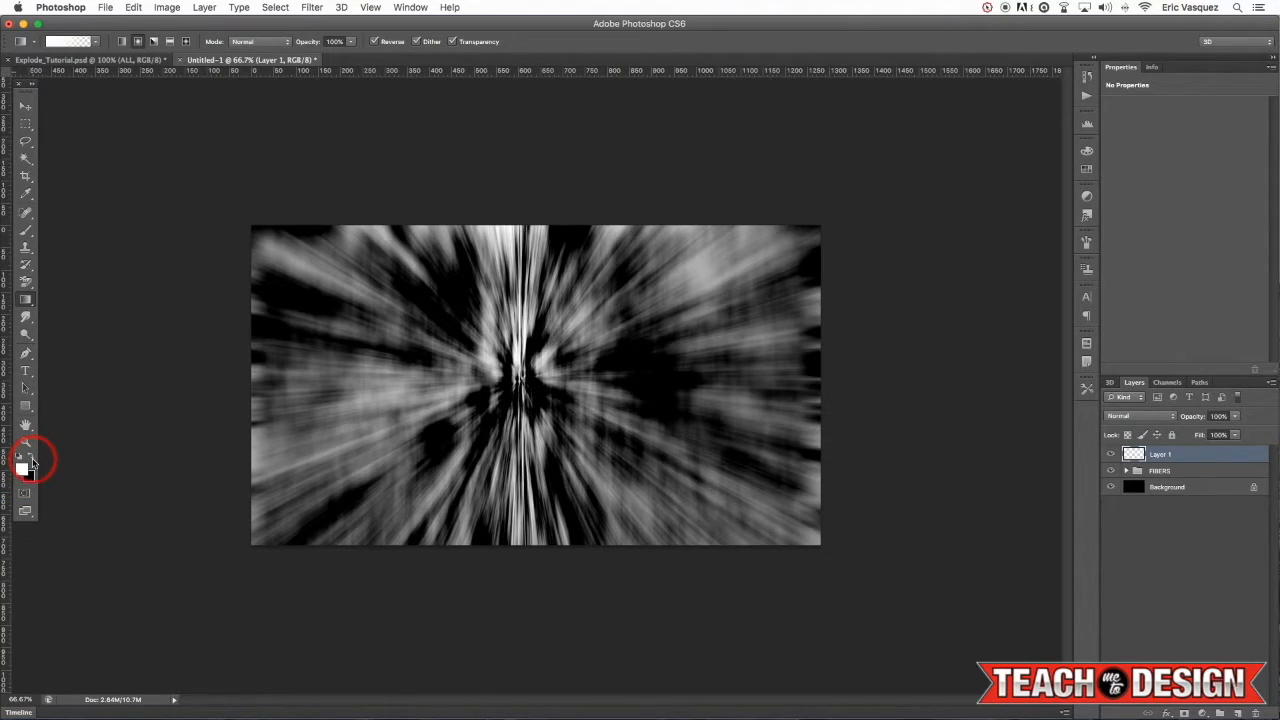
Step: Try a white reversed radial gradient from the burst's center outward on Layer 1, and undo it
{"action": "left_click", "coordinate": [530, 375]}
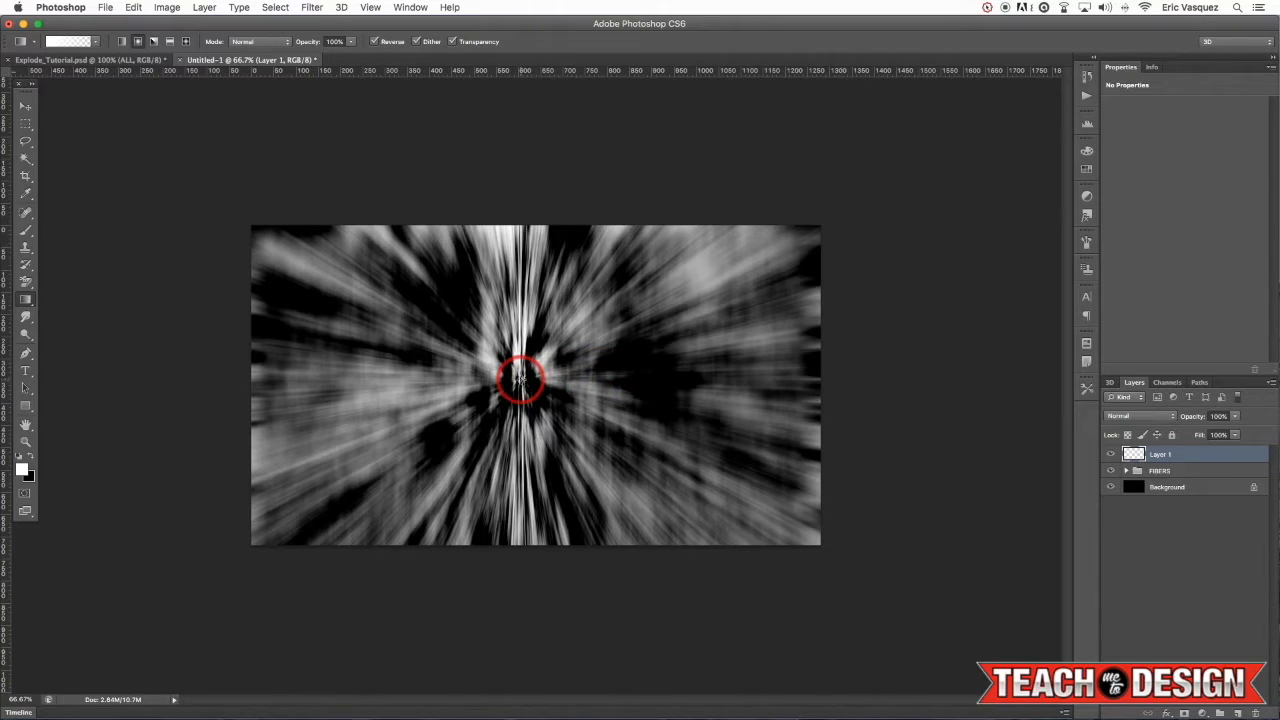
{"action": "left_click", "coordinate": [519, 377]}
{"action": "left_click_drag", "start_coordinate": [519, 377], "coordinate": [735, 448]}
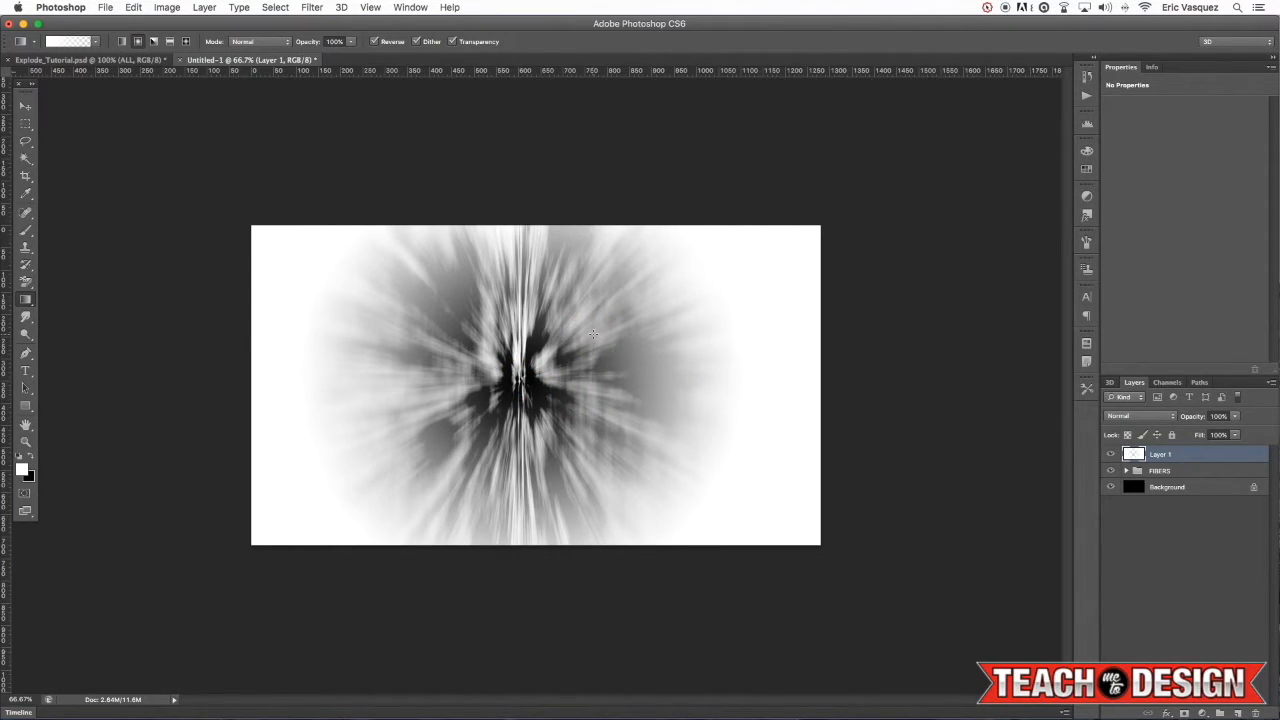
{"action": "key", "text": "super+z"}
Step: Turn off the gradient's Reverse option and draw a white radial gradient from the burst's center outward on Layer 1
{"action": "left_click", "coordinate": [374, 43]}
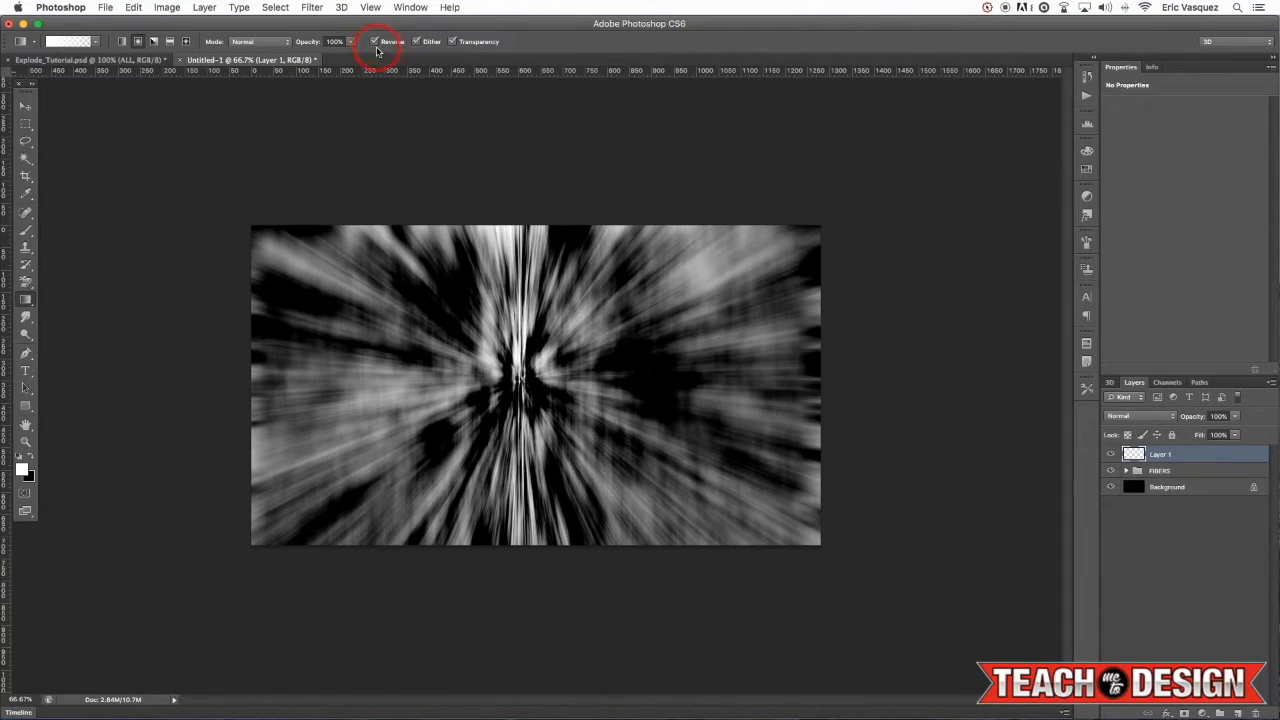
{"action": "left_click", "coordinate": [513, 350]}
{"action": "left_click_drag", "start_coordinate": [518, 381], "coordinate": [640, 449]}
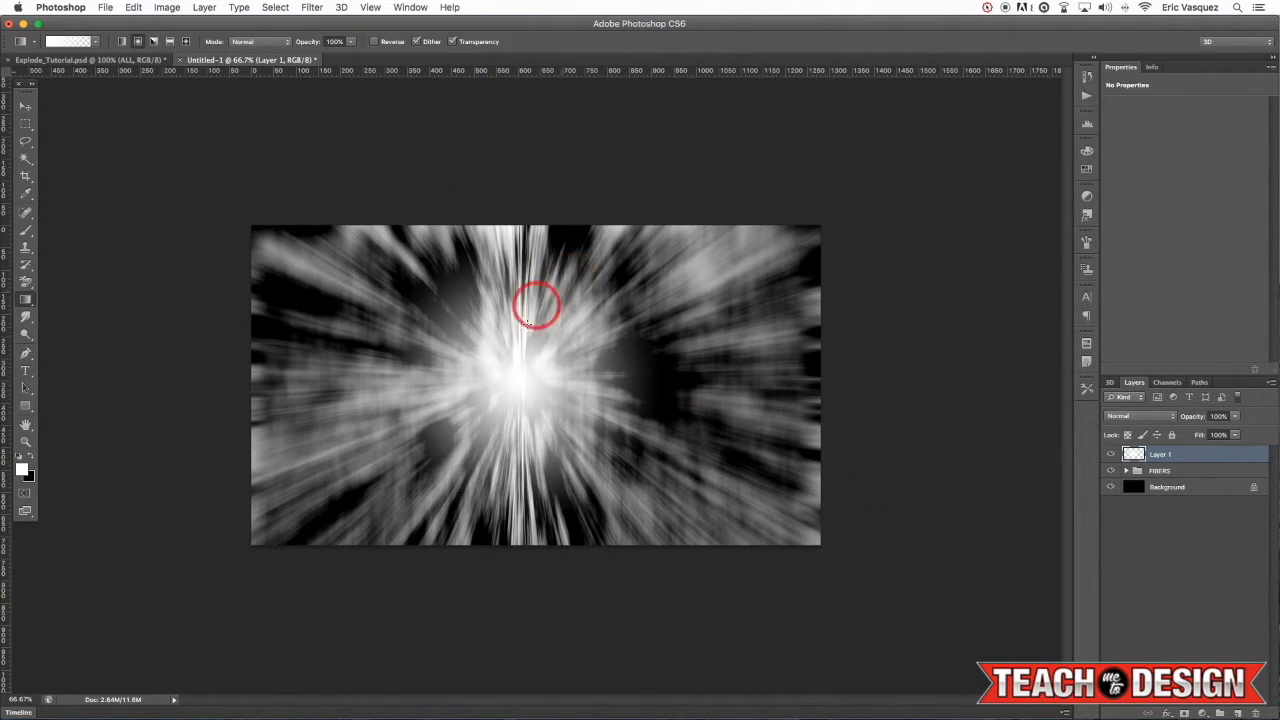
Step: Switch to the Move tool and lower Layer 1's opacity to 80%
{"action": "key", "text": "v"}
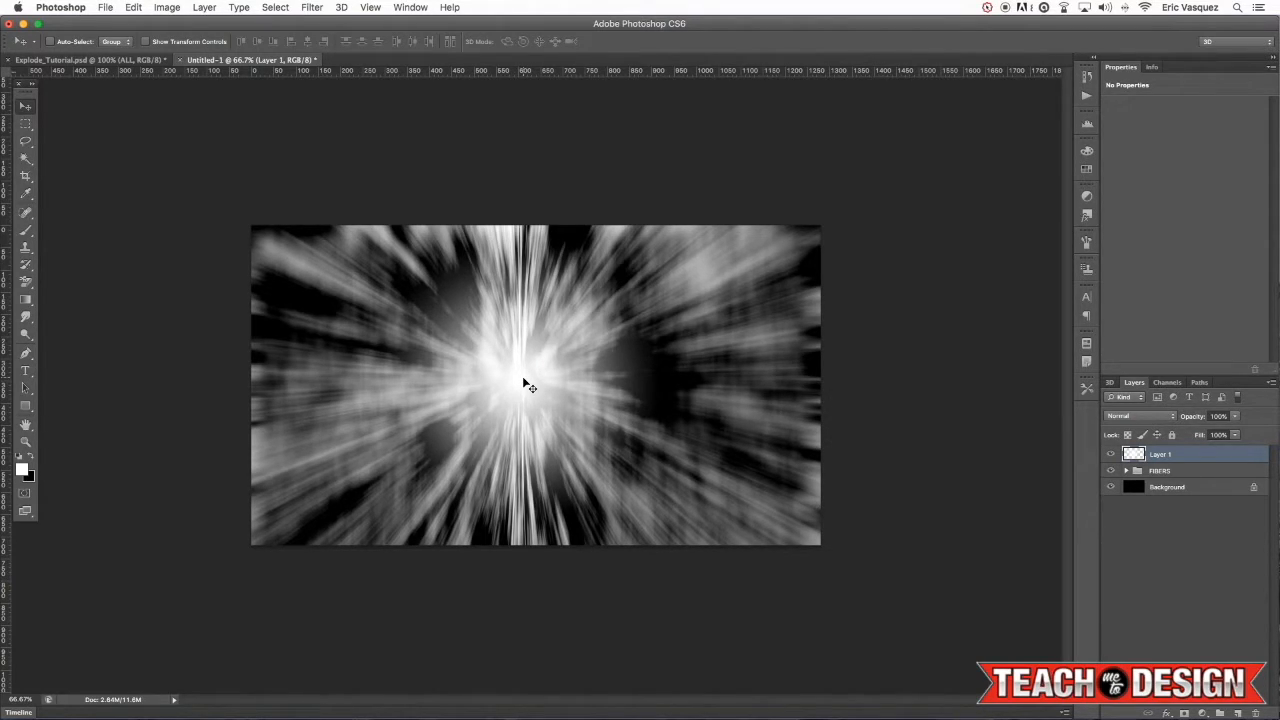
{"action": "key", "text": "8"}
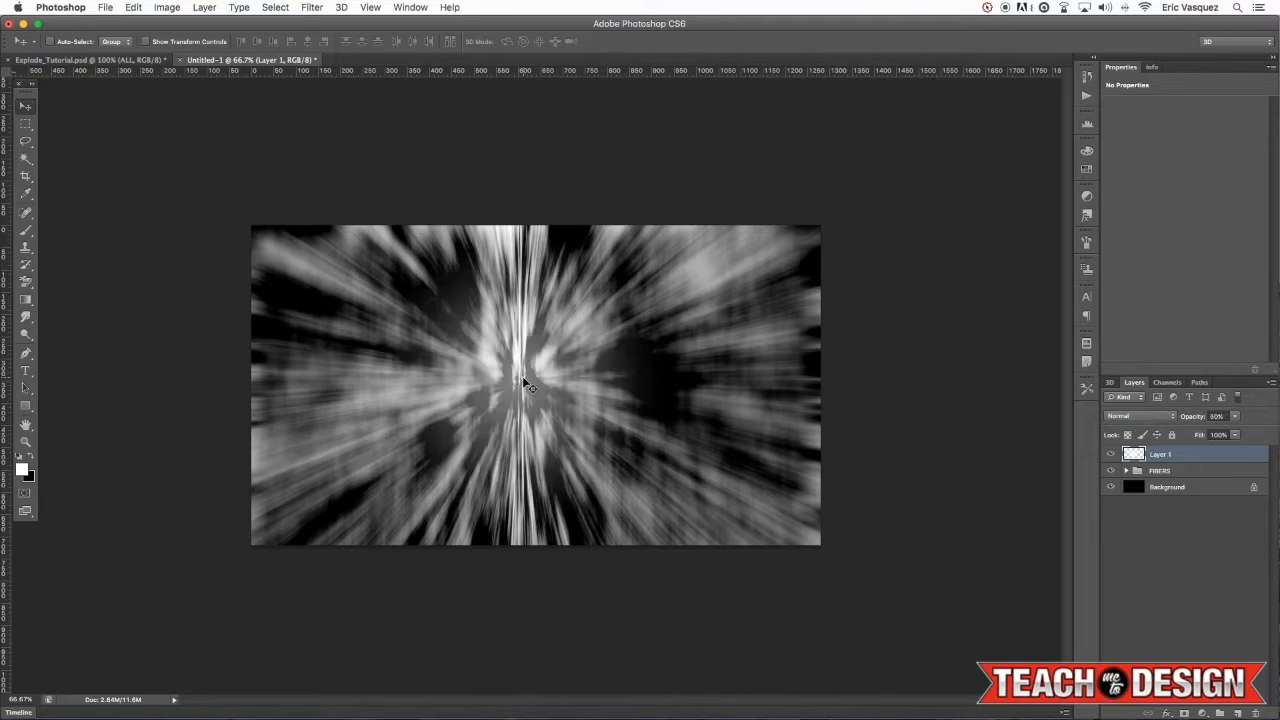
{"action": "key", "text": "7"}
{"action": "key", "text": "8"}
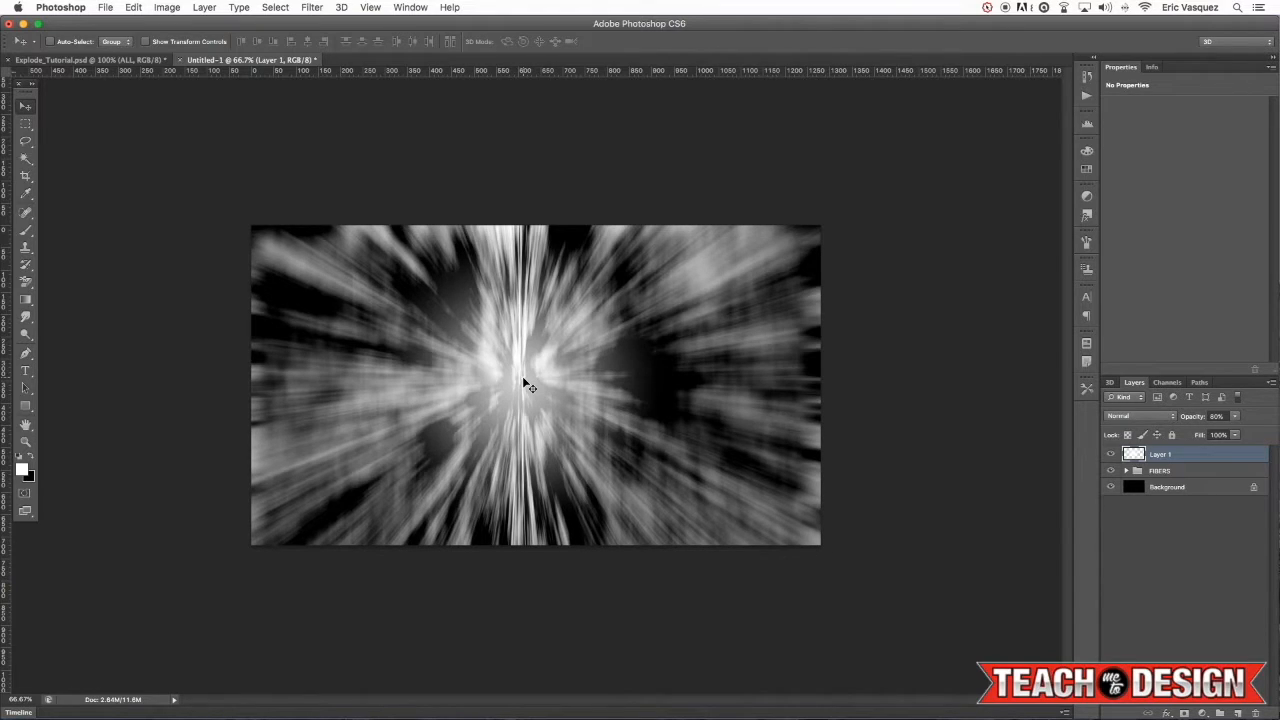
Step: Duplicate Layer 1, set the copy's blending mode to Overlay, and compare the glow with and without it
{"action": "key", "text": "super+j"}
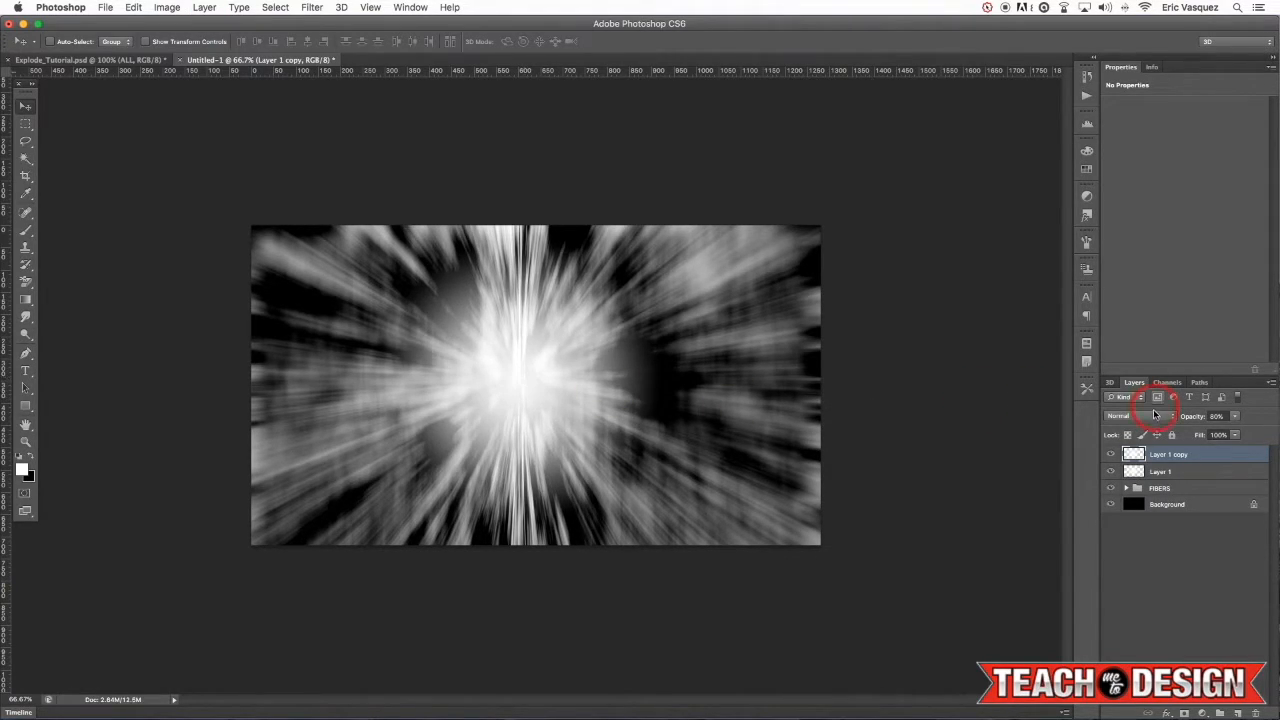
{"action": "left_click", "coordinate": [1155, 415]}
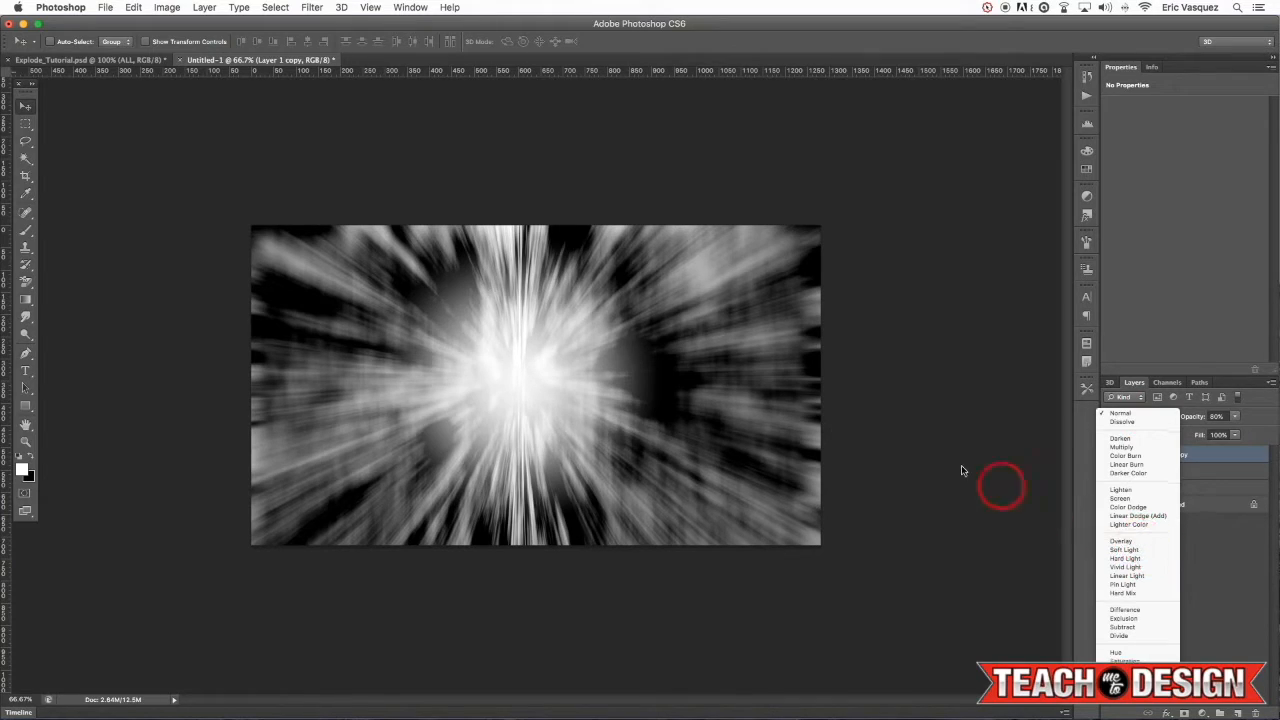
{"action": "left_click", "coordinate": [1111, 455]}
{"action": "left_click", "coordinate": [1111, 455]}
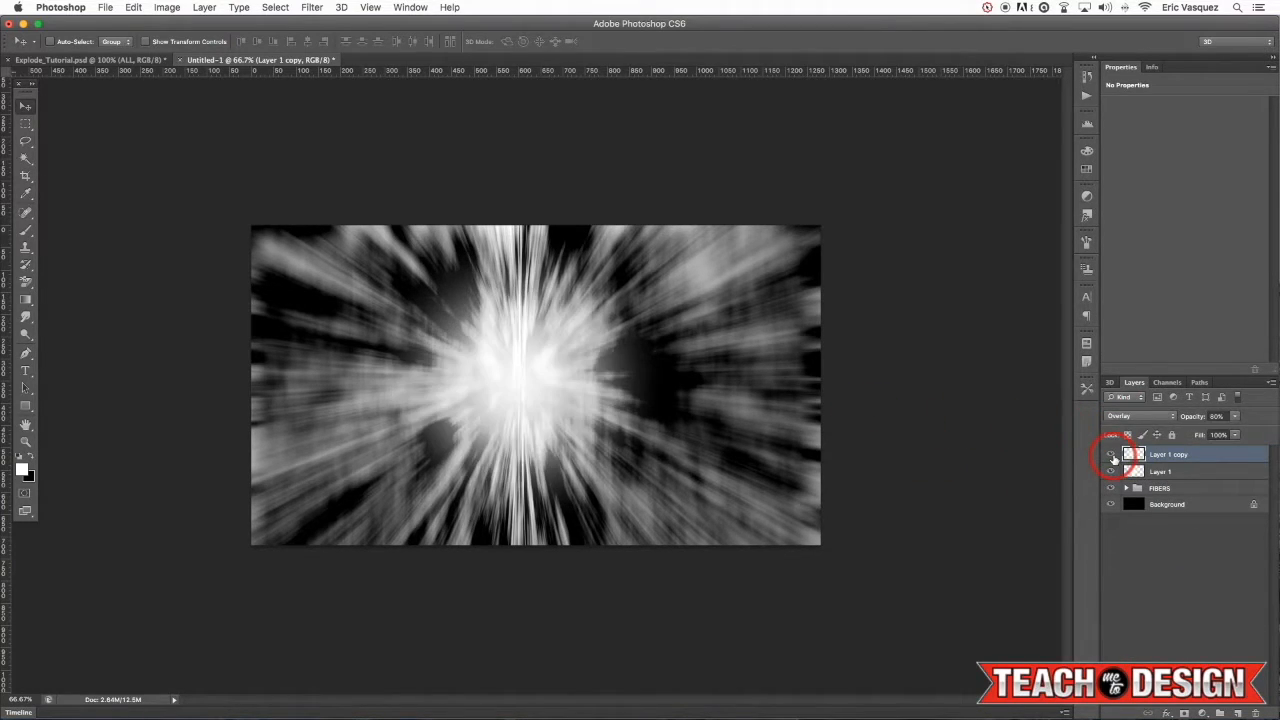
{"action": "left_click", "coordinate": [1112, 456]}
{"action": "left_click", "coordinate": [1112, 456]}
Step: Group Layer 1 and its copy, and name the group RADIAL GRADIENT
{"action": "left_click", "coordinate": [1177, 477], "text": "shift"}
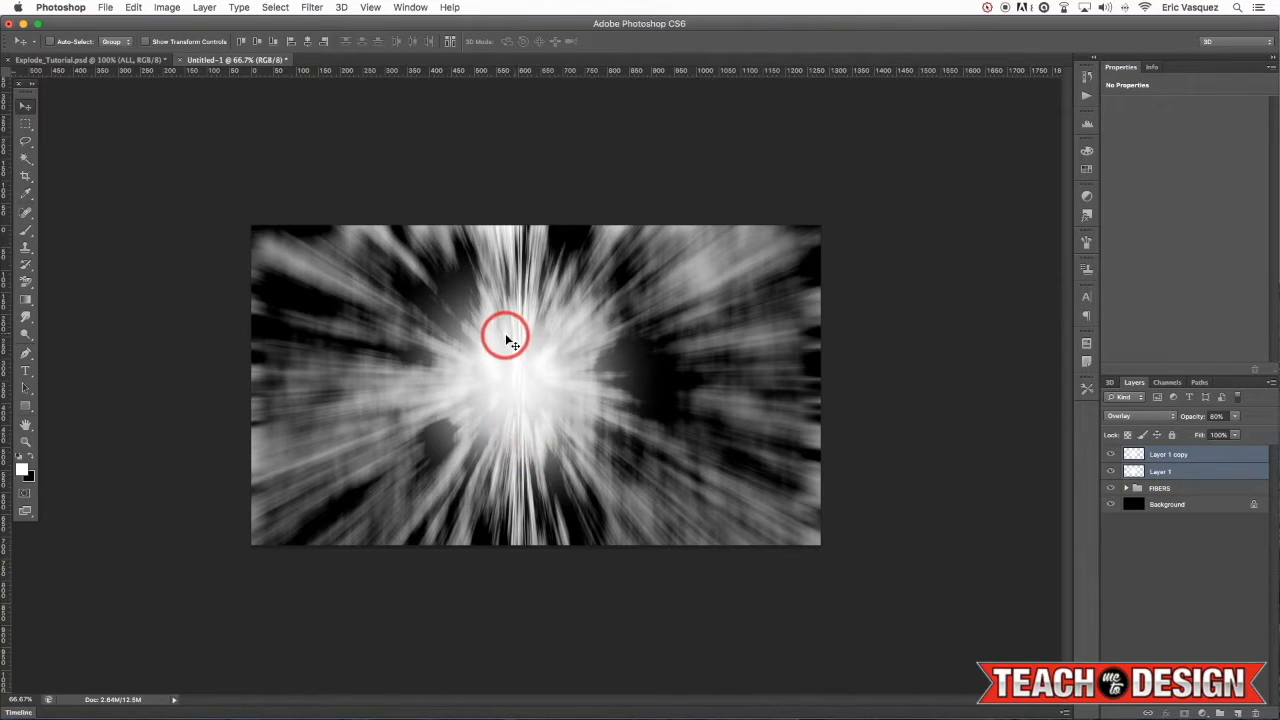
{"action": "left_click", "coordinate": [794, 315]}
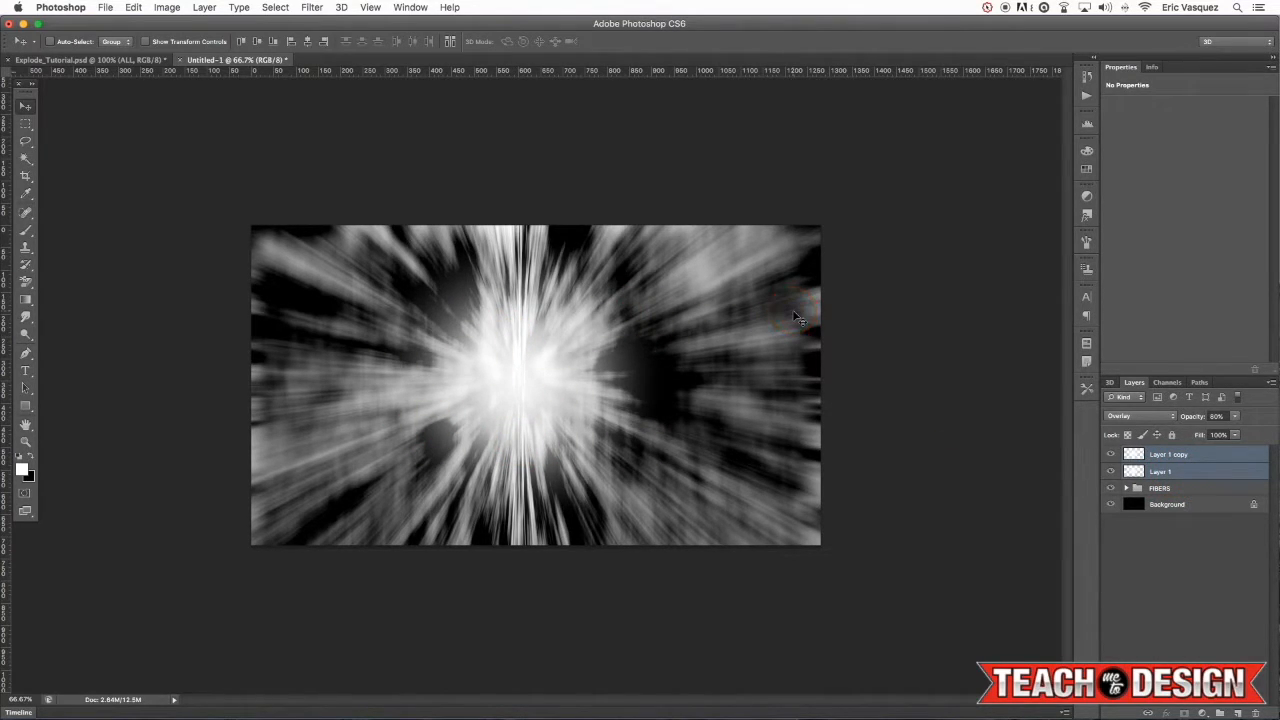
{"action": "left_click", "coordinate": [930, 380]}
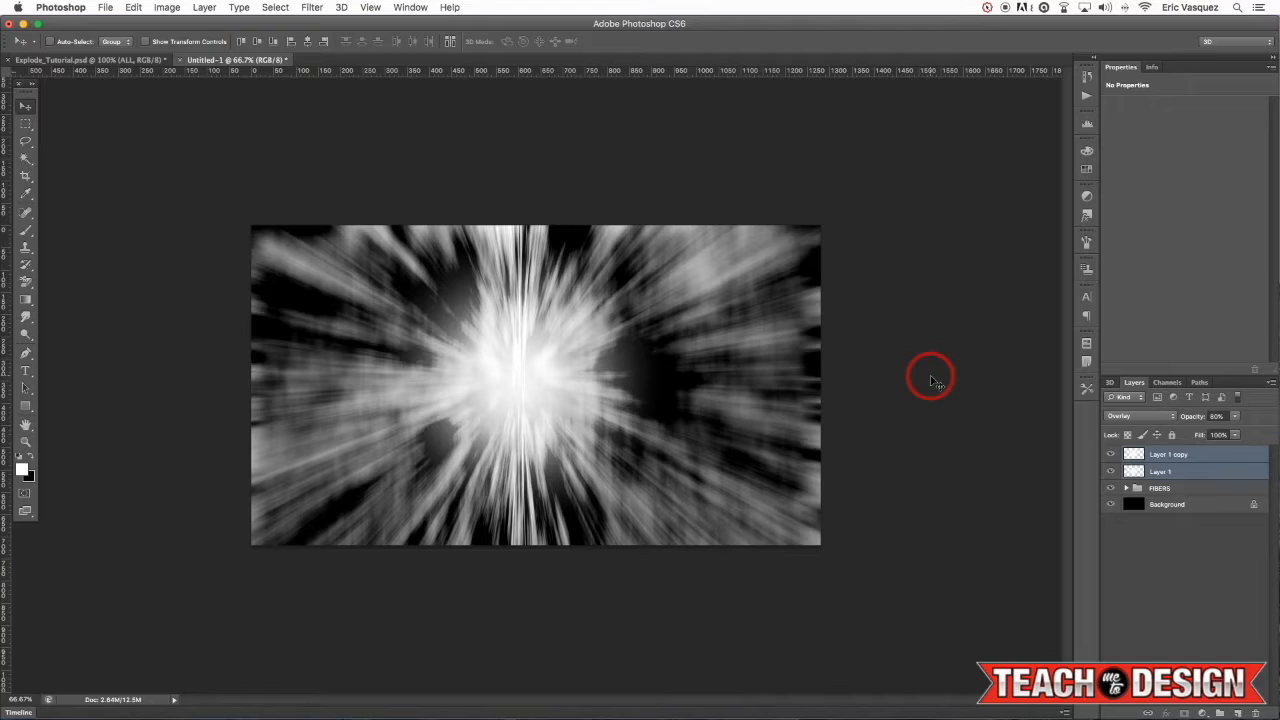
{"action": "key", "text": "ctrl+g"}
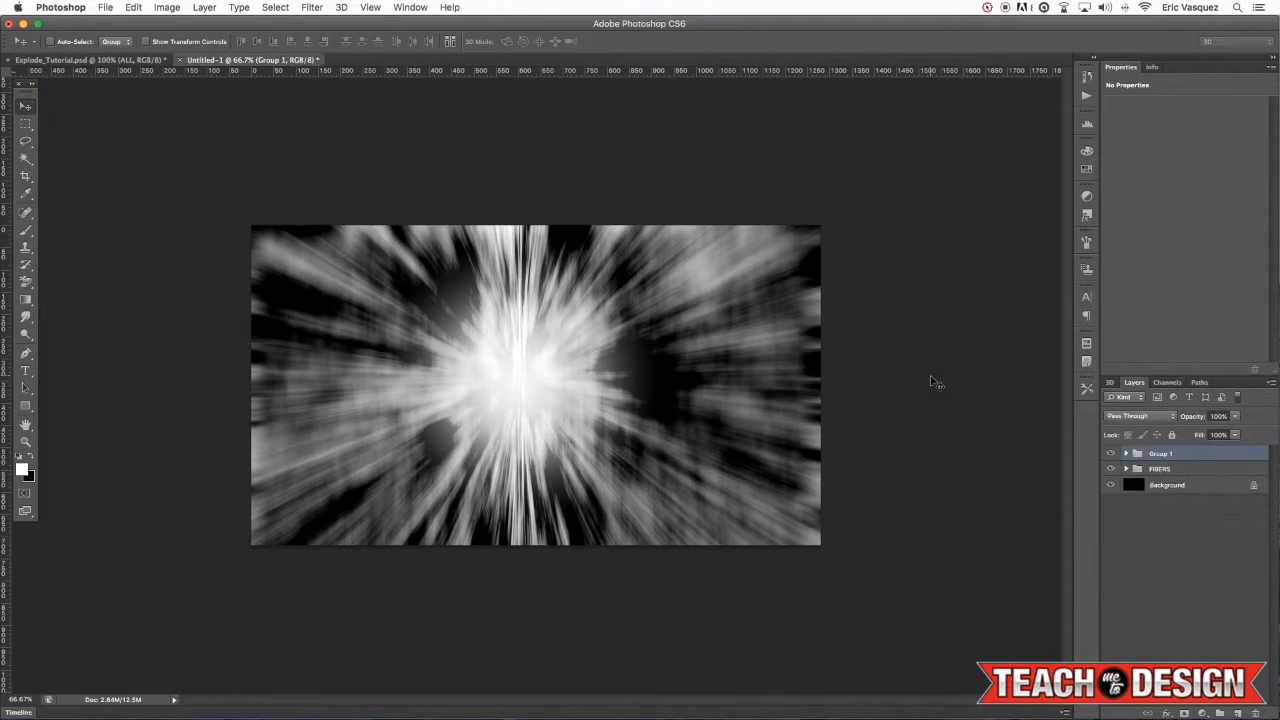
{"action": "left_click", "coordinate": [1152, 455]}
{"action": "type", "text": "ADIAL GRADIENT"}
{"action": "key", "text": "Return"}
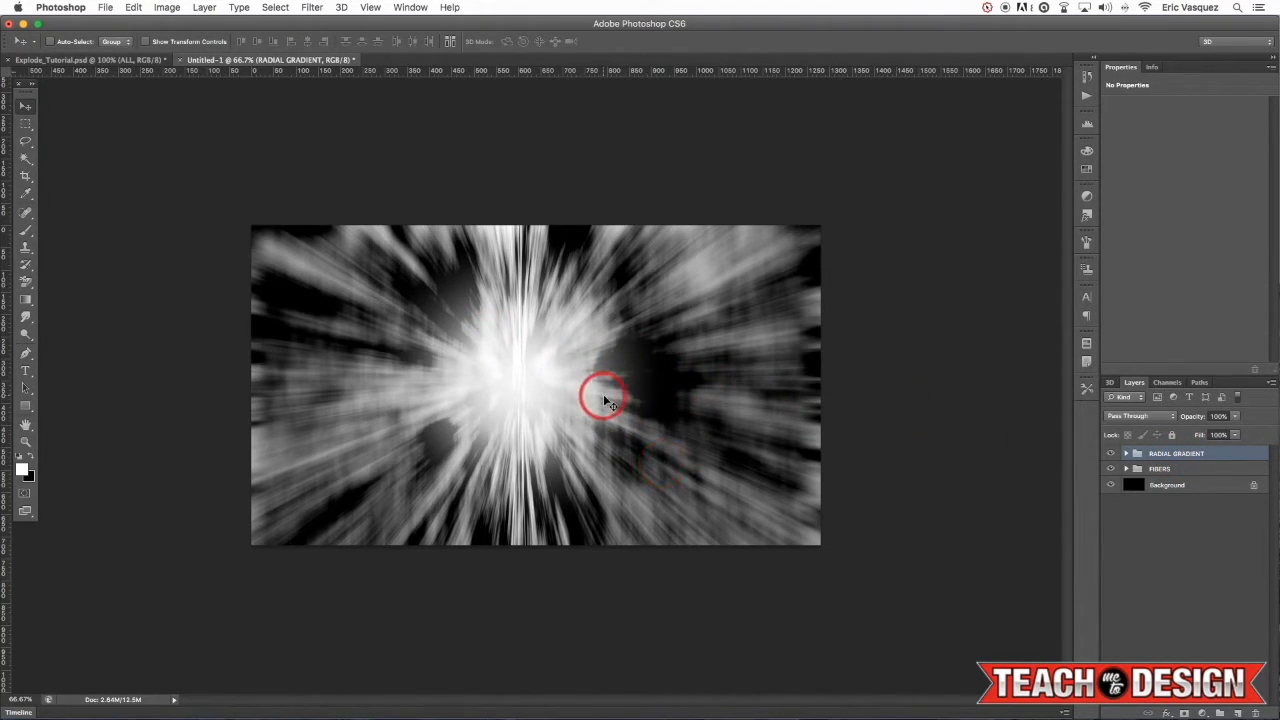
Step: Add a Gradient Map adjustment layer above the RADIAL GRADIENT group
{"action": "left_click", "coordinate": [1202, 713]}
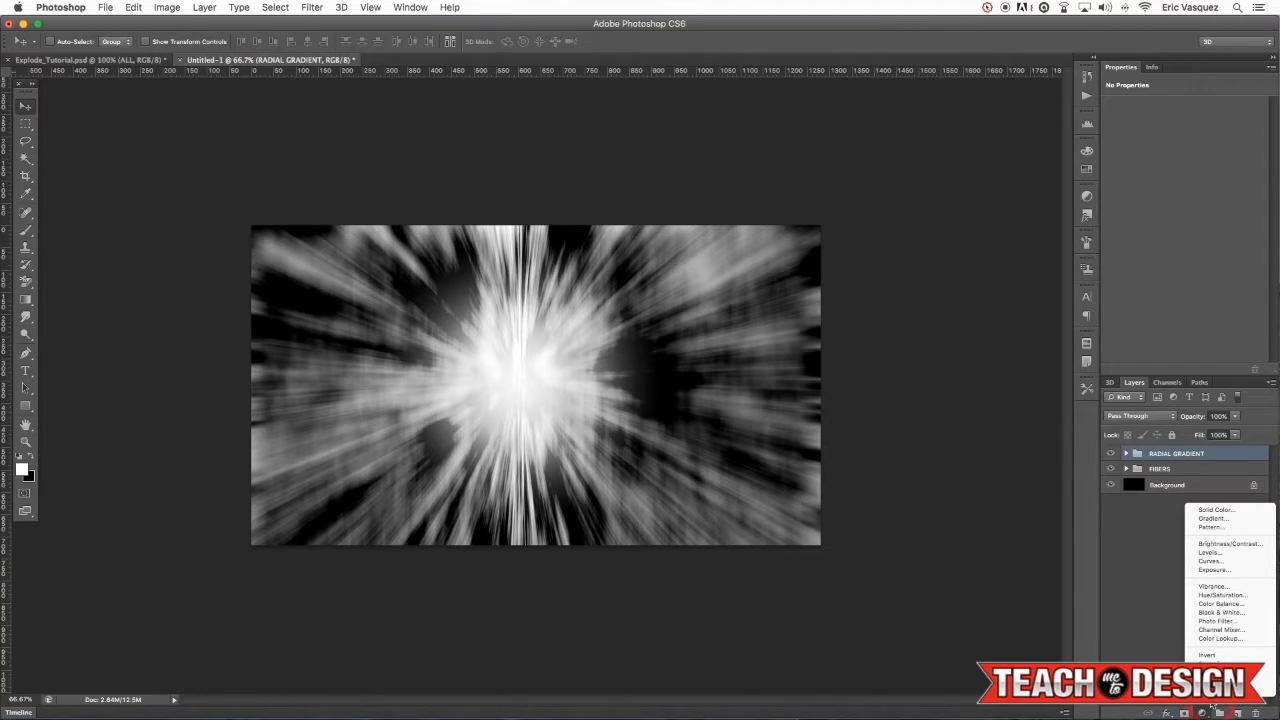
{"action": "left_click", "coordinate": [1225, 684]}
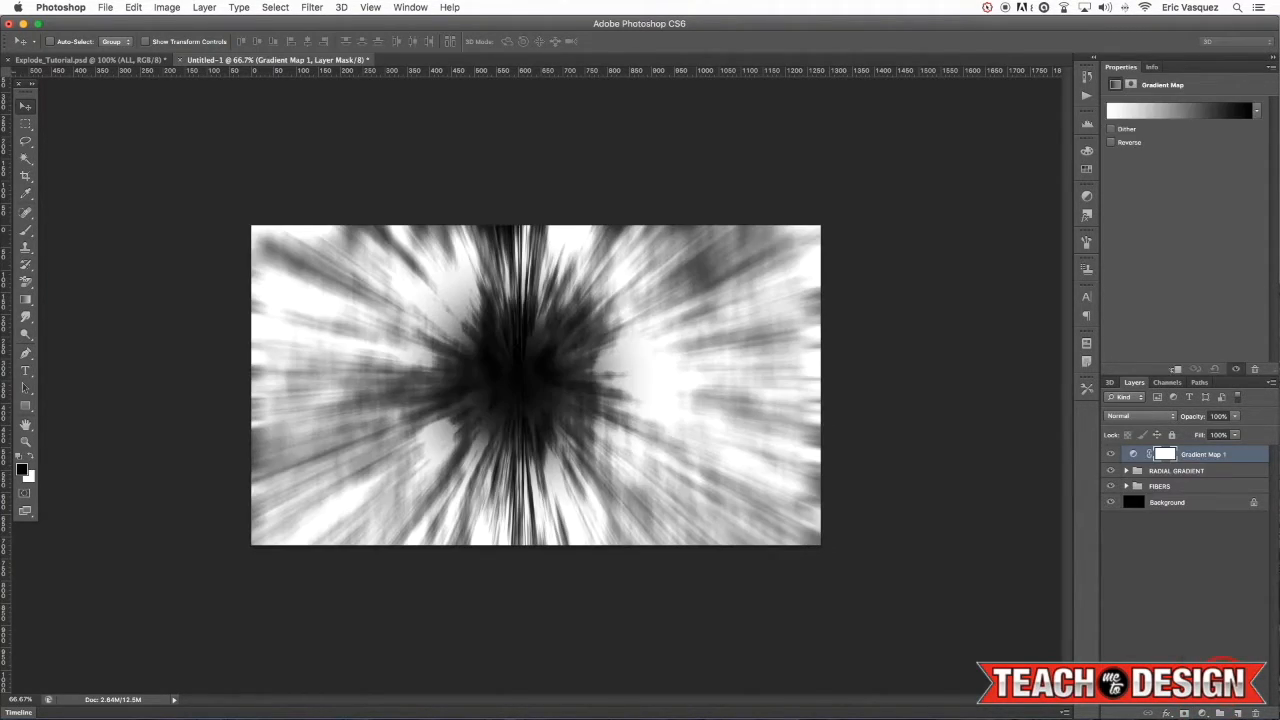
{"action": "left_click", "coordinate": [1131, 85]}
{"action": "left_click", "coordinate": [1111, 143]}
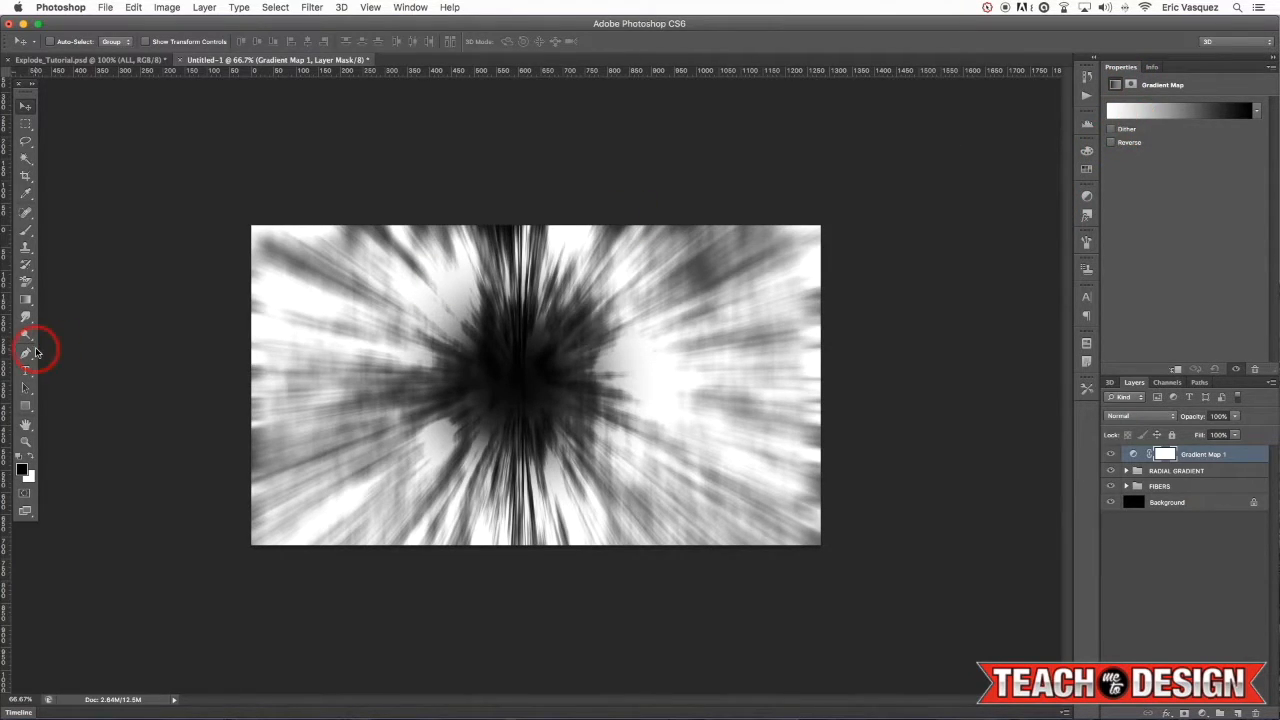
Step: Change the gradient map's white starting color stop to dark red and add another color stop at 24%
{"action": "left_click", "coordinate": [1155, 110]}
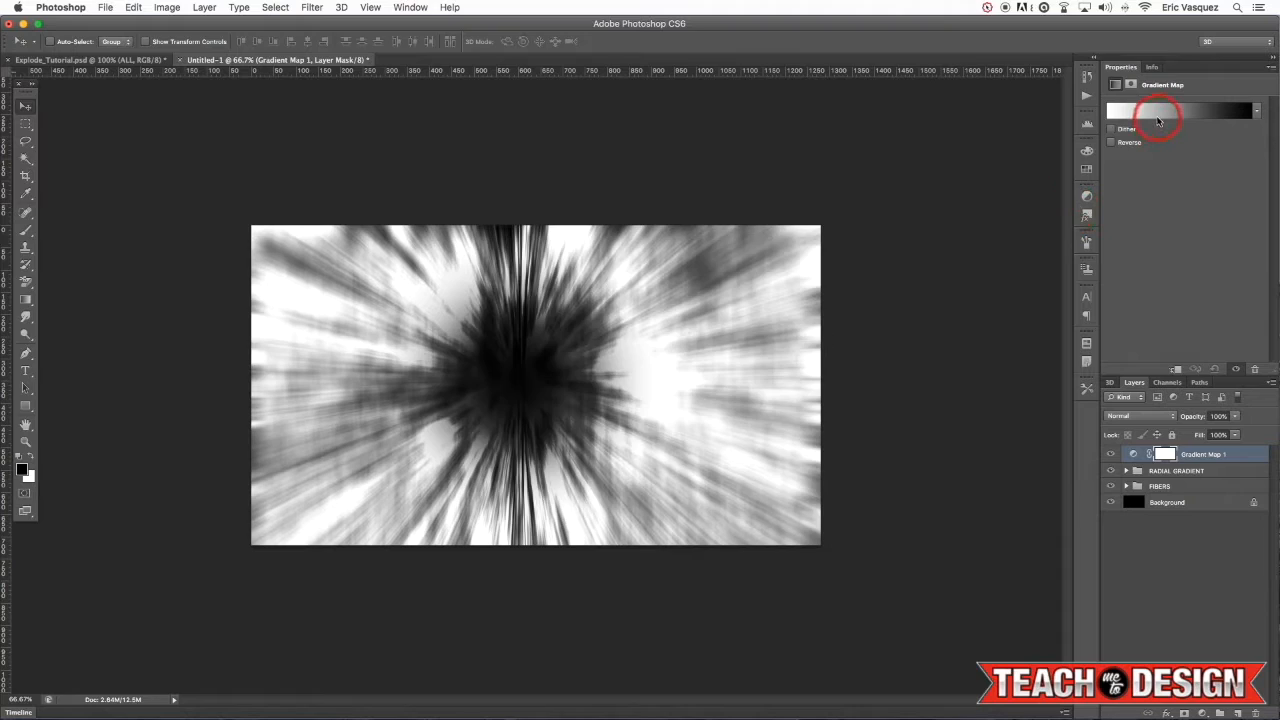
{"action": "left_click", "coordinate": [650, 210]}
{"action": "left_click_drag", "start_coordinate": [657, 211], "coordinate": [1130, 126]}
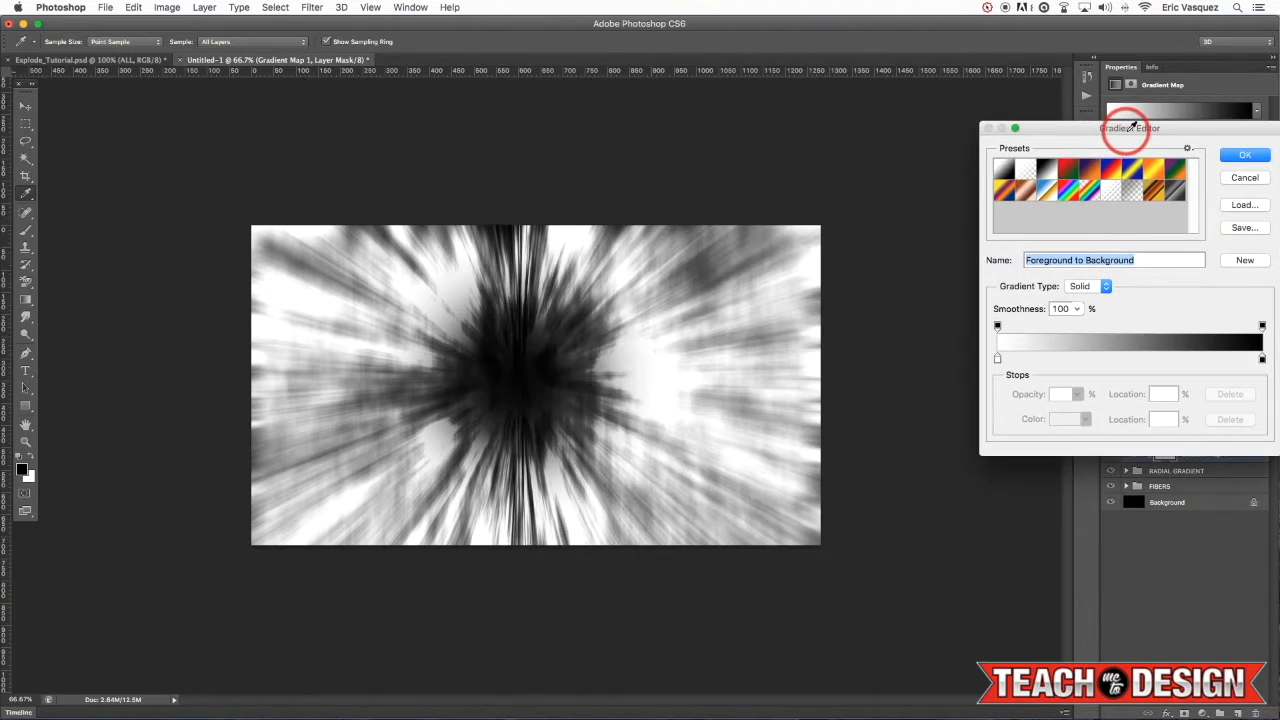
{"action": "double_click", "coordinate": [997, 358]}
{"action": "left_click", "coordinate": [929, 316]}
{"action": "mouse_move", "coordinate": [998, 324]}
{"action": "left_mouse_down"}
{"action": "mouse_move", "coordinate": [1066, 325]}
{"action": "mouse_move", "coordinate": [1034, 363]}
{"action": "mouse_move", "coordinate": [1057, 362]}
{"action": "left_mouse_up"}
{"action": "left_click", "coordinate": [1227, 186]}
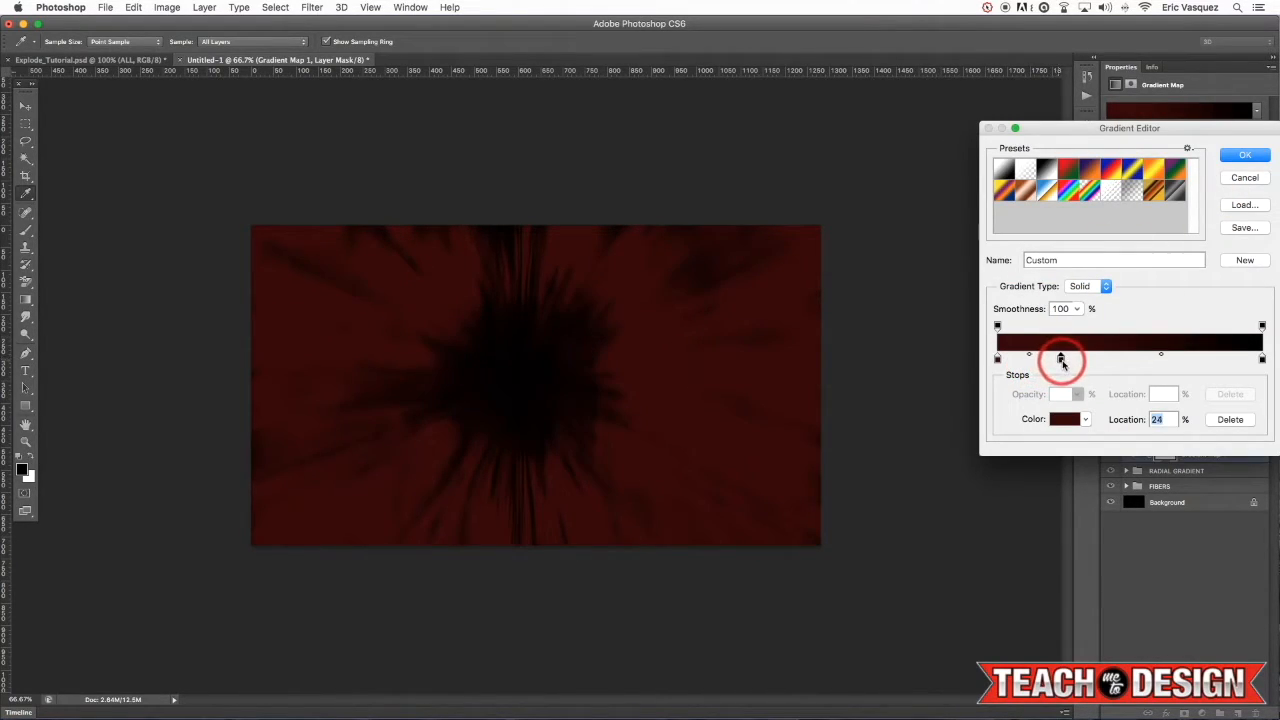
Step: Set the color of the 24% stop to orange, c6400b
{"action": "left_click", "coordinate": [1062, 419]}
{"action": "left_click", "coordinate": [1080, 256]}
{"action": "left_click_drag", "start_coordinate": [1080, 256], "coordinate": [1079, 229]}
{"action": "left_click", "coordinate": [1103, 354]}
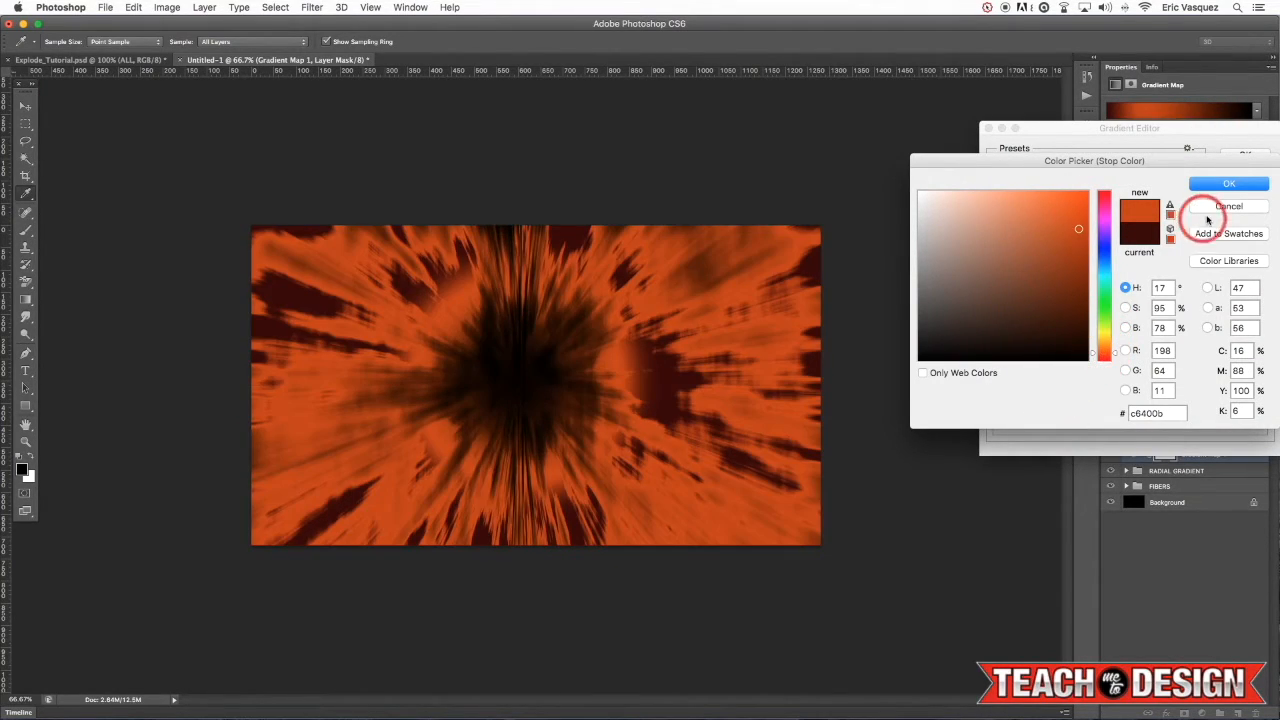
{"action": "left_click", "coordinate": [1228, 184]}
Step: Add a color stop at 50% of the gradient and make it bright yellow, f0ff00
{"action": "left_click", "coordinate": [1131, 362]}
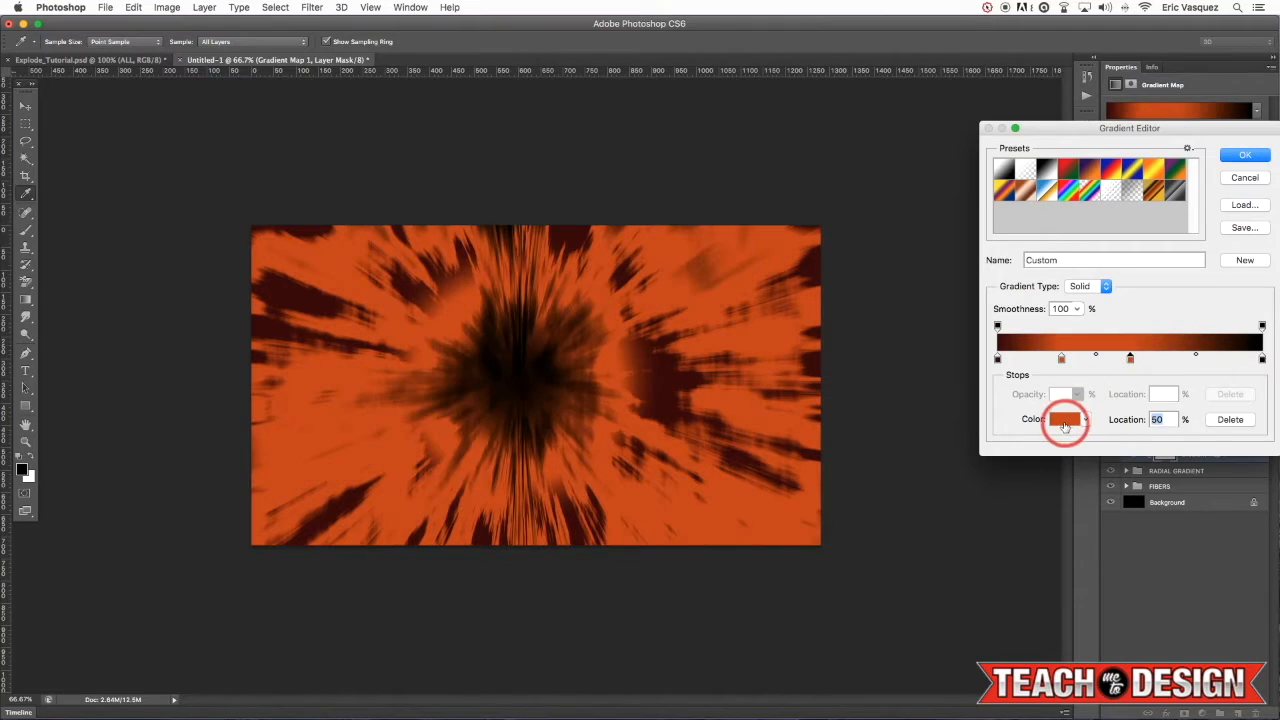
{"action": "left_click", "coordinate": [1065, 420]}
{"action": "left_click_drag", "start_coordinate": [1075, 205], "coordinate": [1089, 188]}
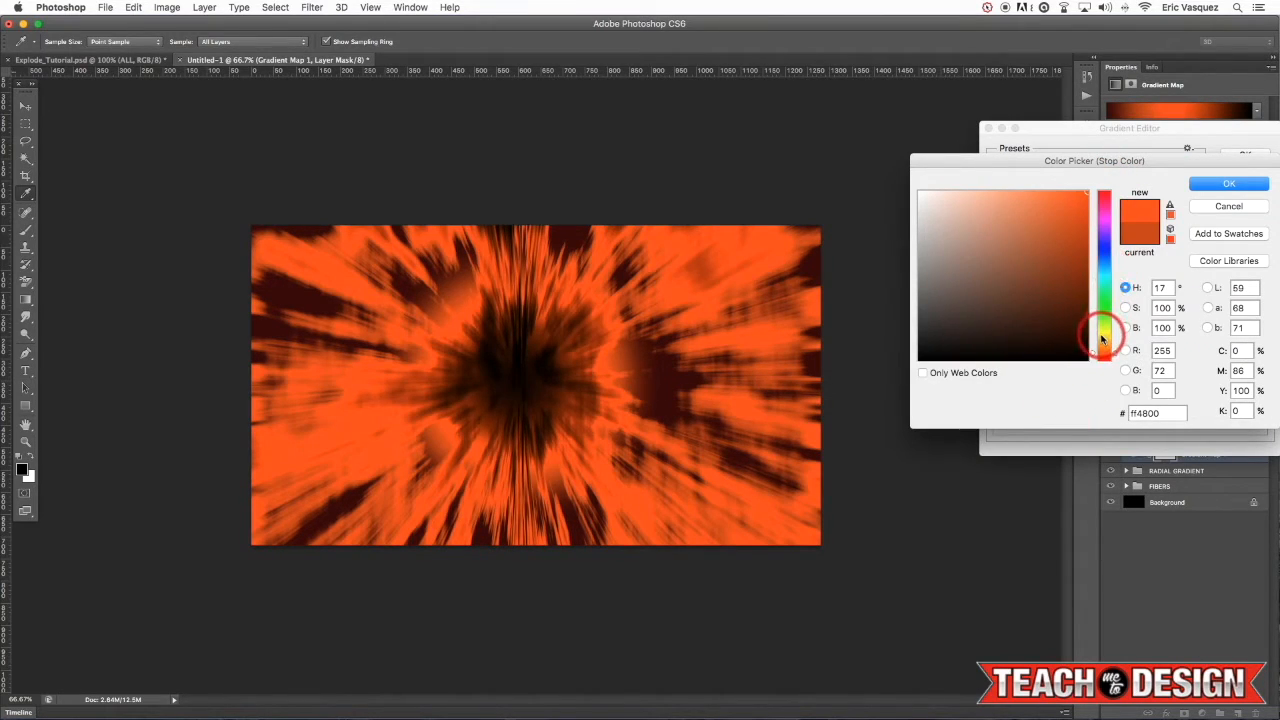
{"action": "left_click", "coordinate": [1103, 331]}
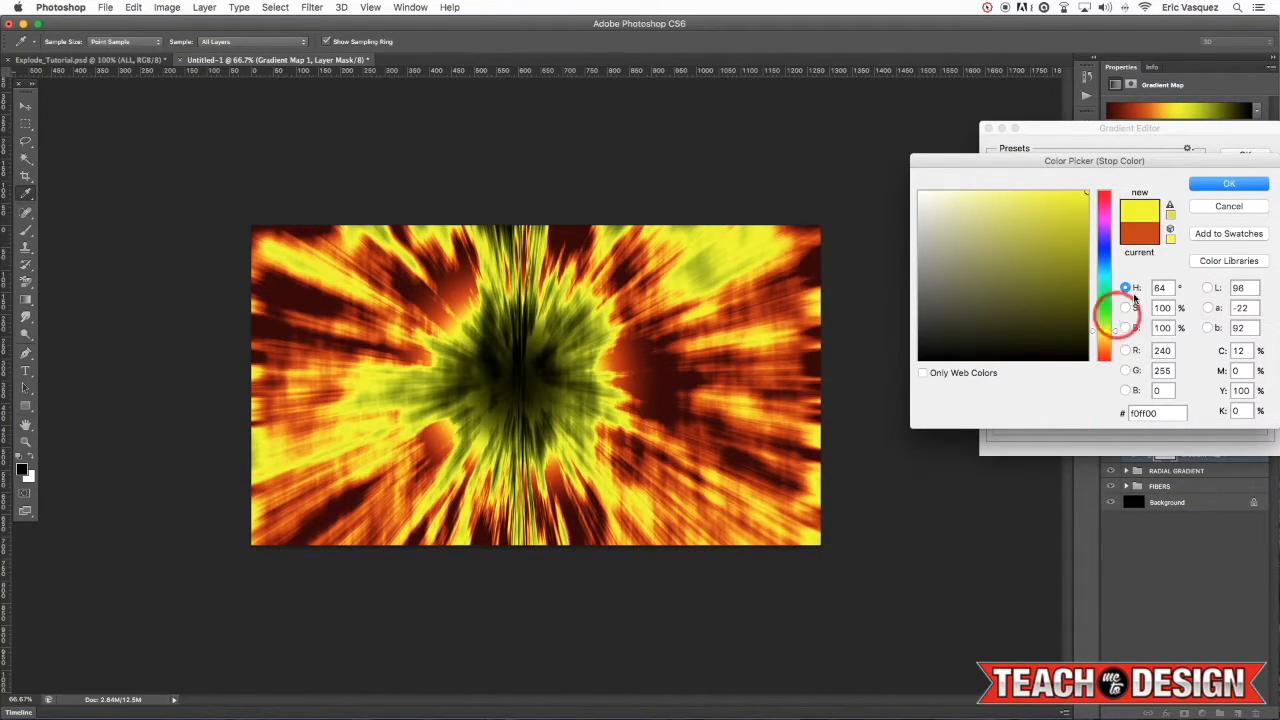
{"action": "left_click", "coordinate": [1228, 184]}
Step: Remove the black end stop, move the yellow stop to 100% and the orange stop to 28%, and accept the gradient
{"action": "left_click_drag", "start_coordinate": [1261, 357], "coordinate": [1232, 387]}
{"action": "left_click_drag", "start_coordinate": [1131, 358], "coordinate": [1262, 358]}
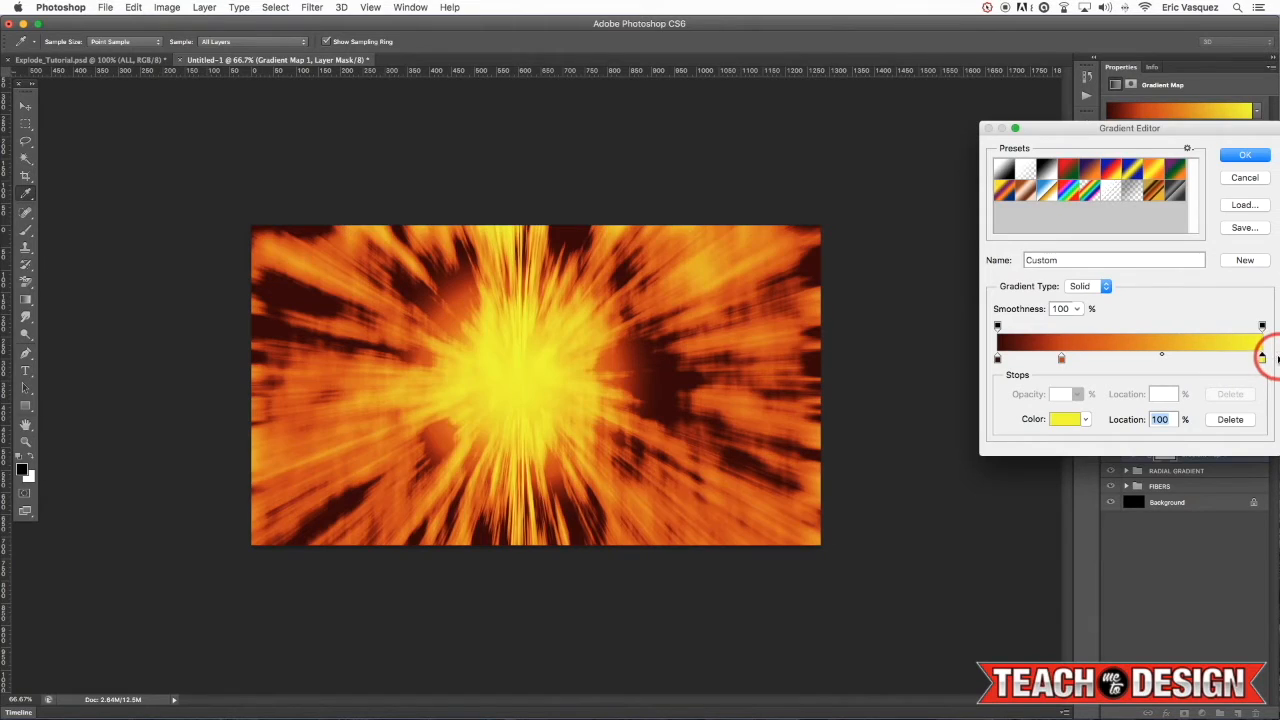
{"action": "left_click_drag", "start_coordinate": [1061, 358], "coordinate": [1074, 366]}
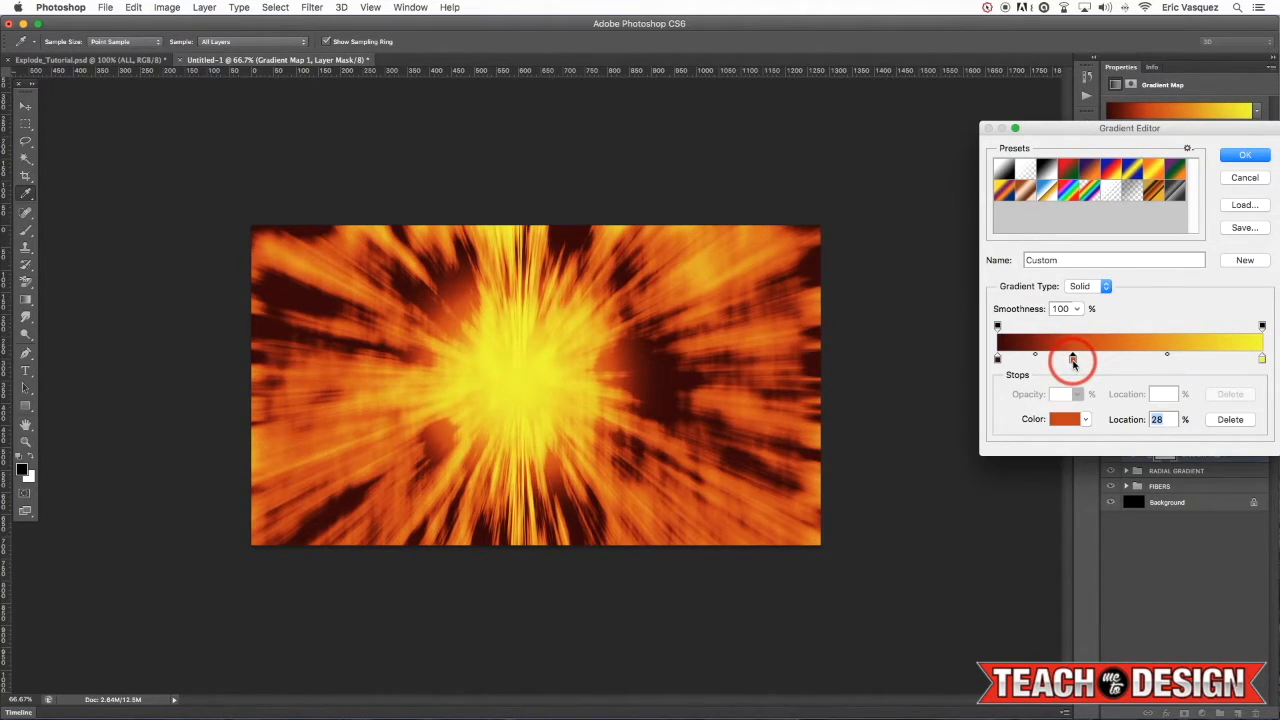
{"action": "left_click", "coordinate": [1266, 154]}
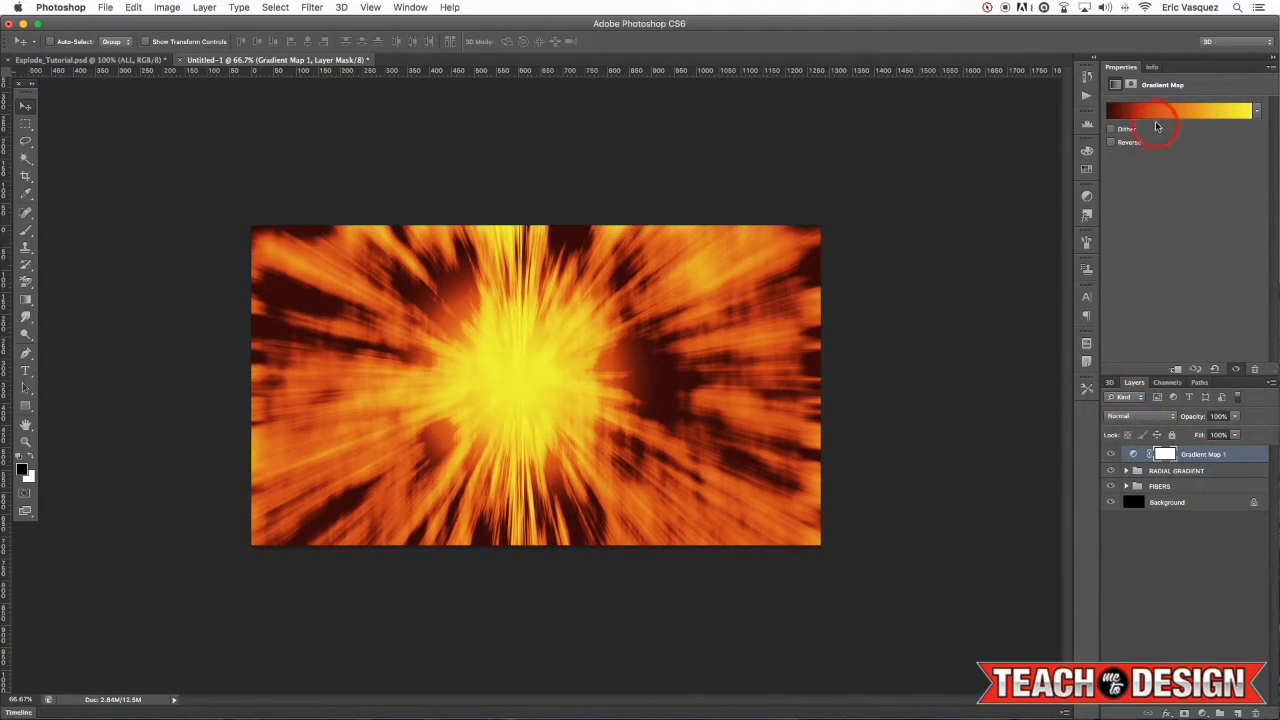
Step: Reopen the gradient map's gradient and move the orange stop slightly farther toward the yellow end
{"action": "left_click", "coordinate": [1185, 111]}
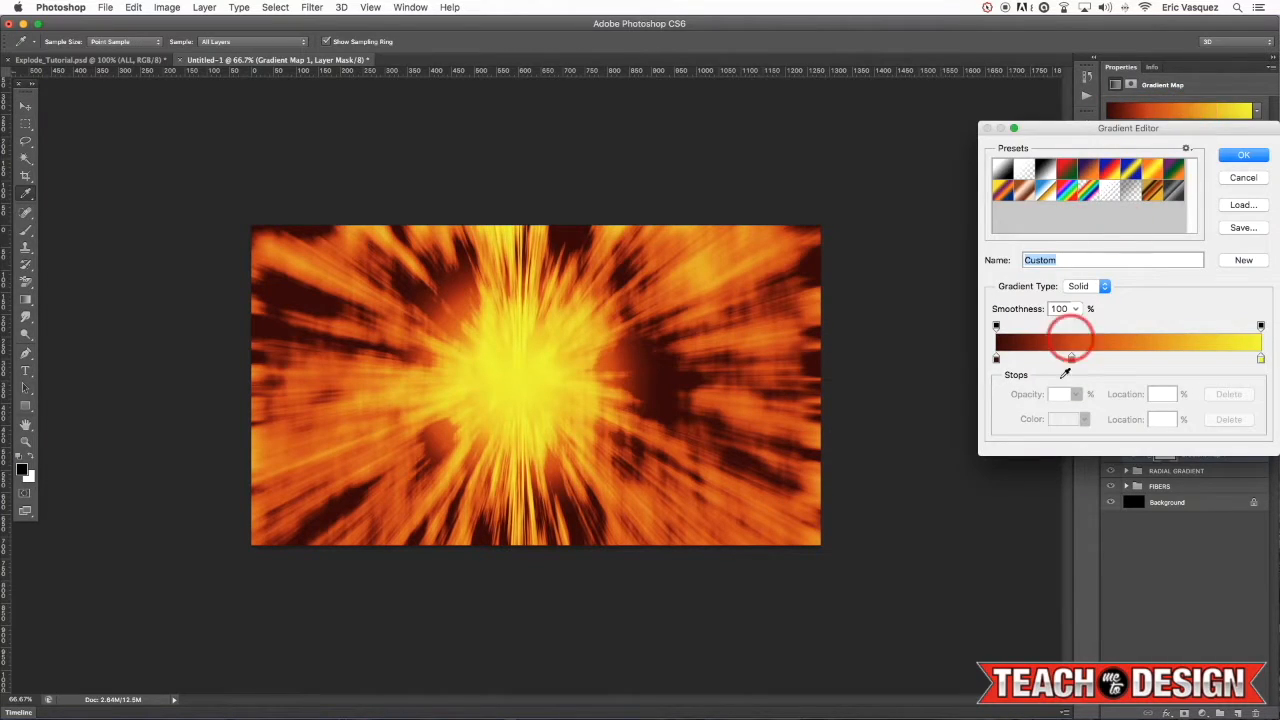
{"action": "left_click_drag", "start_coordinate": [1070, 358], "coordinate": [1098, 356]}
{"action": "left_click", "coordinate": [1241, 155]}
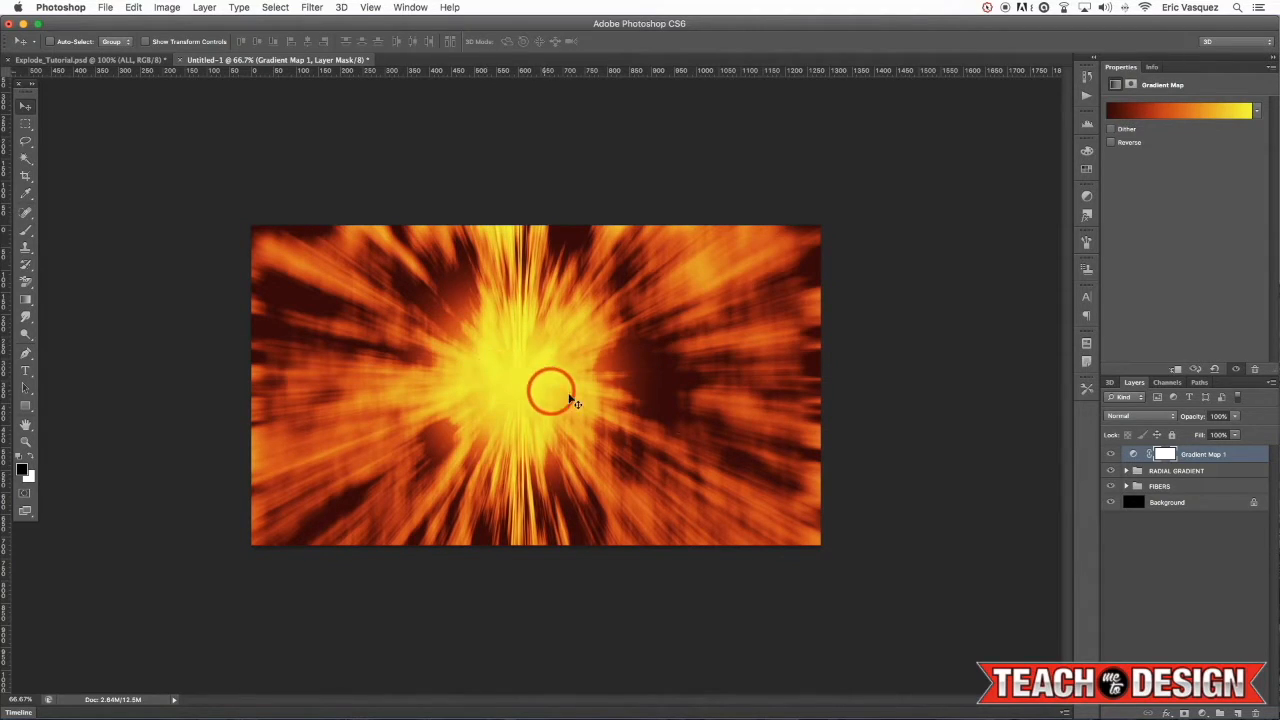
Step: Add a new layer above the Gradient Map adjustment and render black and white Clouds on it
{"action": "left_click", "coordinate": [1238, 713]}
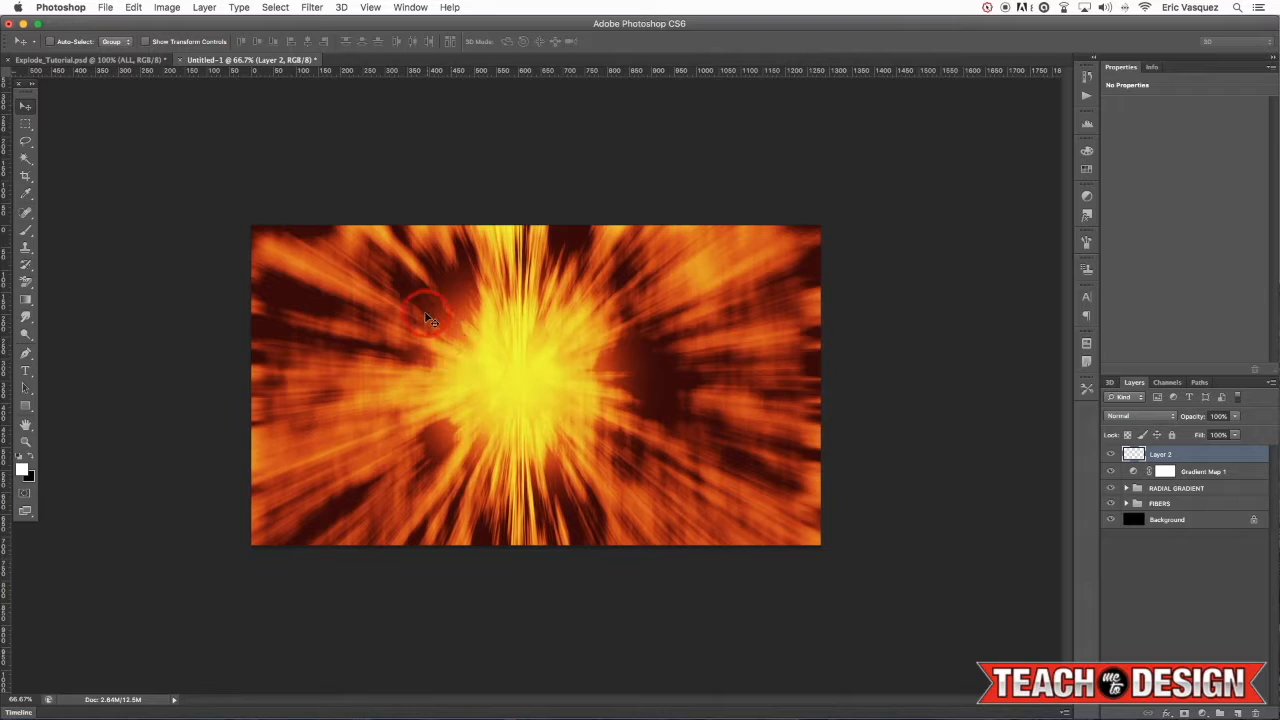
{"action": "left_click", "coordinate": [311, 8]}
{"action": "mouse_move", "coordinate": [353, 217]}
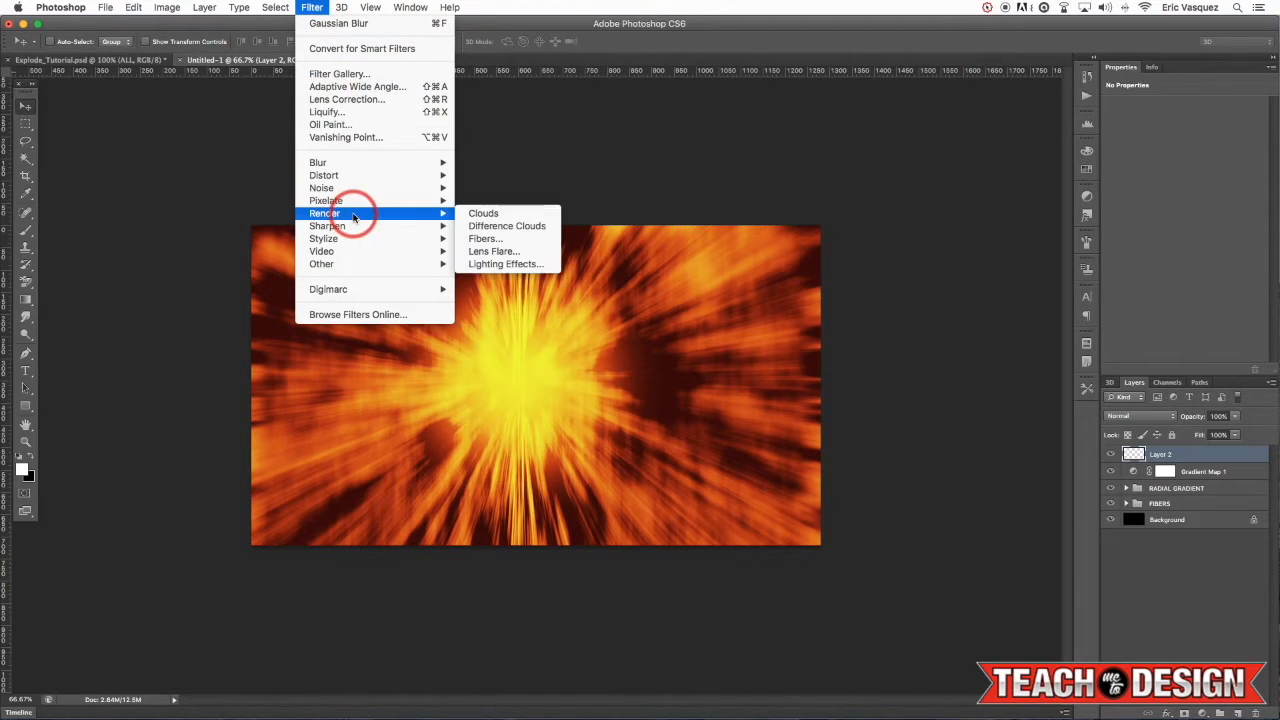
{"action": "left_click", "coordinate": [490, 215]}
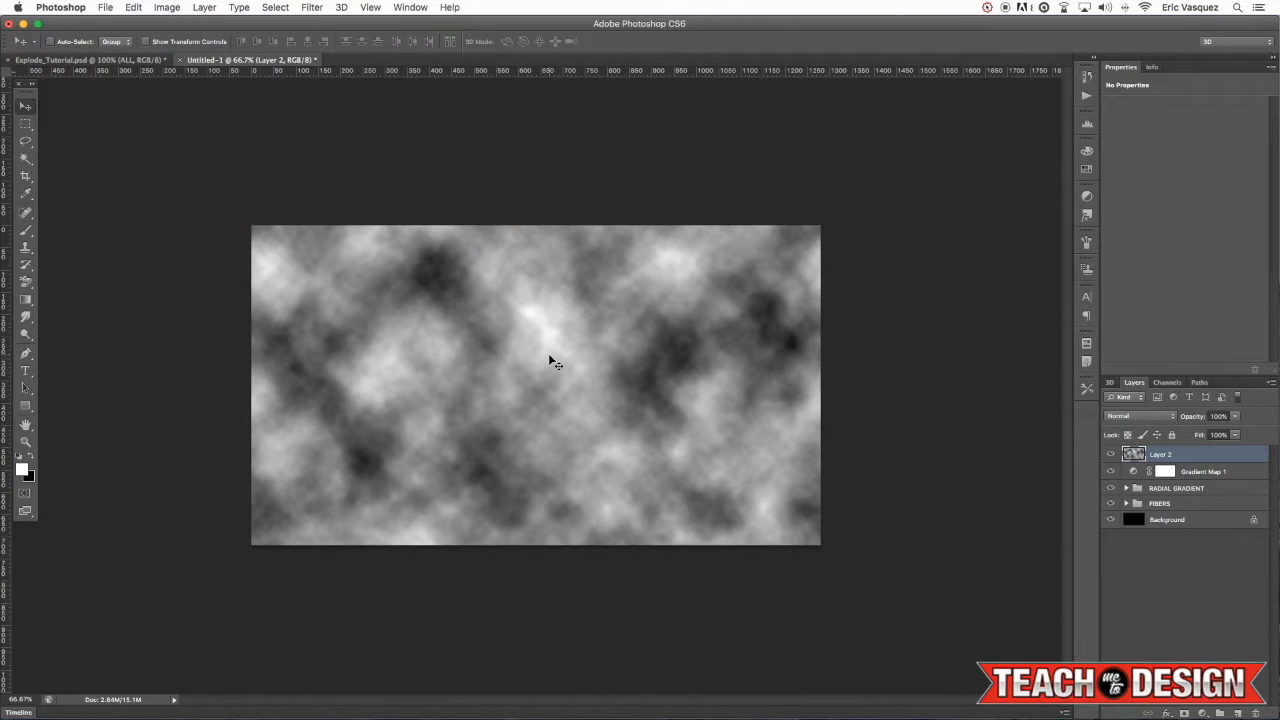
Step: Reapply the cloud rendering to Layer 2 for a different pattern and set the layer's blending mode to Screen
{"action": "key", "text": "super+f"}
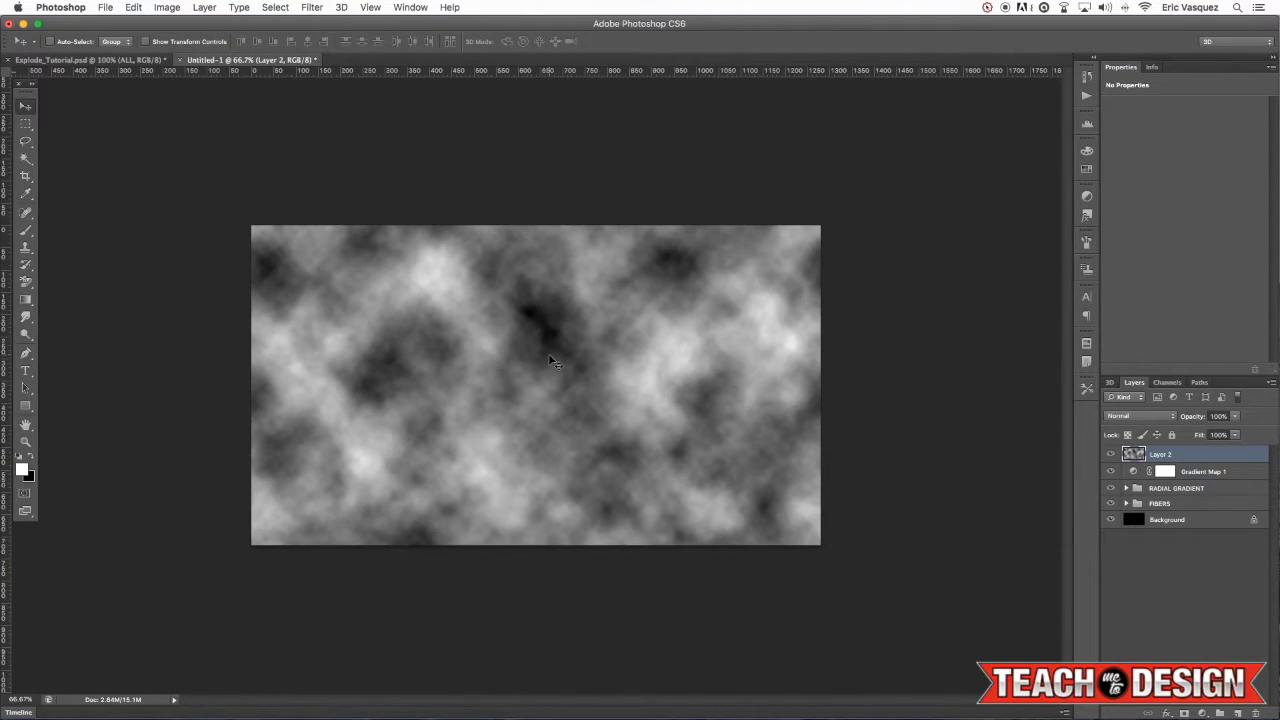
{"action": "key", "text": "super+f"}
{"action": "key", "text": "super+z"}
{"action": "left_click", "coordinate": [1138, 416]}
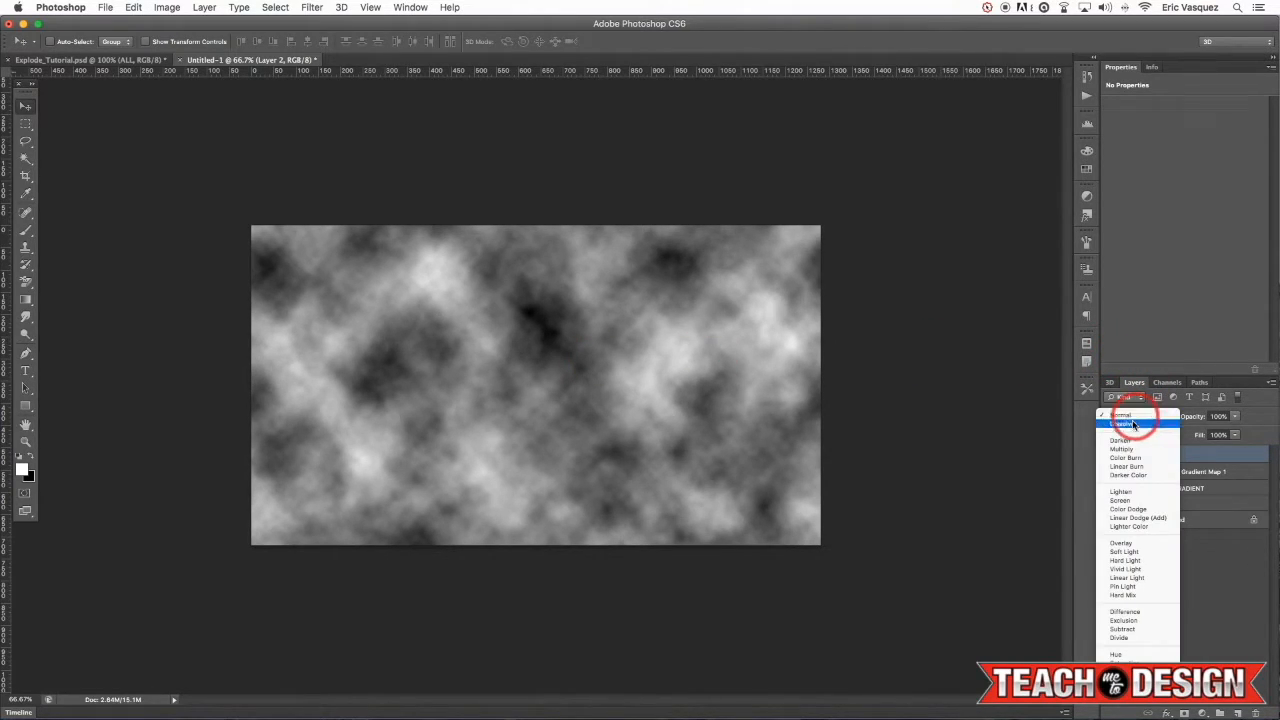
{"action": "left_click", "coordinate": [1121, 500]}
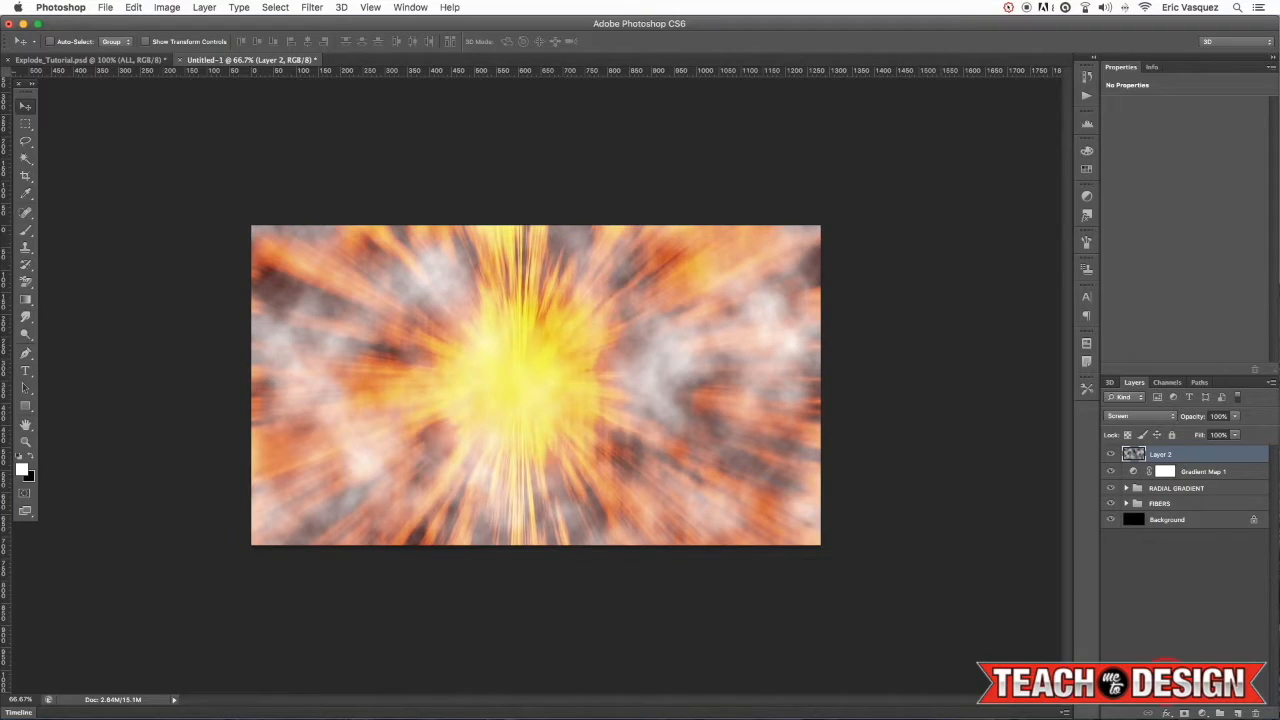
Step: Add a Levels adjustment above Layer 2, clipped to that layer
{"action": "left_click", "coordinate": [1203, 714]}
{"action": "left_click", "coordinate": [1215, 552], "text": "alt"}
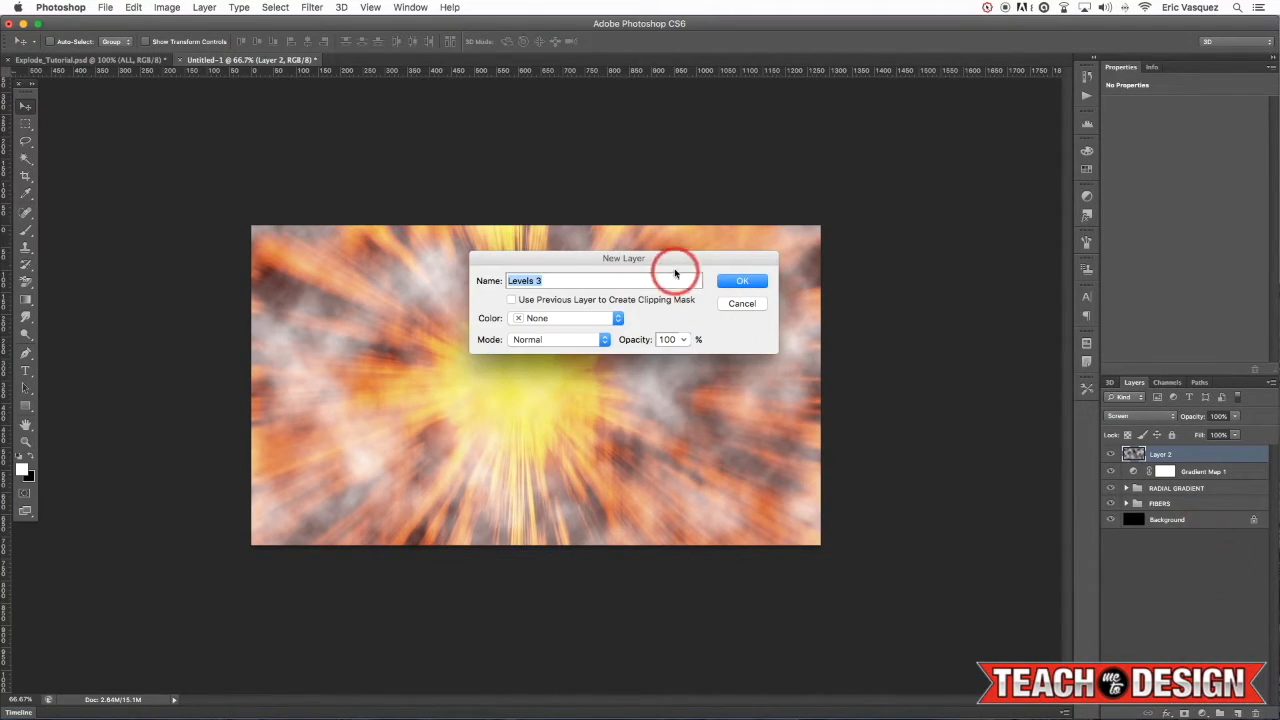
{"action": "left_click_drag", "start_coordinate": [679, 262], "coordinate": [667, 282]}
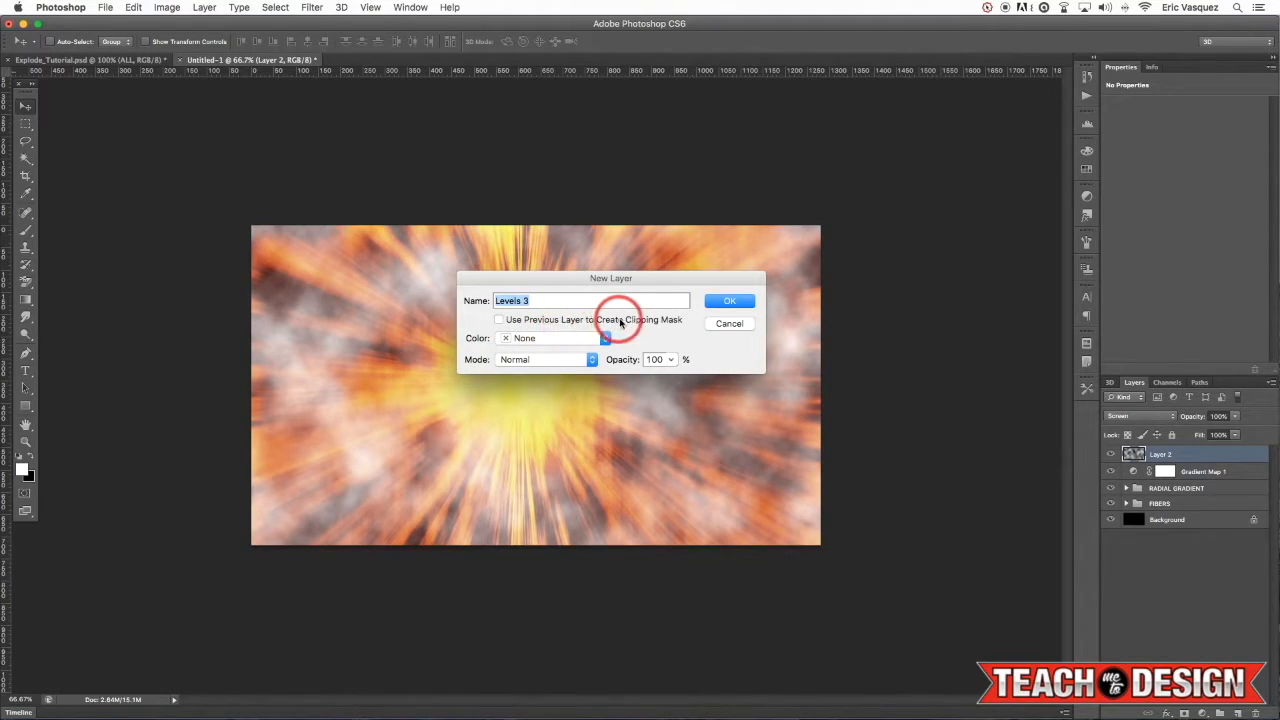
{"action": "left_click", "coordinate": [497, 320]}
{"action": "left_click", "coordinate": [749, 301]}
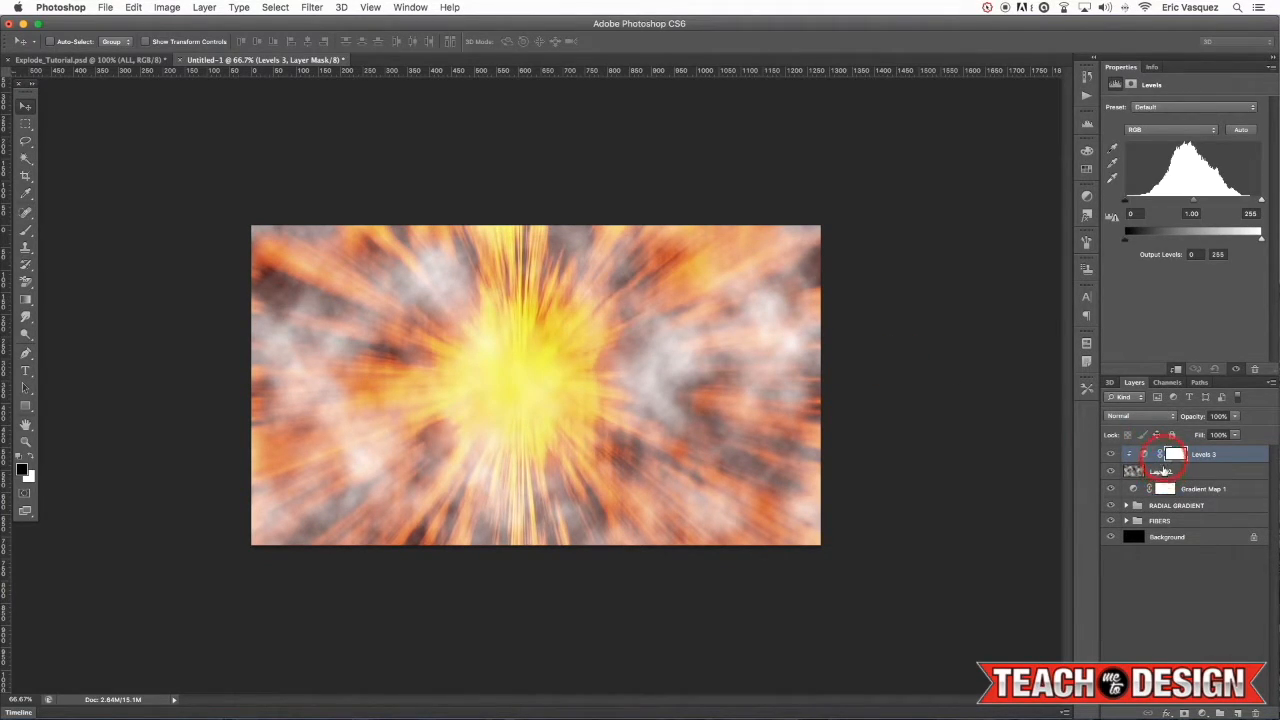
Step: Rename Layer 2 to CLOUDS and set the clipped Levels adjustment's black input level to 112
{"action": "double_click", "coordinate": [1162, 471]}
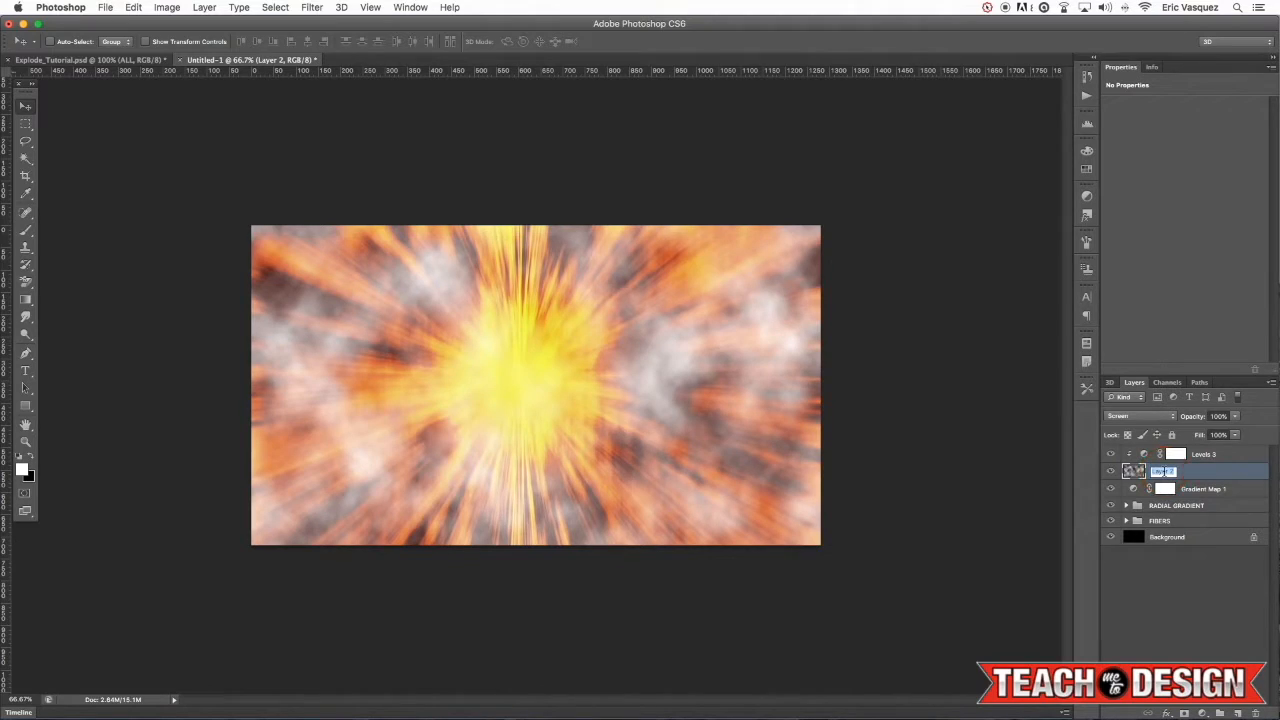
{"action": "type", "text": "CLOUDS"}
{"action": "left_click", "coordinate": [1206, 455]}
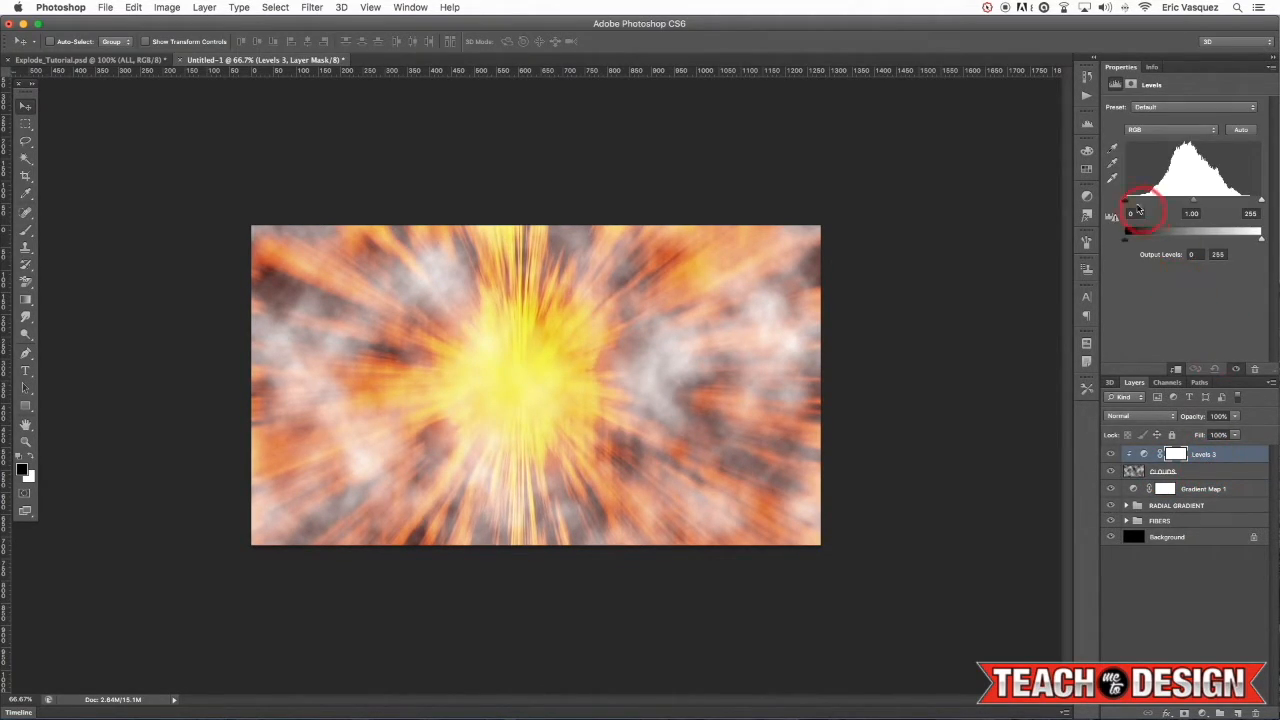
{"action": "left_click_drag", "start_coordinate": [1132, 203], "coordinate": [1186, 203]}
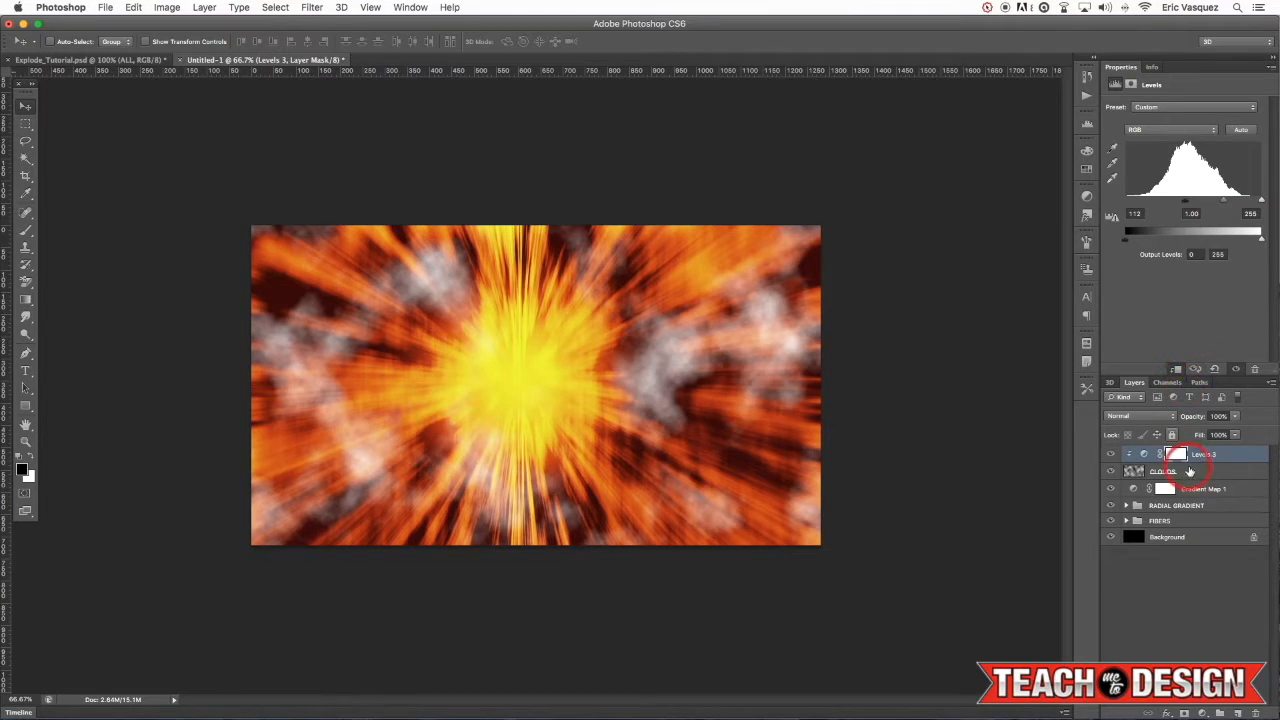
Step: Apply a Gaussian Blur with a radius of 41.6 pixels to the CLOUDS layer
{"action": "left_click", "coordinate": [1178, 472]}
{"action": "double_click", "coordinate": [1164, 472]}
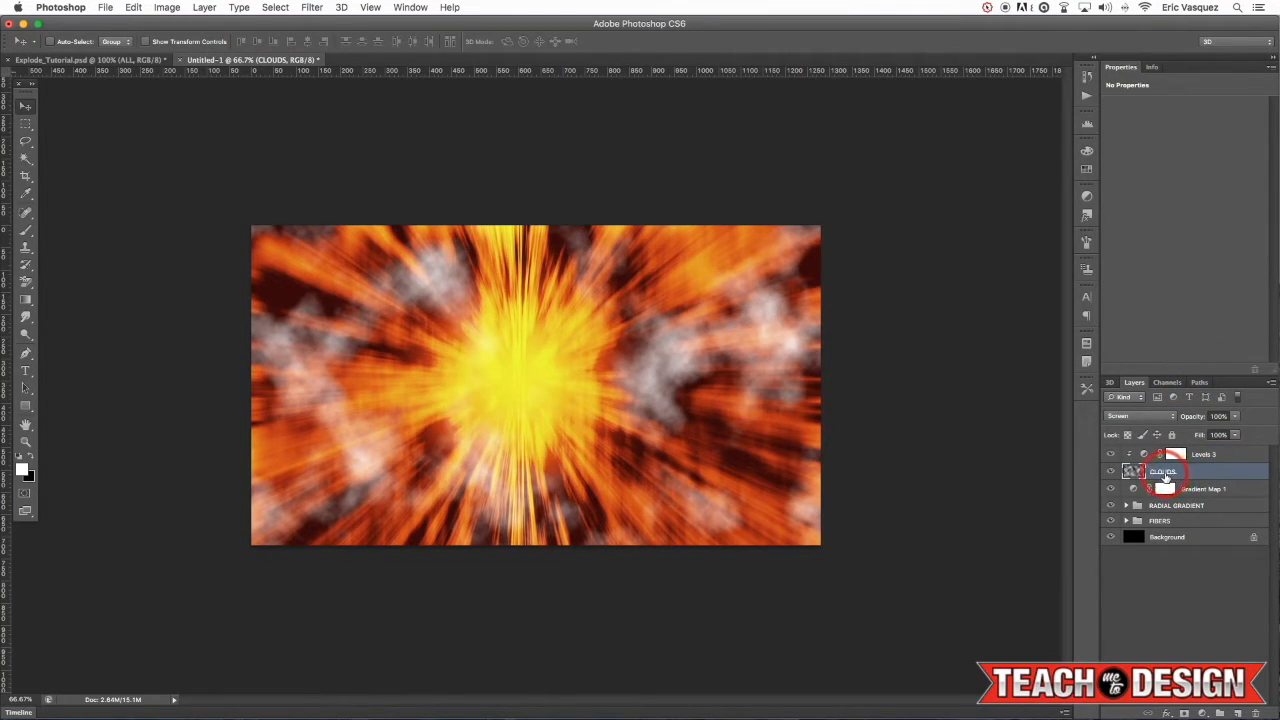
{"action": "left_click", "coordinate": [663, 177]}
{"action": "left_click", "coordinate": [312, 8]}
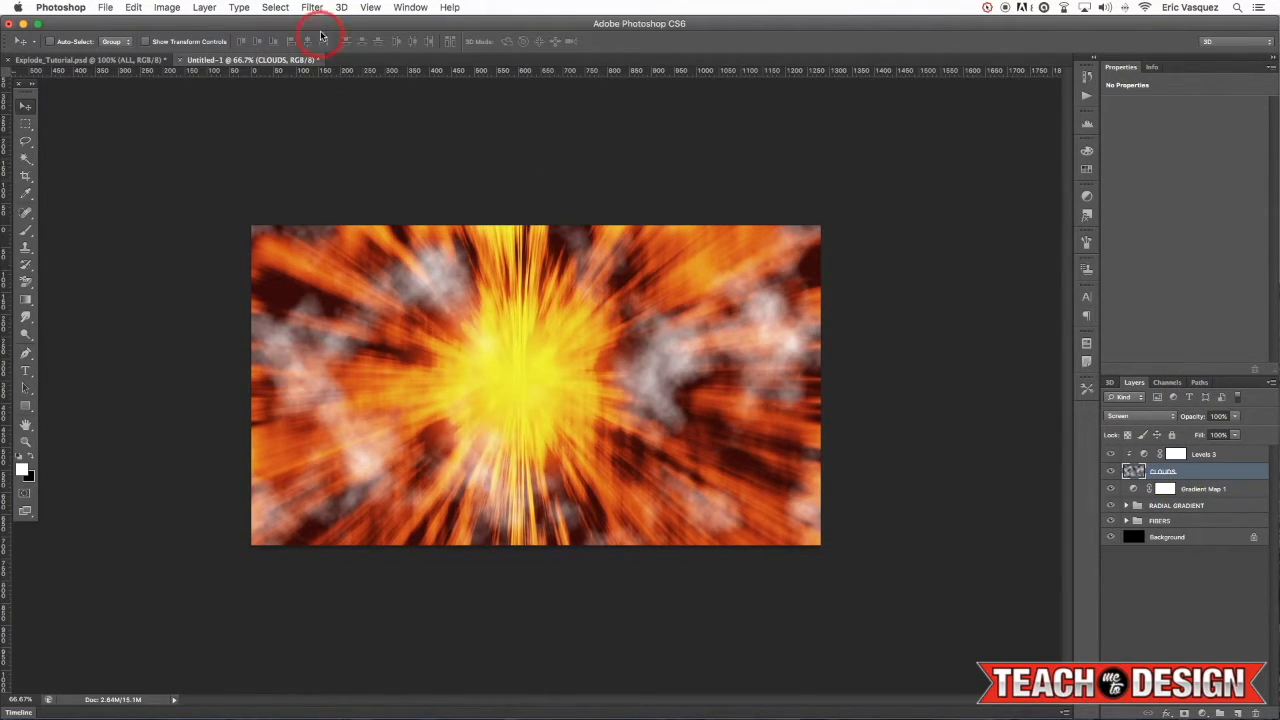
{"action": "left_click", "coordinate": [340, 163]}
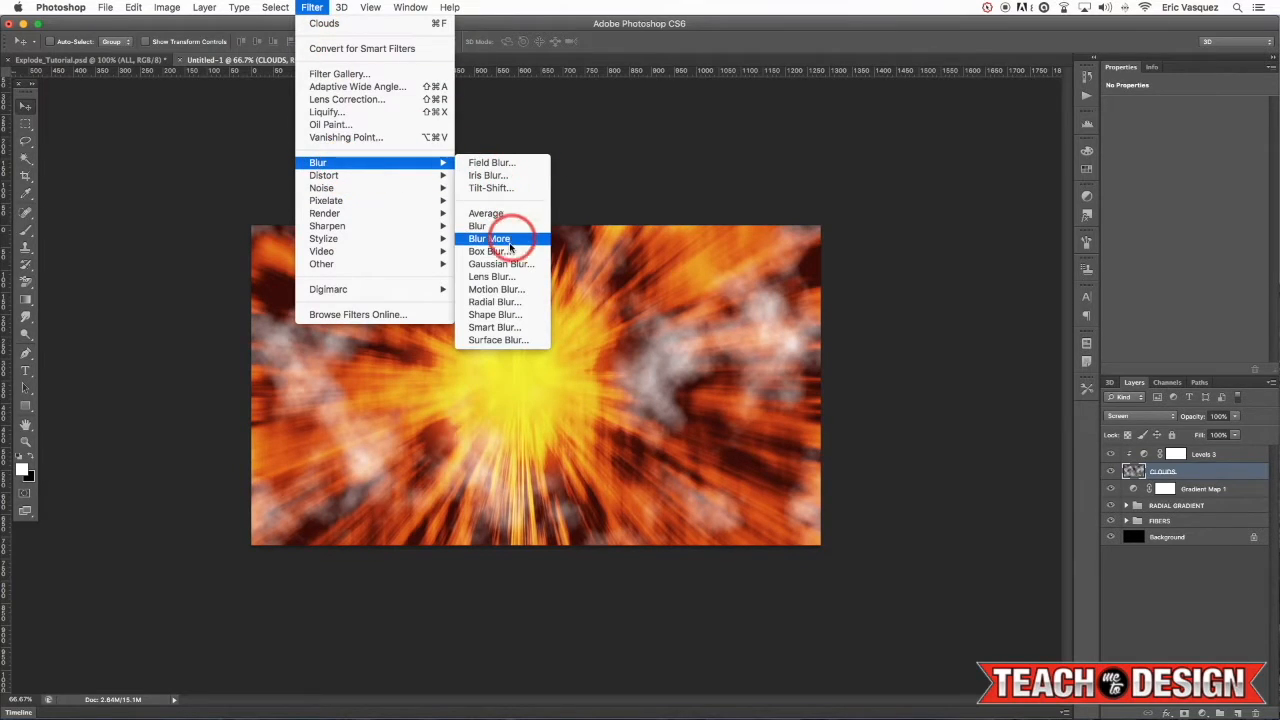
{"action": "left_click", "coordinate": [505, 258]}
{"action": "left_click_drag", "start_coordinate": [1095, 465], "coordinate": [1122, 465]}
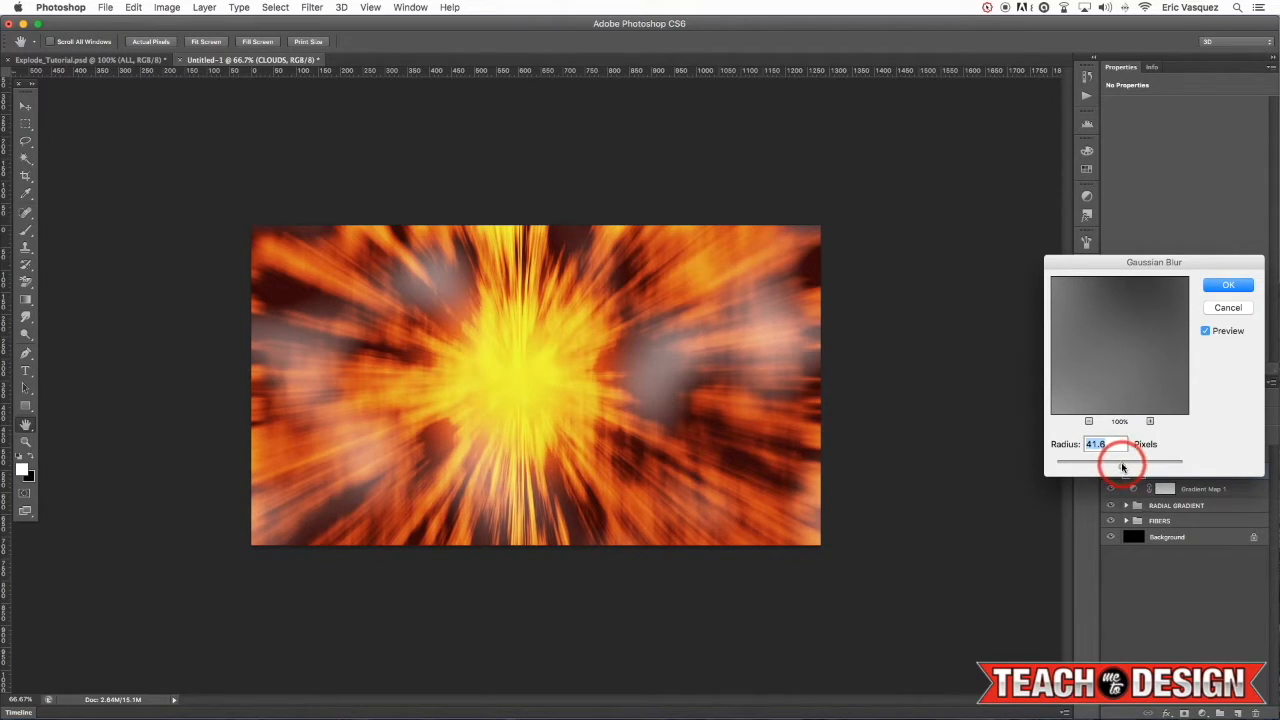
{"action": "left_click_drag", "start_coordinate": [1122, 467], "coordinate": [1123, 467]}
{"action": "left_click", "coordinate": [1228, 285]}
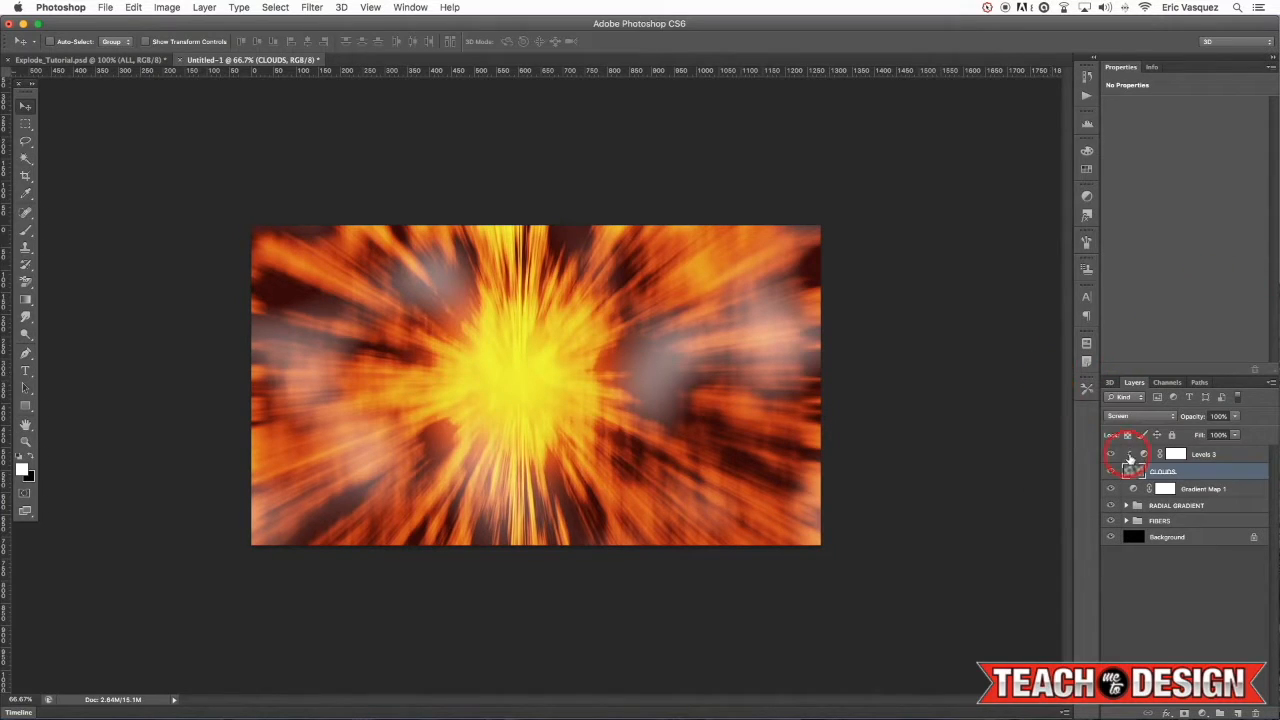
Step: Try the Overlay and Soft Light blending modes on the CLOUDS layer, comparing the image with it hidden and shown
{"action": "left_click", "coordinate": [1127, 418]}
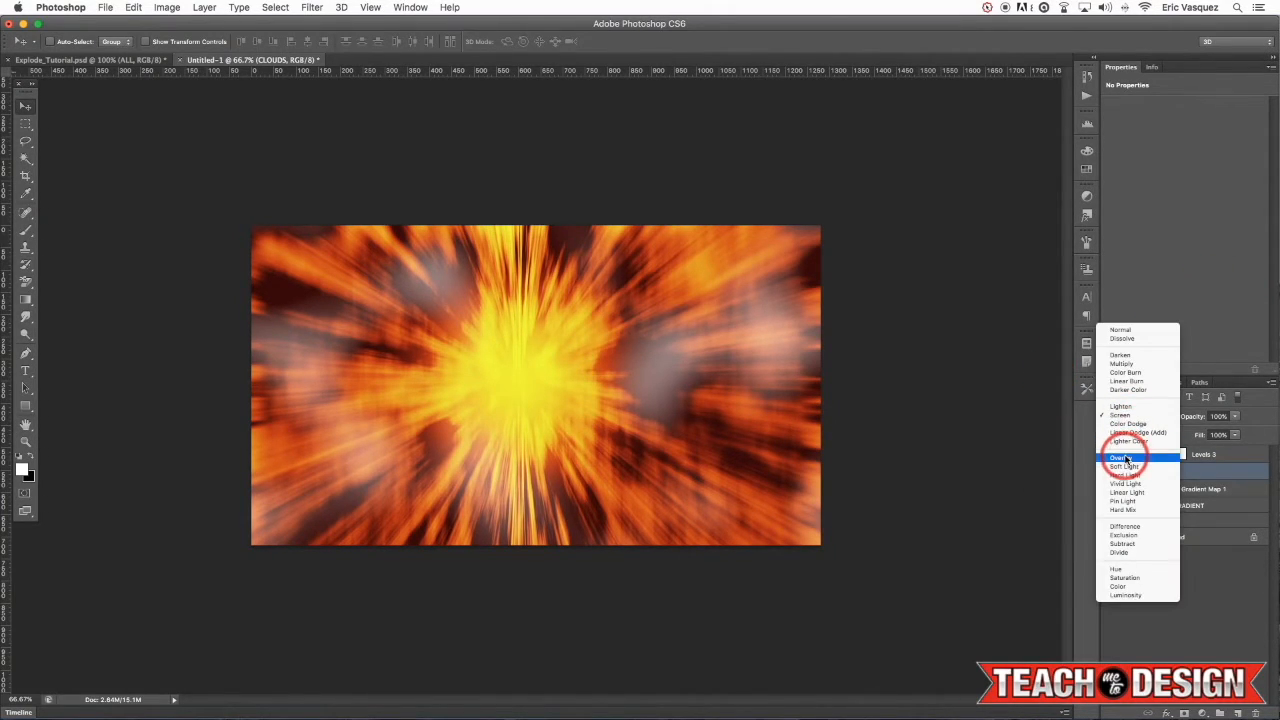
{"action": "left_click", "coordinate": [1120, 449]}
{"action": "left_click", "coordinate": [1118, 416]}
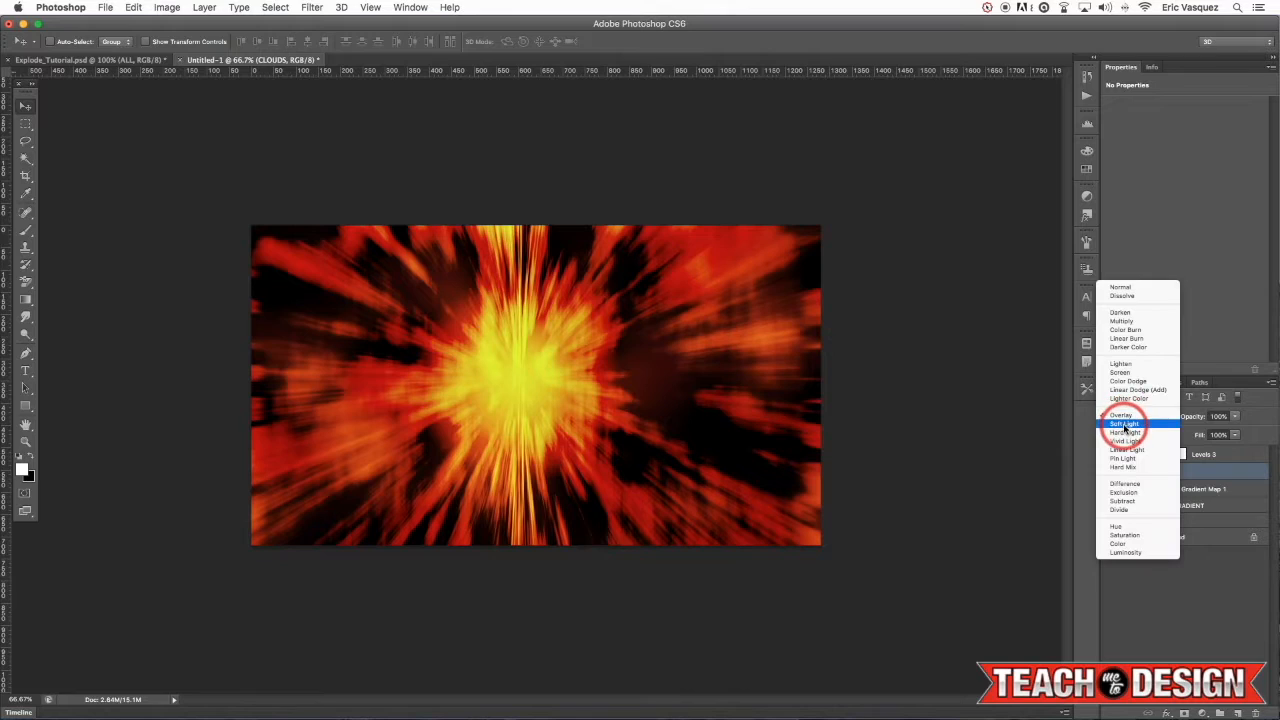
{"action": "left_click", "coordinate": [1124, 421]}
{"action": "left_click", "coordinate": [1109, 471]}
{"action": "left_click", "coordinate": [1110, 471]}
Step: Try Color Dodge, Screen and Linear Dodge (Add) as blending modes for the CLOUDS layer
{"action": "left_click", "coordinate": [1128, 416]}
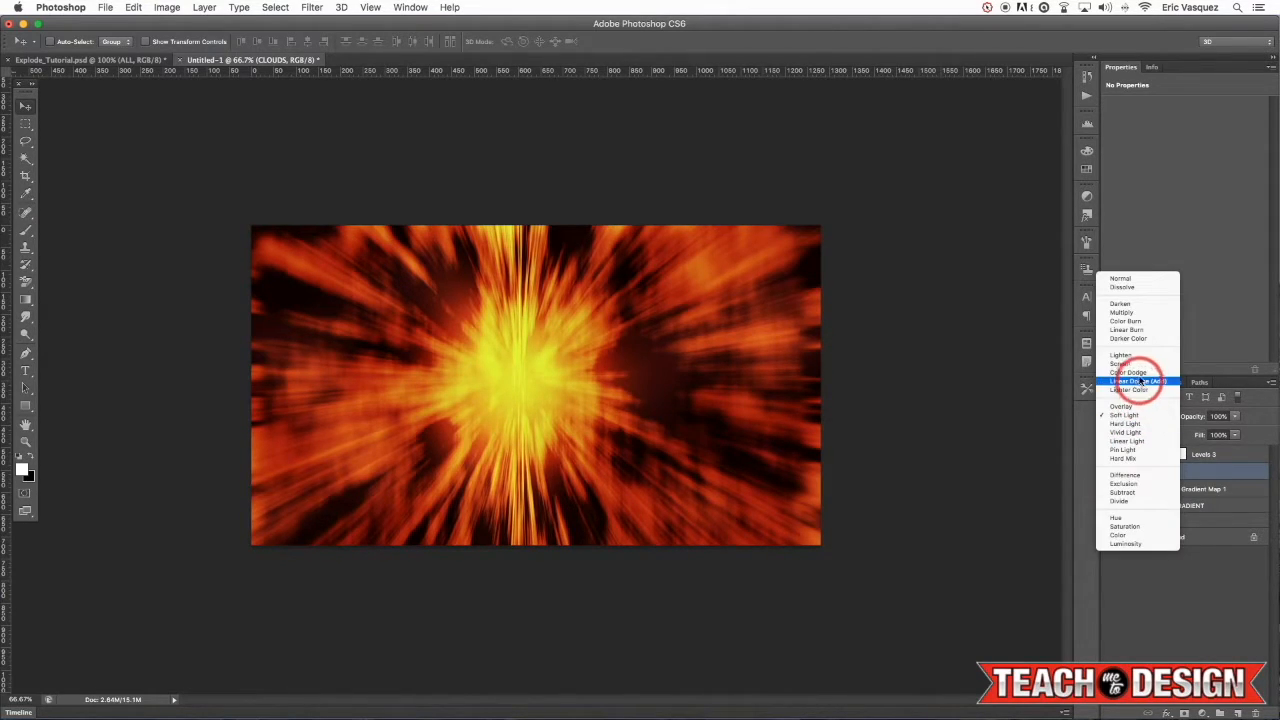
{"action": "left_click", "coordinate": [1137, 370]}
{"action": "left_click", "coordinate": [1137, 417]}
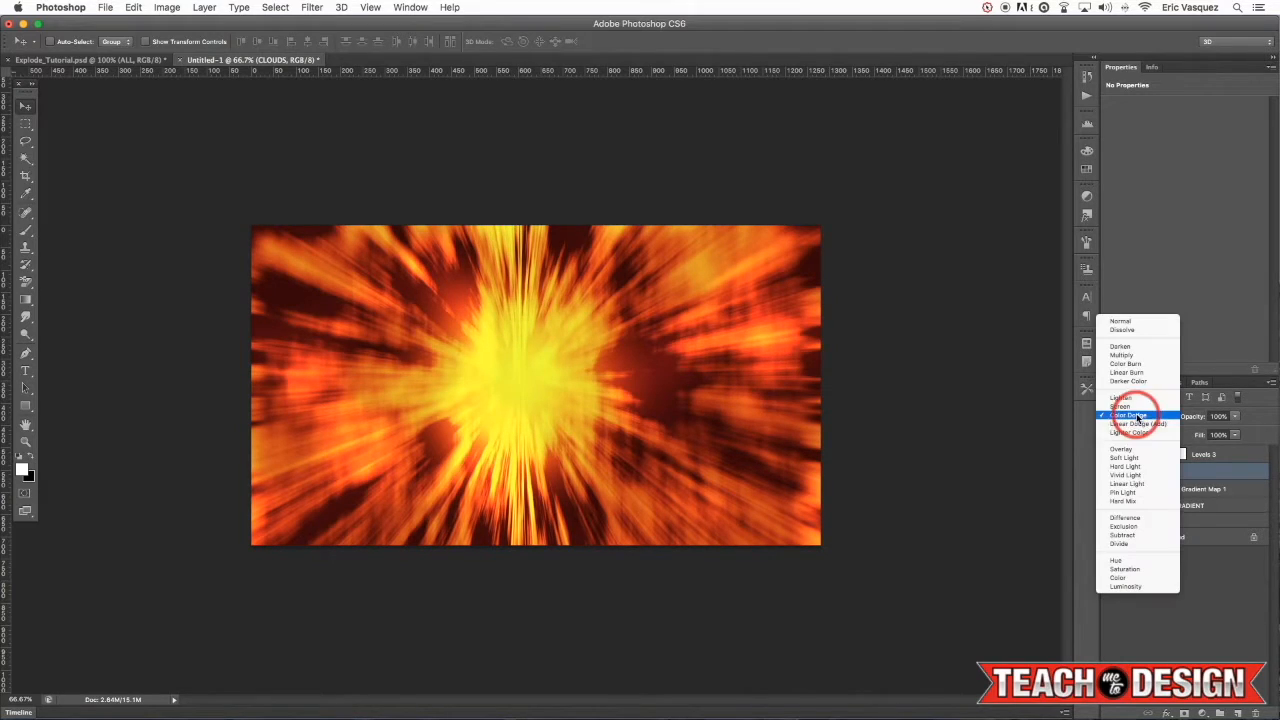
{"action": "left_click", "coordinate": [1137, 412]}
{"action": "left_click", "coordinate": [1131, 413]}
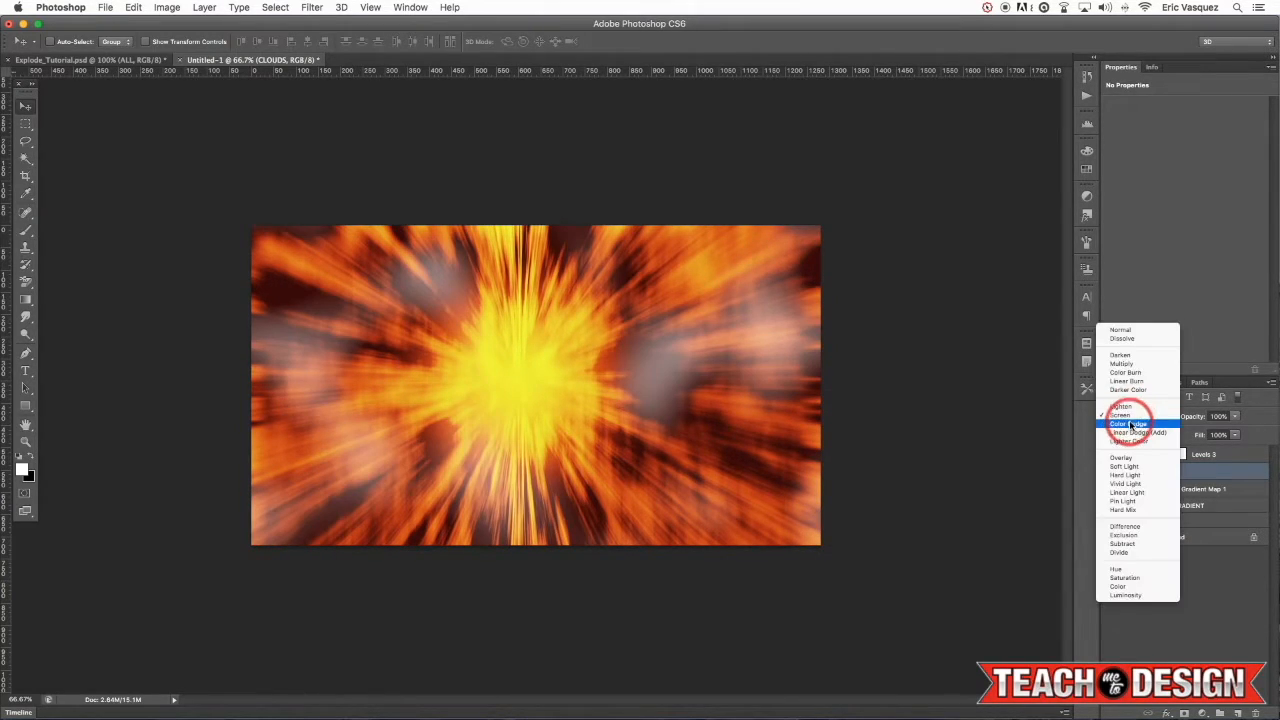
{"action": "left_click", "coordinate": [1127, 424]}
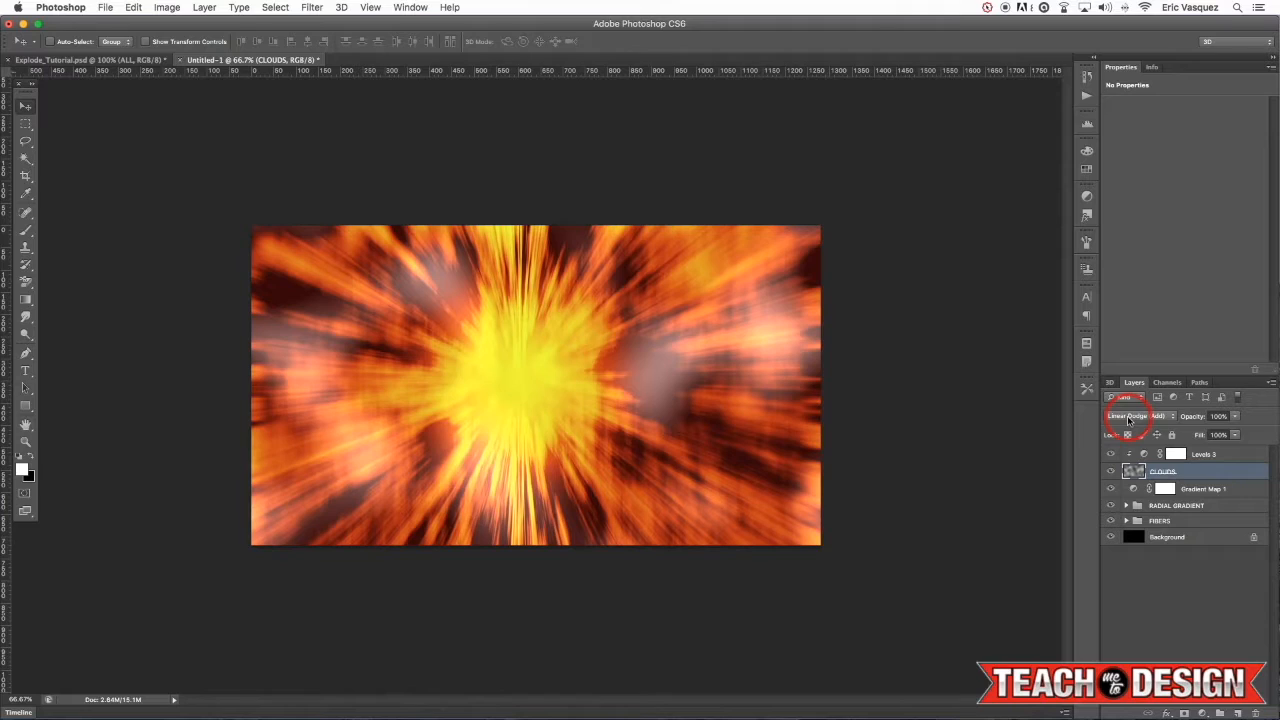
Step: Set the CLOUDS layer's blending mode to Color Dodge and compare the image with the layer hidden and shown
{"action": "left_click", "coordinate": [1128, 418]}
{"action": "left_click", "coordinate": [1128, 413]}
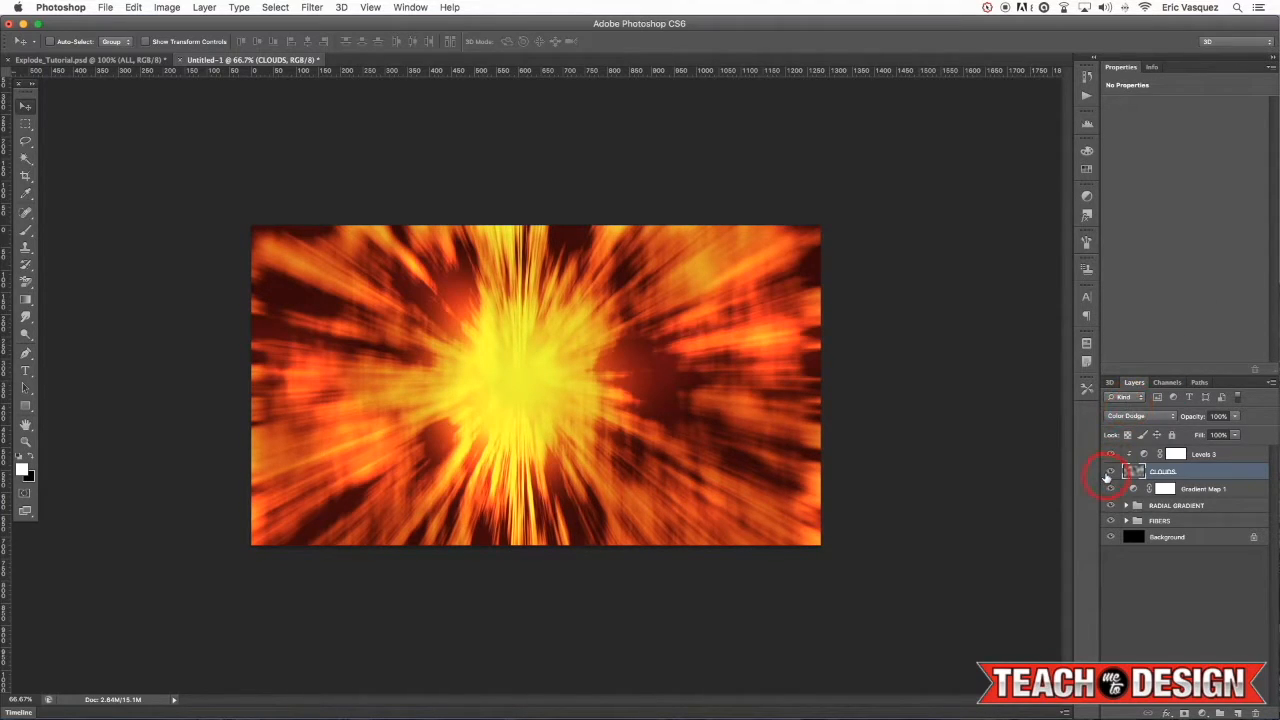
{"action": "left_click", "coordinate": [1109, 471]}
{"action": "left_click", "coordinate": [1109, 471]}
{"action": "left_click", "coordinate": [1109, 471]}
{"action": "left_click", "coordinate": [1109, 471]}
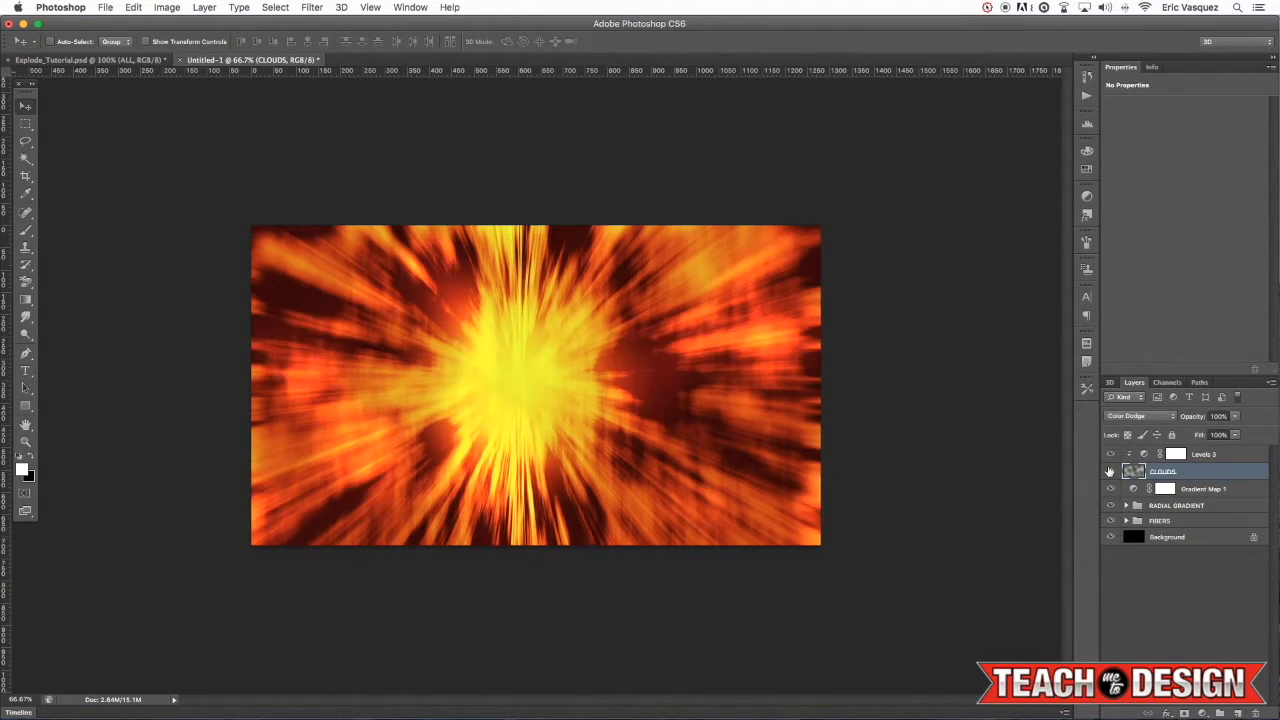
Step: Fill a new layer above Levels 3 with white and use its transform bounds to place horizontal and vertical guides through the canvas center
{"action": "left_click", "coordinate": [1205, 454]}
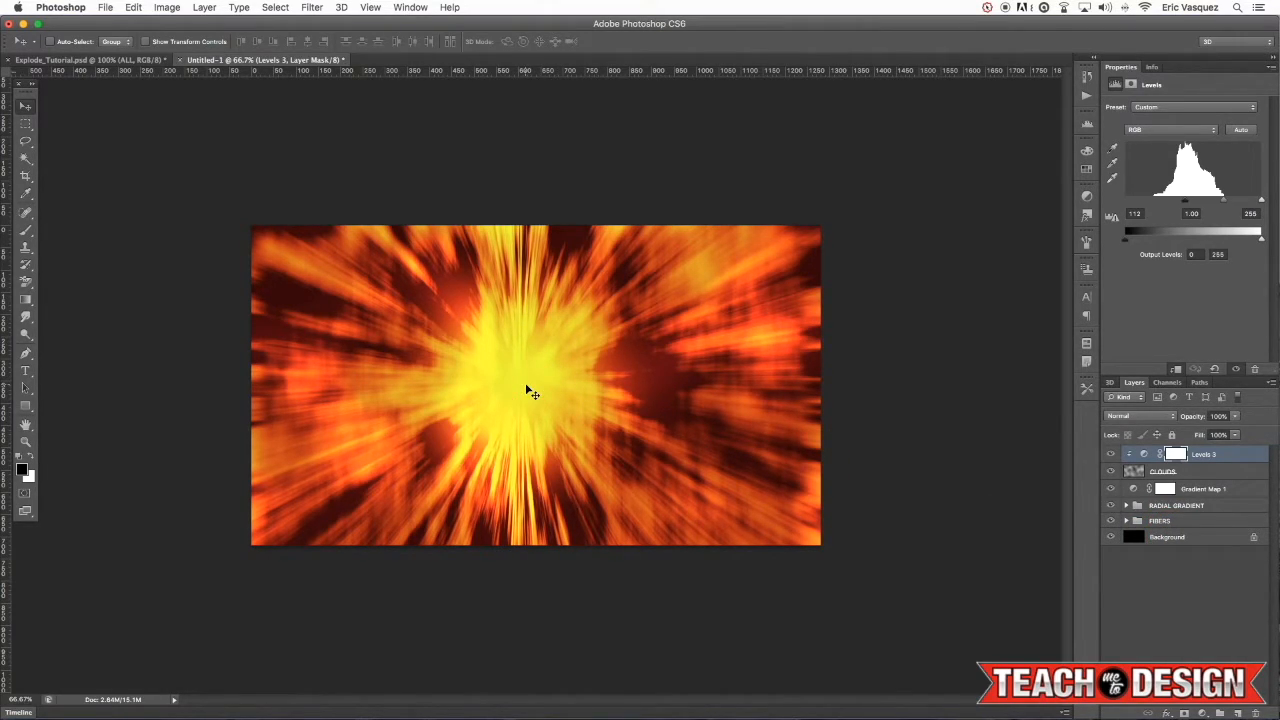
{"action": "key", "text": "alt+shift+super+n"}
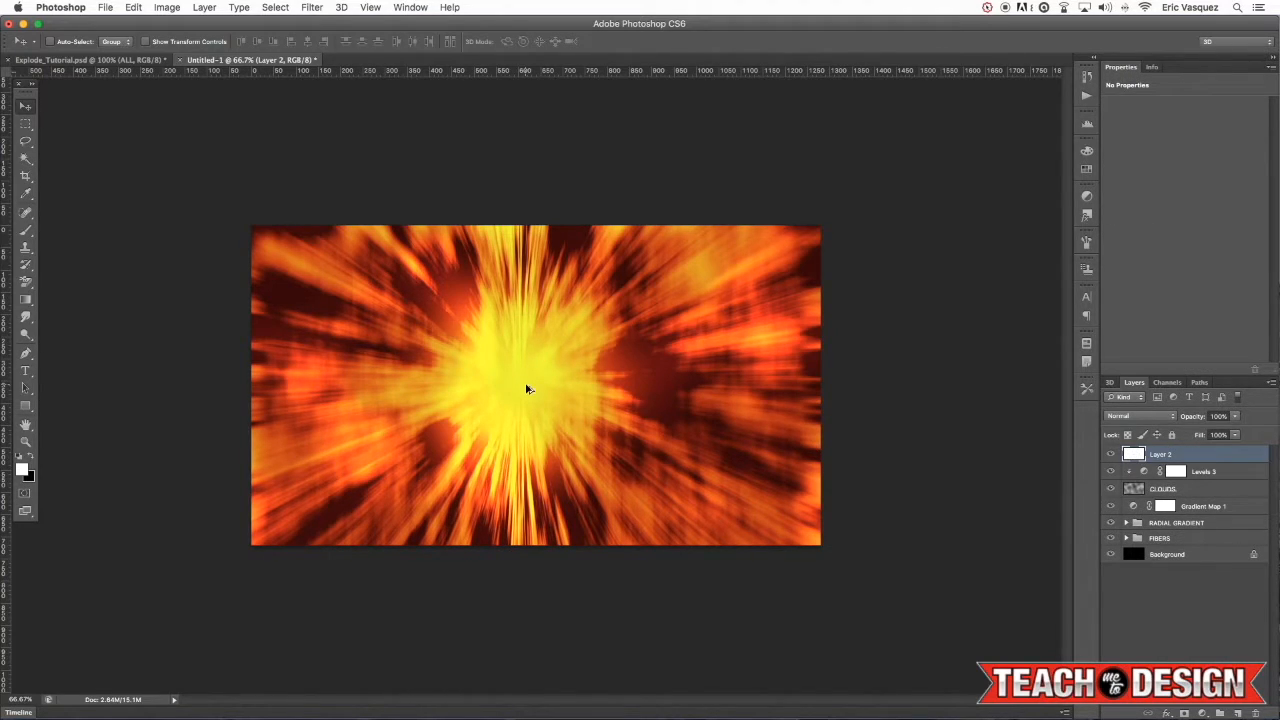
{"action": "key", "text": "alt+BackSpace"}
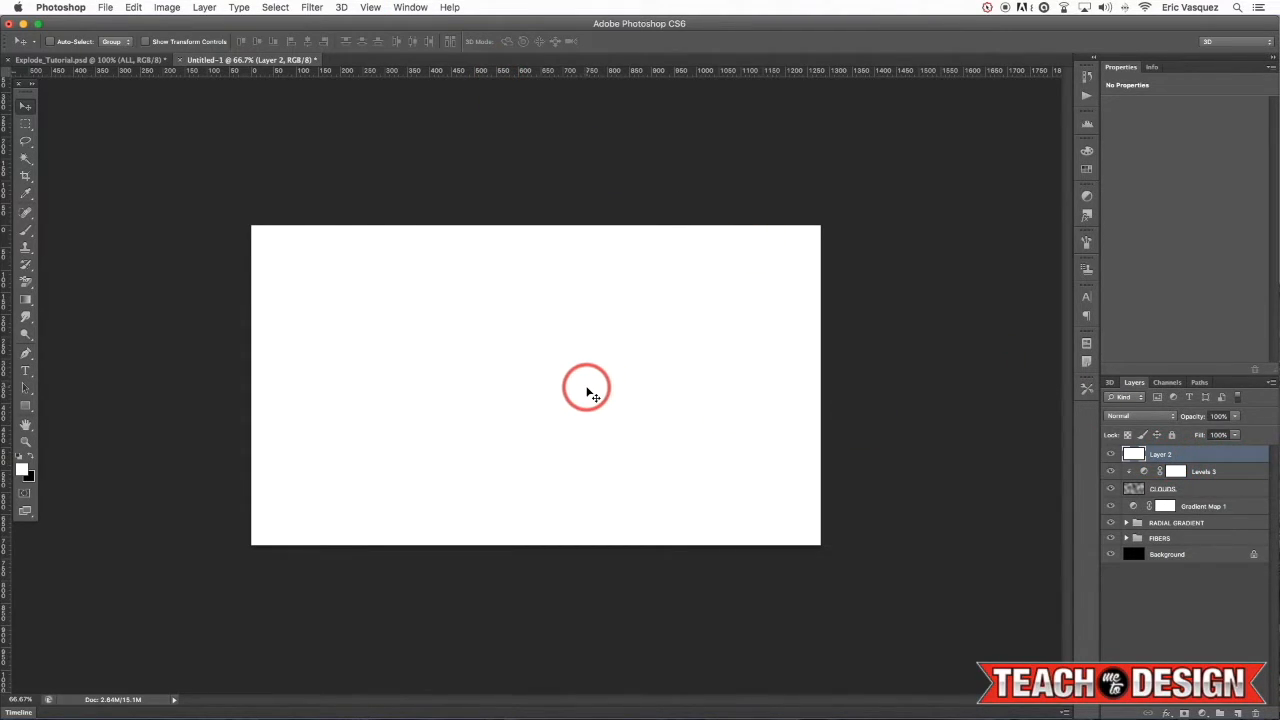
{"action": "key", "text": "super+t"}
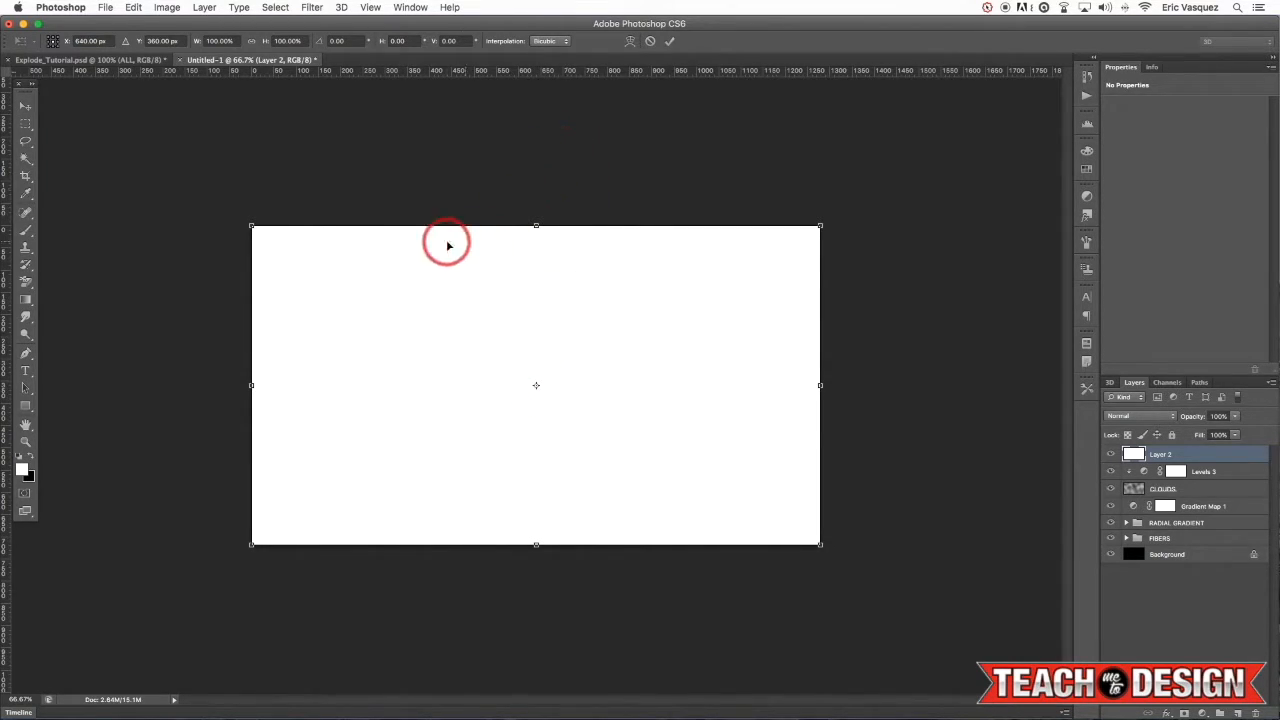
{"action": "left_click_drag", "start_coordinate": [560, 75], "coordinate": [534, 523]}
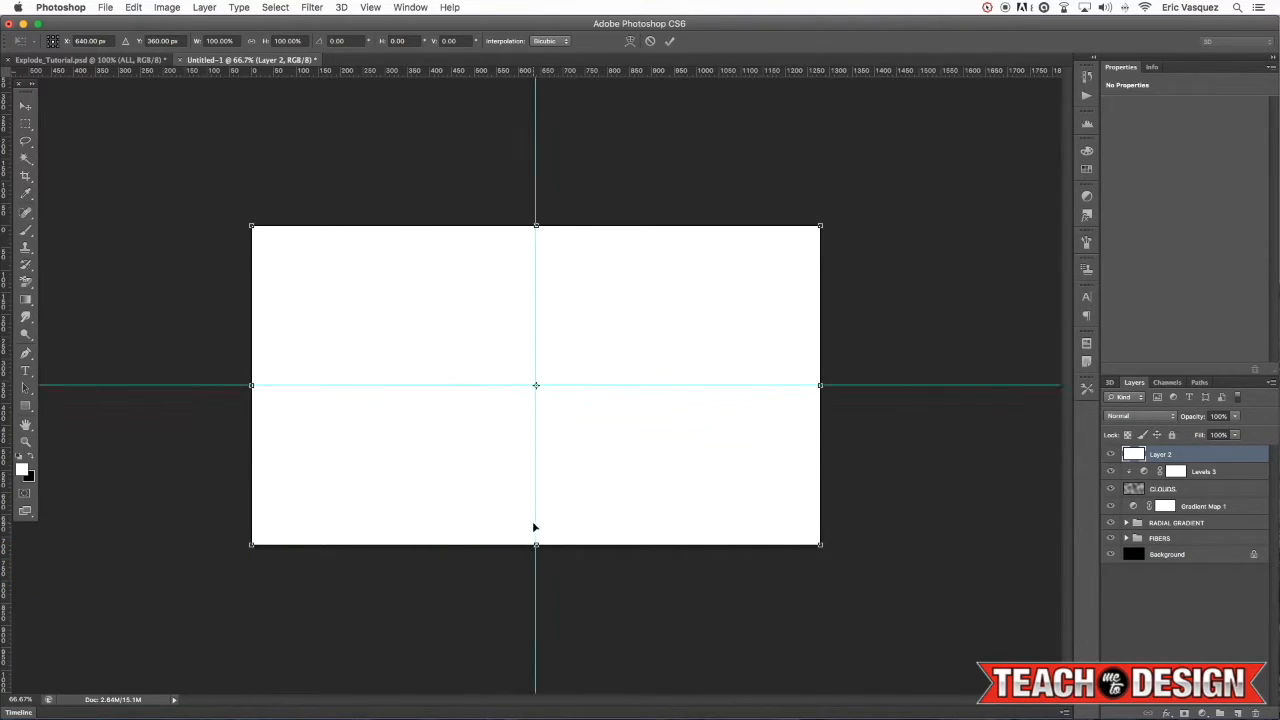
{"action": "key", "text": "Escape"}
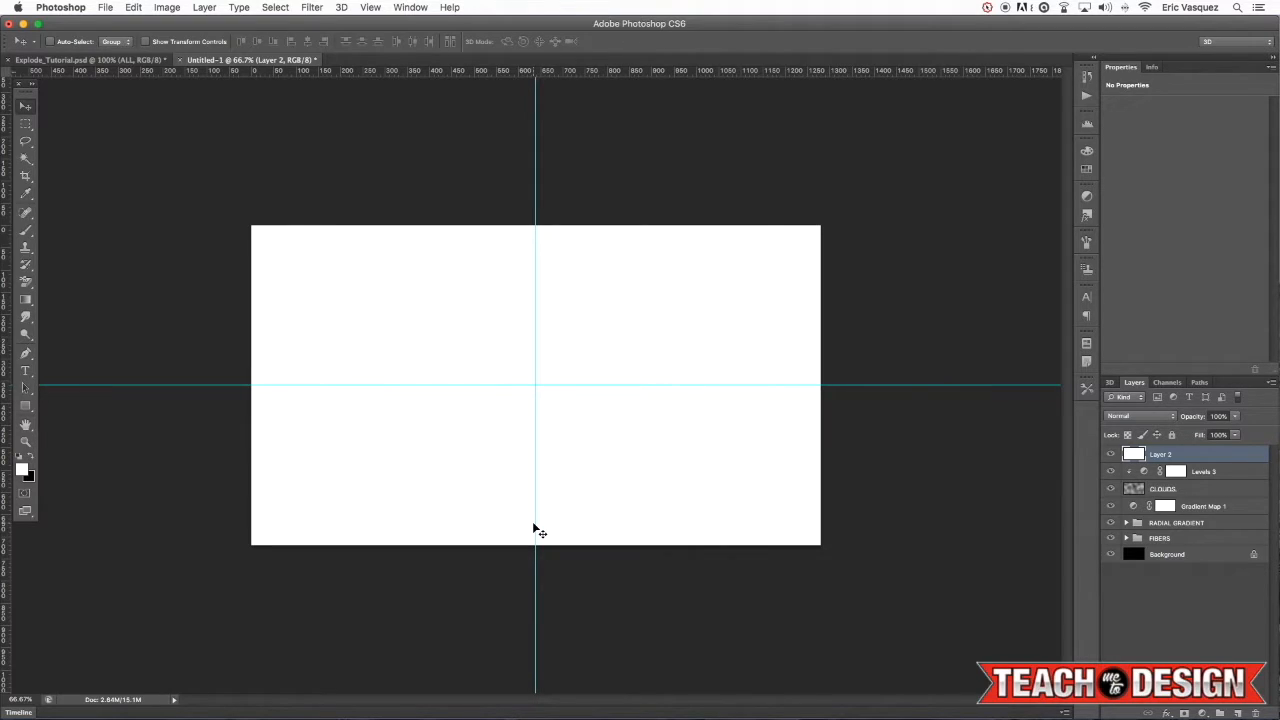
Step: Hide and show the guides several times, leaving them visible
{"action": "key", "text": "super+semicolon"}
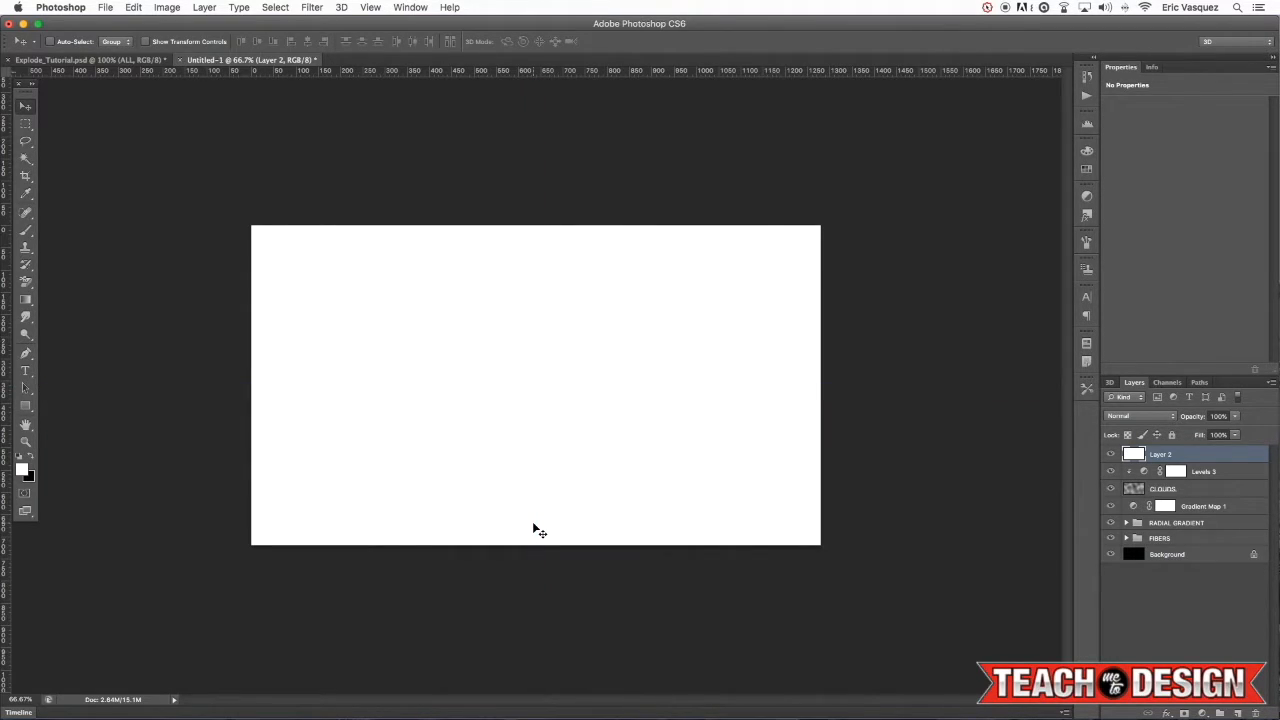
{"action": "key", "text": "super+semicolon"}
{"action": "key", "text": "super+semicolon"}
{"action": "key", "text": "super+semicolon"}
{"action": "key", "text": "super+semicolon"}
{"action": "key", "text": "super+semicolon"}
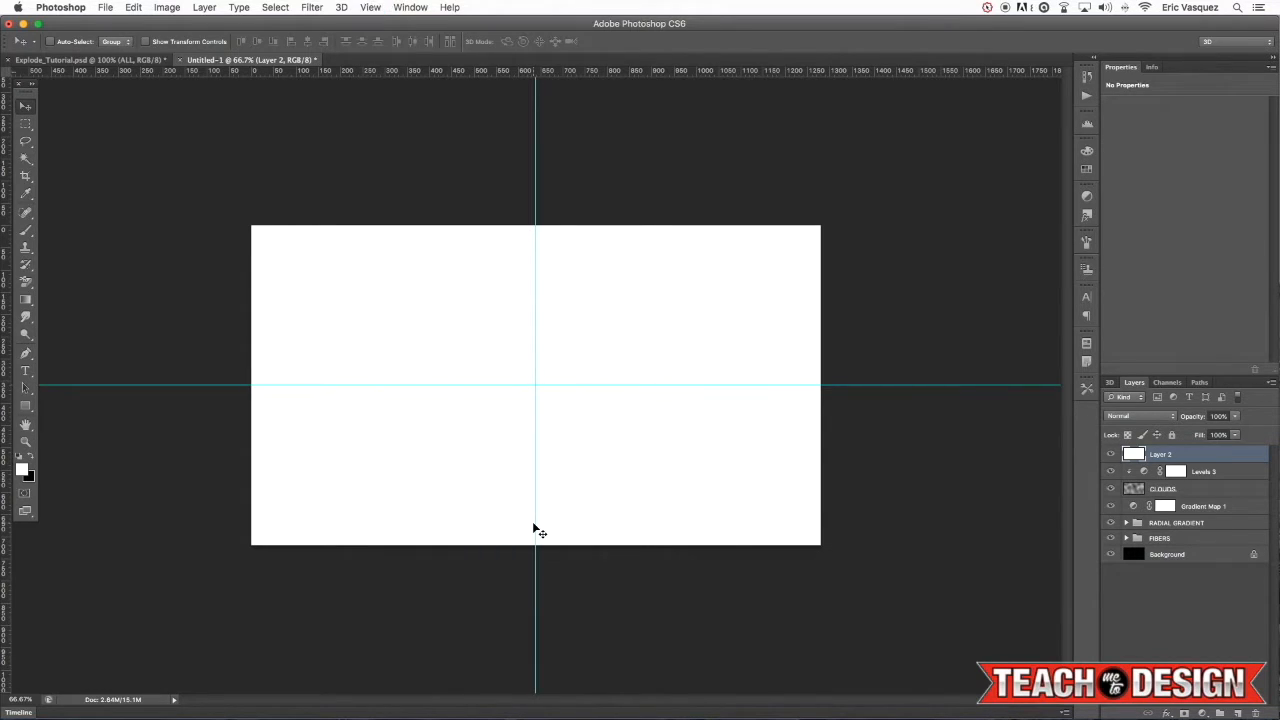
Step: Check the document's Snap setting and delete the temporary white Layer 2
{"action": "left_click", "coordinate": [371, 8]}
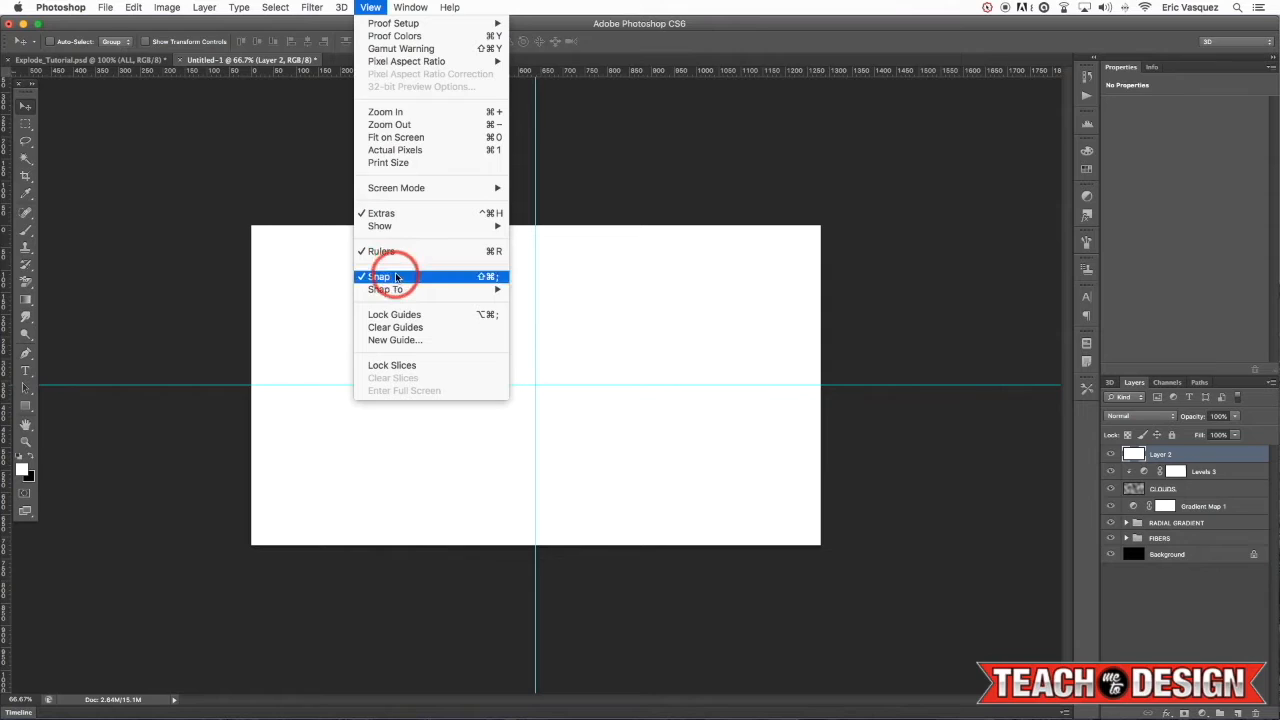
{"action": "left_click", "coordinate": [700, 206]}
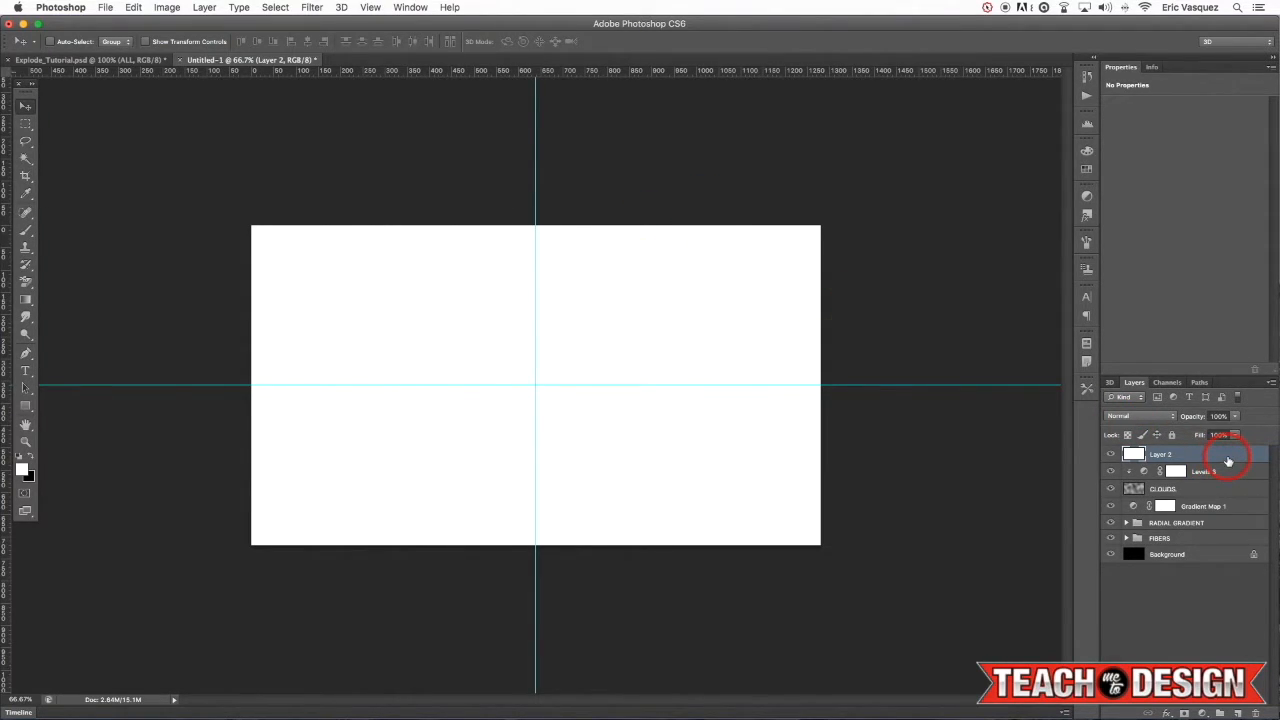
{"action": "left_click_drag", "start_coordinate": [1228, 461], "coordinate": [1255, 713]}
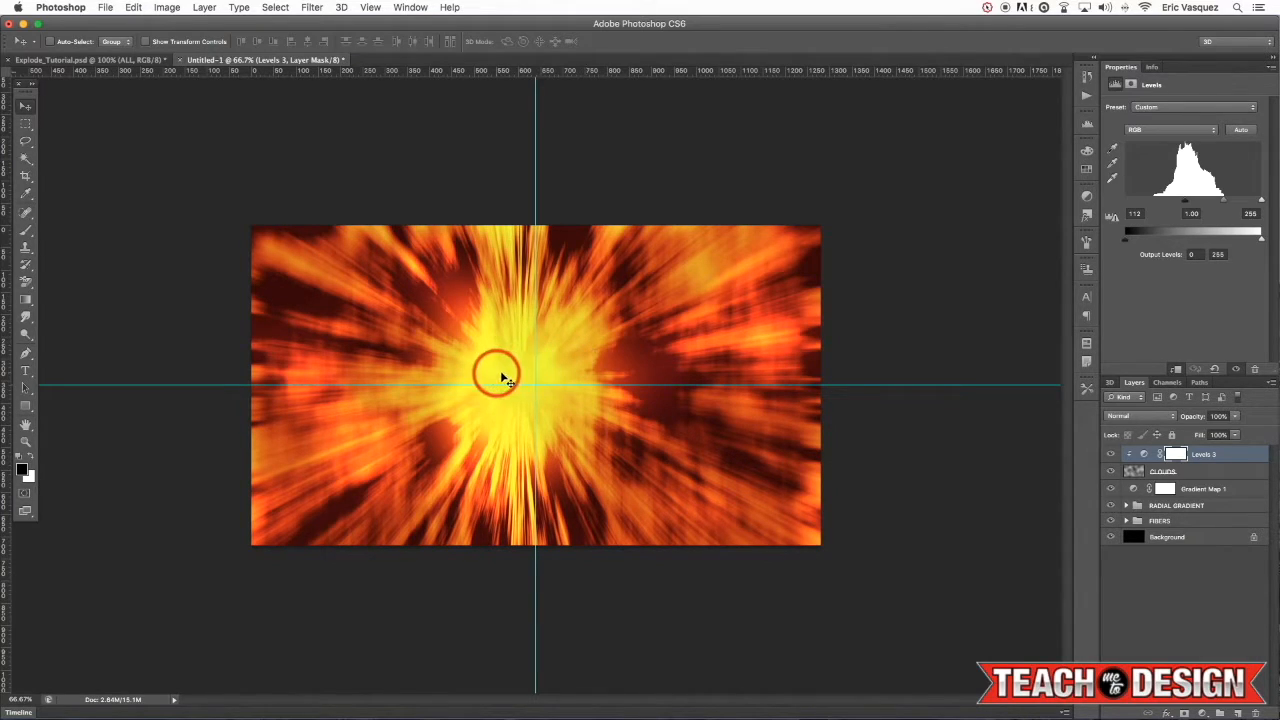
Step: Check the FIBERS group by hiding and showing it, try shifting it sideways against the center guides, and undo the move
{"action": "left_click", "coordinate": [1133, 521]}
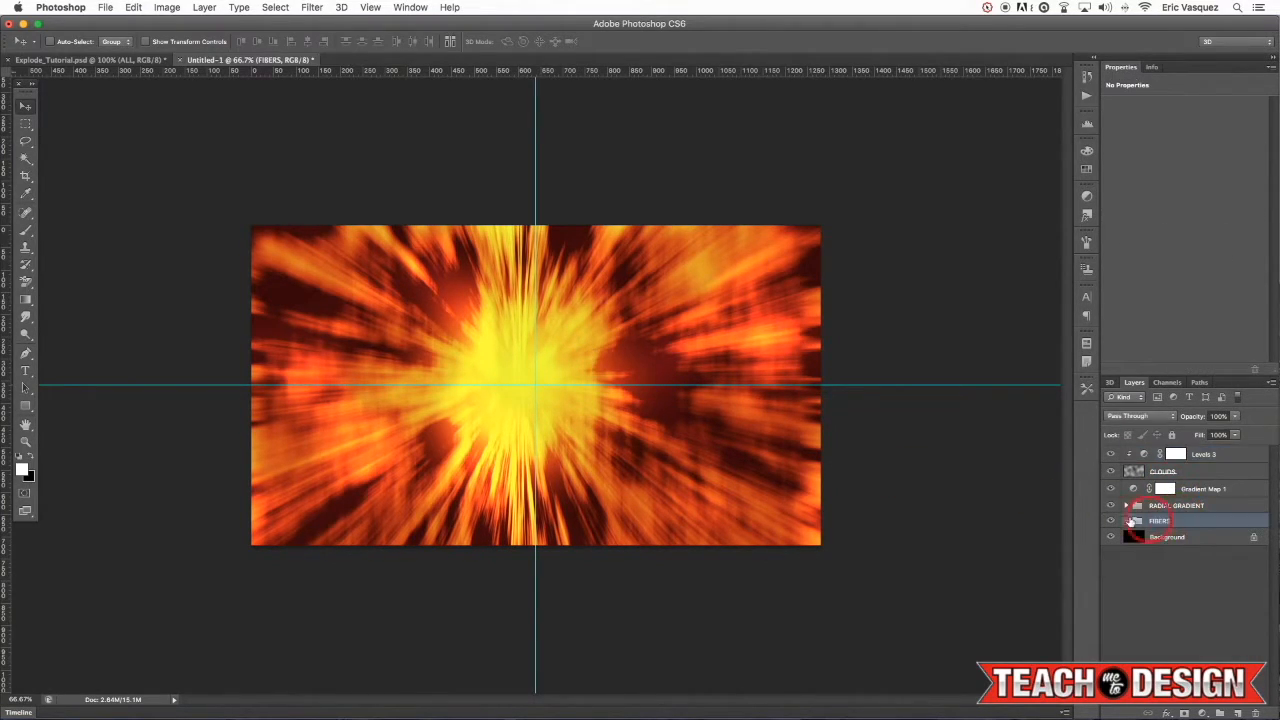
{"action": "left_click", "coordinate": [1111, 521]}
{"action": "left_click", "coordinate": [1111, 521]}
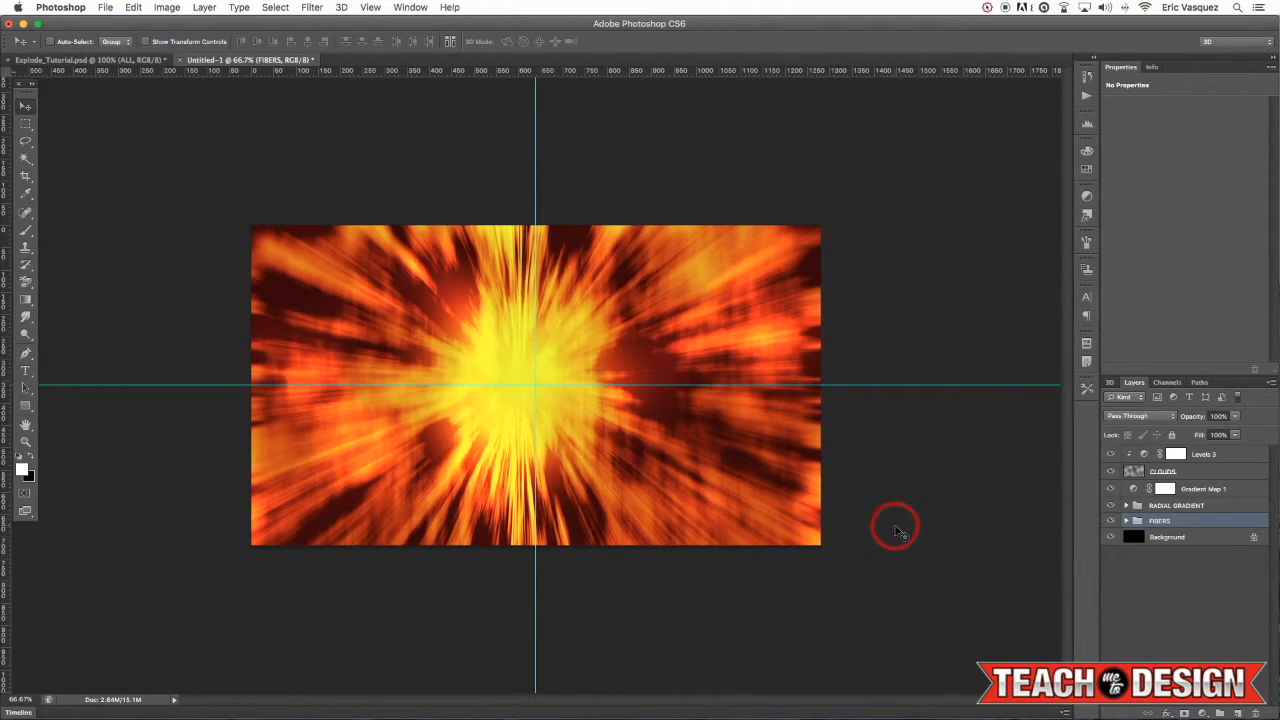
{"action": "left_click_drag", "start_coordinate": [640, 483], "coordinate": [673, 484]}
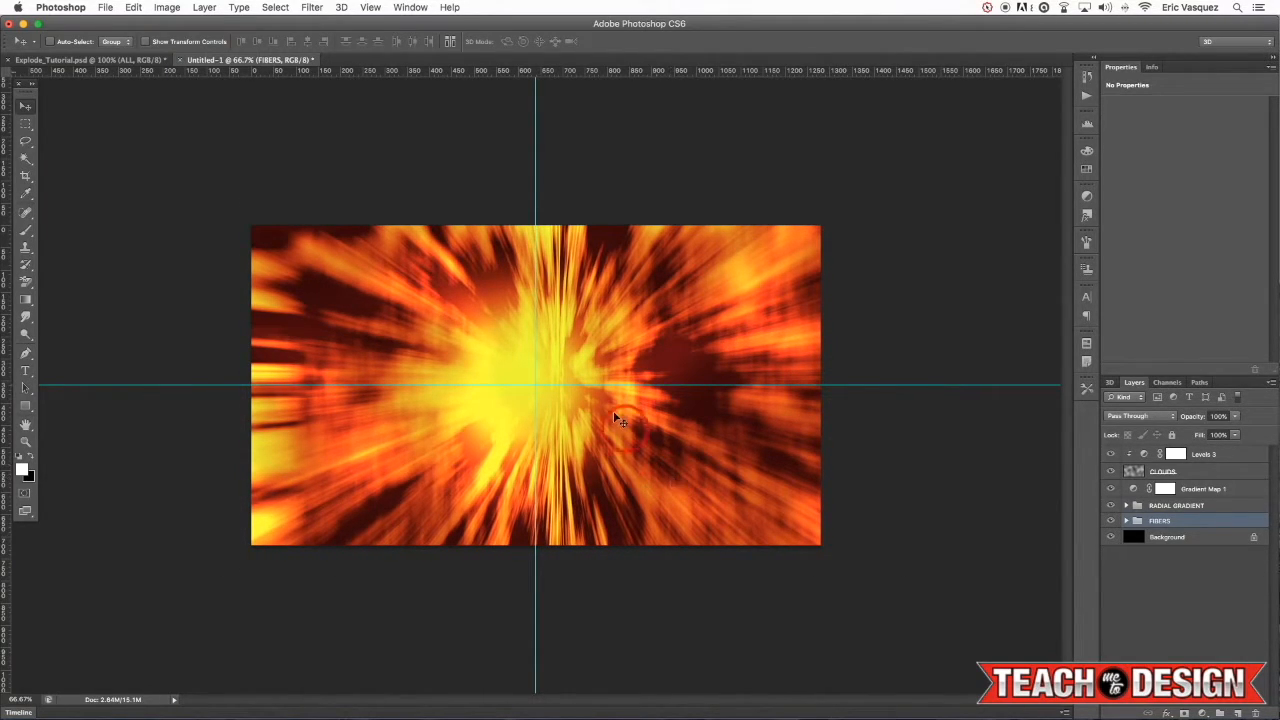
{"action": "key", "text": "super+z"}
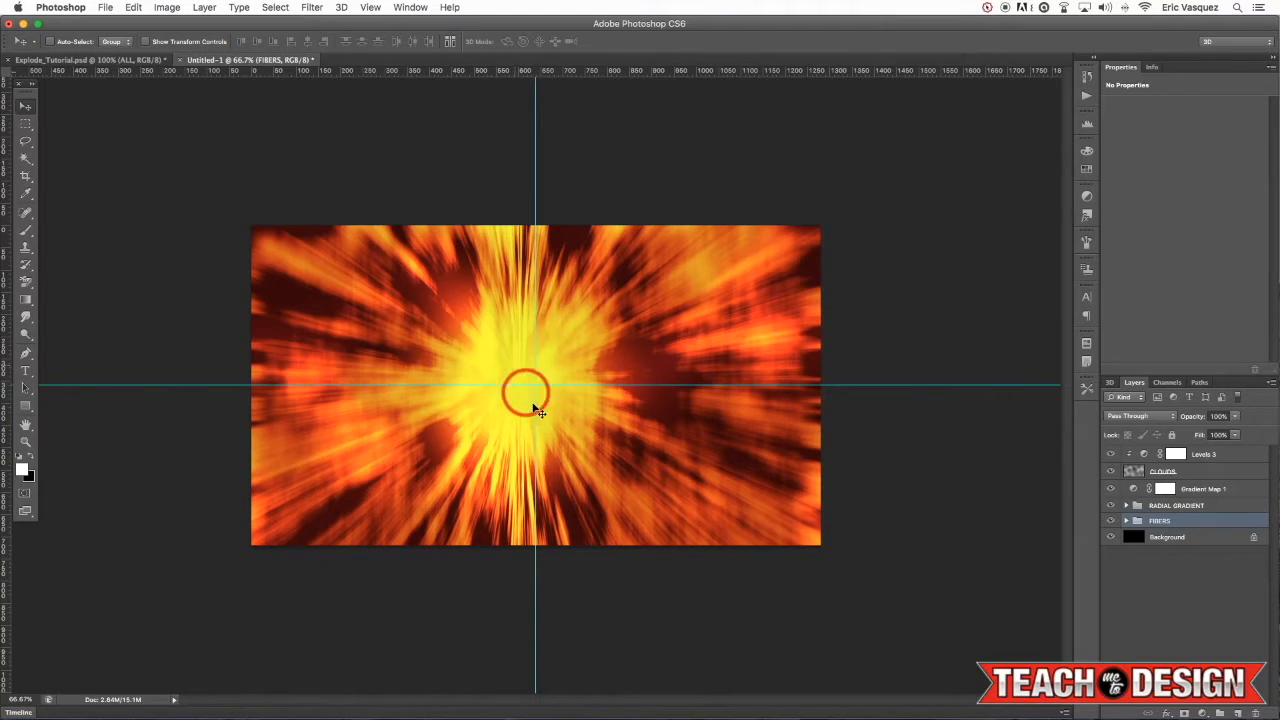
Step: Add a layer above Levels 3 and draw a reversed black-to-transparent radial gradient from the canvas center to its lower-right corner
{"action": "left_click", "coordinate": [1222, 457]}
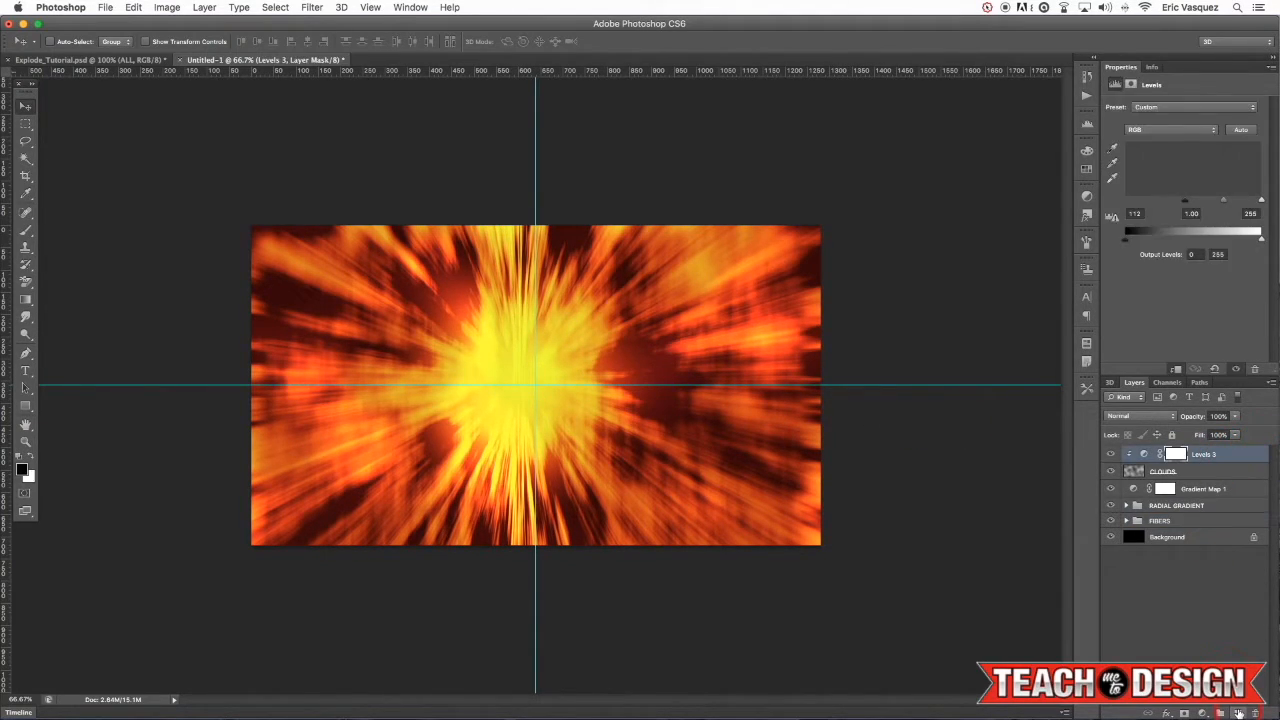
{"action": "left_click", "coordinate": [1237, 713]}
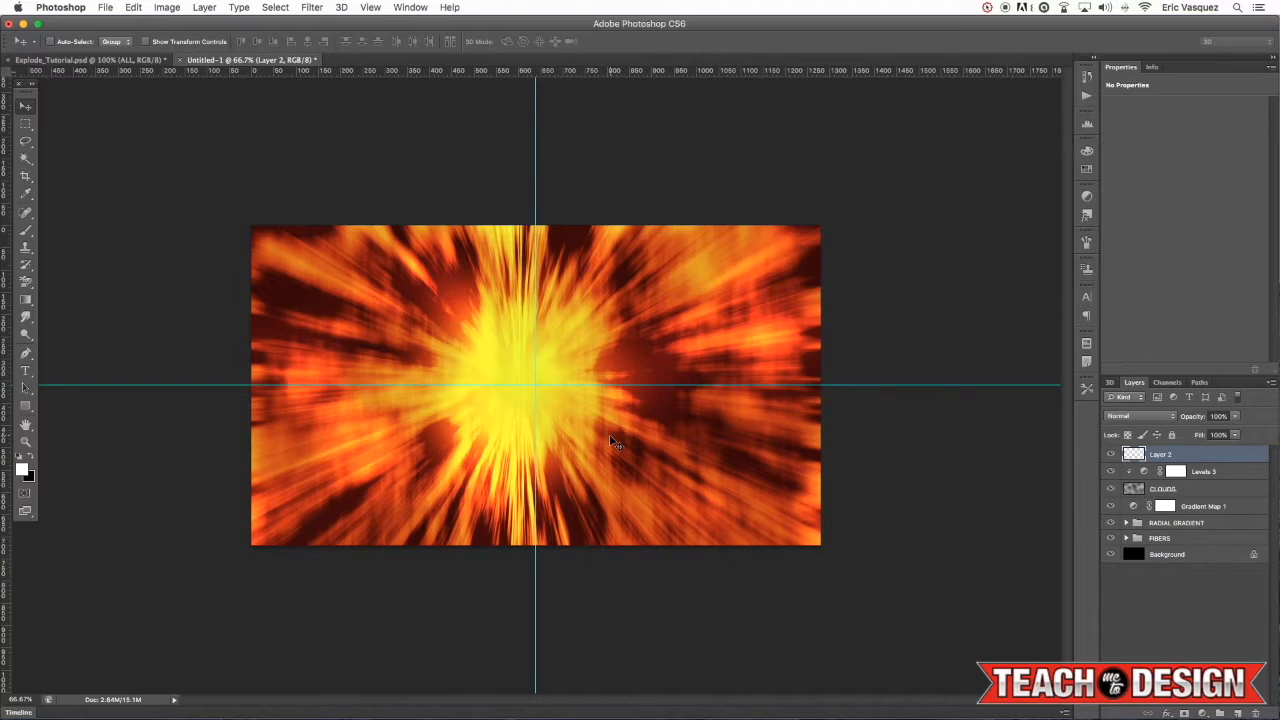
{"action": "key", "text": "g"}
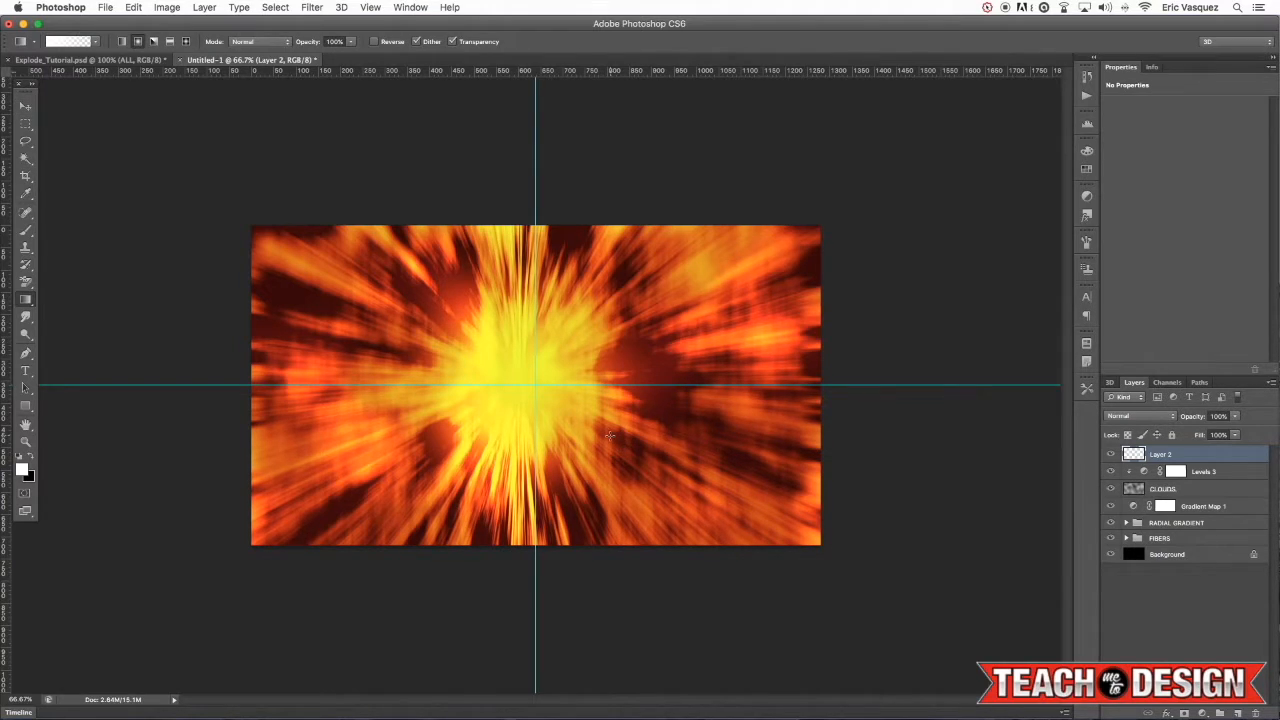
{"action": "left_click", "coordinate": [33, 458]}
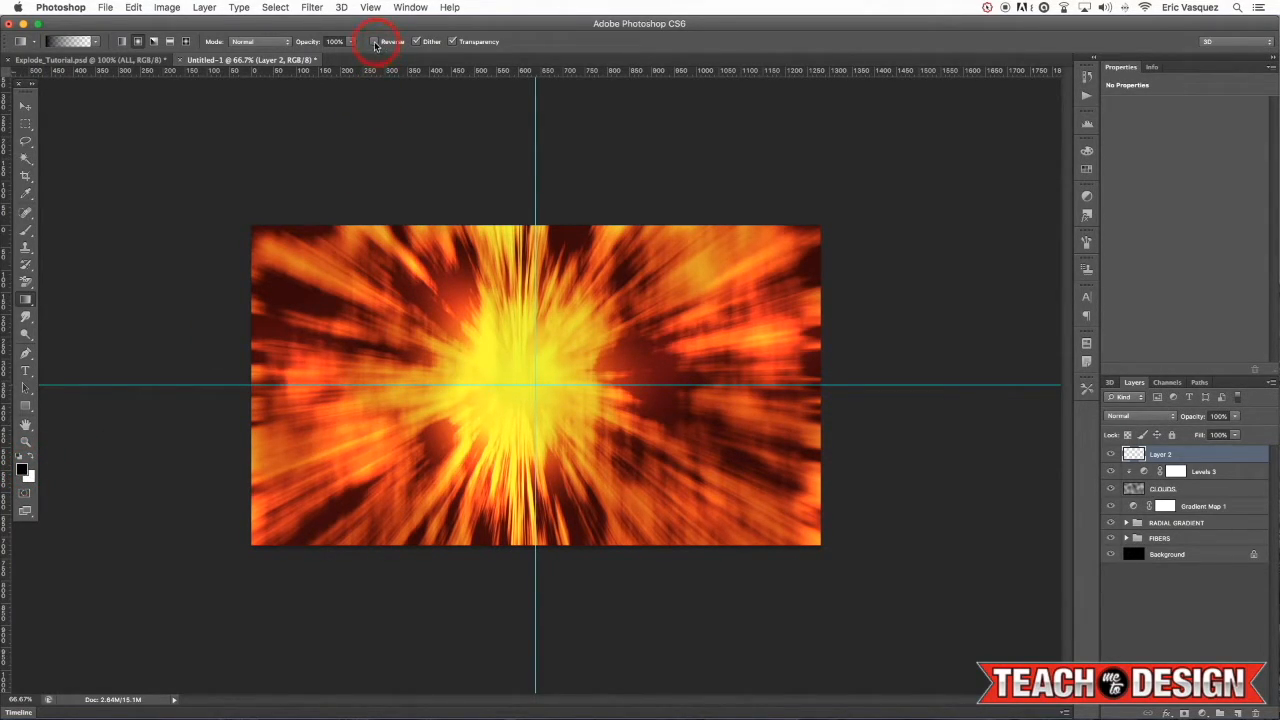
{"action": "left_click", "coordinate": [62, 41]}
{"action": "left_click", "coordinate": [1243, 156]}
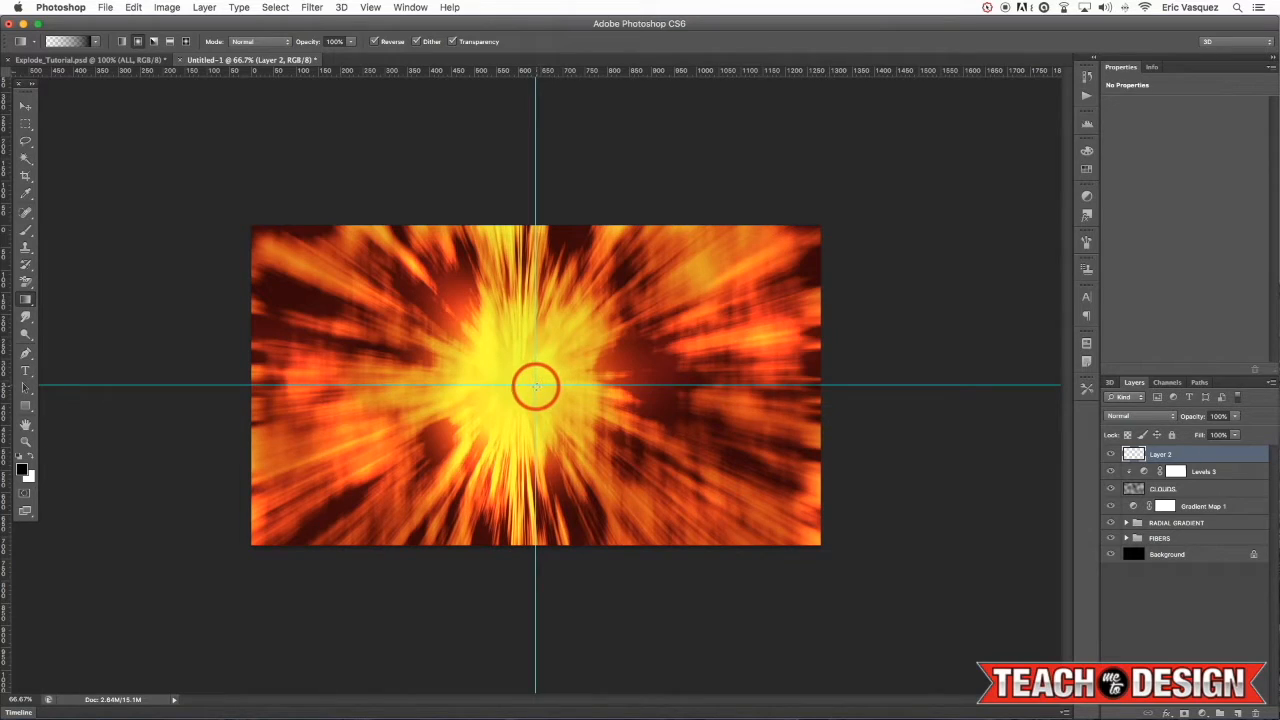
{"action": "left_click_drag", "start_coordinate": [535, 384], "coordinate": [817, 539]}
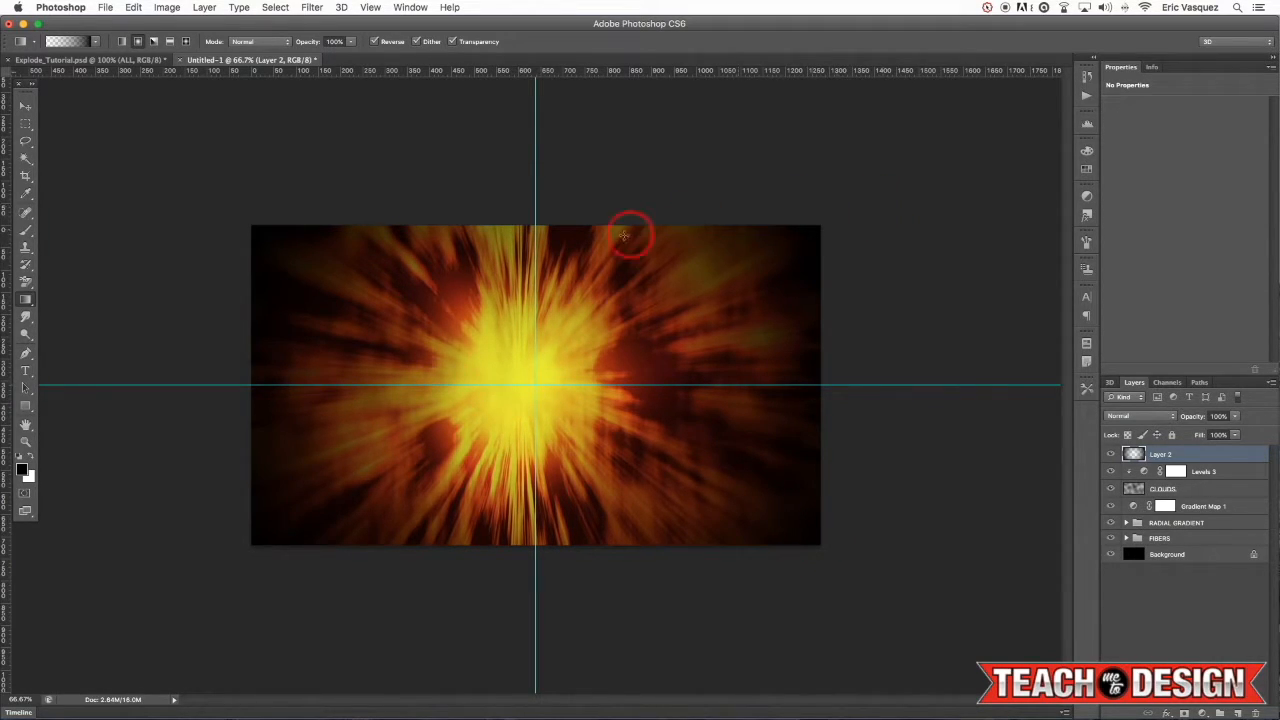
Step: Hide the guides and scale the gradient layer up from its center to about 125.5%
{"action": "key", "text": "v"}
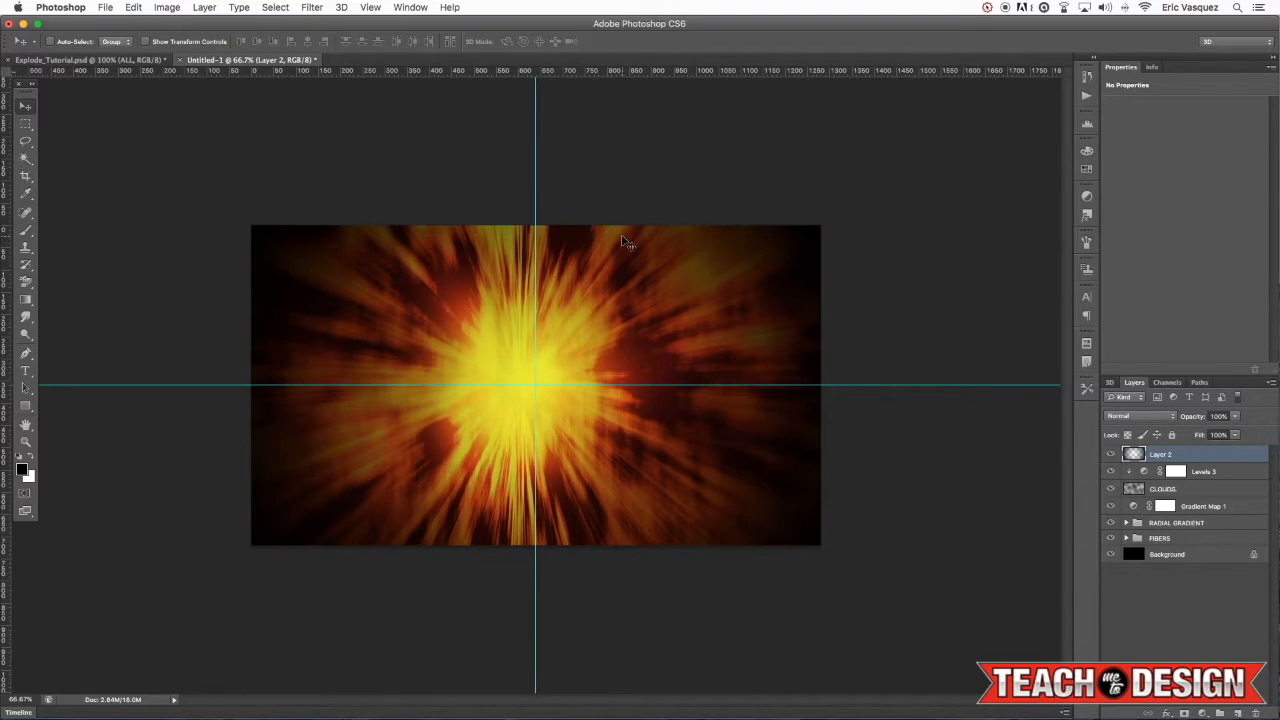
{"action": "key", "text": "super+semicolon"}
{"action": "left_click", "coordinate": [701, 262]}
{"action": "left_click", "coordinate": [937, 363]}
{"action": "key", "text": "super+t"}
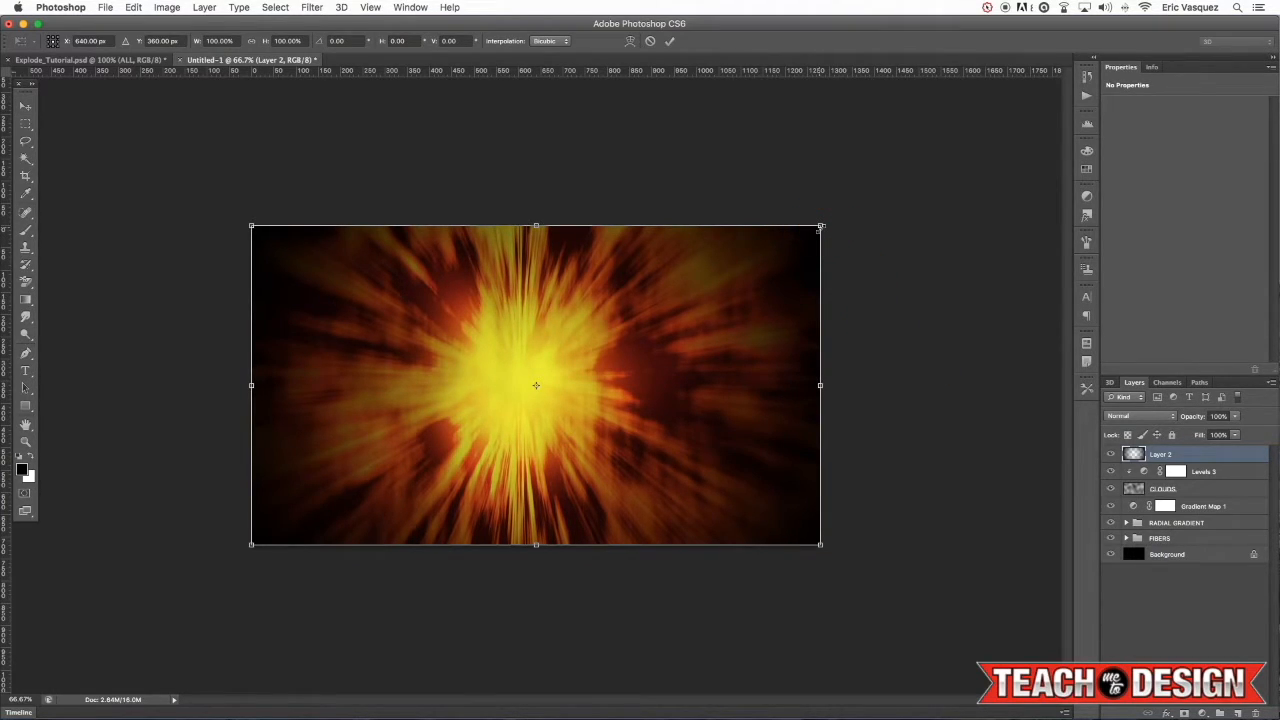
{"action": "left_click_drag", "start_coordinate": [820, 227], "coordinate": [894, 187]}
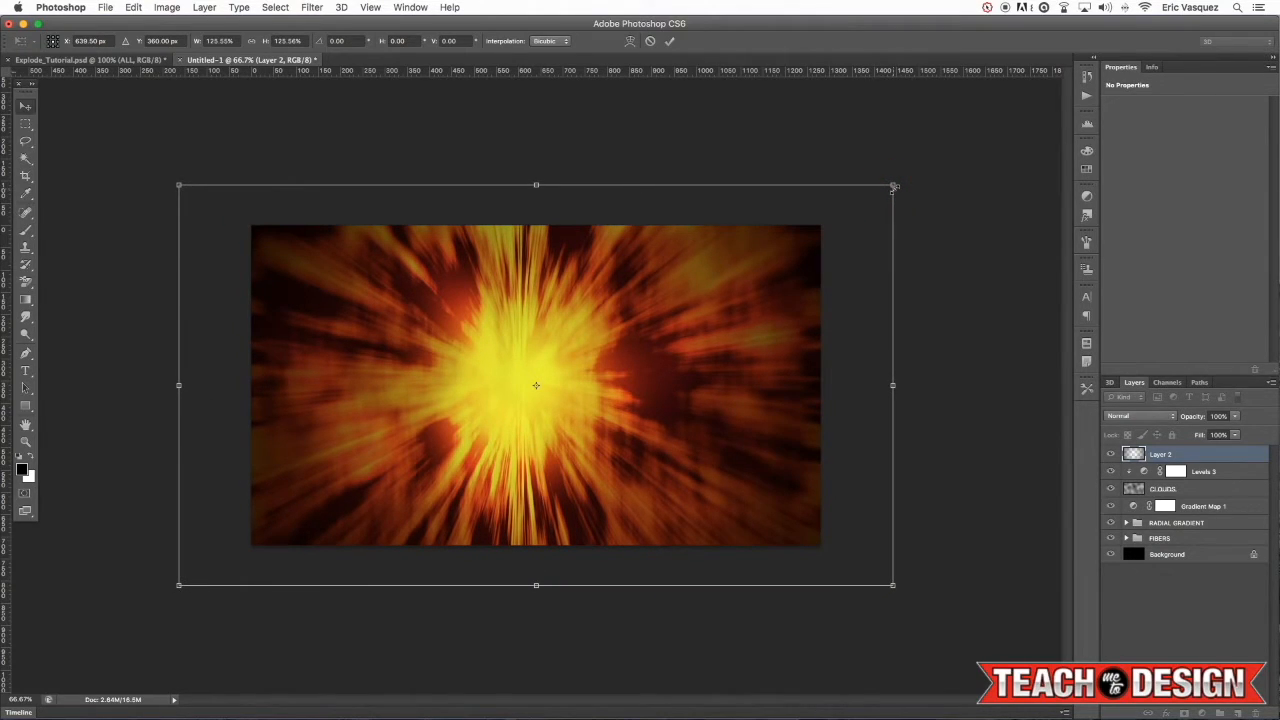
{"action": "key", "text": "Return"}
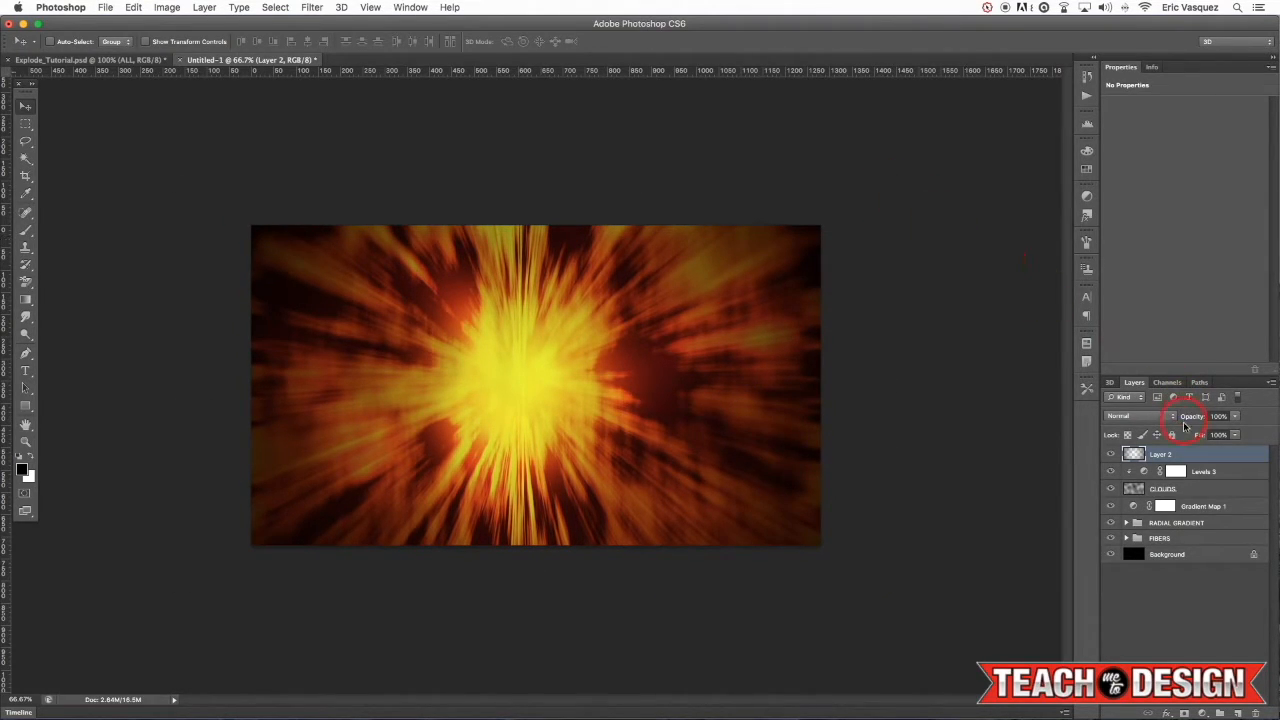
Step: Compare the image with the gradient layer hidden and shown, try the Overlay blend mode on it, and restore Normal
{"action": "left_click", "coordinate": [1110, 455]}
{"action": "left_click", "coordinate": [1110, 455]}
{"action": "left_click", "coordinate": [1140, 416]}
{"action": "left_click", "coordinate": [1122, 449]}
{"action": "left_click", "coordinate": [1140, 420]}
{"action": "left_click", "coordinate": [1128, 506]}
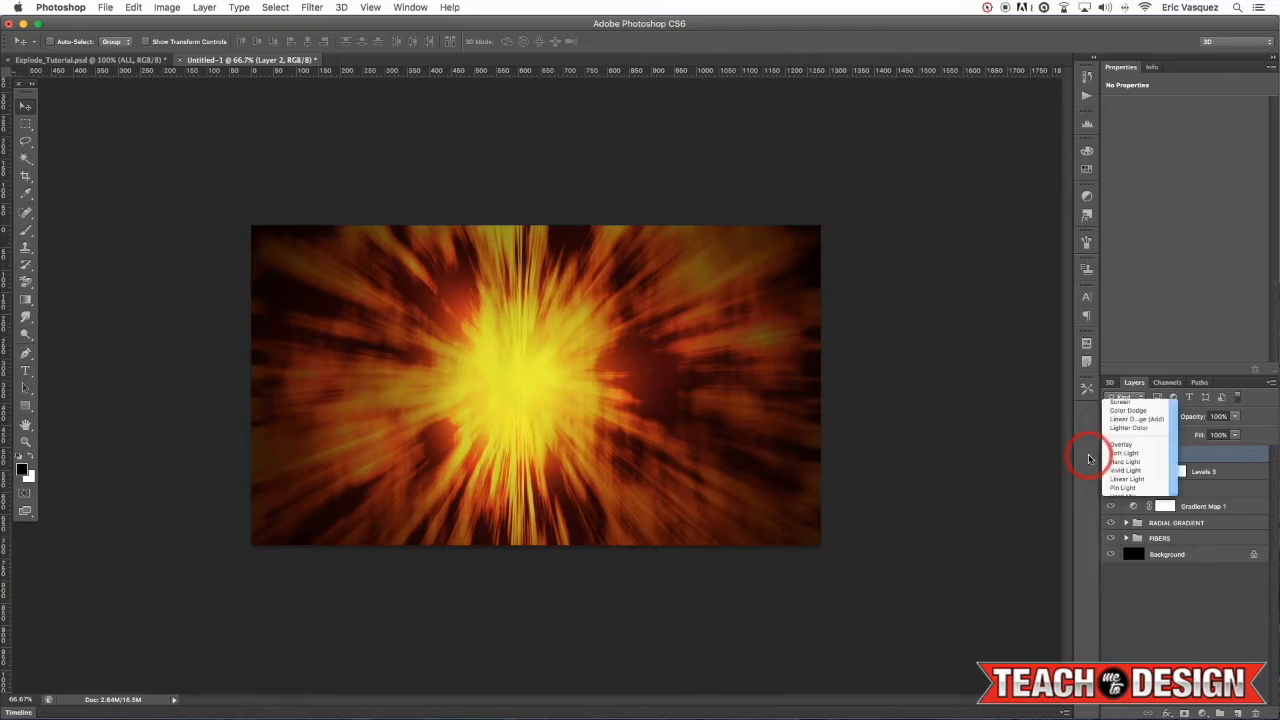
{"action": "left_click", "coordinate": [1118, 416]}
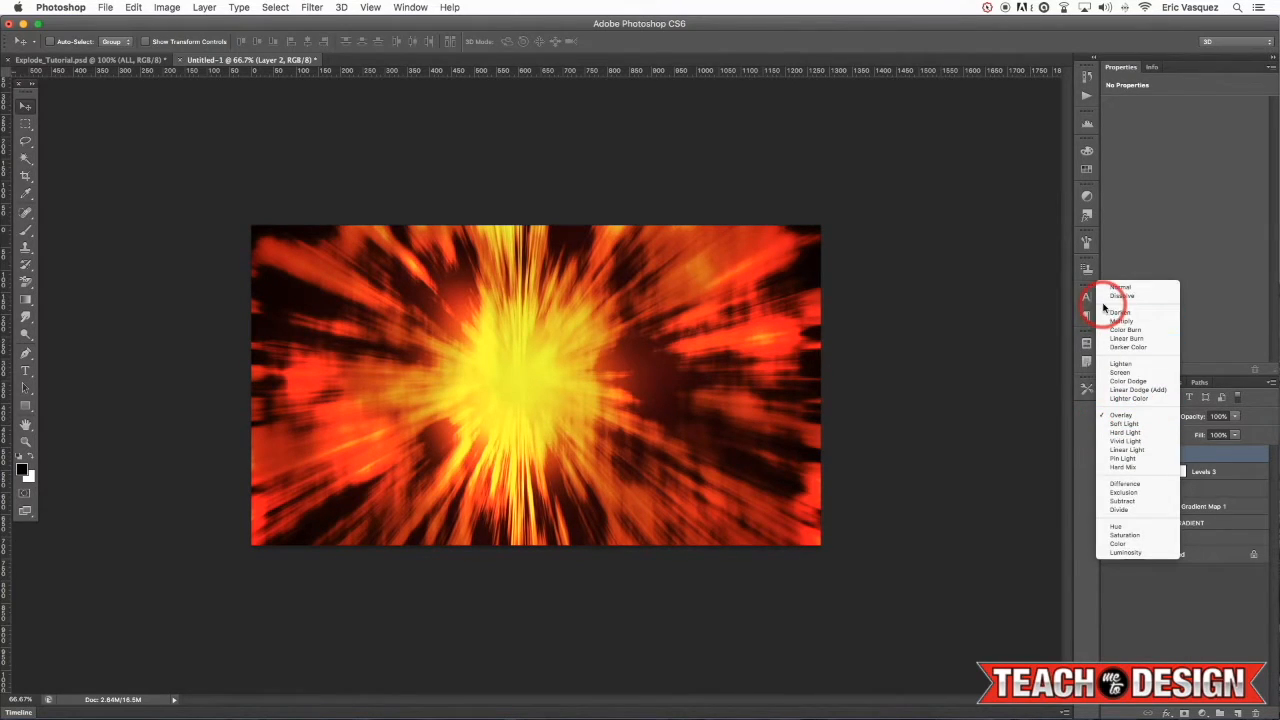
{"action": "left_click", "coordinate": [1111, 288]}
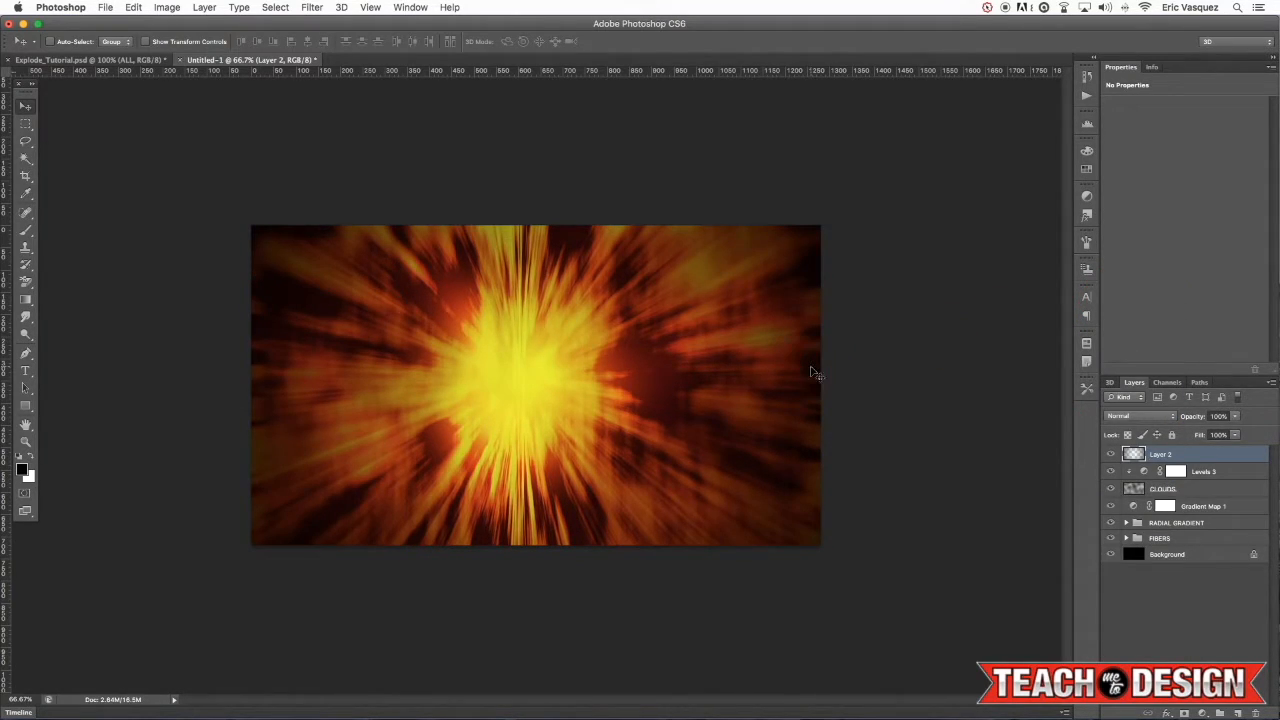
Step: Set the gradient layer's opacity to 75% and scale it down slightly around its center
{"action": "key", "text": "7"}
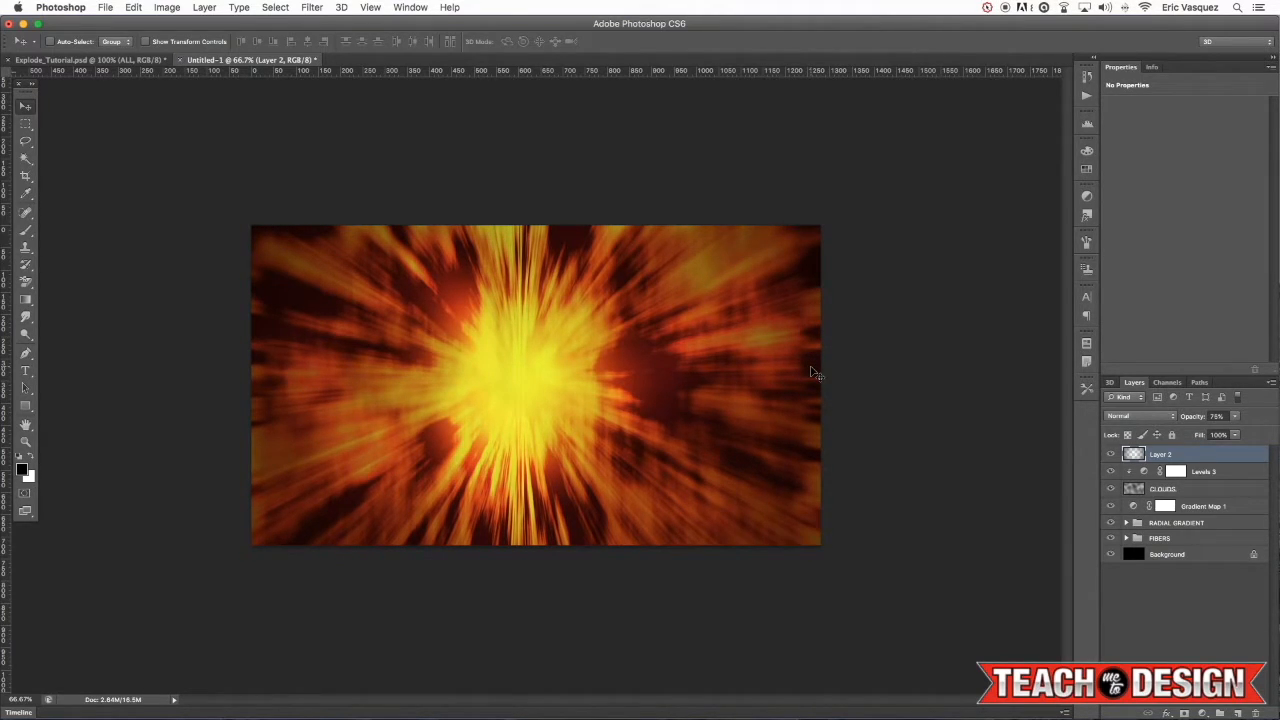
{"action": "key", "text": "super+t"}
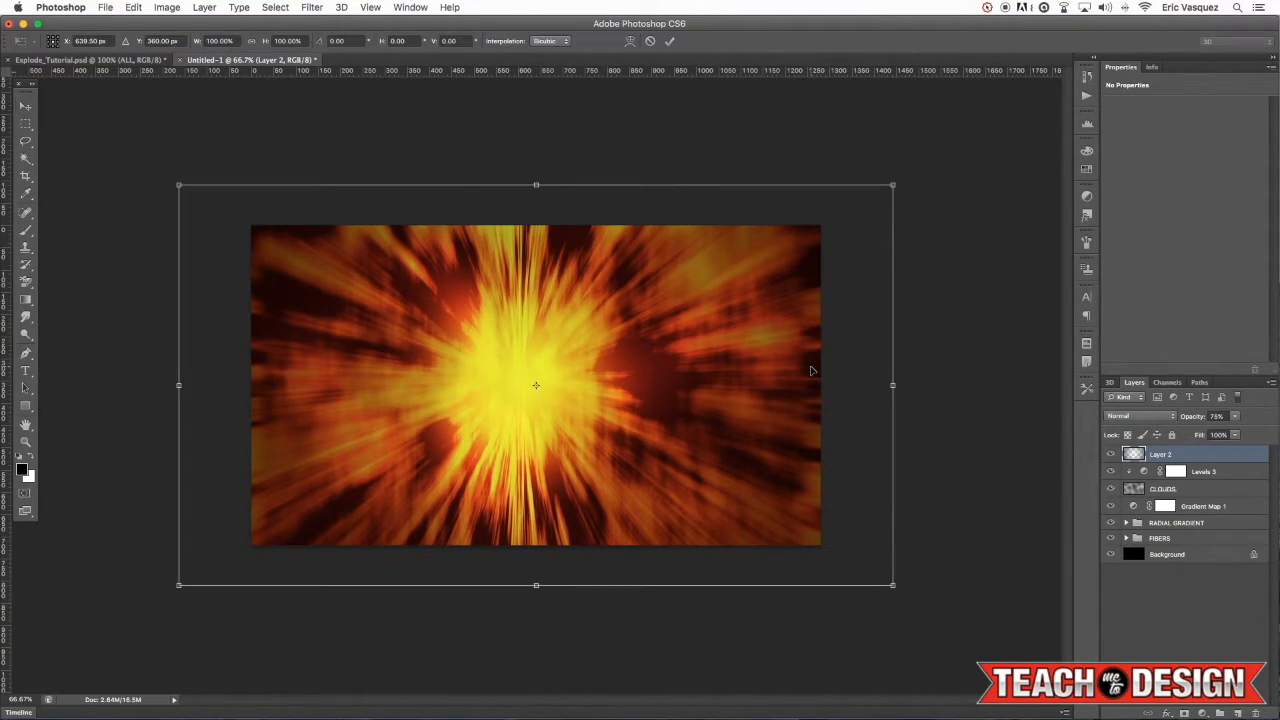
{"action": "left_click_drag", "start_coordinate": [895, 187], "coordinate": [868, 208]}
{"action": "key", "text": "super+minus"}
{"action": "key", "text": "super+minus"}
{"action": "key", "text": "super+minus"}
{"action": "key", "text": "super+minus"}
{"action": "key", "text": "super+minus"}
{"action": "key", "text": "super+minus"}
{"action": "key", "text": "Return"}
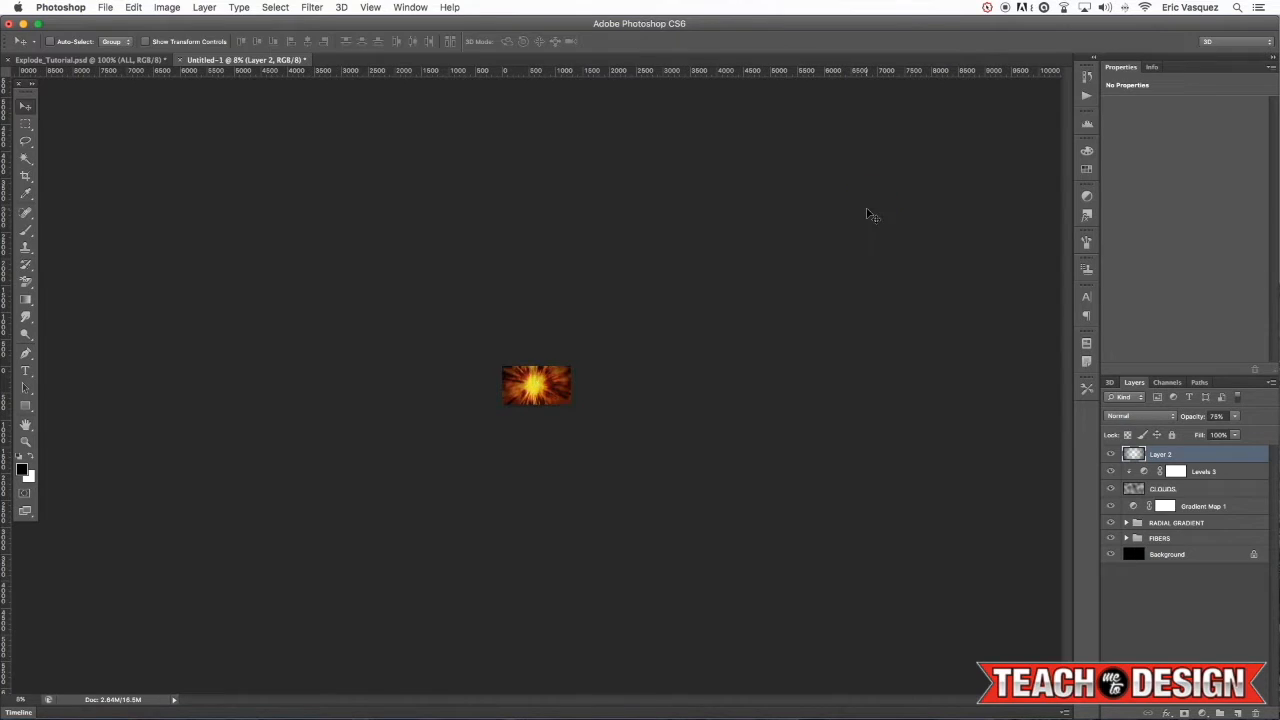
Step: Rename the gradient layer as VIGNETTE
{"action": "key", "text": "super+0"}
{"action": "key", "text": "super+1"}
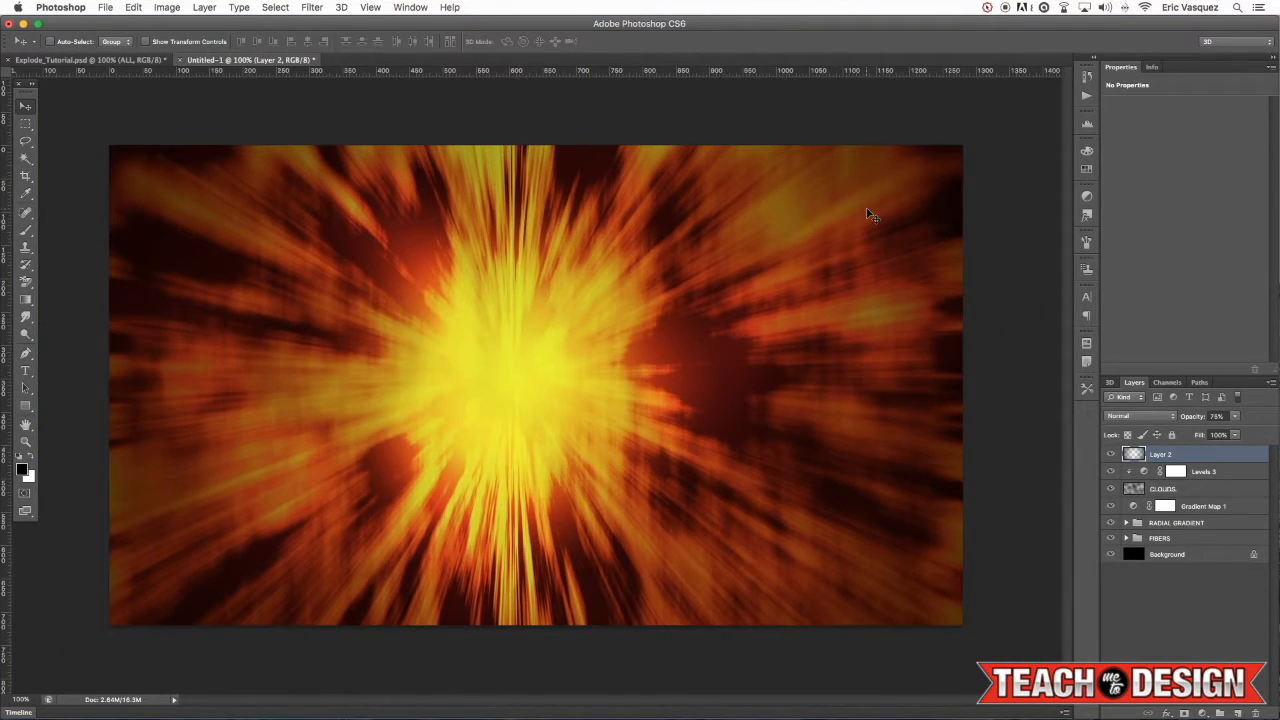
{"action": "key", "text": "super+minus"}
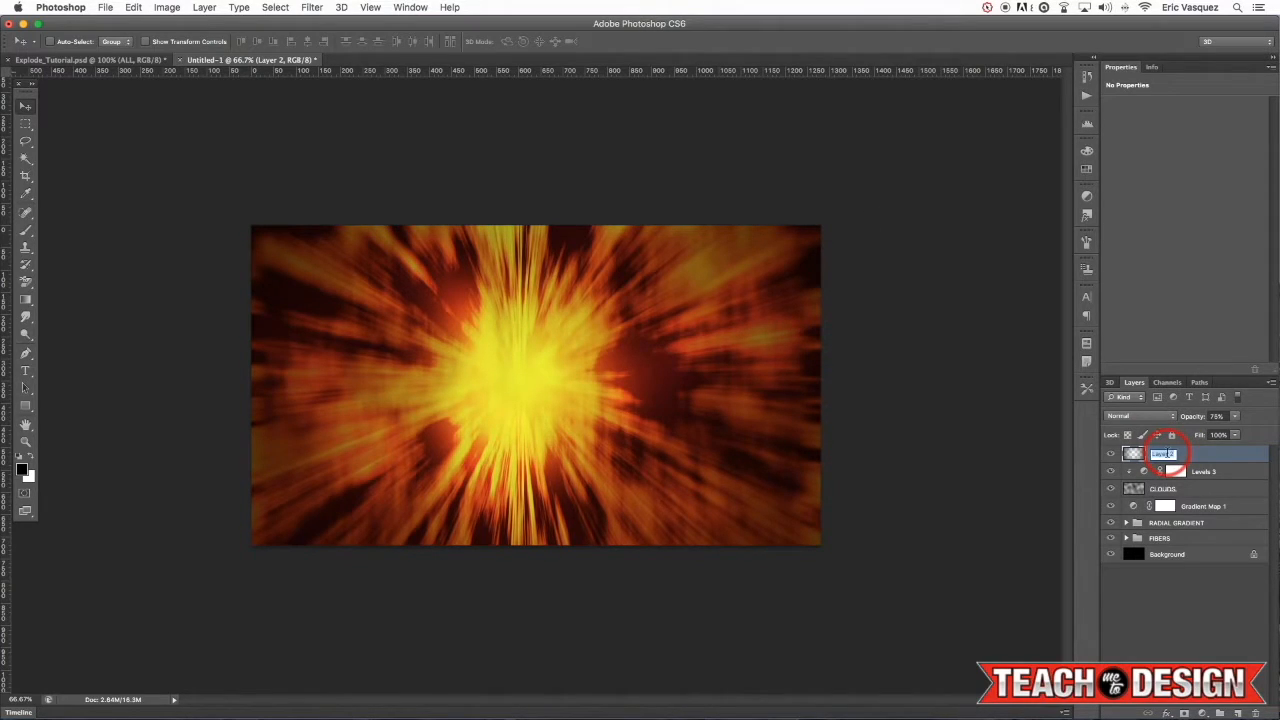
{"action": "key", "text": "Return"}
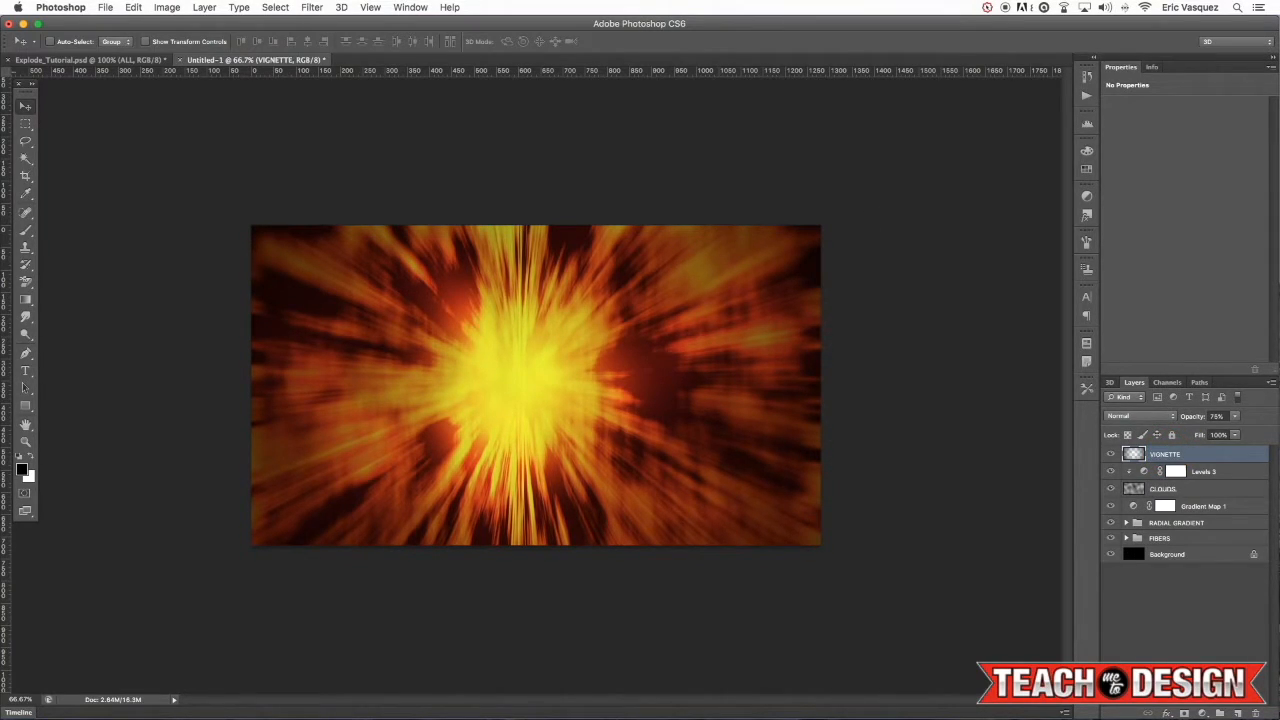
Step: Add a black-filled layer above VIGNETTE and apply Add Noise at 195.35%, Uniform and Monochromatic
{"action": "key", "text": "super+shift+alt+n"}
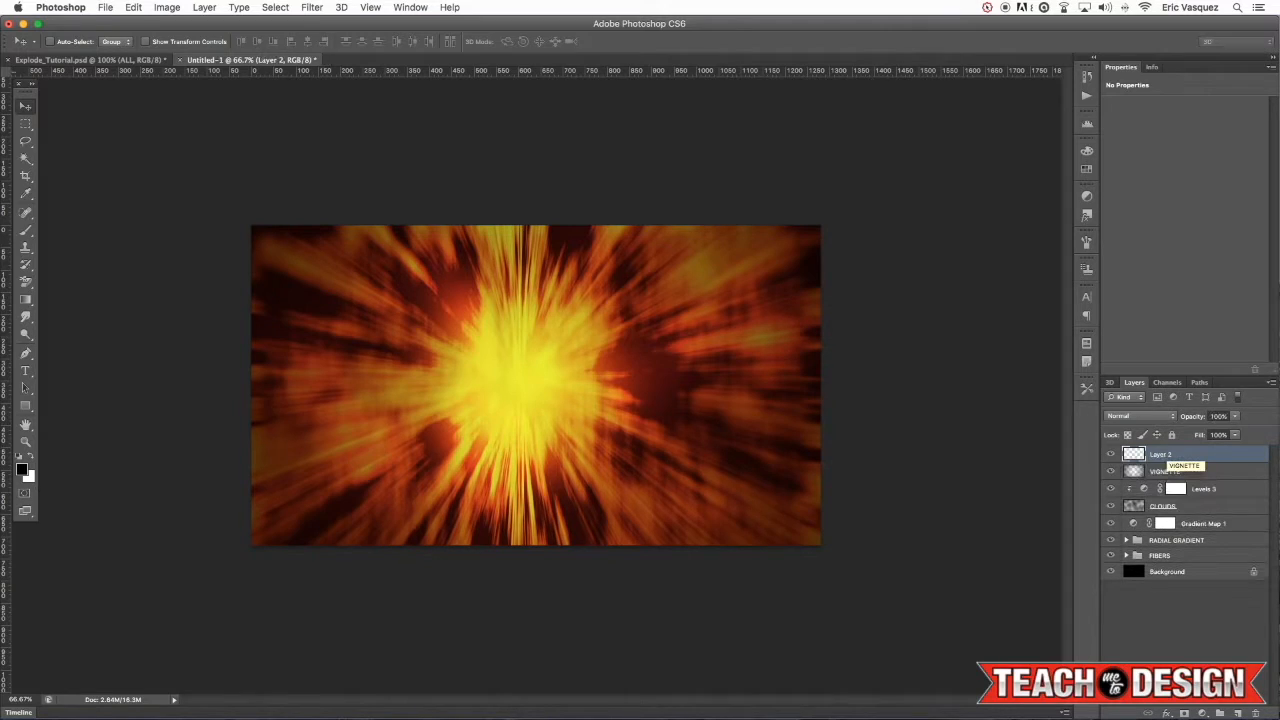
{"action": "key", "text": "alt+BackSpace"}
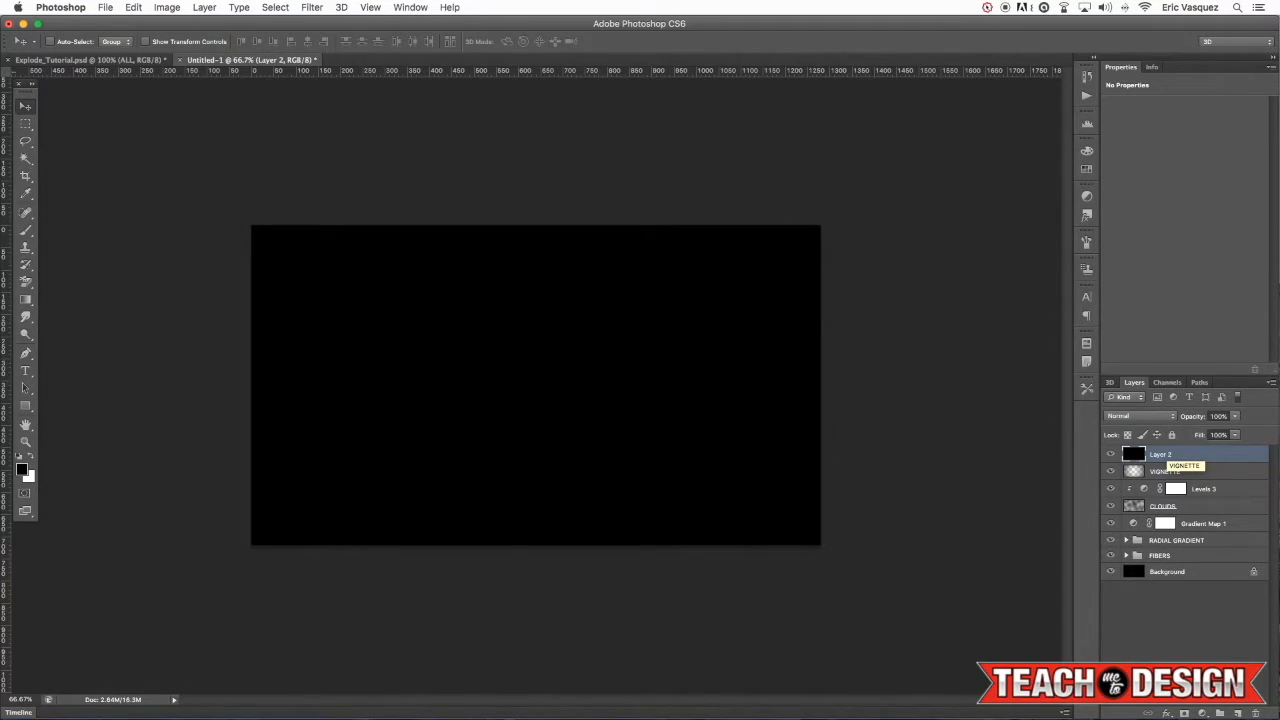
{"action": "left_click", "coordinate": [314, 8]}
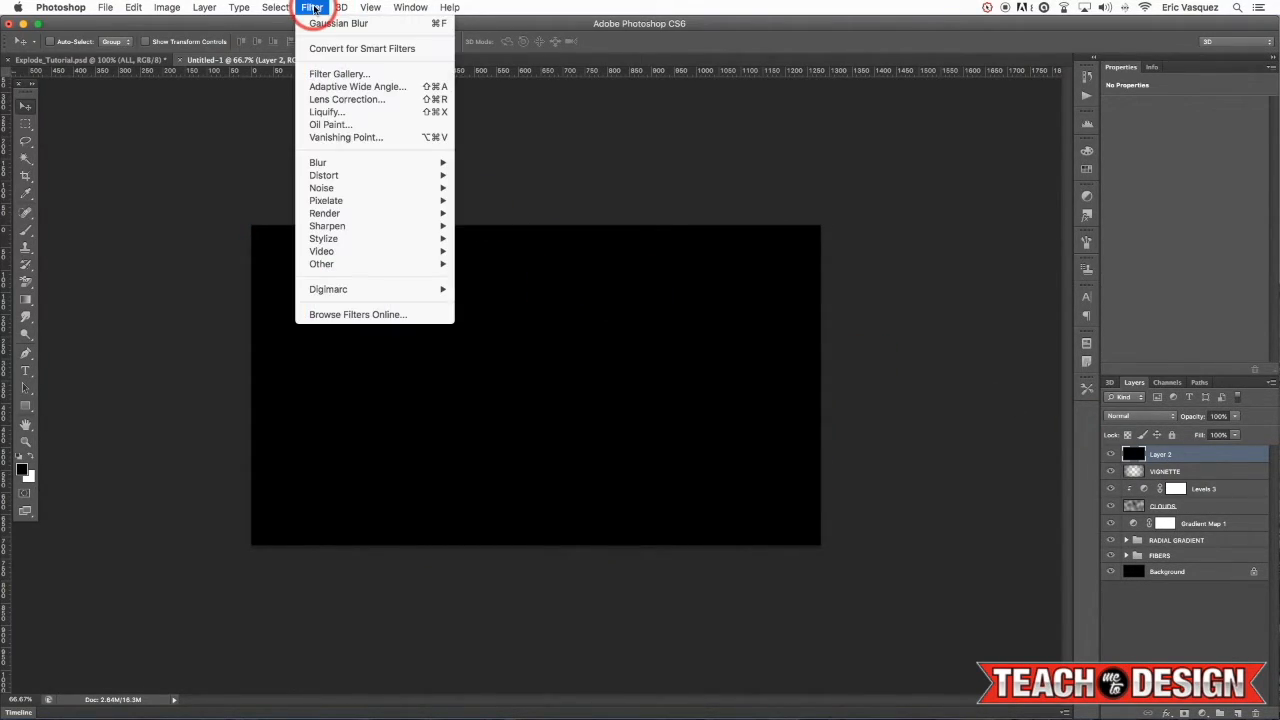
{"action": "left_click", "coordinate": [321, 188]}
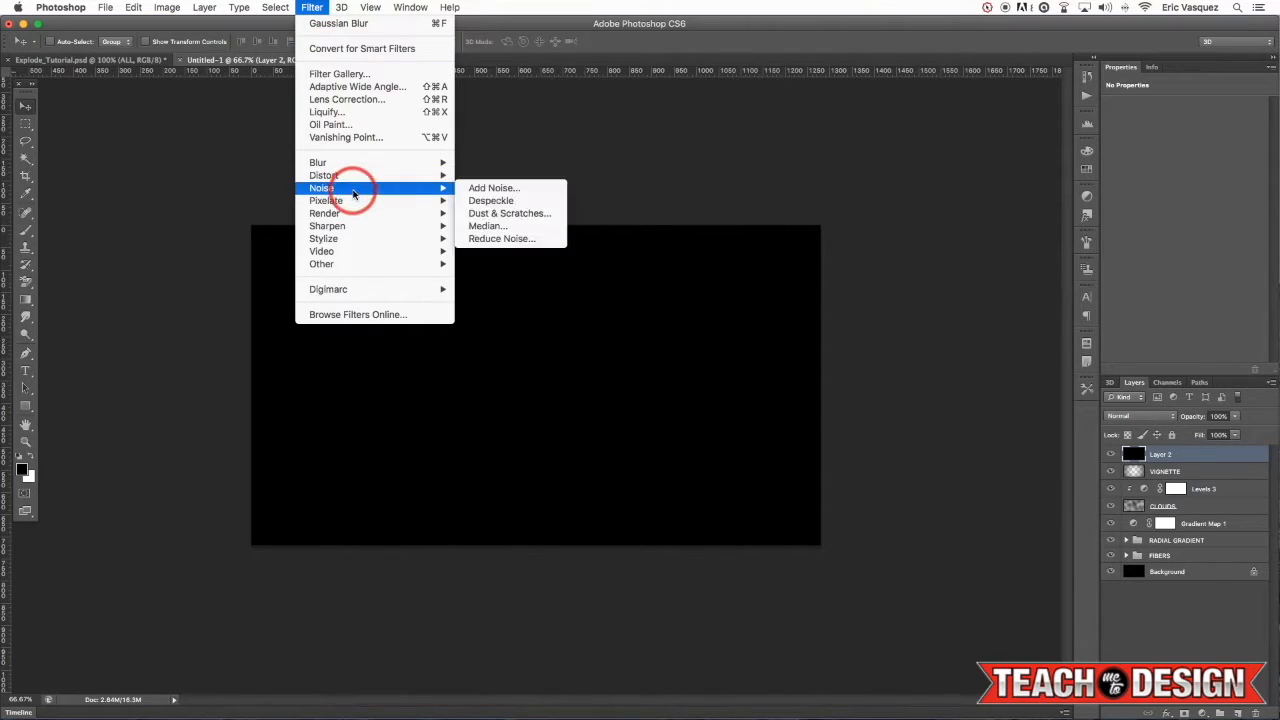
{"action": "left_click", "coordinate": [493, 189]}
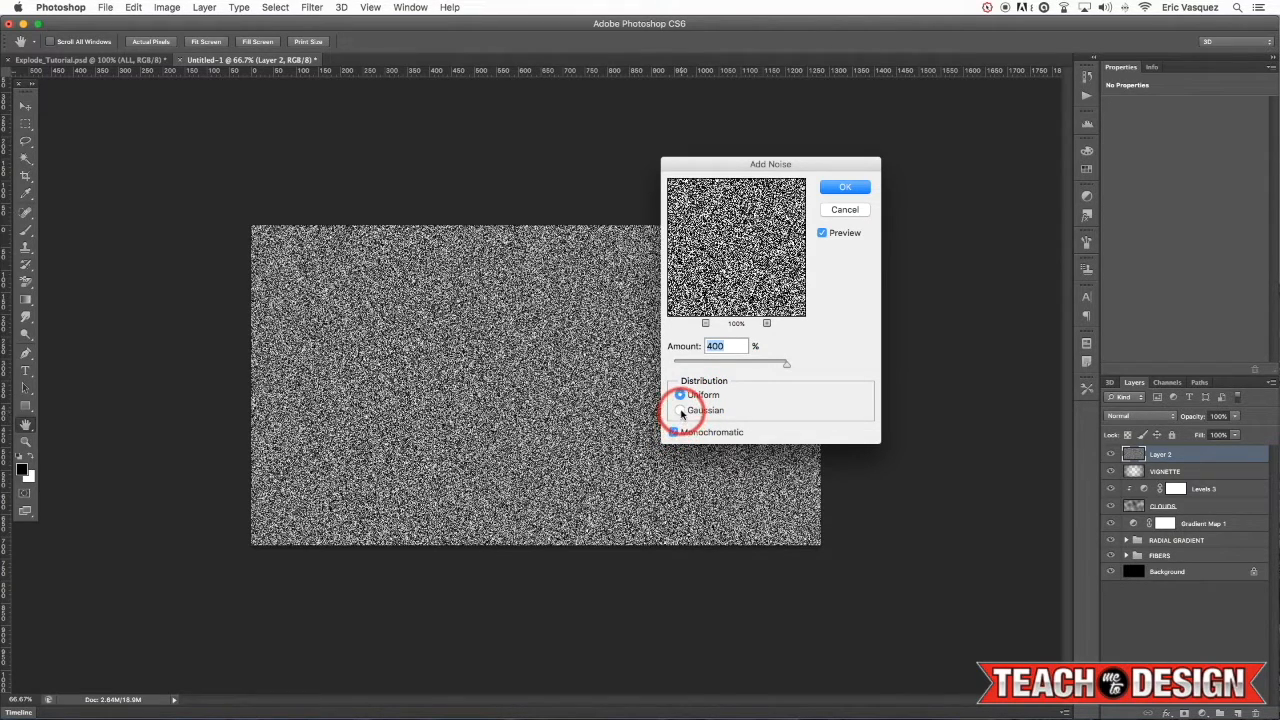
{"action": "left_click_drag", "start_coordinate": [784, 364], "coordinate": [729, 363]}
{"action": "left_click", "coordinate": [849, 189]}
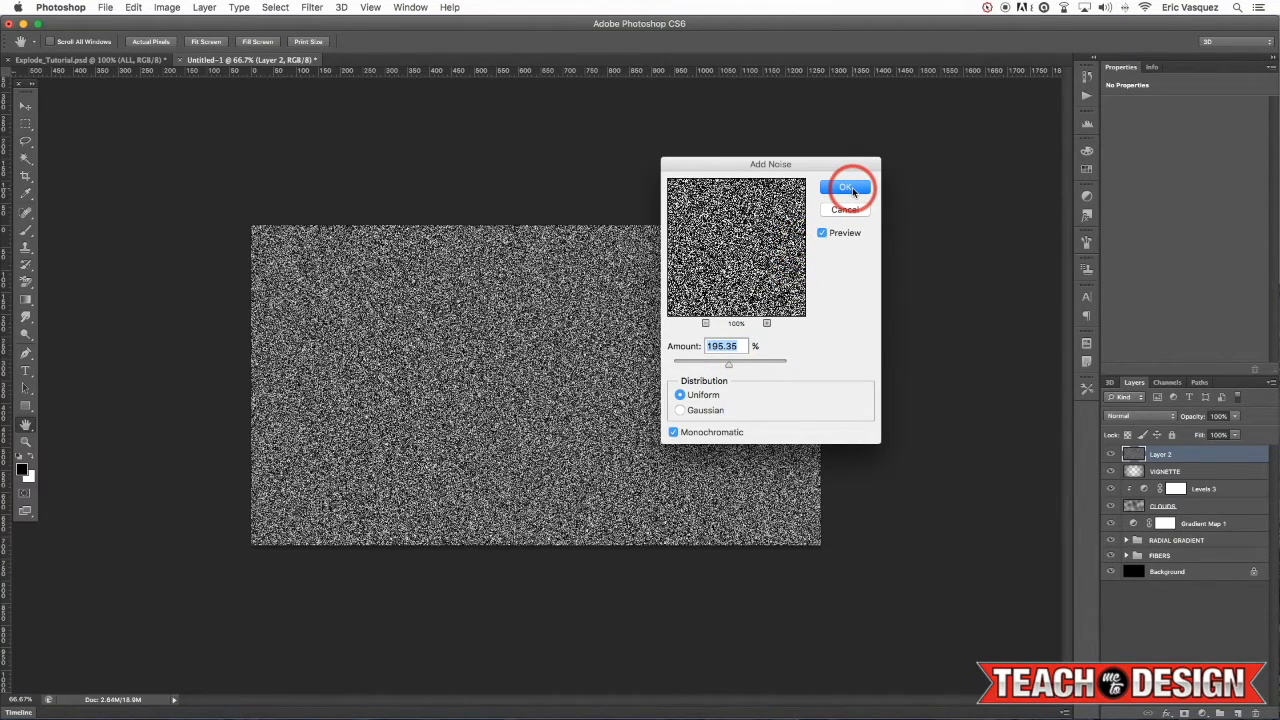
Step: Set the noise layer's blend mode to Screen and apply a Radial Blur with amount 14, Zoom method and Best quality
{"action": "left_click", "coordinate": [1138, 417]}
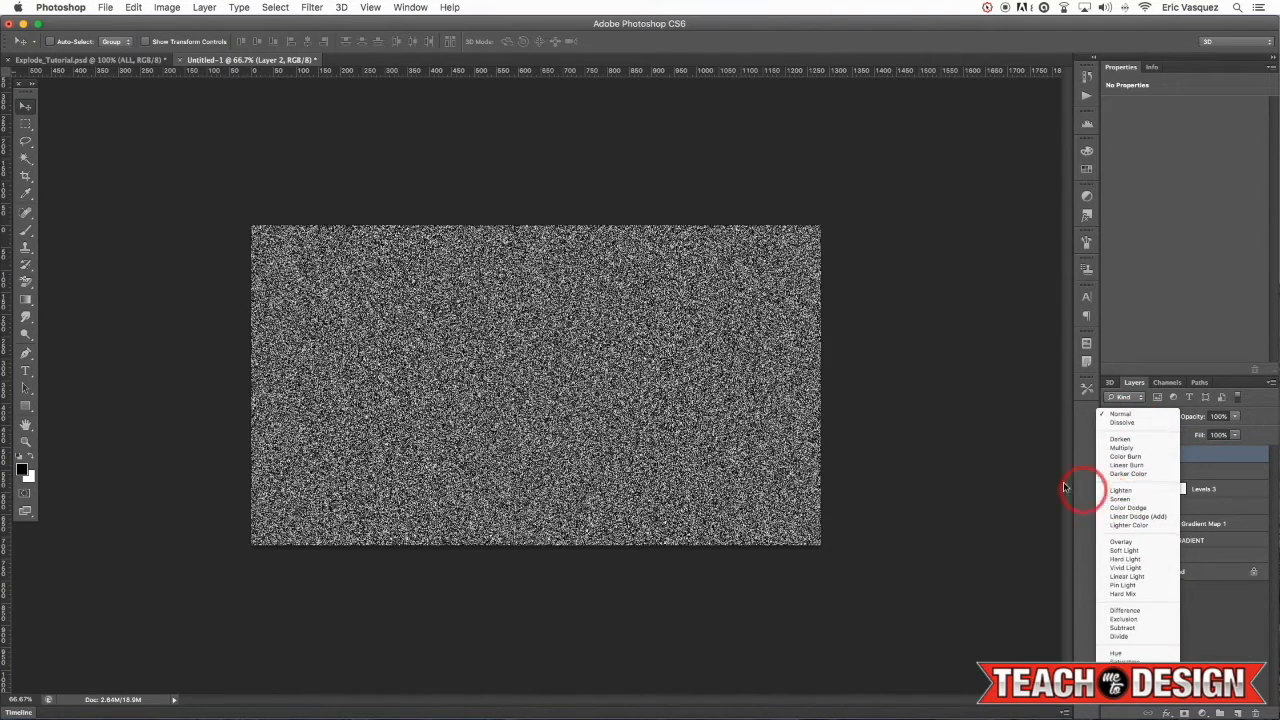
{"action": "left_click", "coordinate": [1120, 500]}
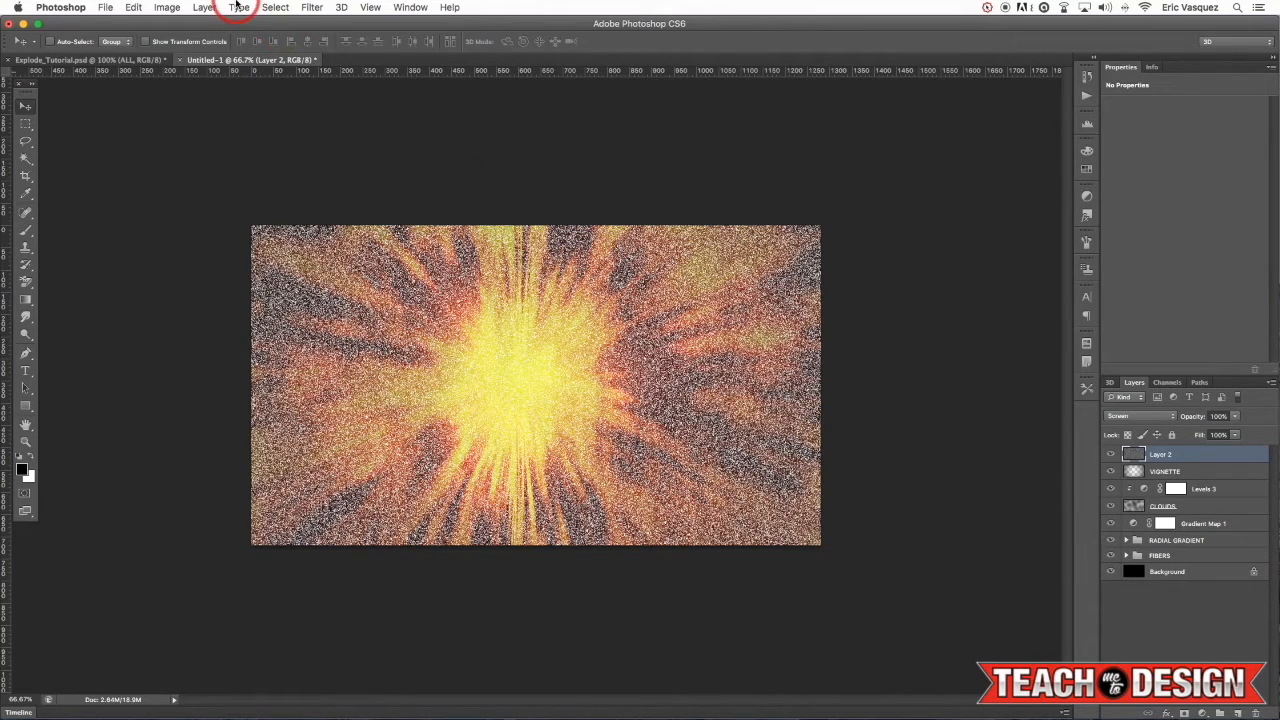
{"action": "left_click", "coordinate": [311, 8]}
{"action": "mouse_move", "coordinate": [322, 163]}
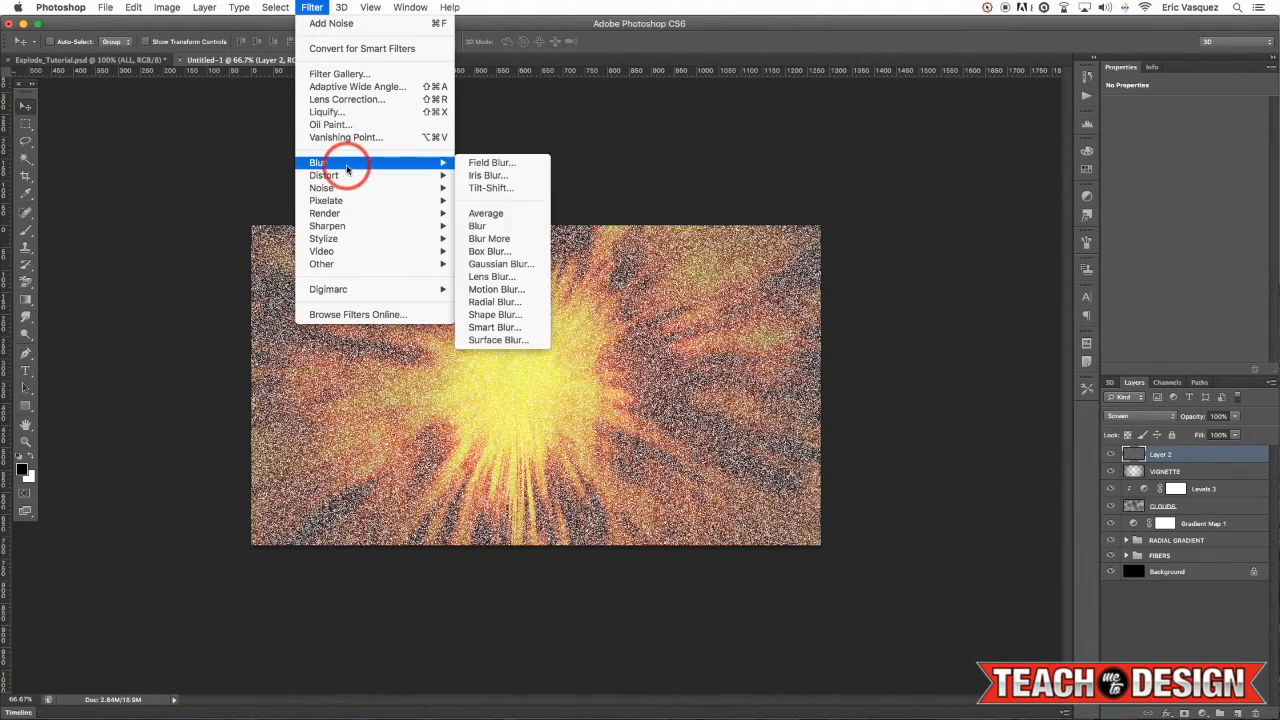
{"action": "left_click", "coordinate": [512, 302]}
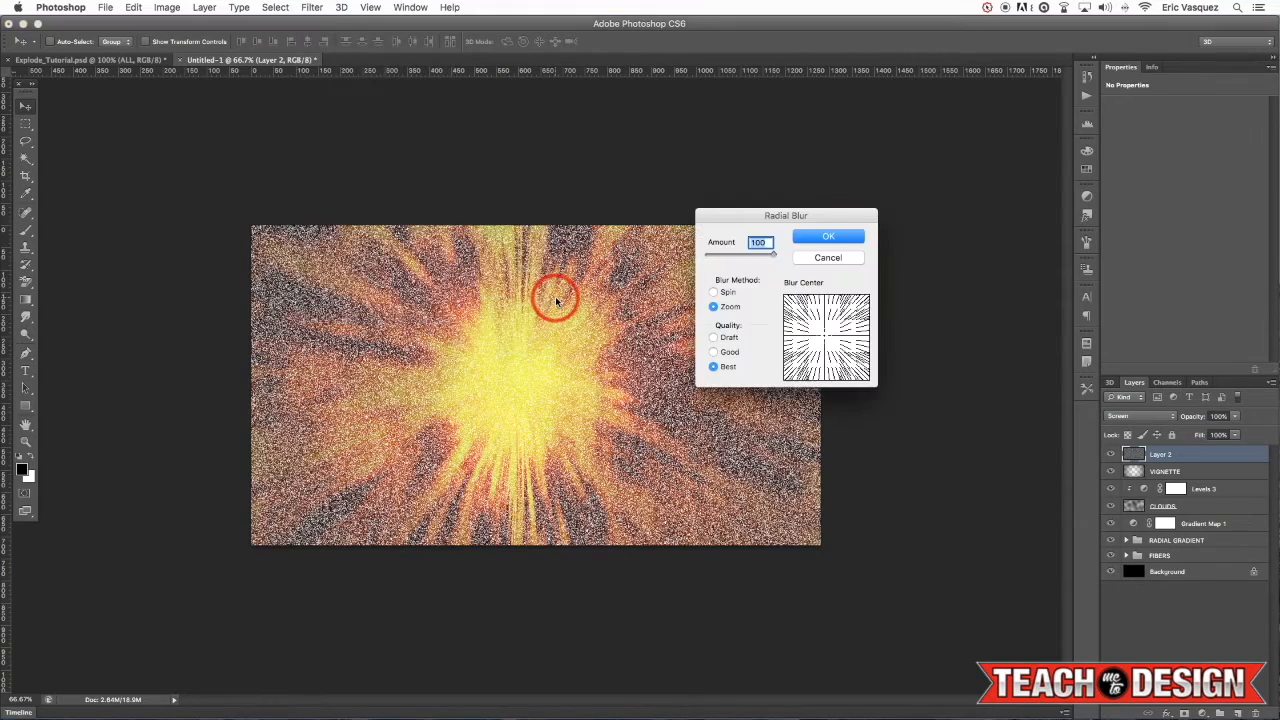
{"action": "left_click_drag", "start_coordinate": [771, 215], "coordinate": [886, 259]}
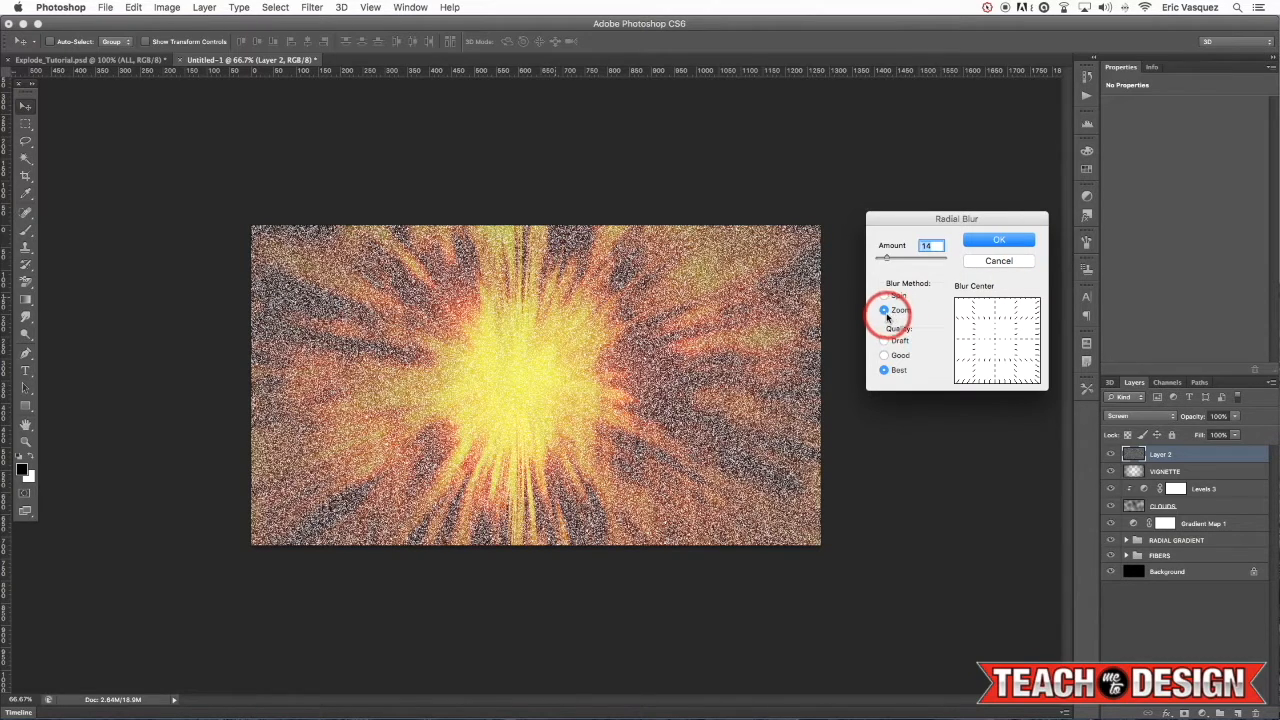
{"action": "left_click", "coordinate": [1012, 240]}
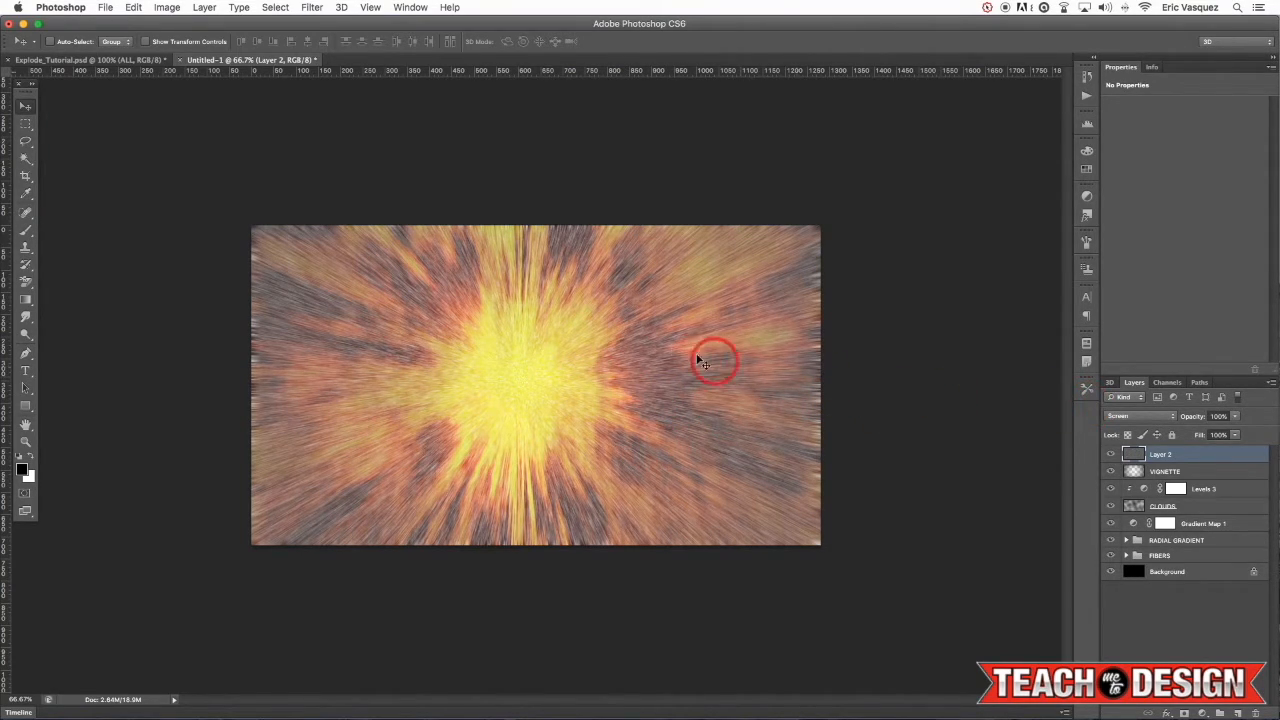
Step: Change the noise layer's blend mode to Overlay and scale it up from the center well beyond the canvas edges
{"action": "left_click", "coordinate": [1130, 416]}
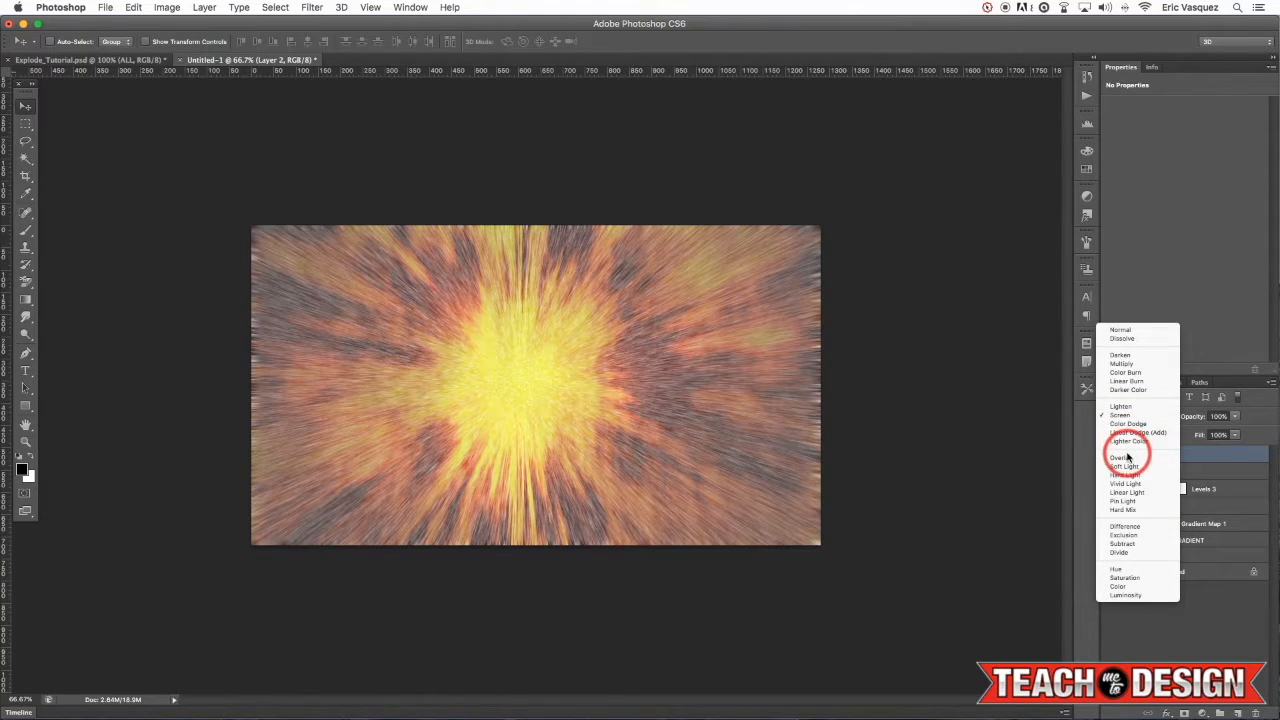
{"action": "left_click", "coordinate": [1124, 457]}
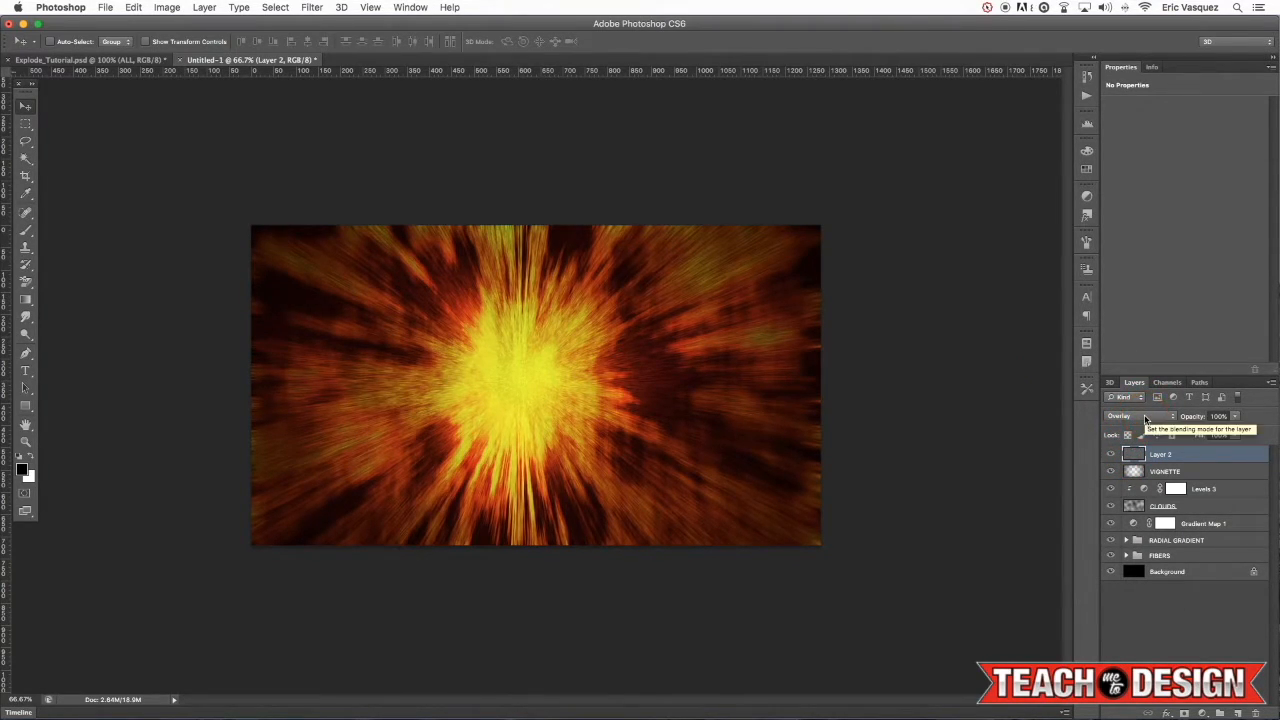
{"action": "key", "text": "super+t"}
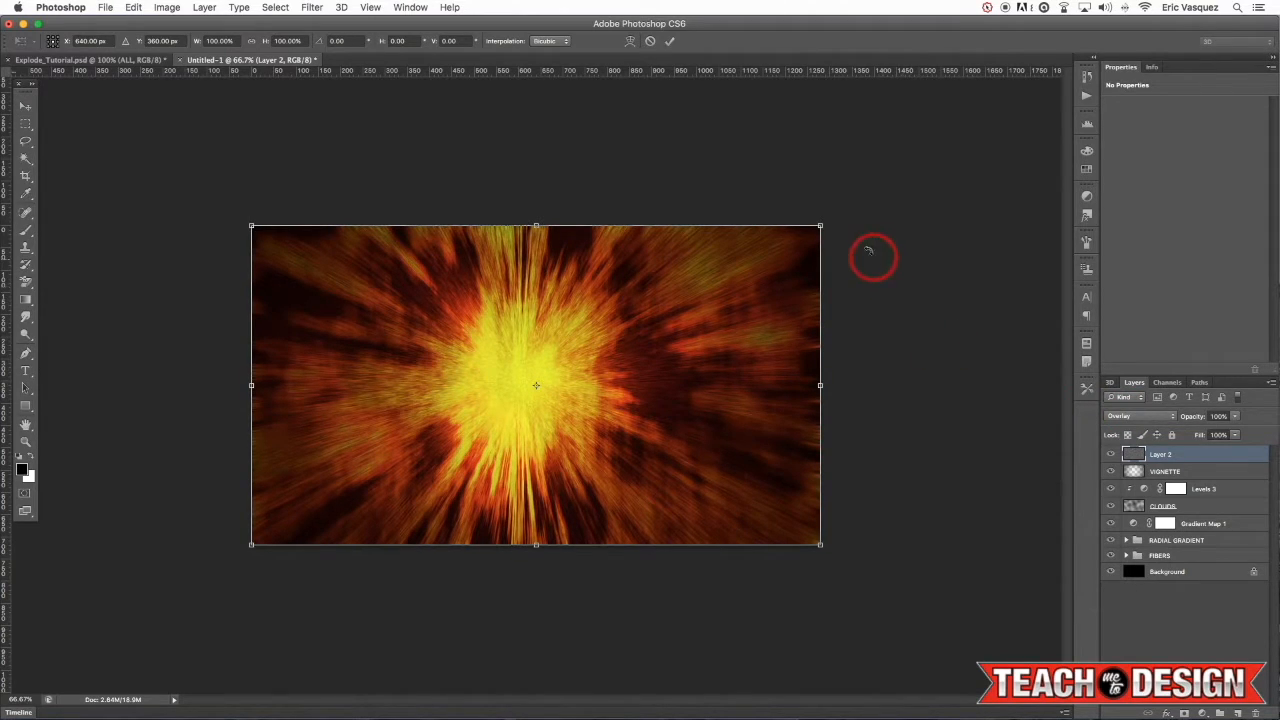
{"action": "left_click_drag", "start_coordinate": [820, 217], "coordinate": [990, 98]}
{"action": "key", "text": "Return"}
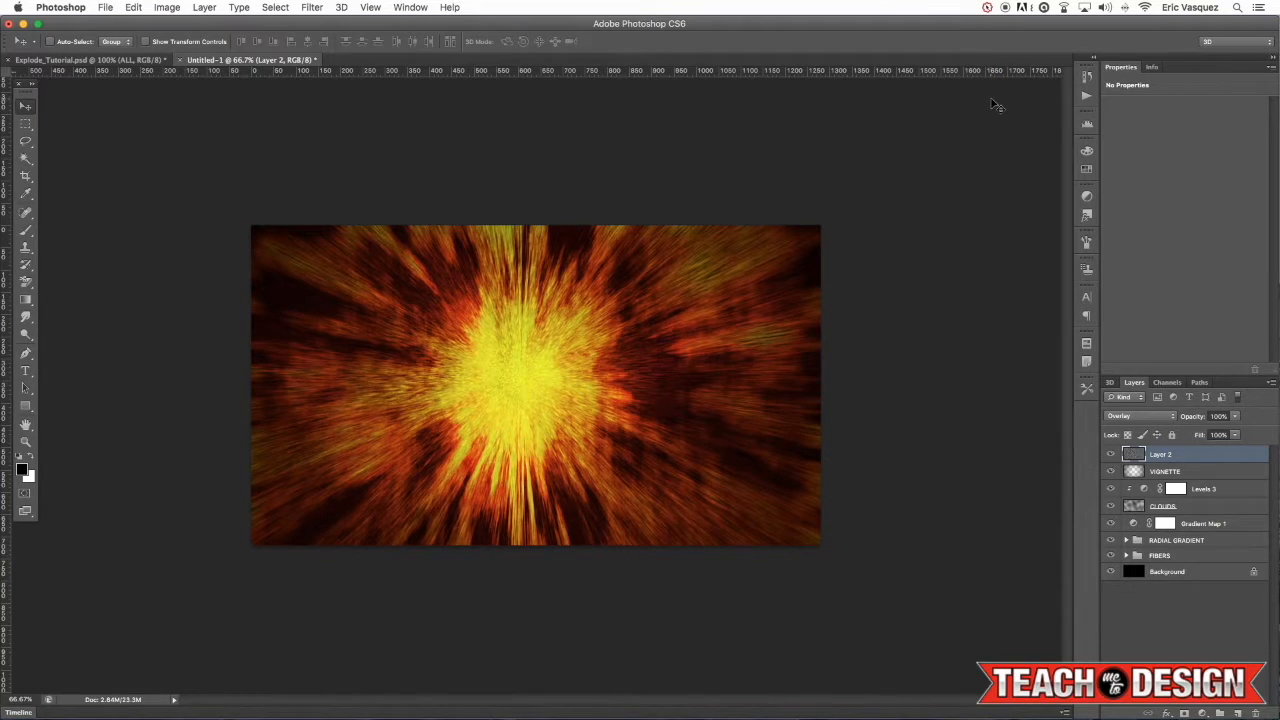
Step: Lower the noise layer's opacity to 30% and rename it as NOISE
{"action": "key", "text": "3"}
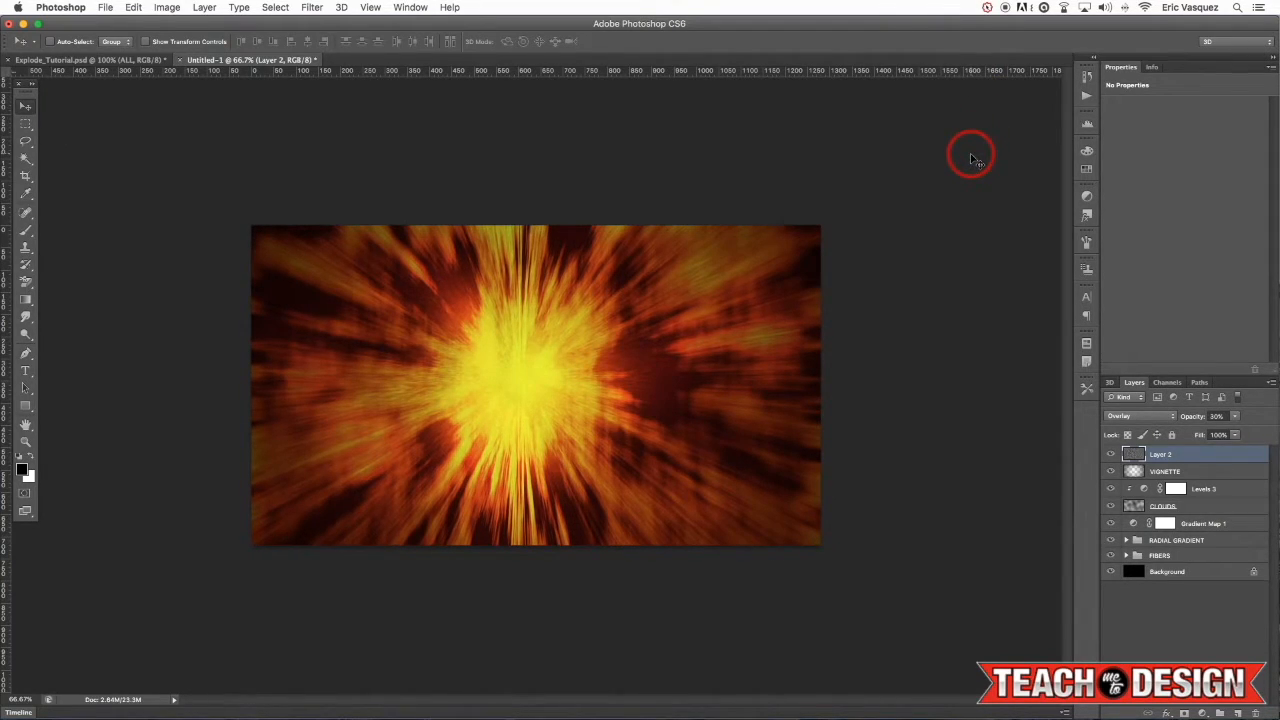
{"action": "double_click", "coordinate": [1158, 454]}
{"action": "type", "text": "NOISE"}
{"action": "key", "text": "Return"}
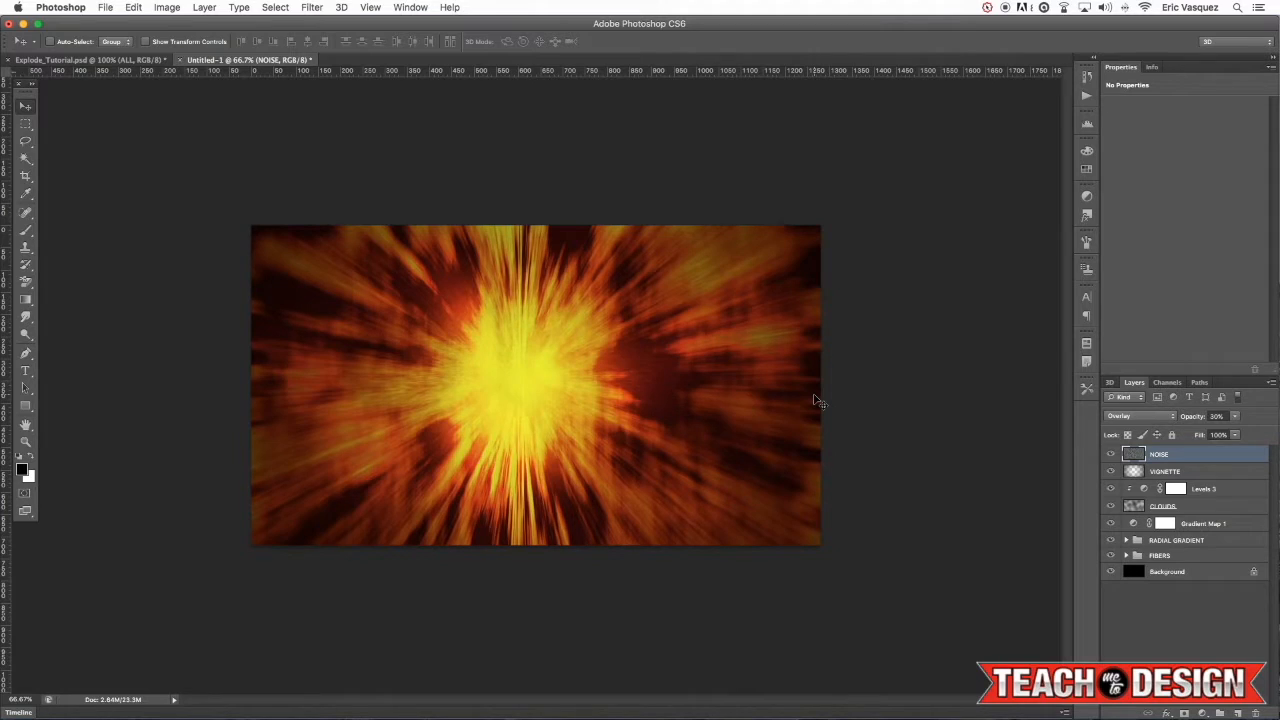
Step: Add a new layer above NOISE and write the text EXPLODE across the middle of the canvas
{"action": "left_click", "coordinate": [1236, 713]}
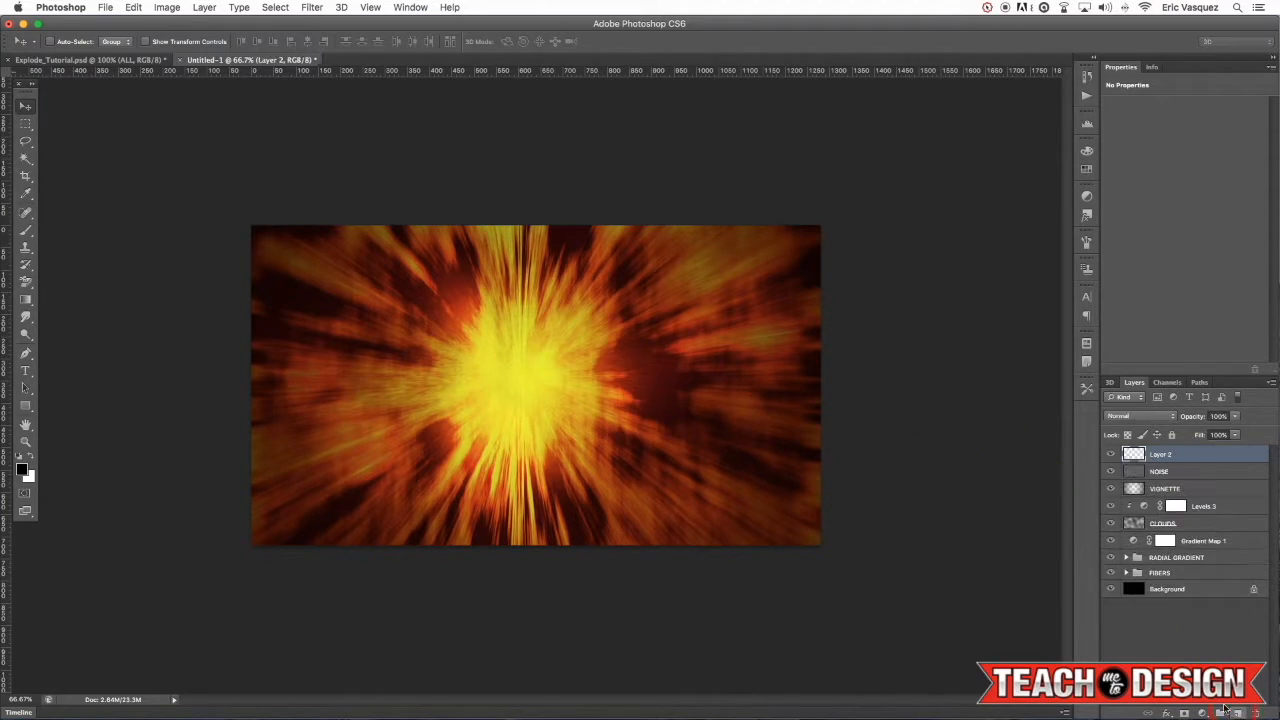
{"action": "key", "text": "v"}
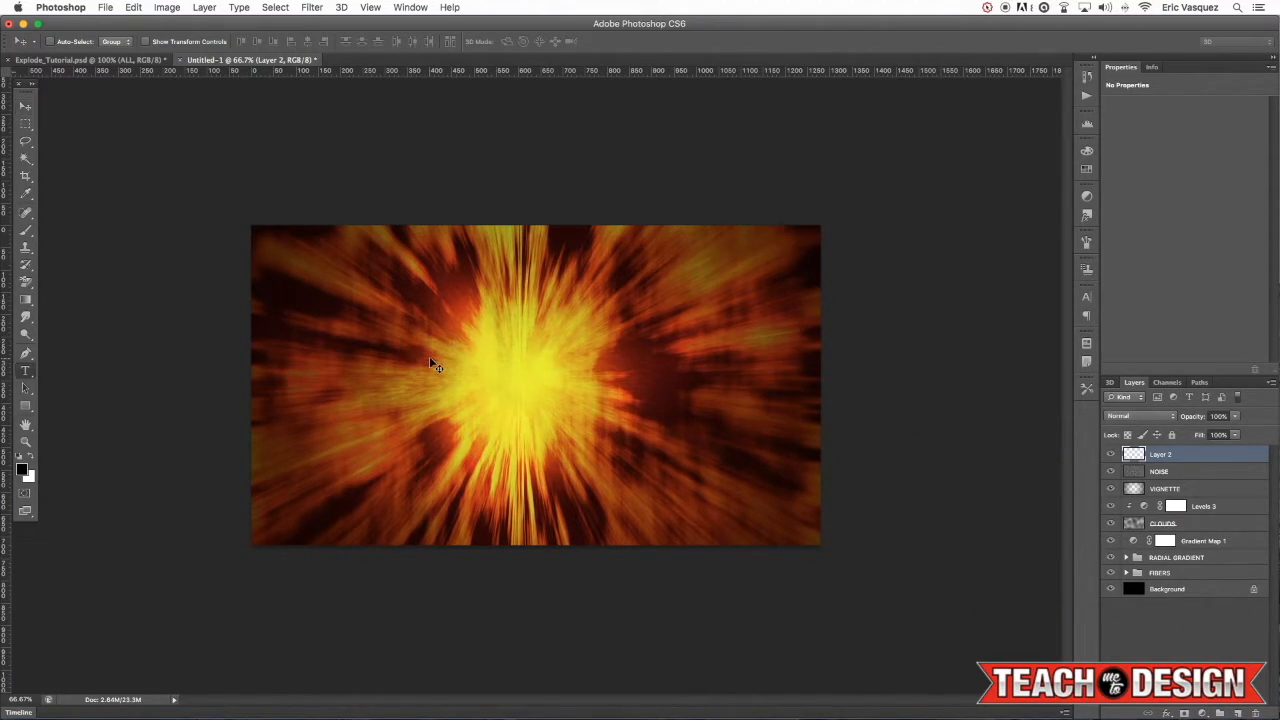
{"action": "key", "text": "t"}
{"action": "left_click", "coordinate": [353, 378]}
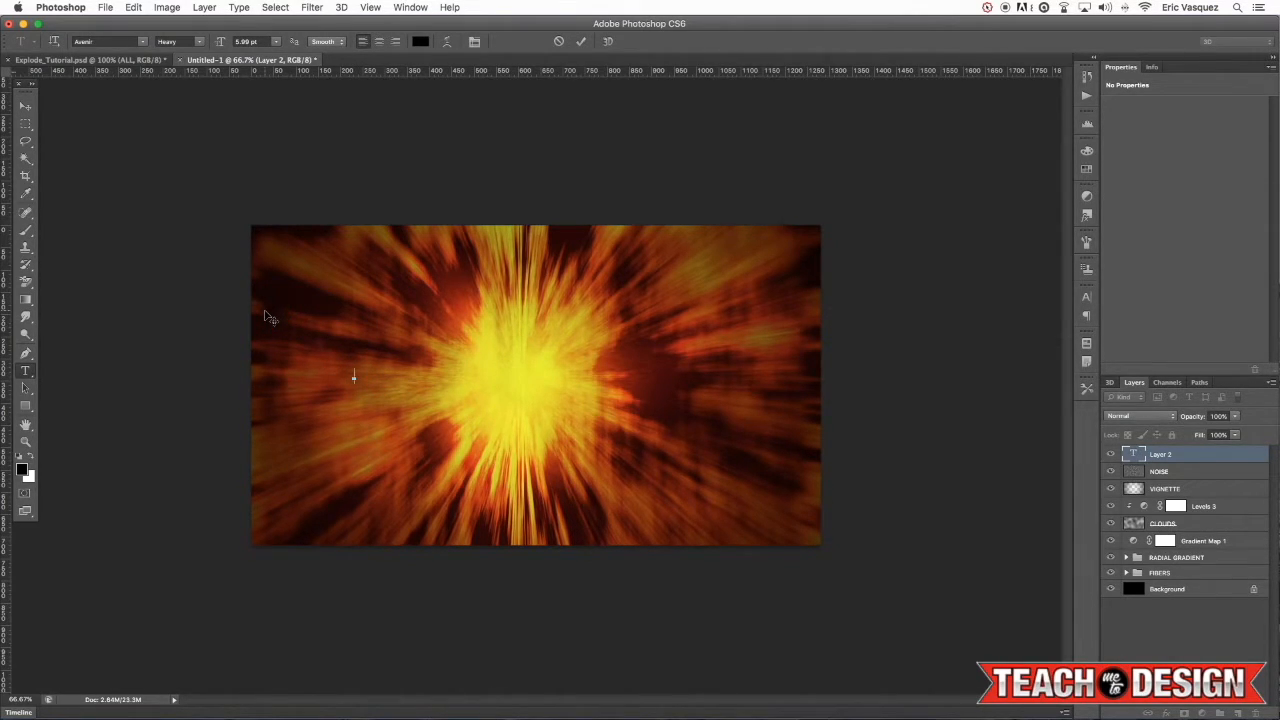
{"action": "left_click", "coordinate": [338, 366]}
{"action": "type", "text": "EXPLODE"}
Step: Enlarge the whole EXPLODE text to 41.99 pt
{"action": "key", "text": "super+a"}
{"action": "left_click", "coordinate": [406, 148]}
{"action": "key", "text": "super+shift+period"}
{"action": "key", "text": "super+shift+period"}
{"action": "key", "text": "super+shift+period"}
{"action": "key", "text": "super+shift+period"}
{"action": "key", "text": "super+shift+period"}
{"action": "key", "text": "super+shift+period"}
{"action": "key", "text": "super+shift+period"}
{"action": "key", "text": "super+shift+period"}
{"action": "key", "text": "super+shift+period"}
{"action": "key", "text": "super+shift+period"}
{"action": "key", "text": "super+shift+period"}
{"action": "key", "text": "super+shift+period"}
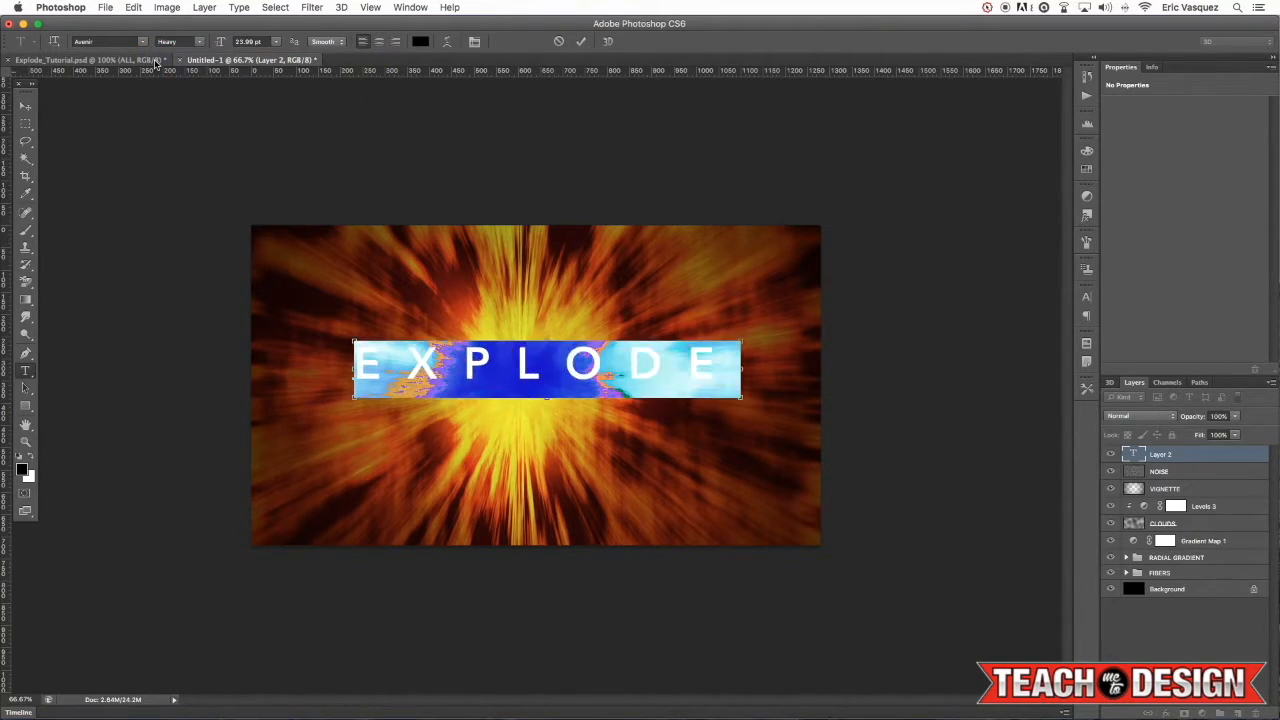
{"action": "key", "text": "super+shift+period"}
{"action": "key", "text": "super+shift+period"}
{"action": "key", "text": "super+shift+period"}
{"action": "key", "text": "super+shift+period"}
{"action": "key", "text": "super+shift+period"}
{"action": "key", "text": "super+shift+period"}
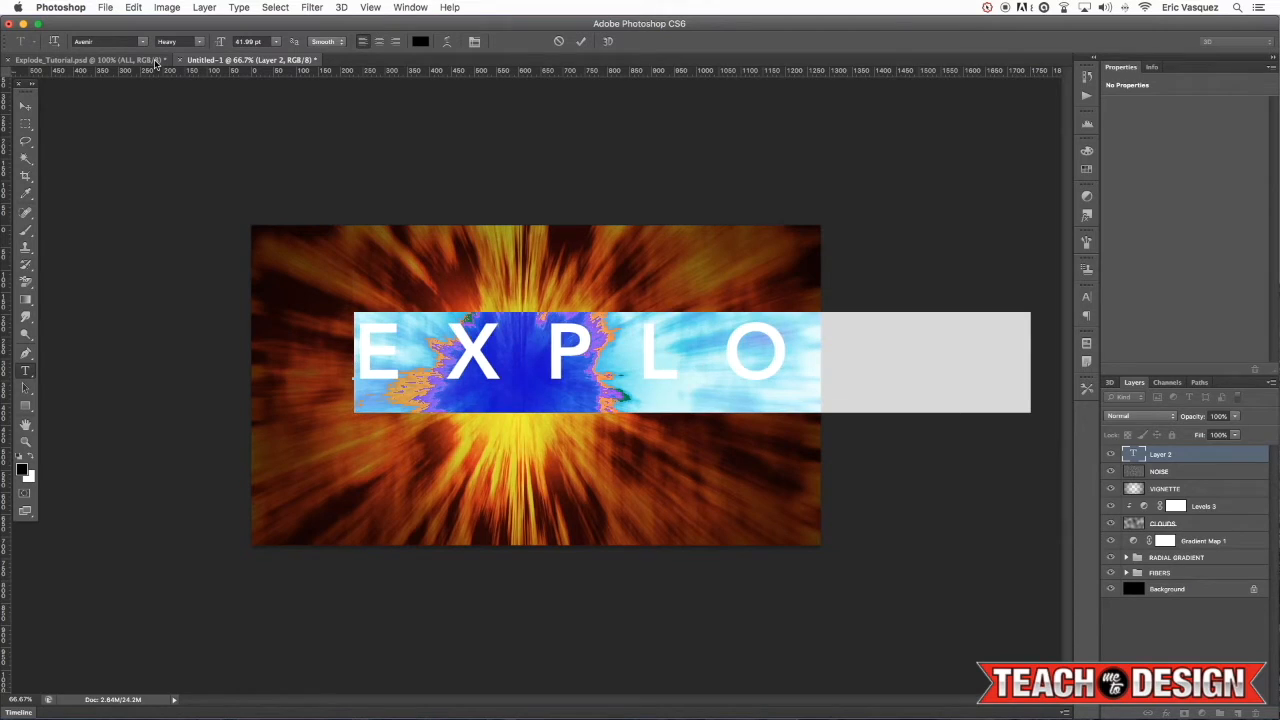
Step: Reduce the tracking of the EXPLODE text so the whole word fits inside the canvas
{"action": "key", "text": "alt+Left"}
{"action": "key", "text": "alt+Left"}
{"action": "key", "text": "alt+Left"}
{"action": "key", "text": "alt+Left"}
{"action": "key", "text": "alt+Left"}
{"action": "key", "text": "alt+Left"}
{"action": "key", "text": "alt+Left"}
{"action": "key", "text": "alt+Left"}
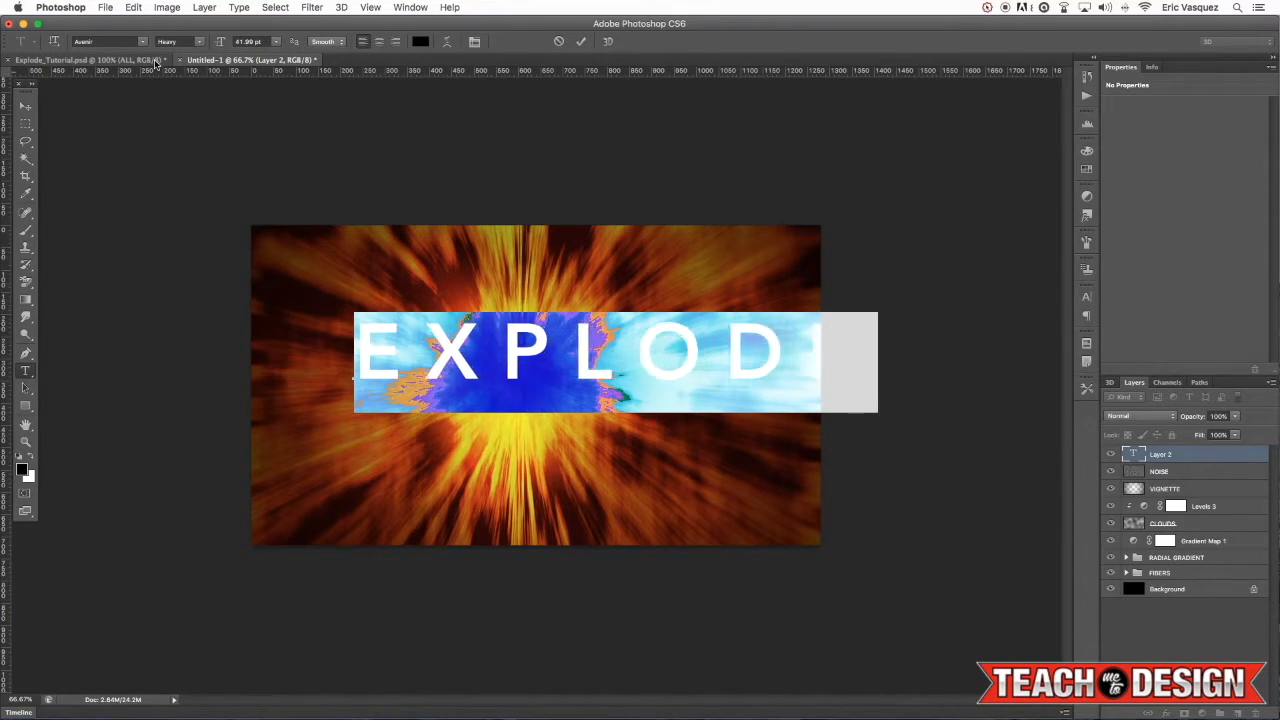
{"action": "key", "text": "alt+Left"}
{"action": "key", "text": "alt+Left"}
{"action": "key", "text": "alt+Left"}
{"action": "key", "text": "alt+Left"}
{"action": "key", "text": "alt+Left"}
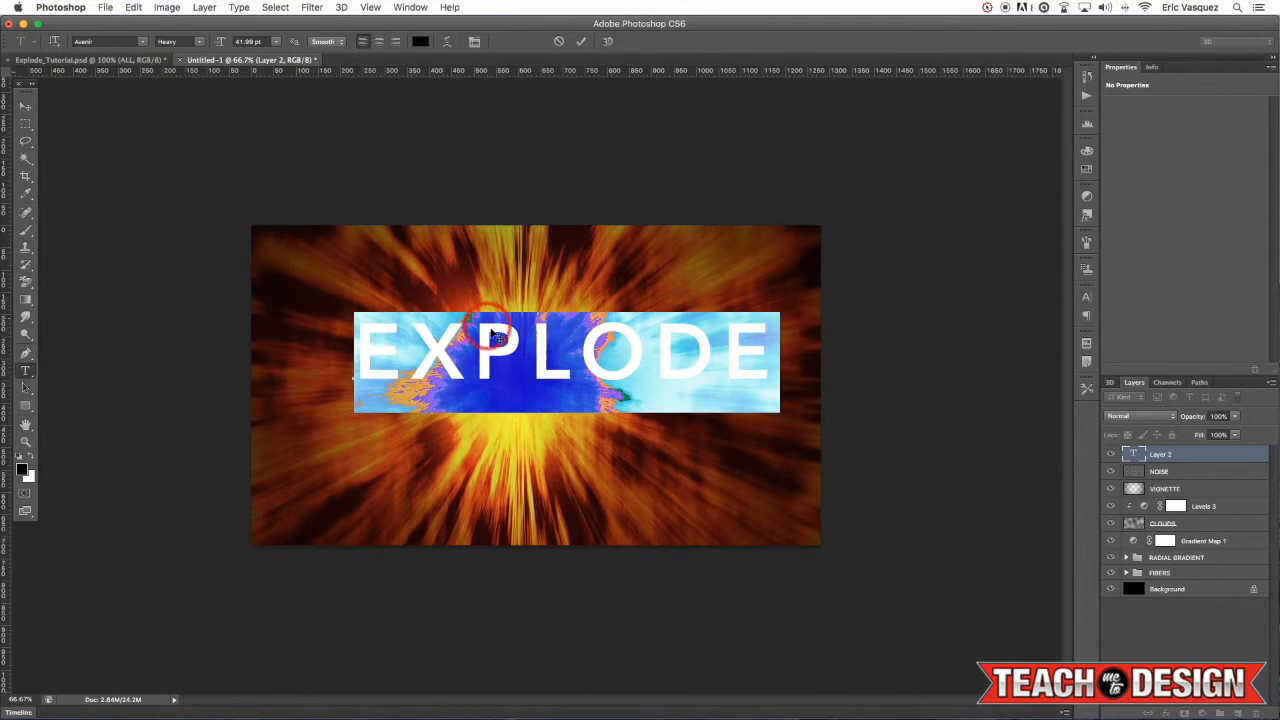
Step: Try much wider tracking on the selected EXPLODE text
{"action": "double_click", "coordinate": [499, 347]}
{"action": "key", "text": "alt+Right"}
{"action": "key", "text": "alt+Right"}
{"action": "key", "text": "alt+Right"}
{"action": "key", "text": "alt+Right"}
{"action": "key", "text": "alt+Right"}
{"action": "key", "text": "alt+Right"}
{"action": "key", "text": "alt+Right"}
{"action": "key", "text": "alt+Right"}
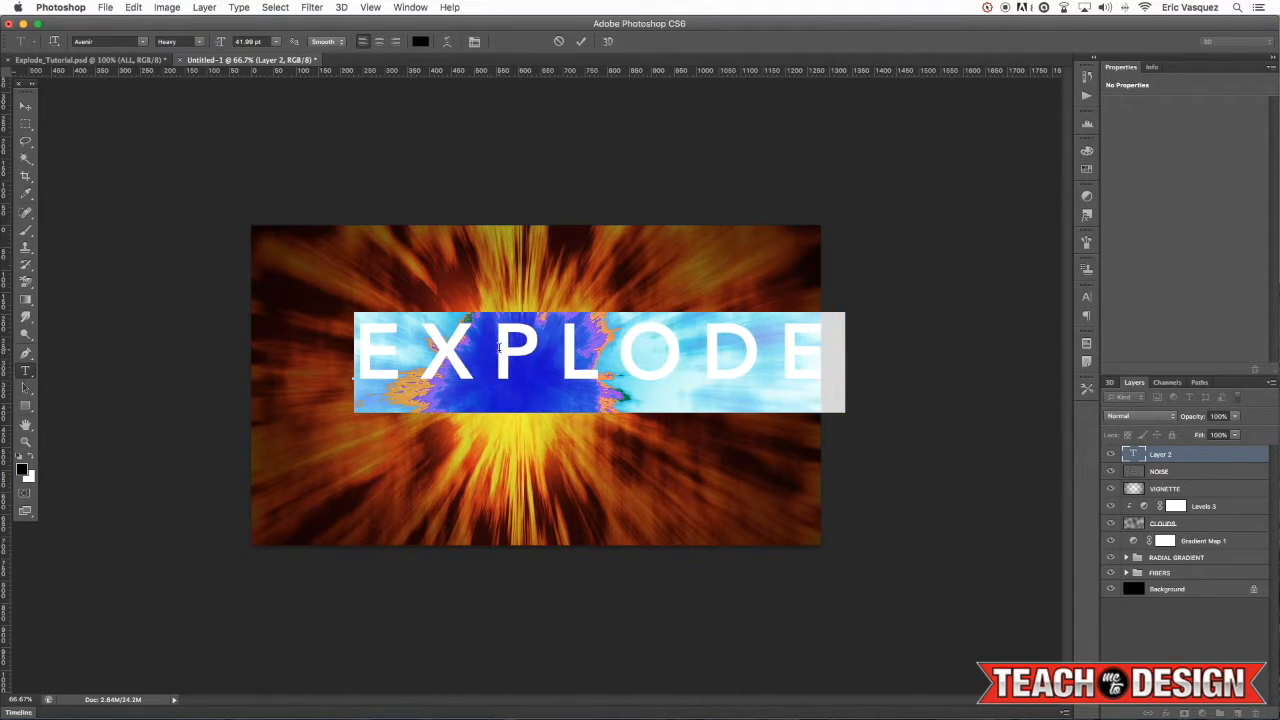
{"action": "key", "text": "alt+Right"}
{"action": "key", "text": "alt+Right"}
{"action": "key", "text": "alt+Right"}
{"action": "key", "text": "alt+Right"}
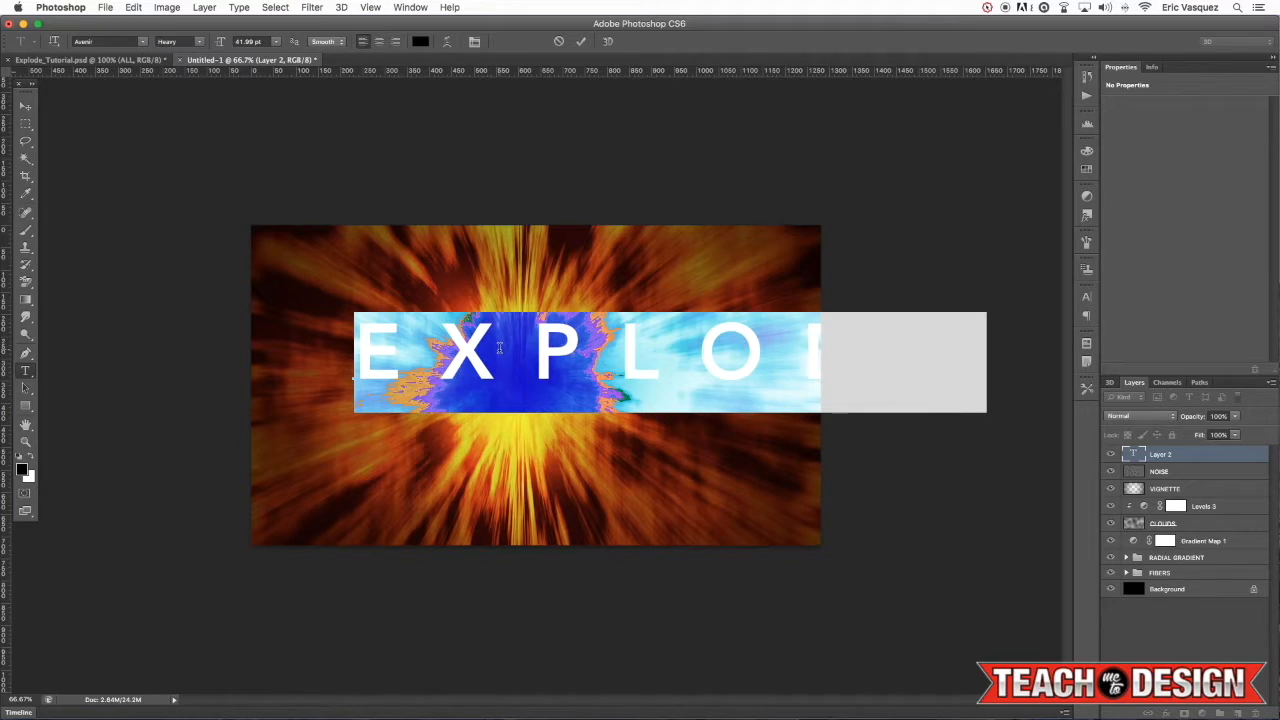
Step: Tighten the tracking of EXPLODE until the letters sit close together with only narrow gaps, keeping the Heavy font style
{"action": "left_click", "coordinate": [526, 347]}
{"action": "key", "text": "alt+Left"}
{"action": "key", "text": "alt+Left"}
{"action": "key", "text": "alt+Left"}
{"action": "key", "text": "alt+Left"}
{"action": "key", "text": "alt+Left"}
{"action": "key", "text": "alt+Left"}
{"action": "key", "text": "alt+Left"}
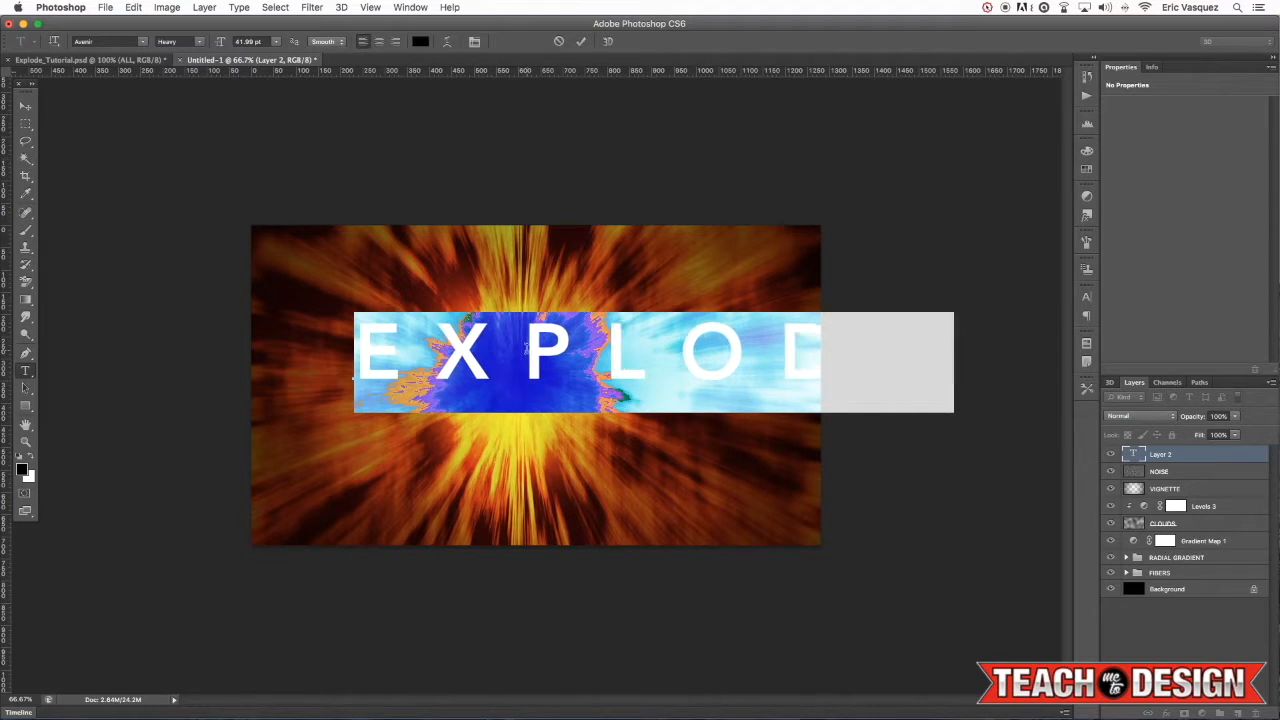
{"action": "key", "text": "alt+Left"}
{"action": "key", "text": "alt+Left"}
{"action": "key", "text": "alt+Left"}
{"action": "key", "text": "alt+Left"}
{"action": "key", "text": "alt+Left"}
{"action": "key", "text": "alt+Left"}
{"action": "key", "text": "alt+Left"}
{"action": "key", "text": "alt+Left"}
{"action": "key", "text": "alt+Left"}
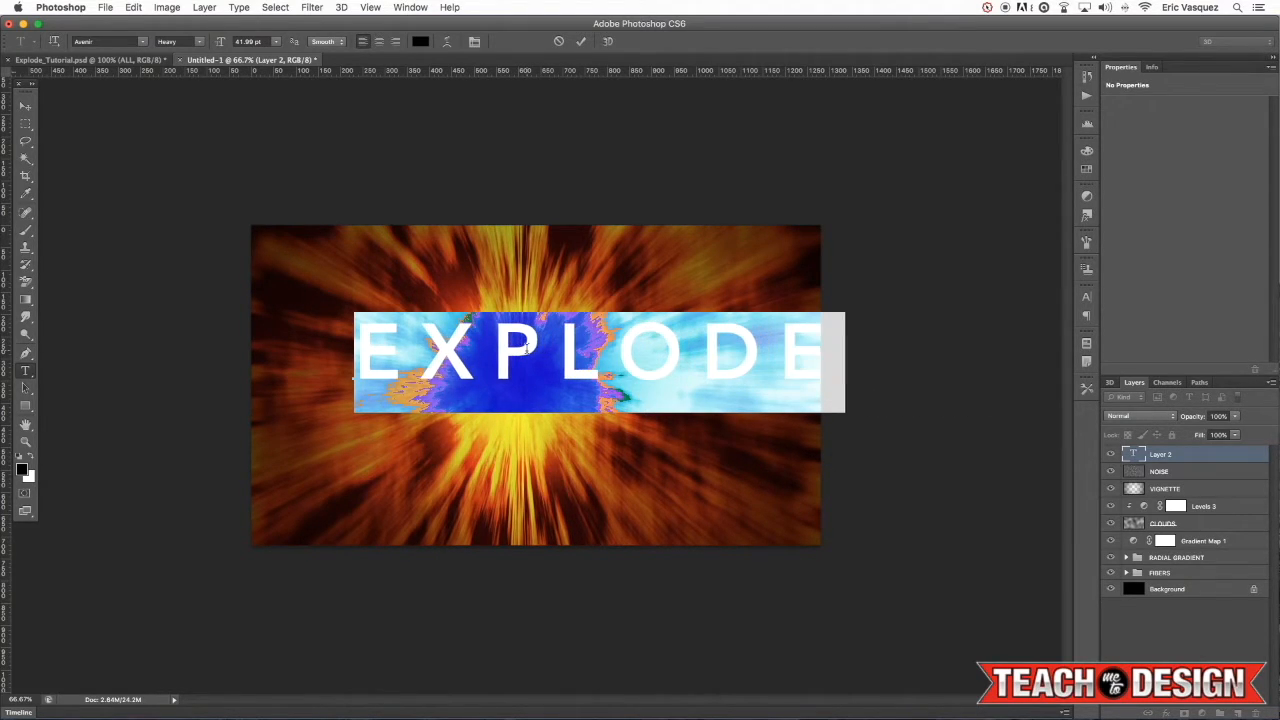
{"action": "key", "text": "alt+Left"}
{"action": "key", "text": "alt+Left"}
{"action": "key", "text": "alt+Left"}
{"action": "key", "text": "alt+Left"}
{"action": "key", "text": "alt+Left"}
{"action": "key", "text": "alt+Left"}
{"action": "key", "text": "alt+Left"}
{"action": "key", "text": "alt+Left"}
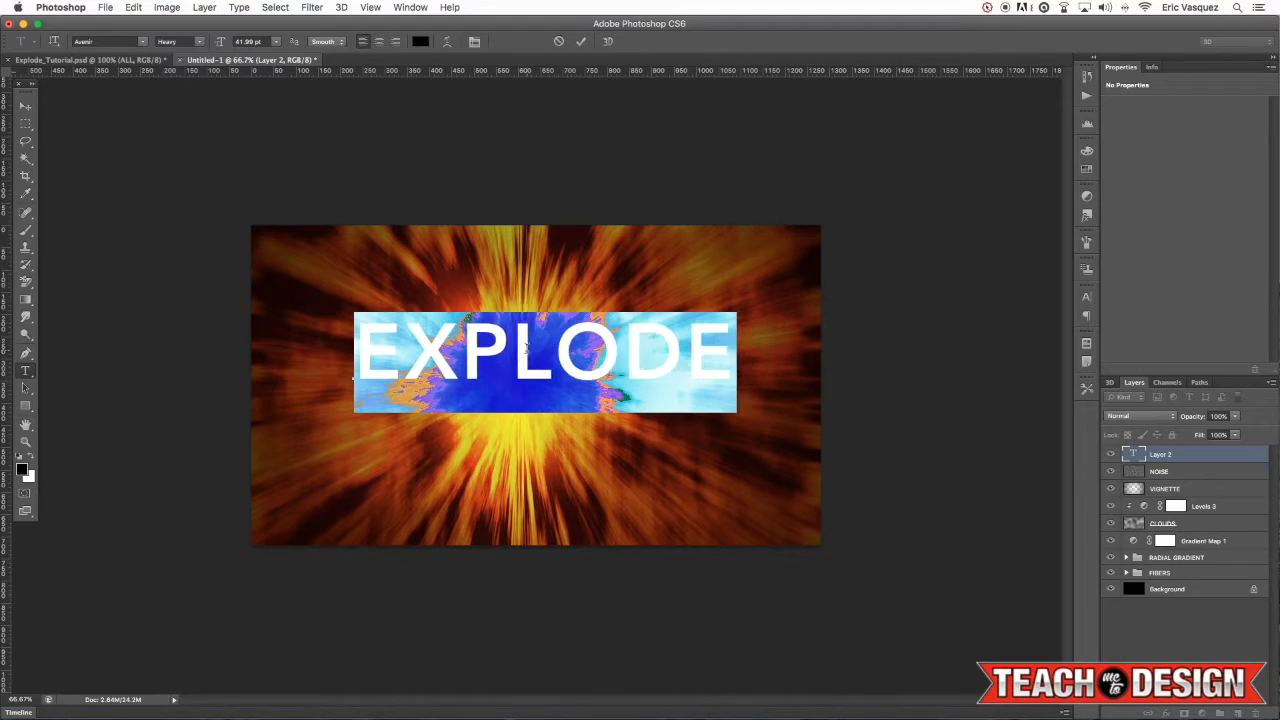
{"action": "key", "text": "alt+Right"}
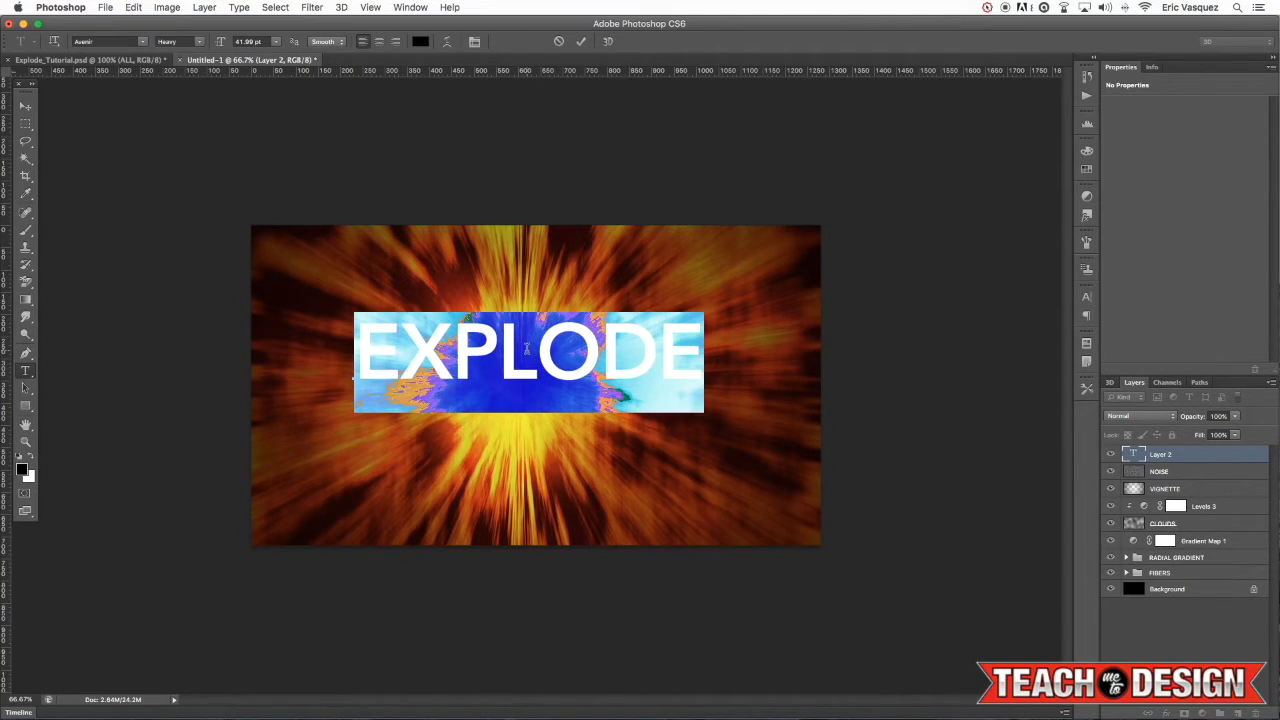
{"action": "key", "text": "alt+Right"}
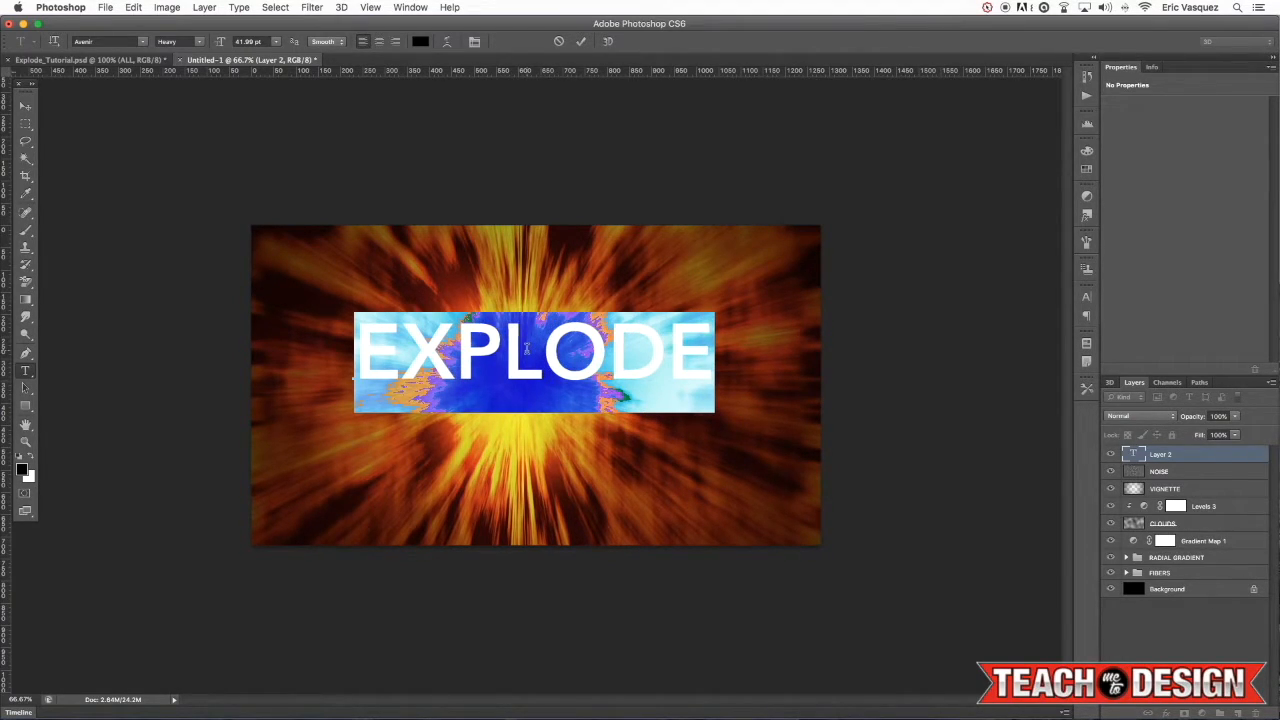
{"action": "left_click", "coordinate": [190, 41]}
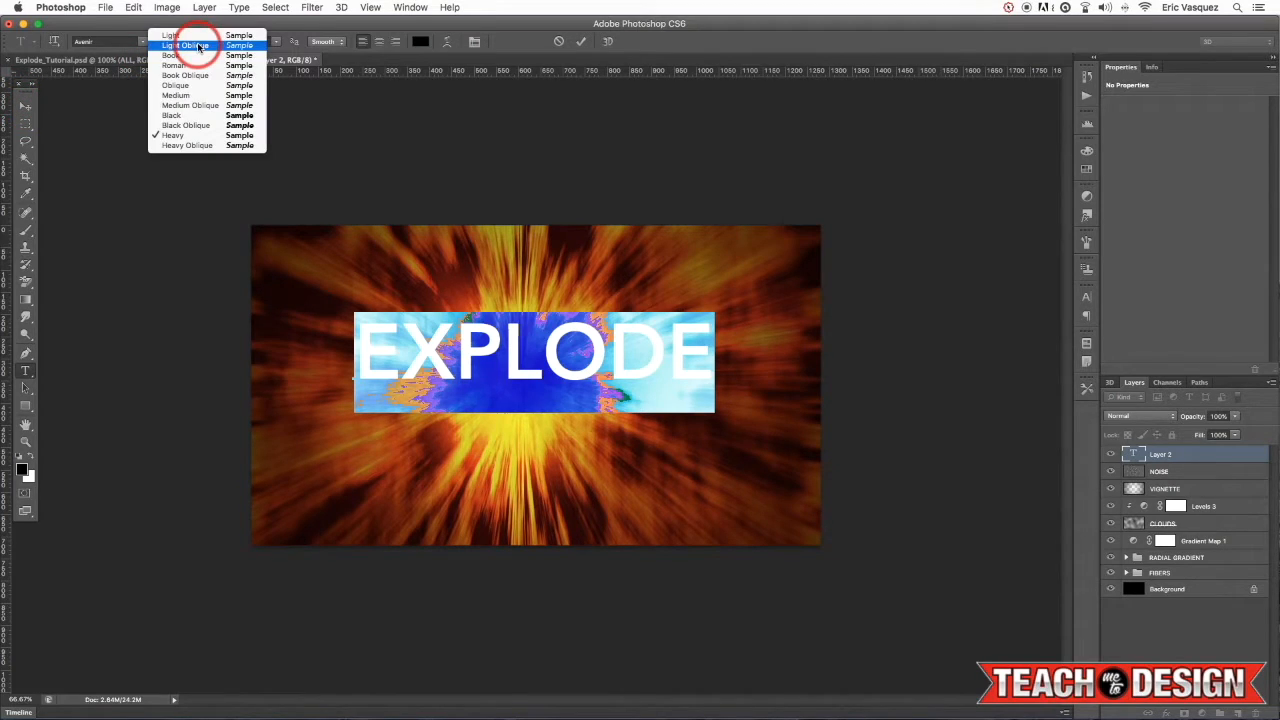
Step: Move the EXPLODE text about 66 px down and scale it from its center to about 121%
{"action": "left_click", "coordinate": [24, 106]}
{"action": "left_click", "coordinate": [26, 105]}
{"action": "left_click_drag", "start_coordinate": [546, 336], "coordinate": [546, 362]}
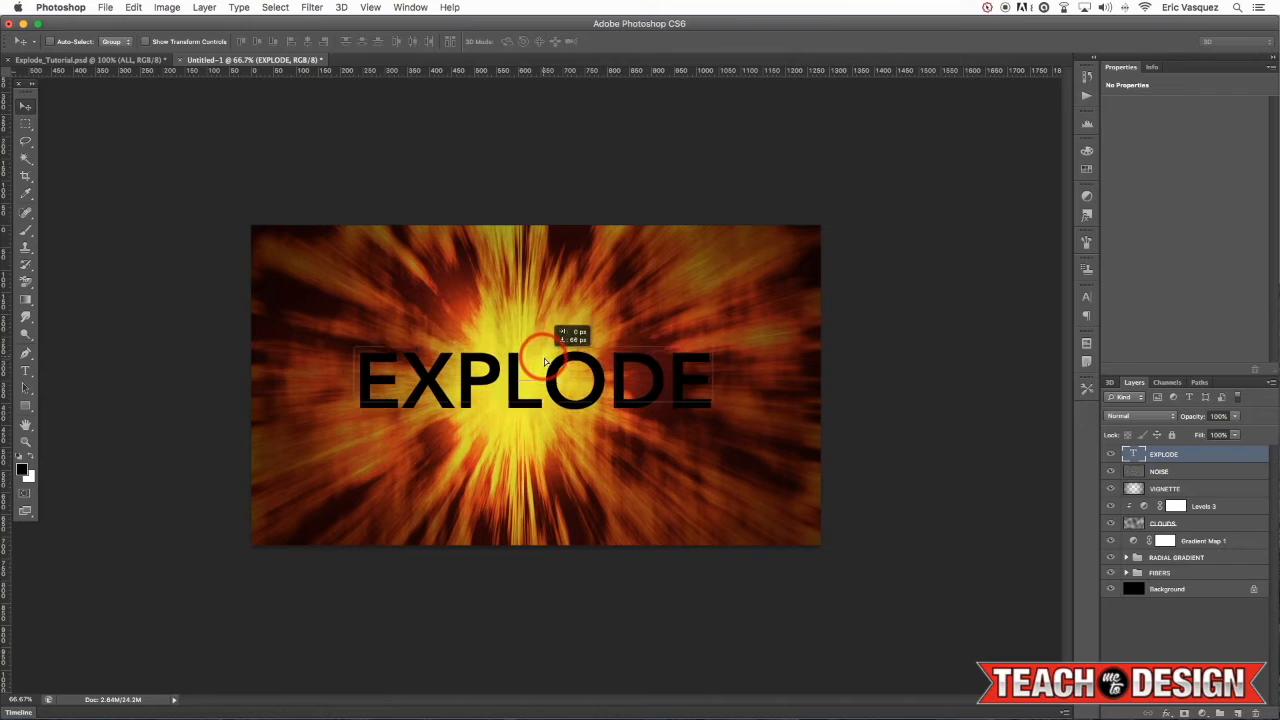
{"action": "key", "text": "ctrl+t"}
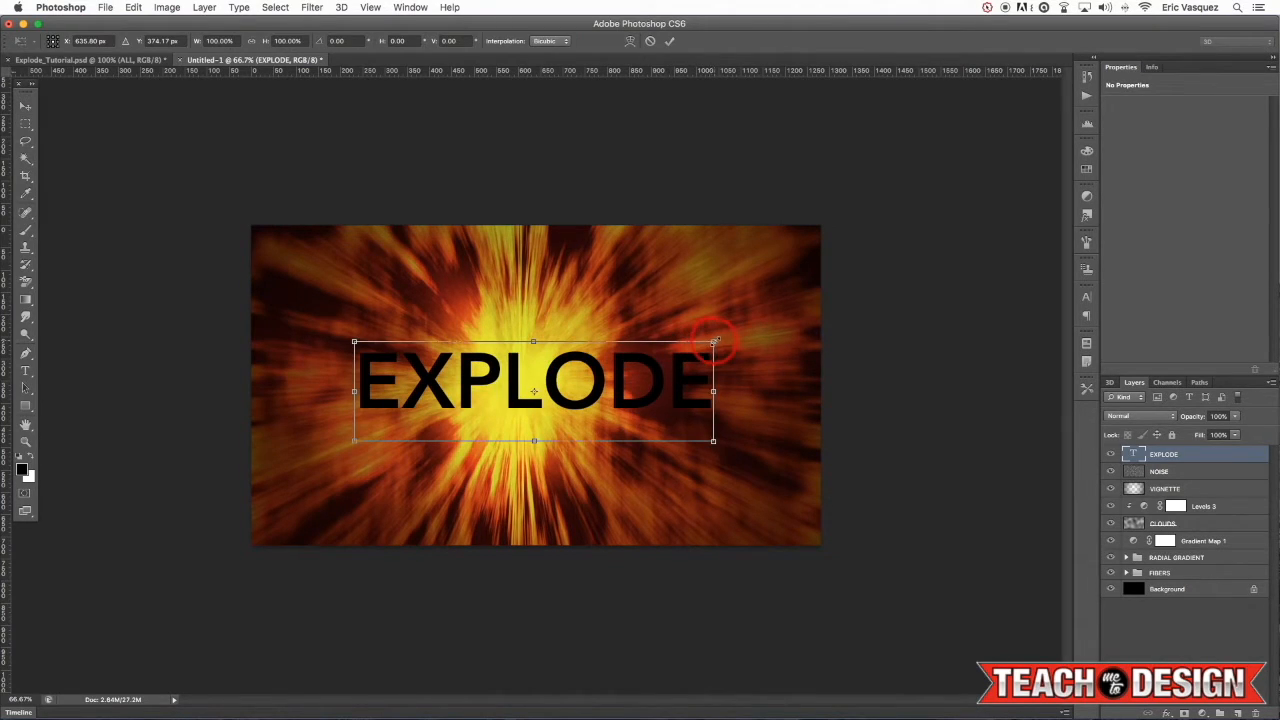
{"action": "left_click_drag", "start_coordinate": [713, 342], "coordinate": [751, 320]}
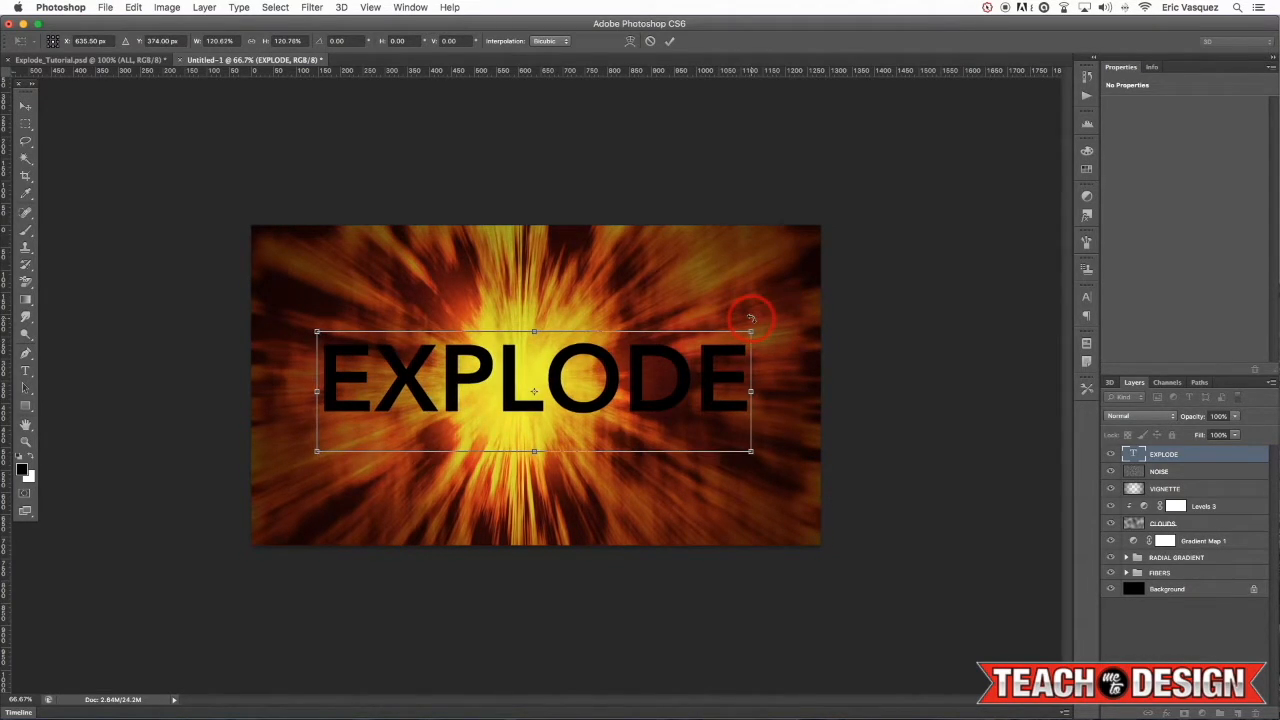
{"action": "key", "text": "Return"}
Step: Nudge the EXPLODE text about 20 px left over the center of the burst
{"action": "key", "text": "Left"}
{"action": "key", "text": "Left"}
{"action": "key", "text": "Left"}
{"action": "key", "text": "Left"}
{"action": "key", "text": "Left"}
{"action": "key", "text": "Left"}
{"action": "key", "text": "Left"}
{"action": "key", "text": "Left"}
{"action": "key", "text": "Left"}
{"action": "key", "text": "Left"}
{"action": "key", "text": "Left"}
{"action": "key", "text": "Left"}
{"action": "key", "text": "Left"}
{"action": "key", "text": "Left"}
{"action": "key", "text": "Left"}
{"action": "key", "text": "Left"}
{"action": "key", "text": "Left"}
{"action": "key", "text": "Left"}
{"action": "key", "text": "Left"}
{"action": "key", "text": "Left"}
{"action": "key", "text": "shift+Right"}
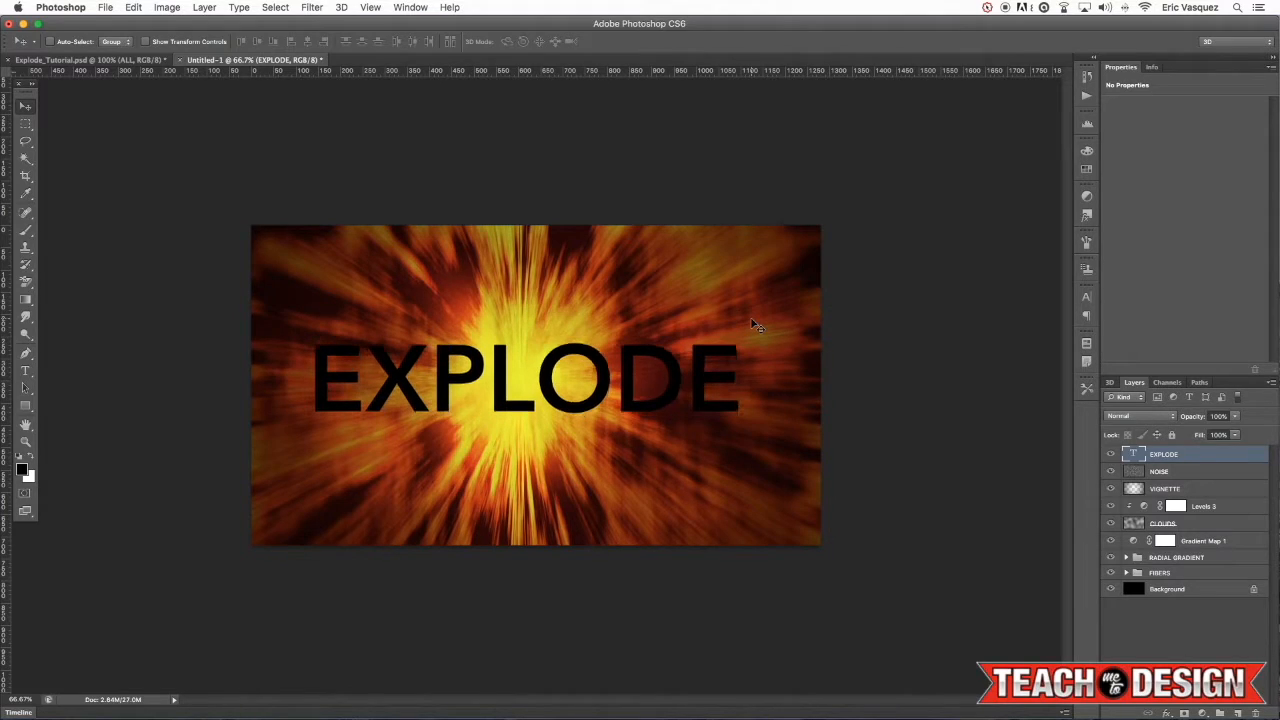
{"action": "left_click", "coordinate": [743, 318]}
{"action": "left_click", "coordinate": [583, 381]}
{"action": "key", "text": "super+plus"}
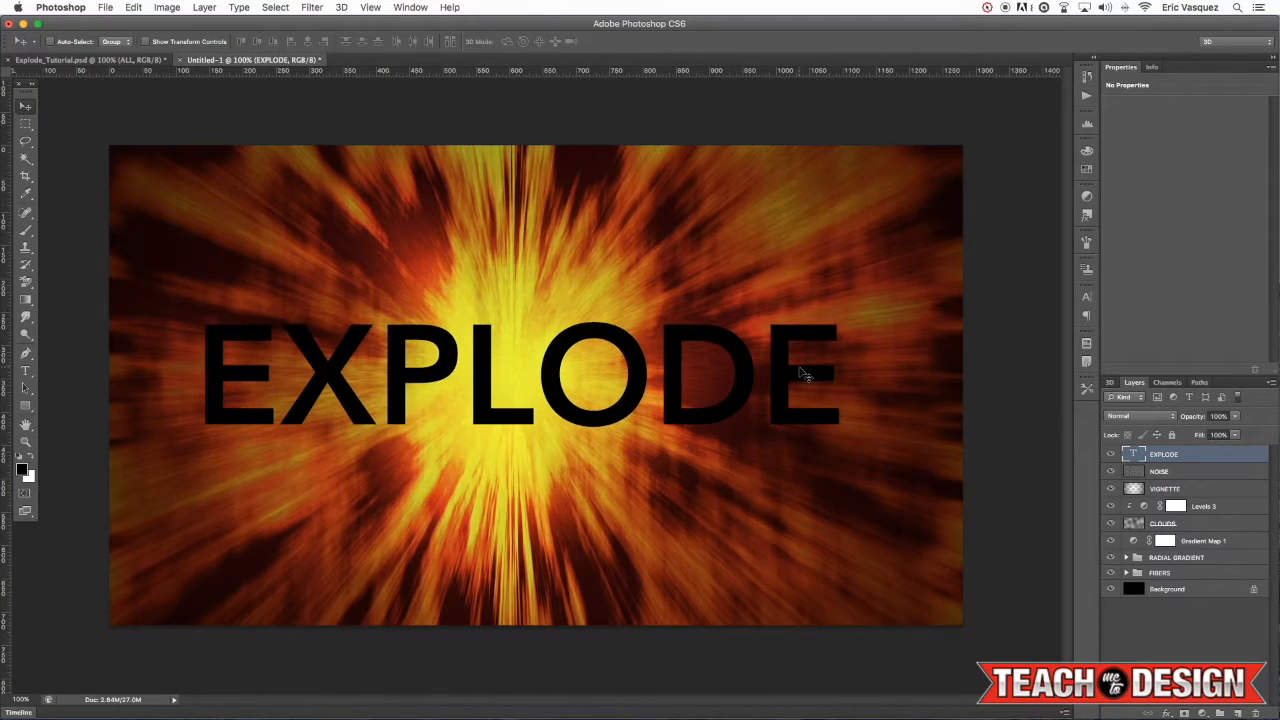
{"action": "left_click", "coordinate": [628, 365]}
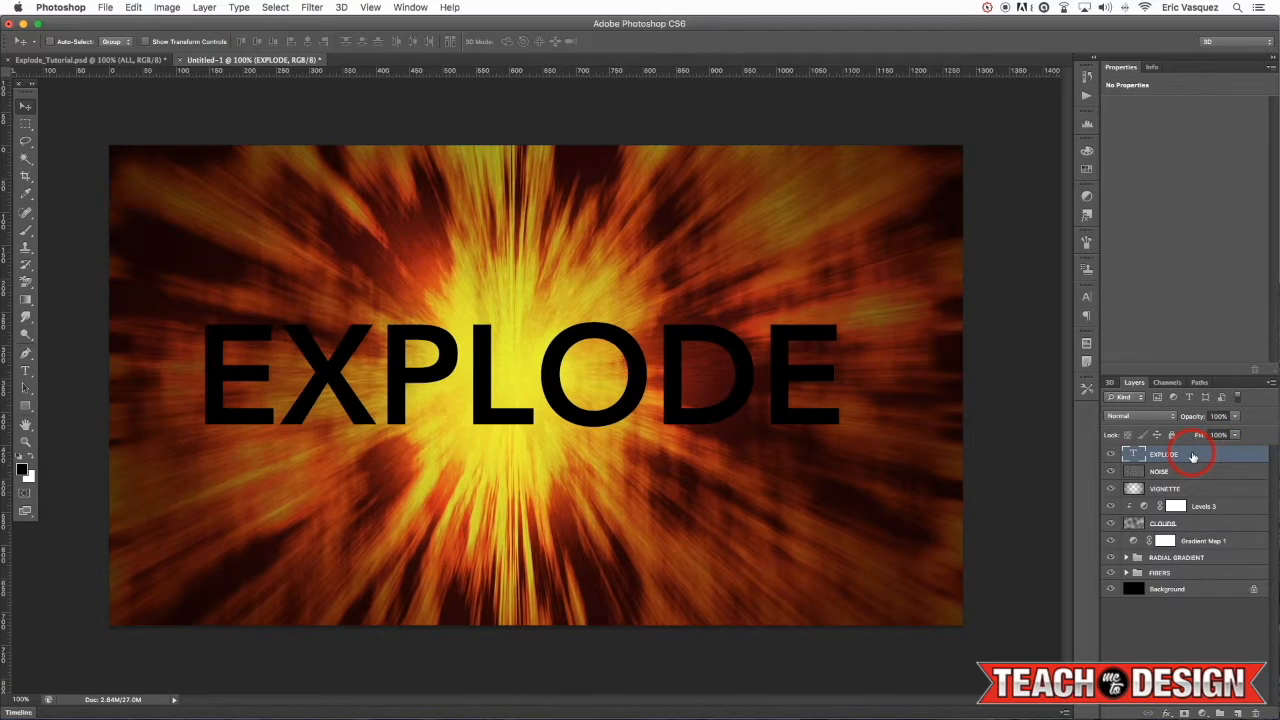
Step: Compare the image with the VIGNETTE layer hidden and shown
{"action": "left_click", "coordinate": [1133, 490]}
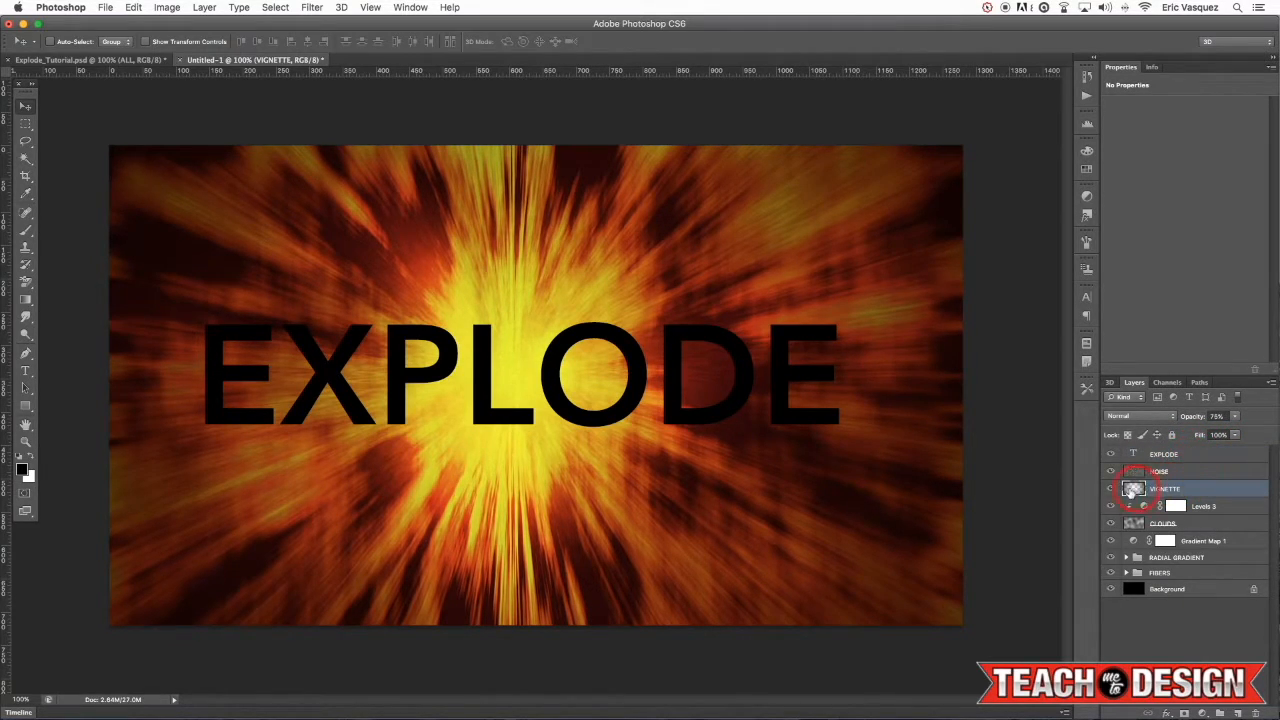
{"action": "left_click", "coordinate": [1112, 490]}
{"action": "left_click", "coordinate": [1112, 490]}
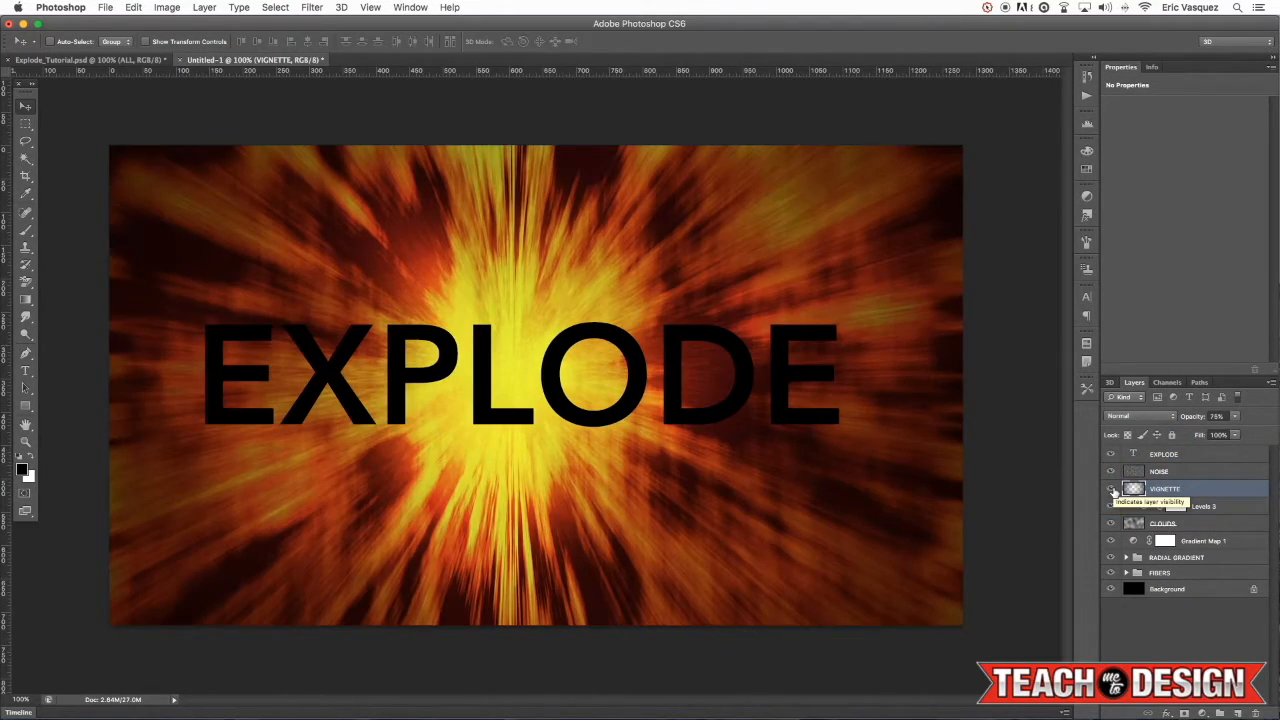
Step: Convert the EXPLODE text layer to a Smart Object
{"action": "left_click", "coordinate": [1170, 456]}
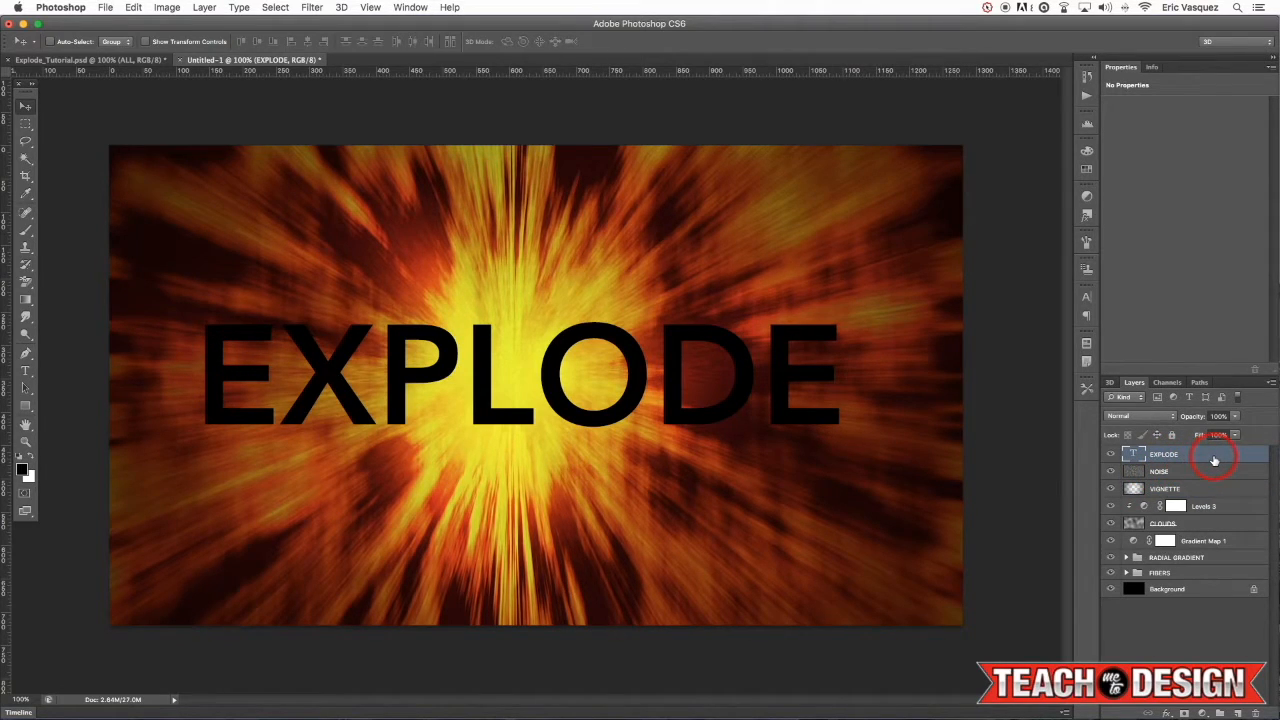
{"action": "right_click", "coordinate": [1232, 456]}
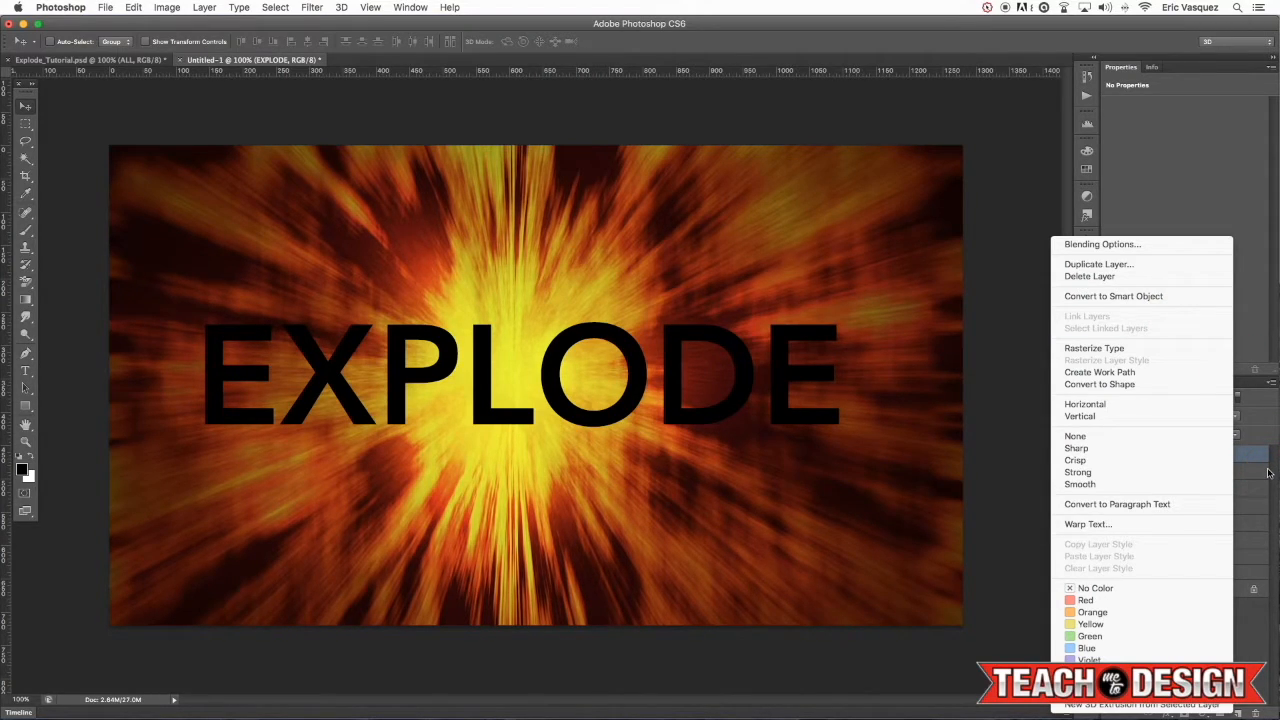
{"action": "left_click", "coordinate": [1120, 295]}
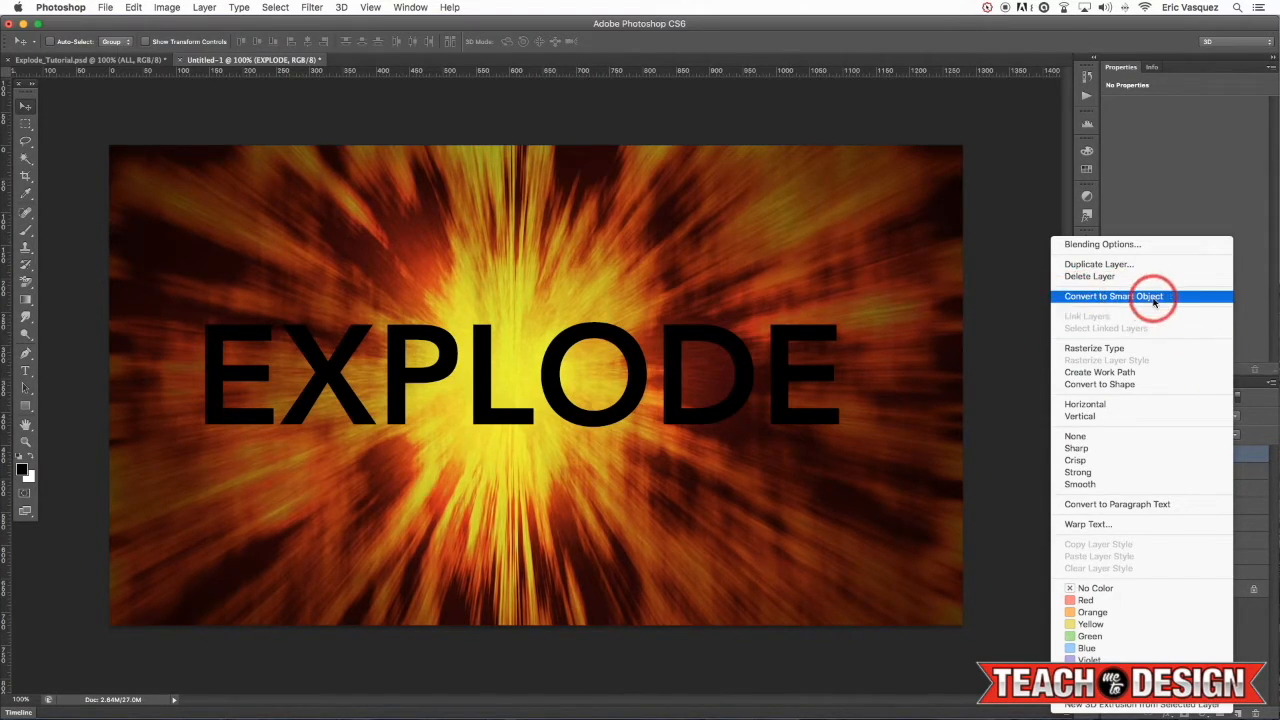
{"action": "left_click", "coordinate": [1254, 458]}
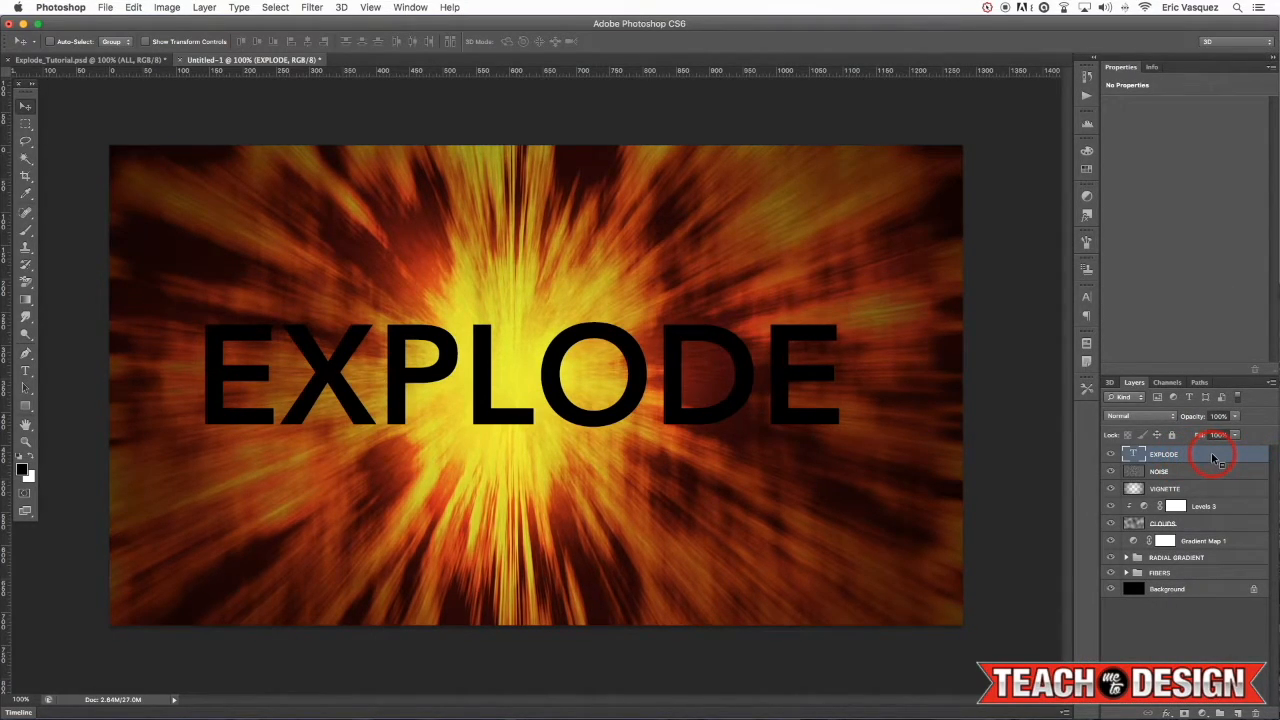
{"action": "right_click", "coordinate": [1214, 458]}
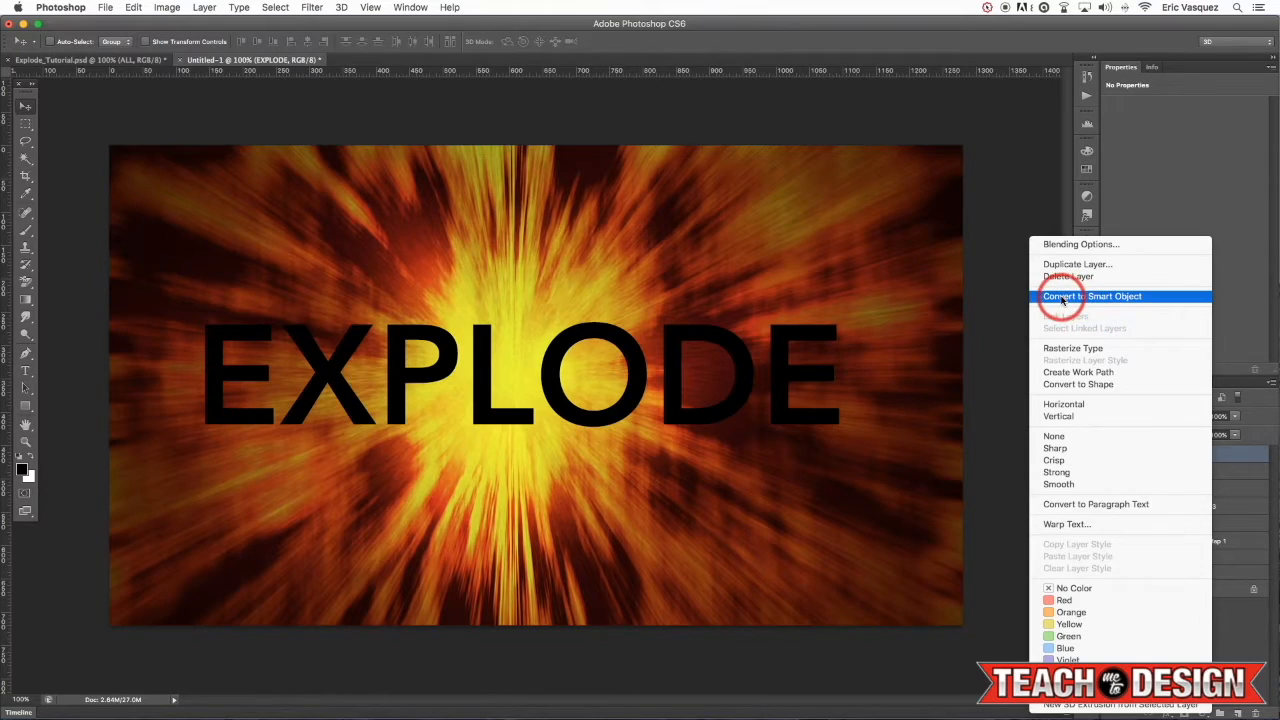
{"action": "left_click", "coordinate": [1104, 298]}
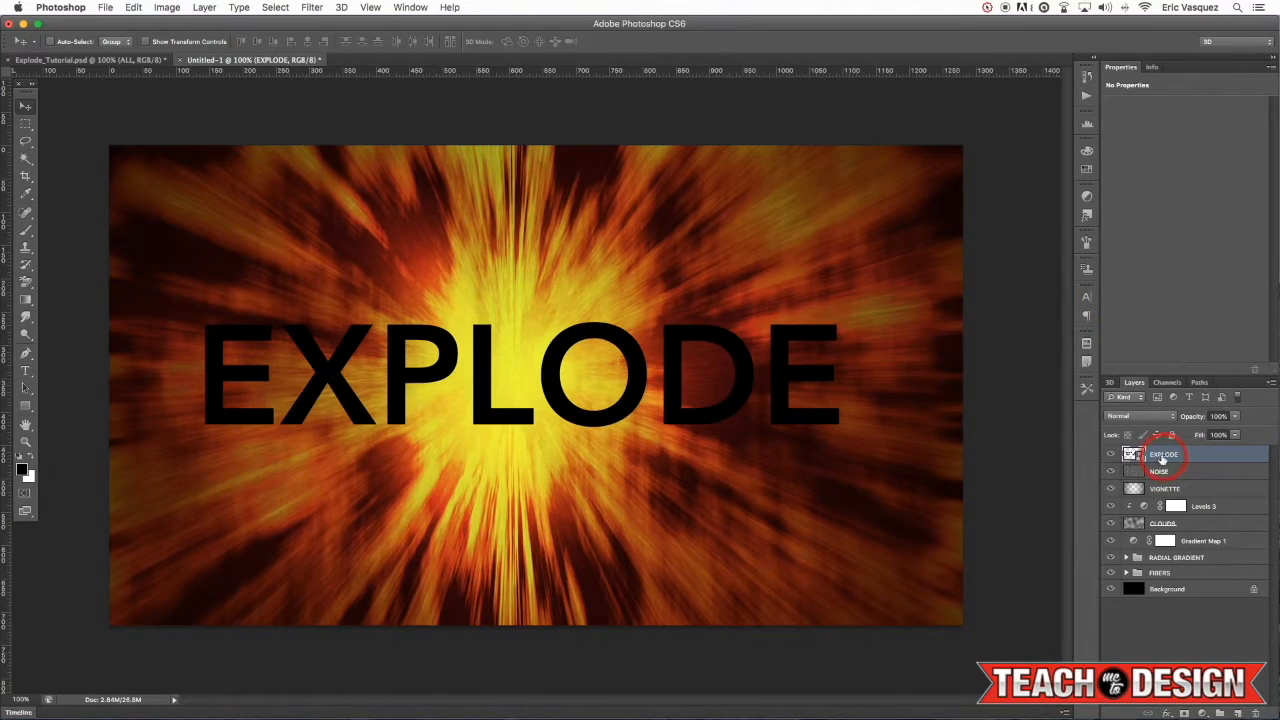
Step: Duplicate the EXPLODE Smart Object and place the copy directly beneath the original layer
{"action": "left_click", "coordinate": [1112, 456]}
{"action": "left_click", "coordinate": [1112, 456]}
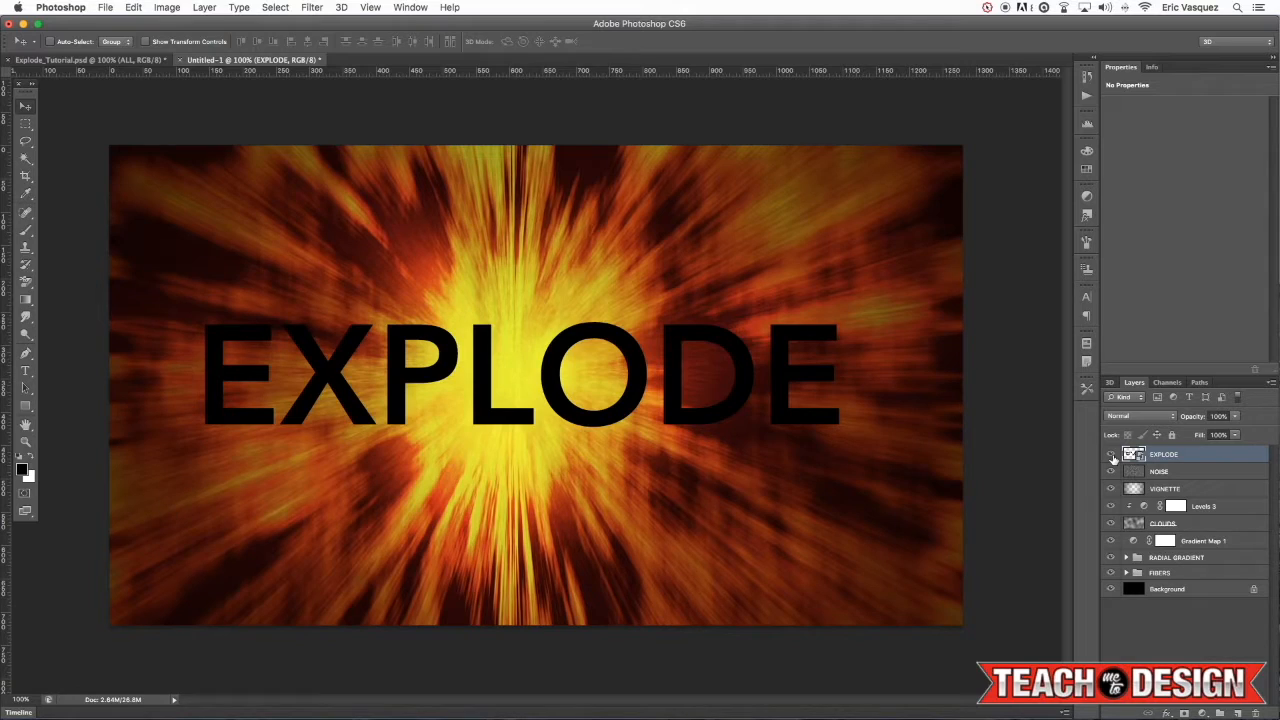
{"action": "key", "text": "super+j"}
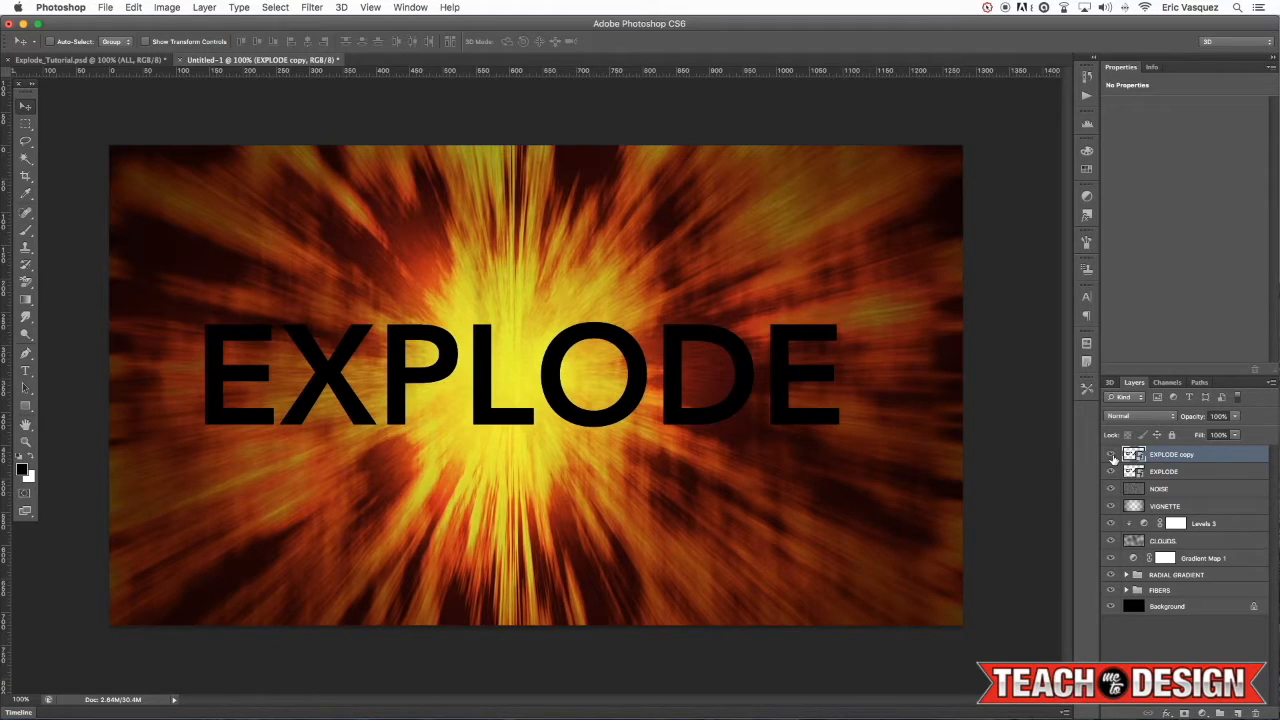
{"action": "key", "text": "super+bracketleft"}
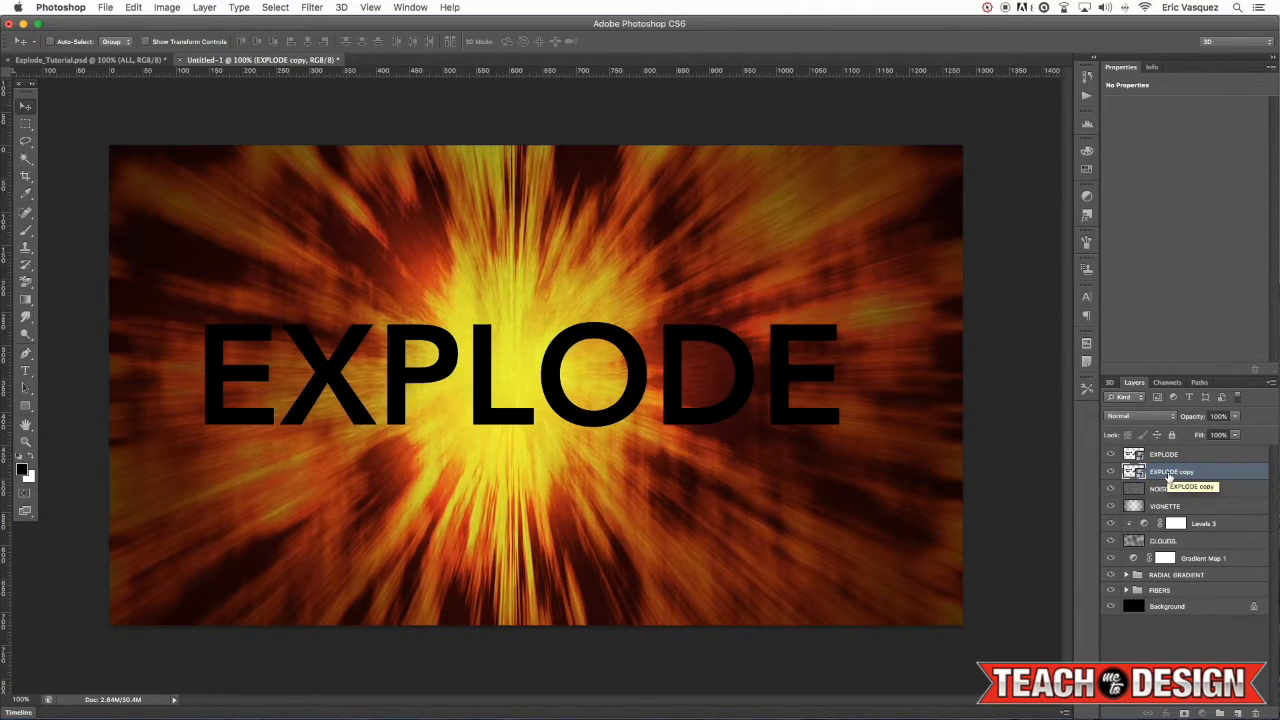
Step: Create a new action named EXTRUDE TEST and start recording it
{"action": "left_click", "coordinate": [1087, 98]}
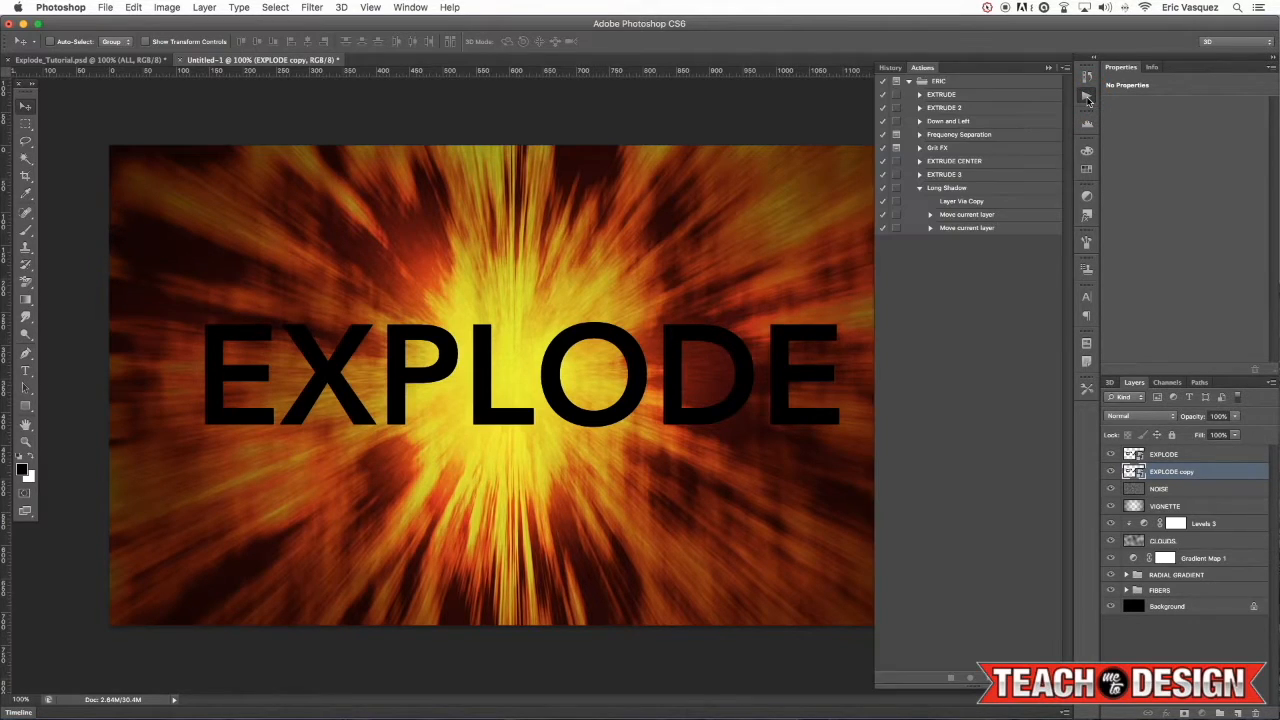
{"action": "left_click", "coordinate": [410, 7]}
{"action": "left_click", "coordinate": [419, 8]}
{"action": "left_click", "coordinate": [919, 188]}
{"action": "left_click", "coordinate": [955, 165]}
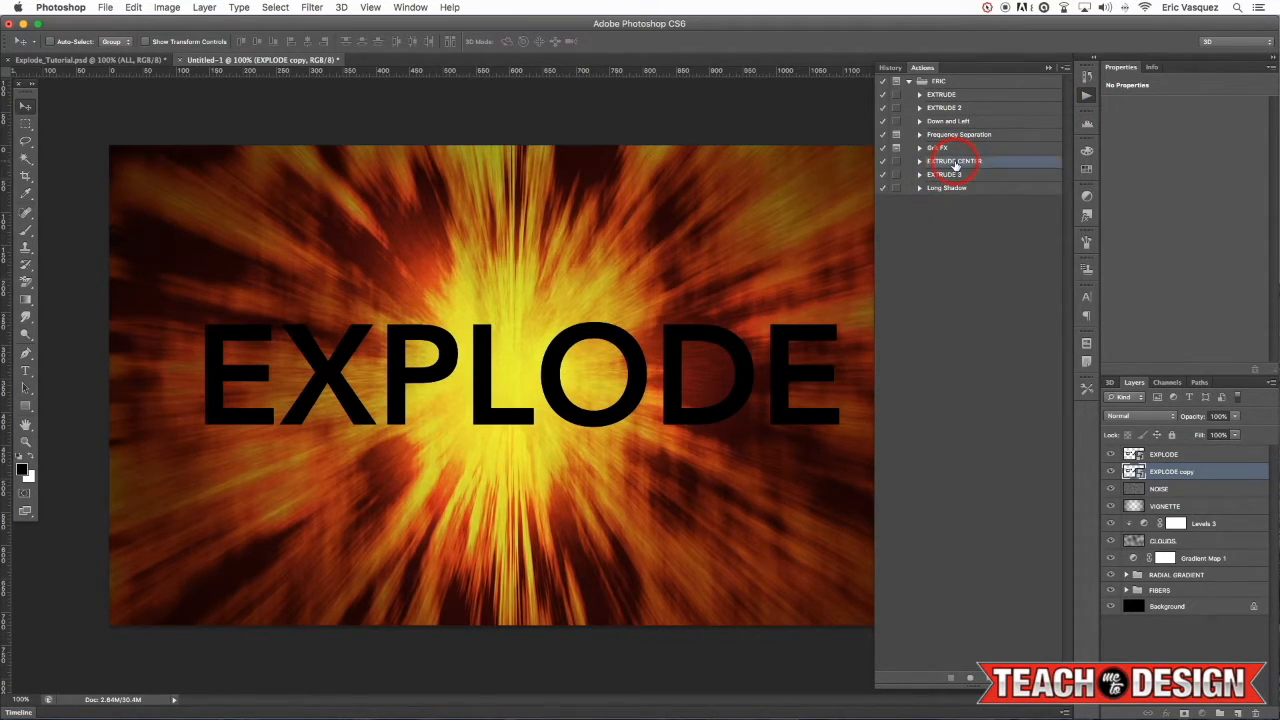
{"action": "left_click", "coordinate": [966, 358]}
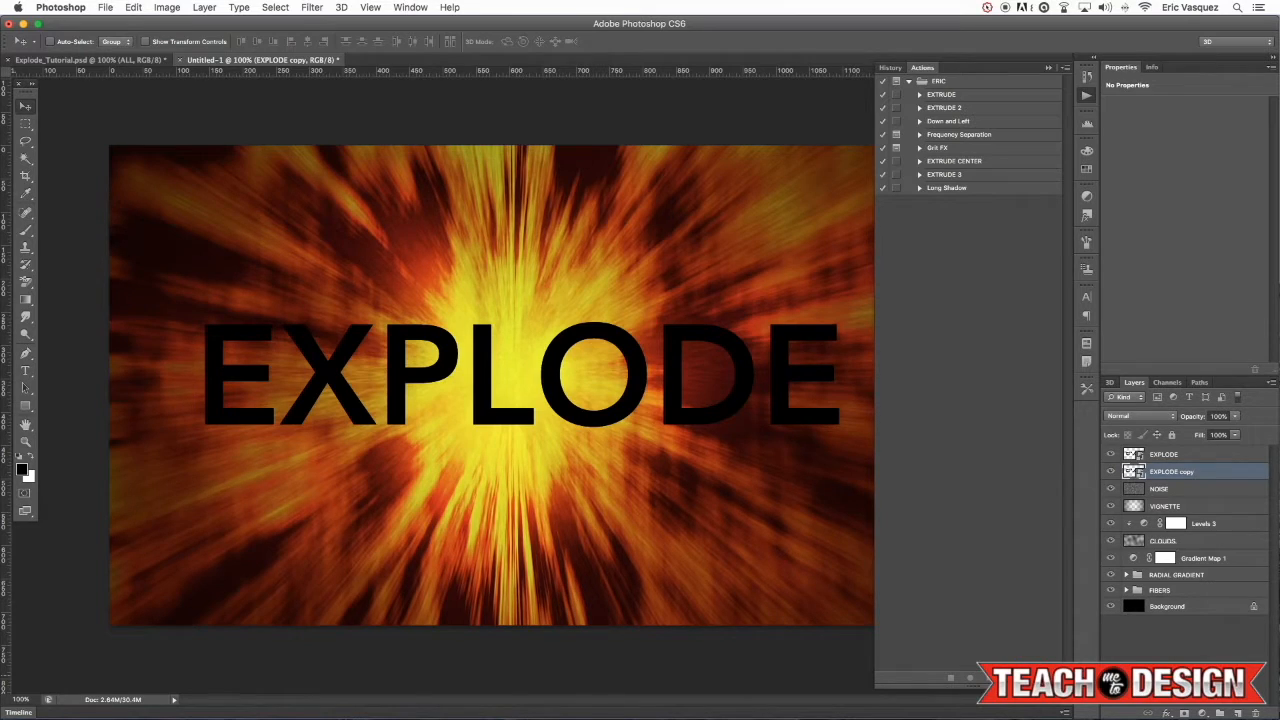
{"action": "left_click", "coordinate": [1027, 678]}
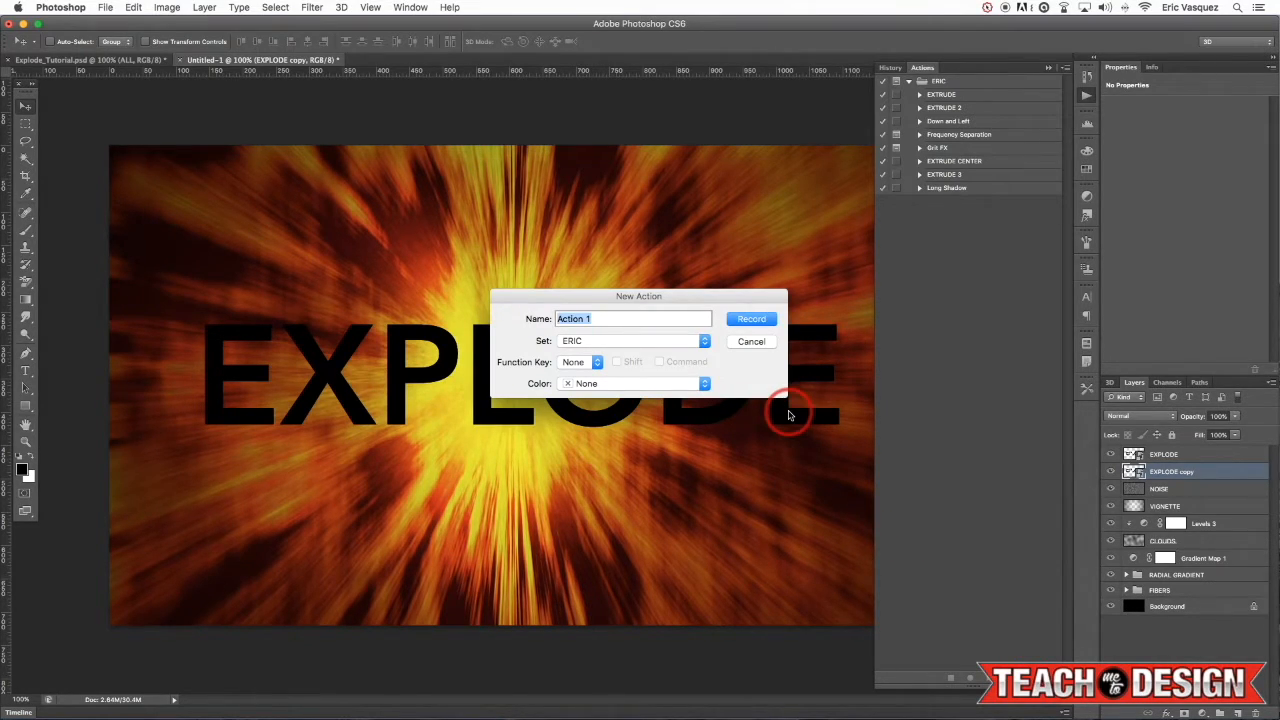
{"action": "type", "text": "EXTRUDE TEST"}
{"action": "left_click", "coordinate": [757, 320]}
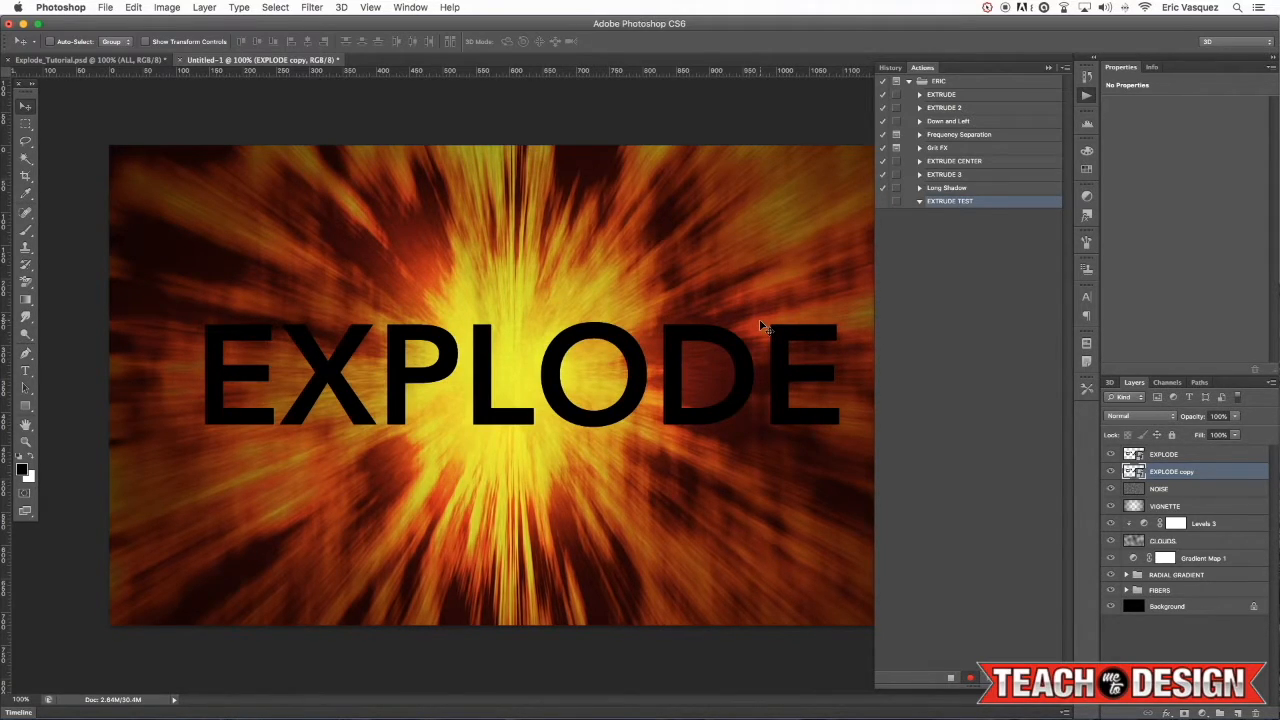
Step: Duplicate the EXPLODE copy layer and move the duplicate one level below it as recorded action steps
{"action": "key", "text": "super+j"}
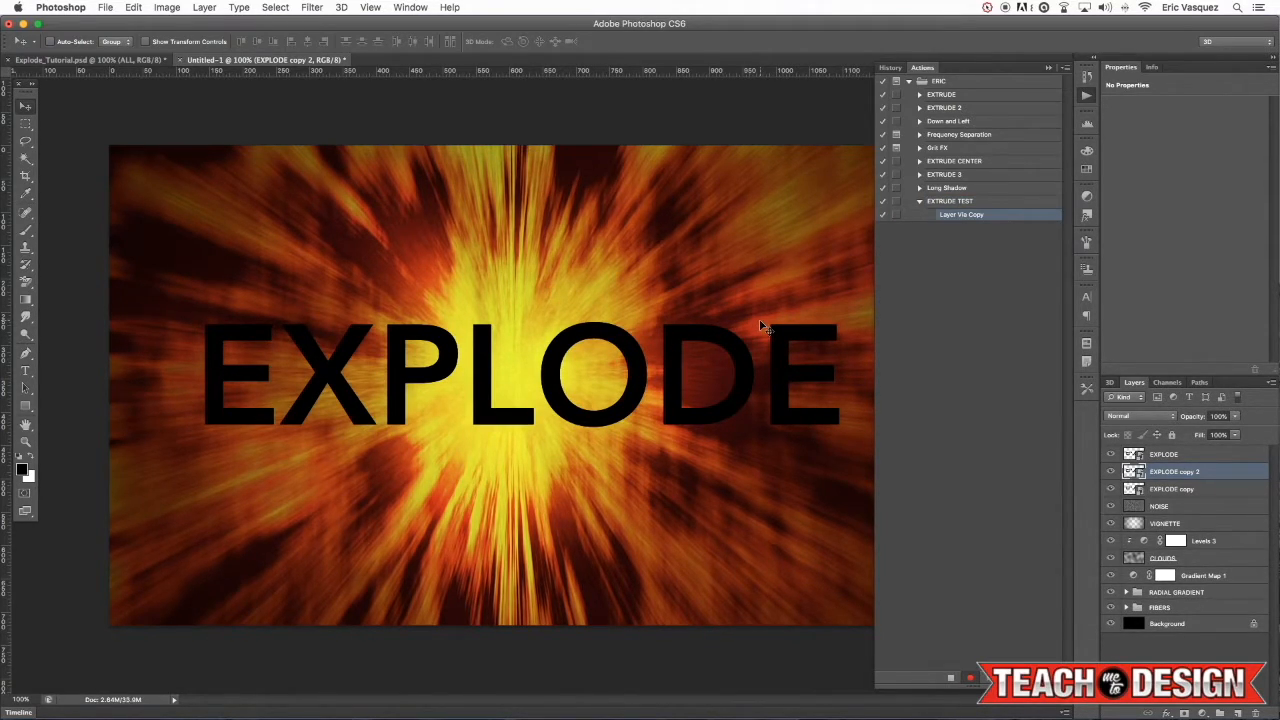
{"action": "key", "text": "super+bracketleft"}
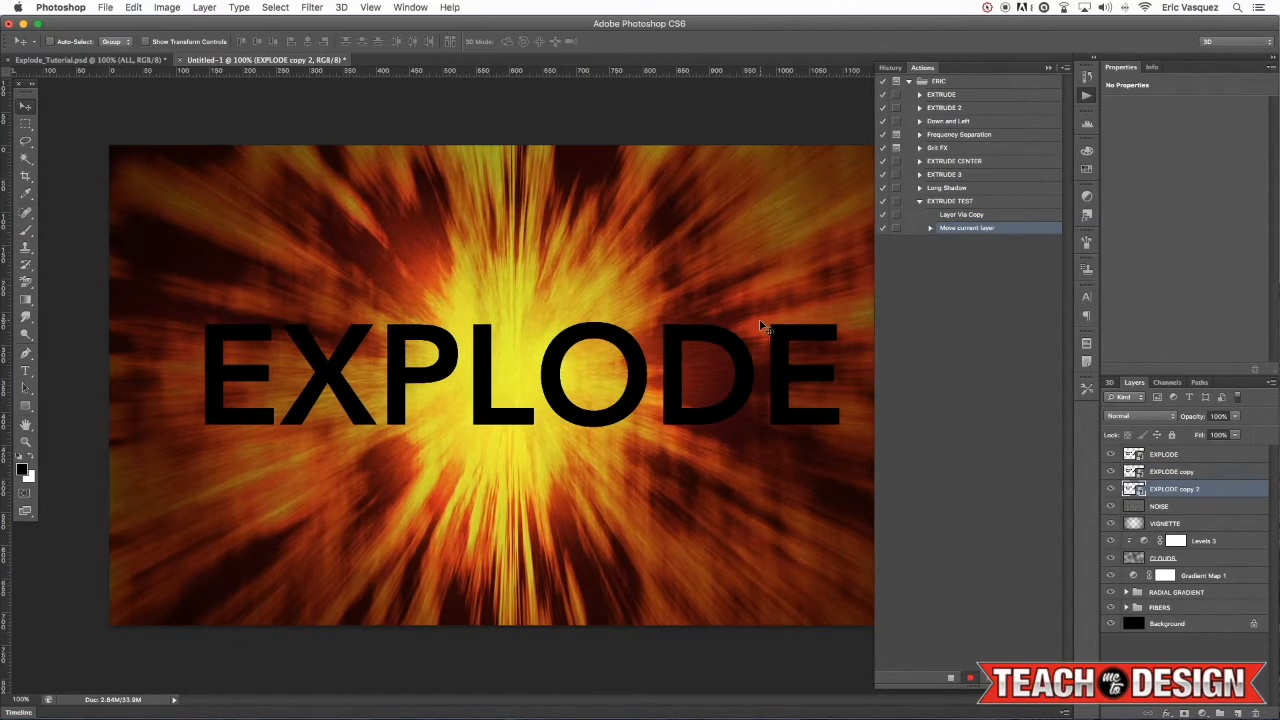
Step: Scale the duplicated EXPLODE layer to 99.5% width and 99.5% height, and stop recording the action
{"action": "key", "text": "super+t"}
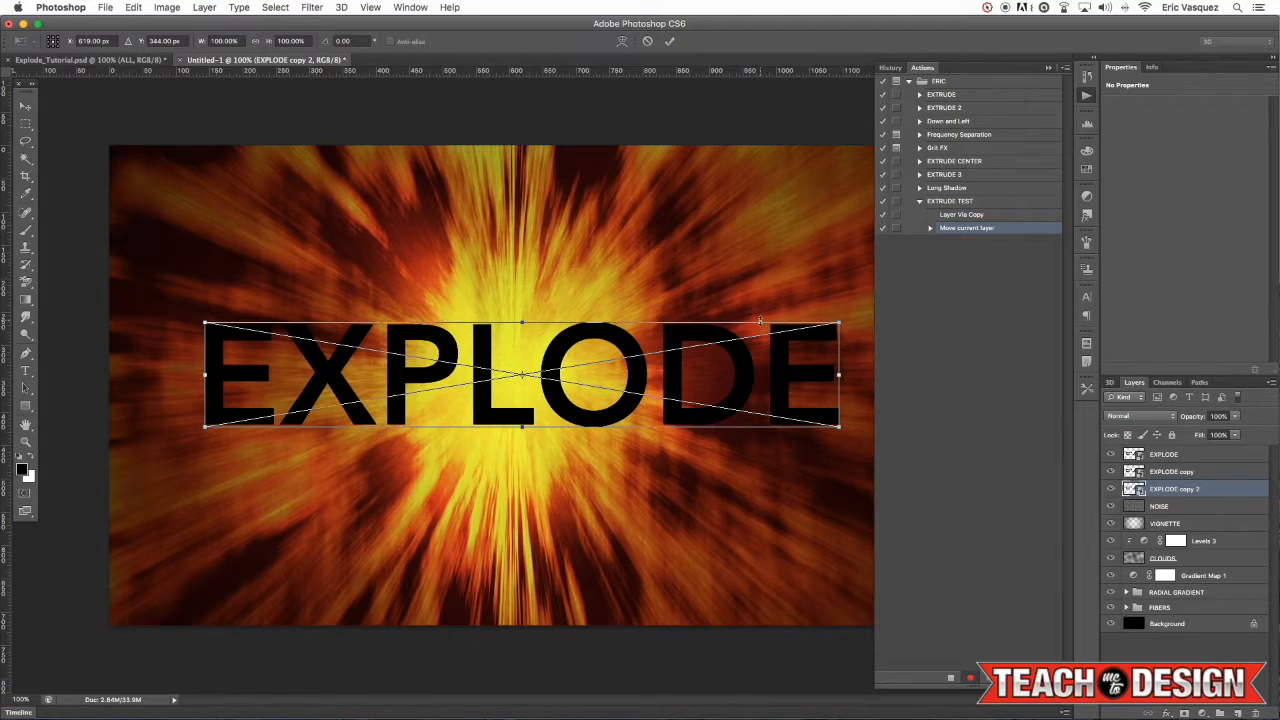
{"action": "left_click", "coordinate": [226, 41]}
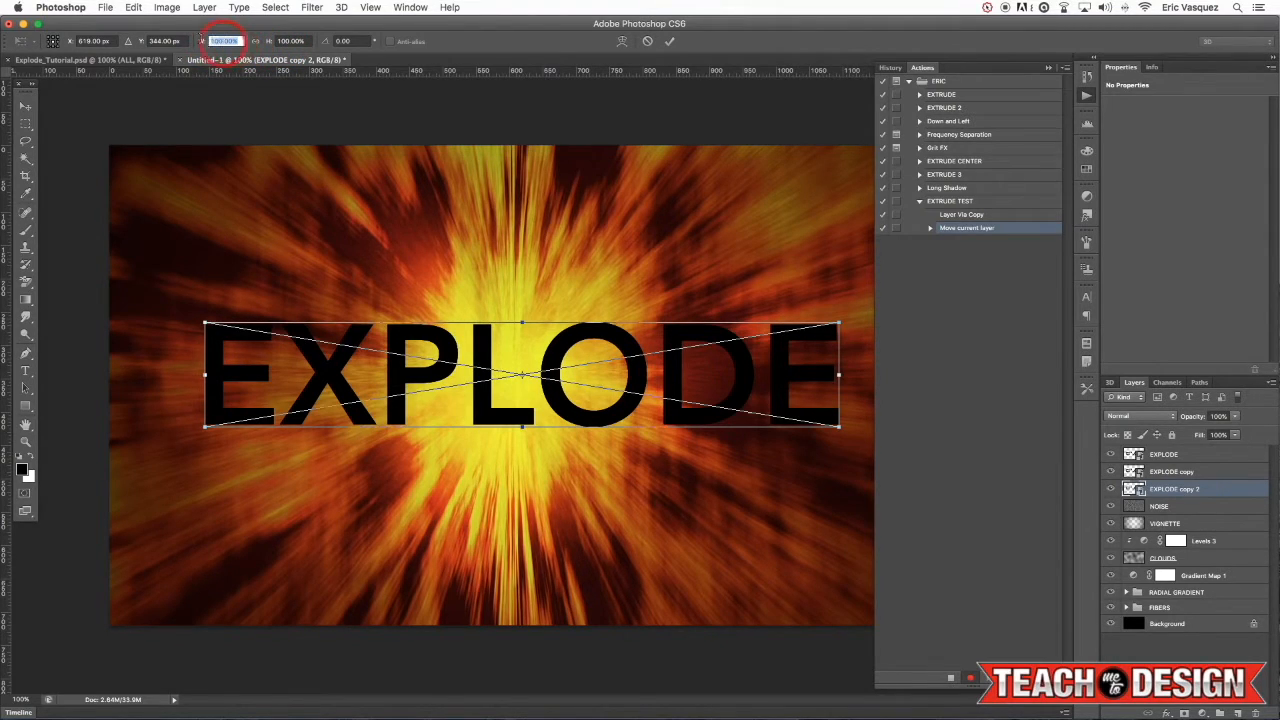
{"action": "type", "text": "99"}
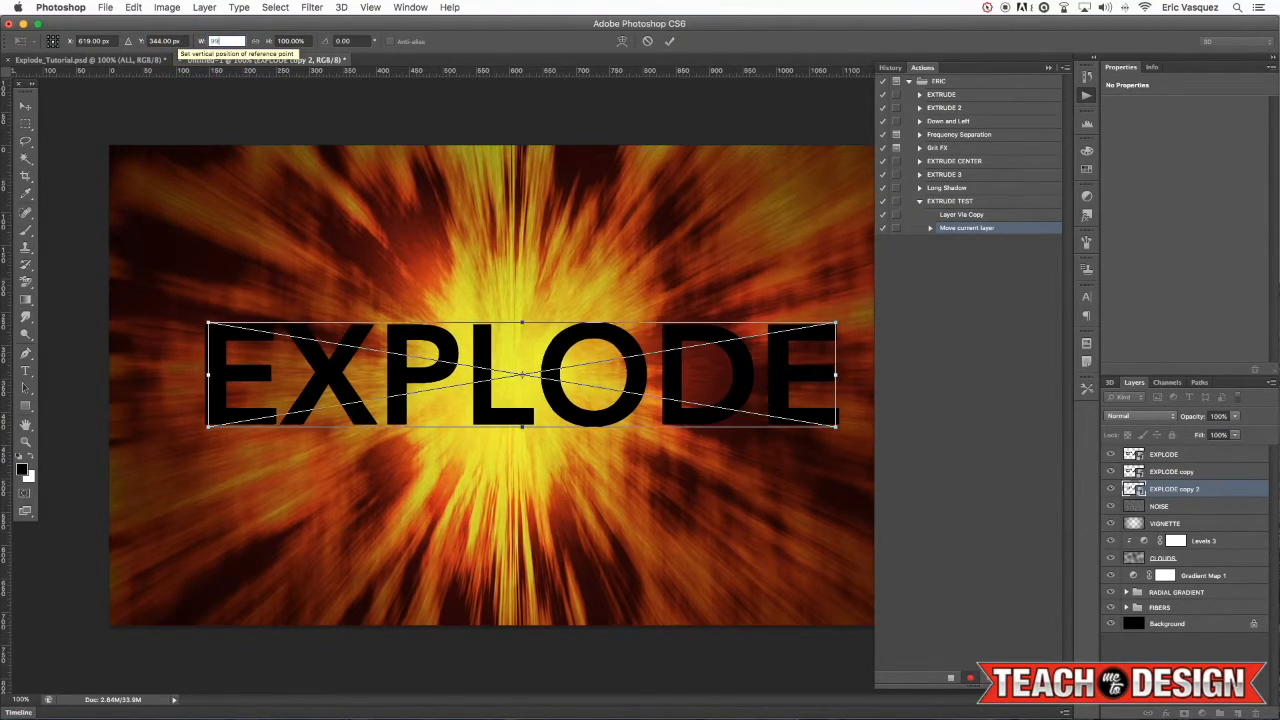
{"action": "type", "text": ".5"}
{"action": "key", "text": "Tab"}
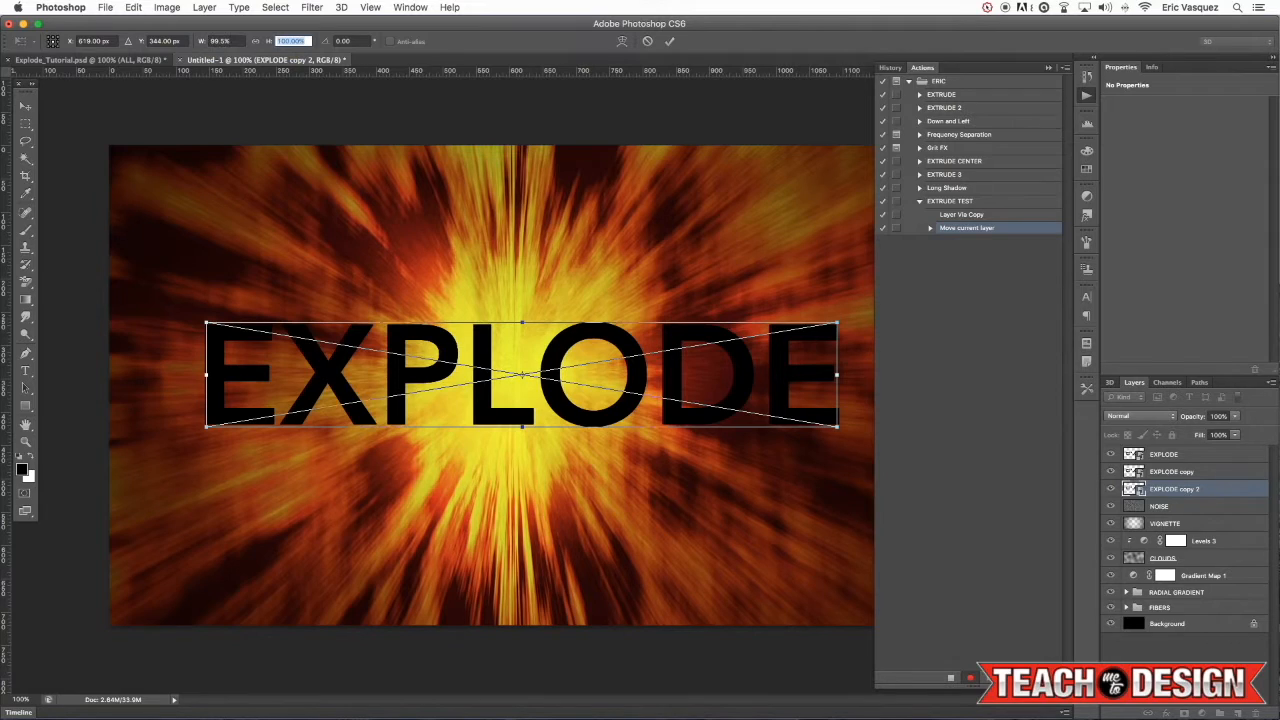
{"action": "type", "text": "99.5"}
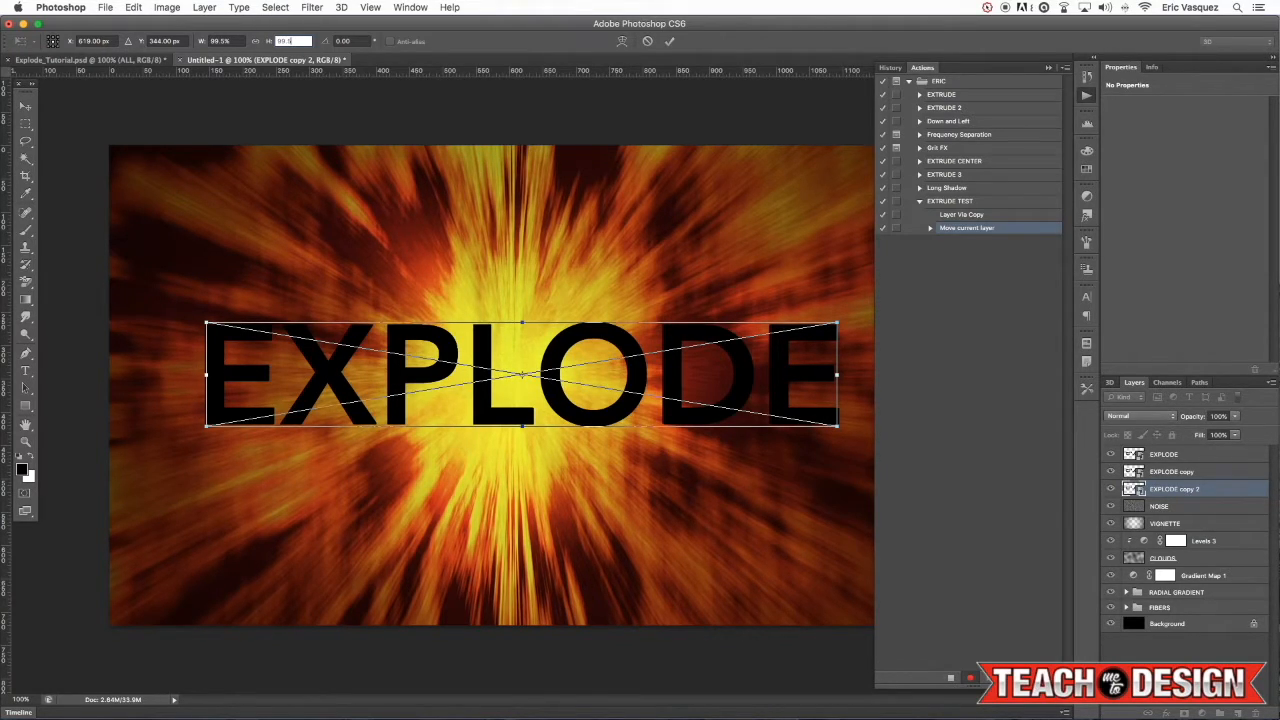
{"action": "key", "text": "Return"}
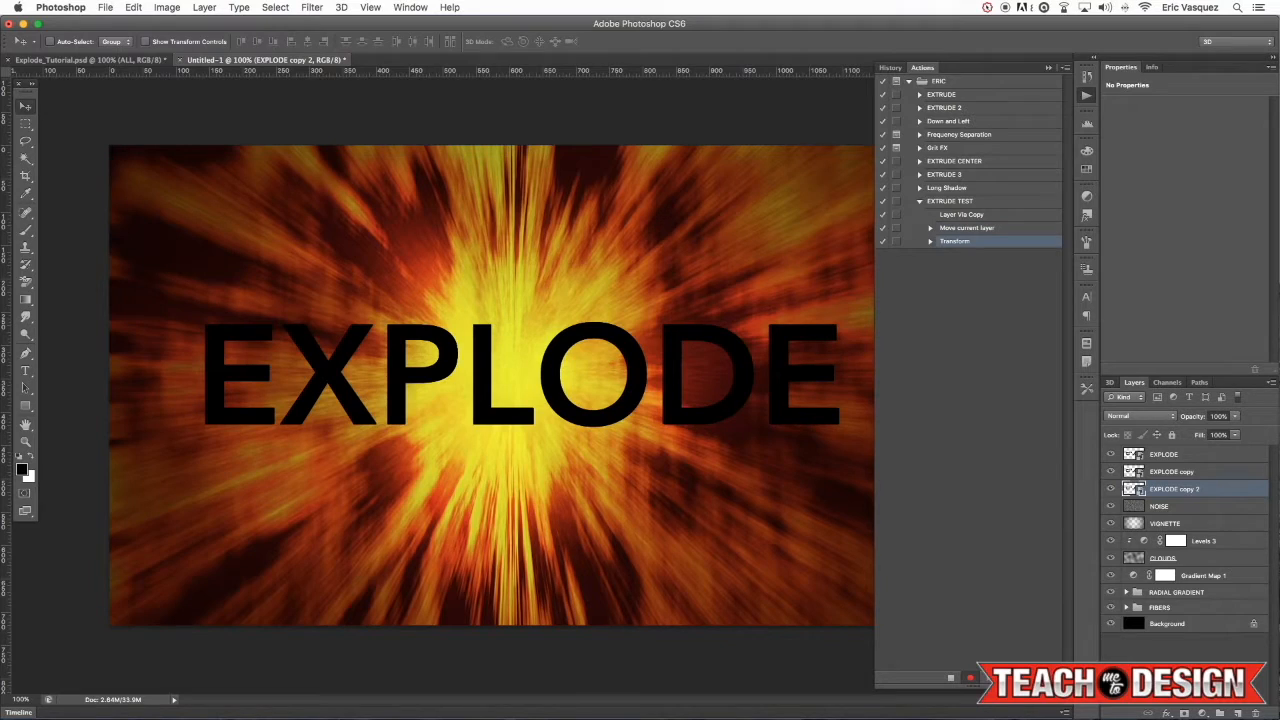
{"action": "left_click", "coordinate": [951, 681]}
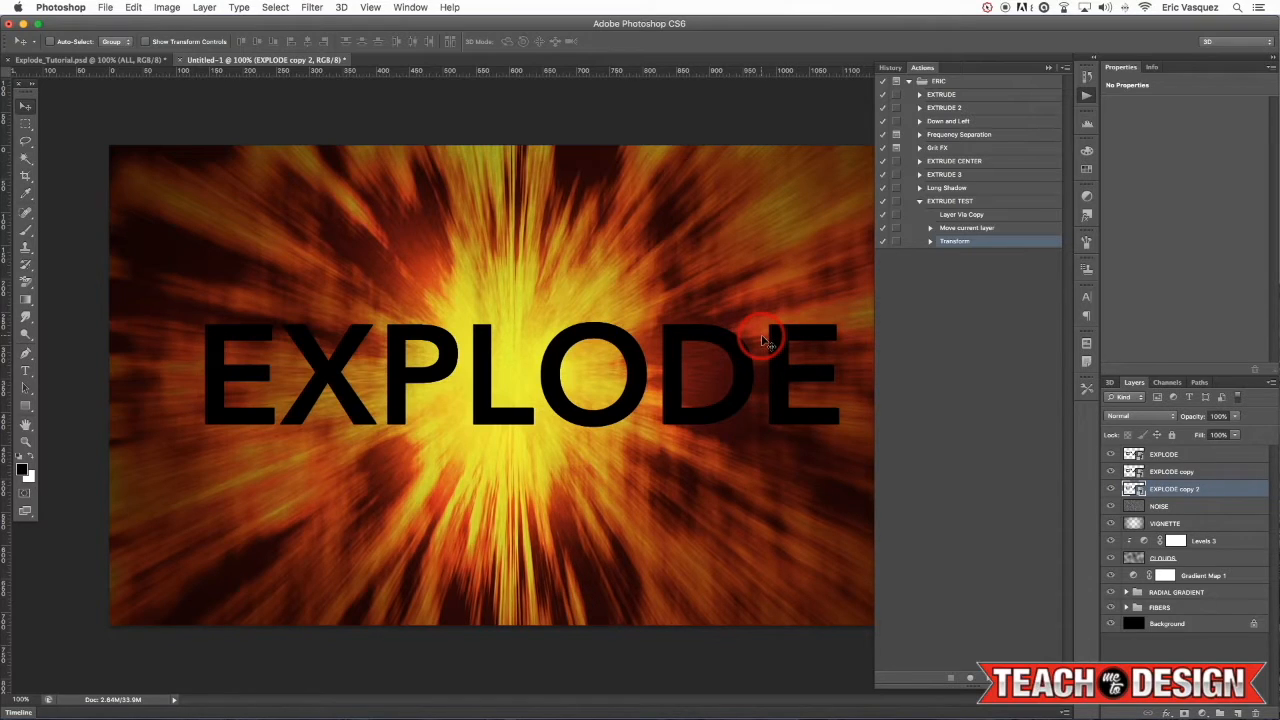
Step: Play the EXTRUDE TEST action repeatedly on the lowest EXPLODE copy until the stack reaches EXPLODE copy 24
{"action": "left_click", "coordinate": [956, 203]}
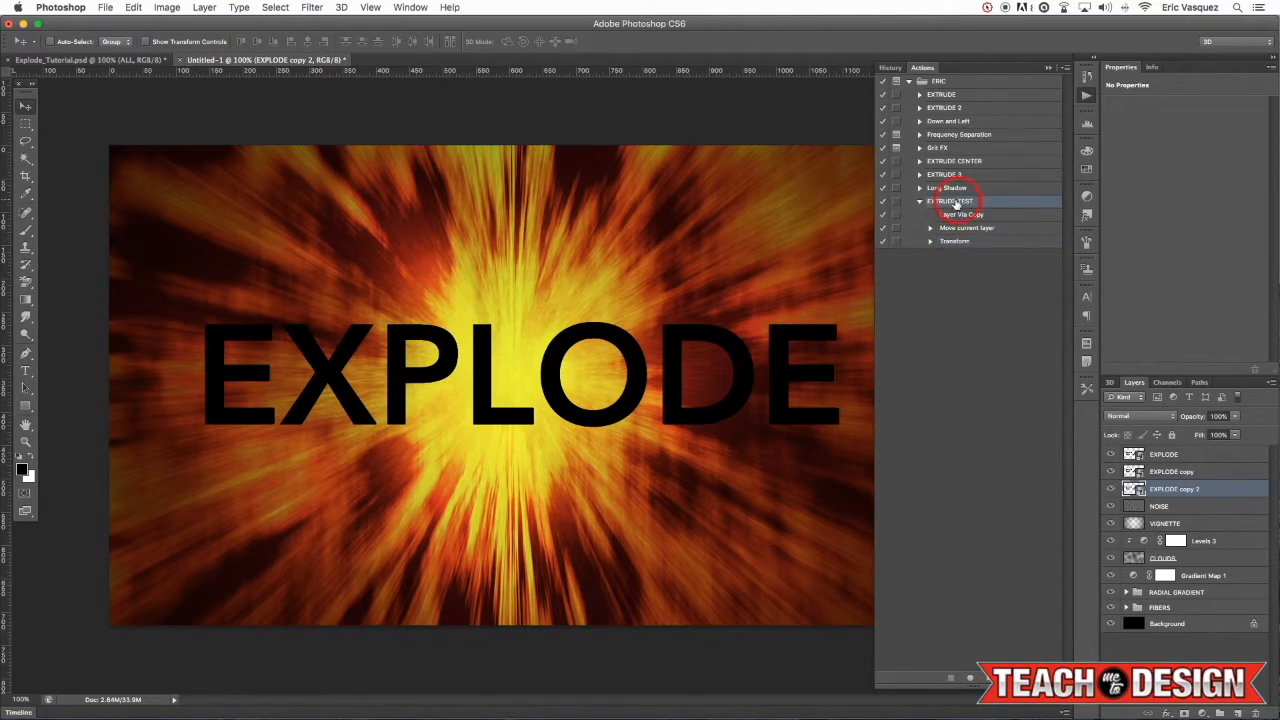
{"action": "left_click", "coordinate": [921, 205]}
{"action": "left_click", "coordinate": [1124, 400]}
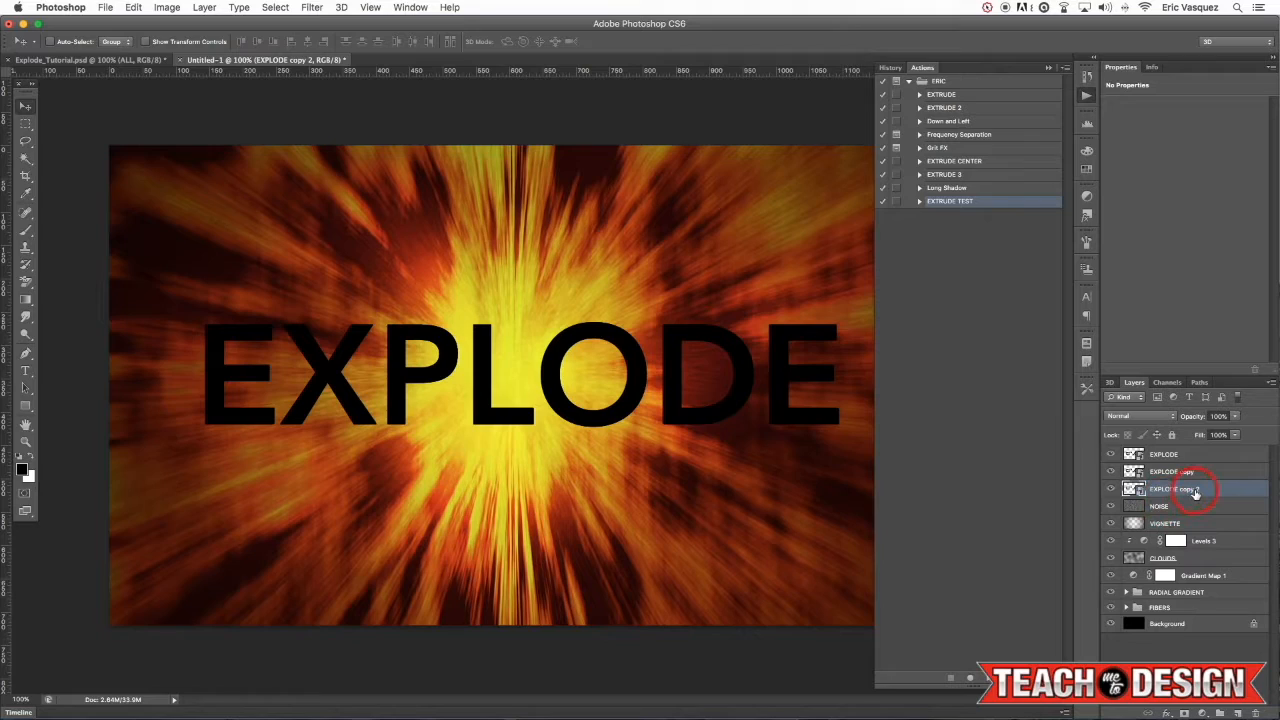
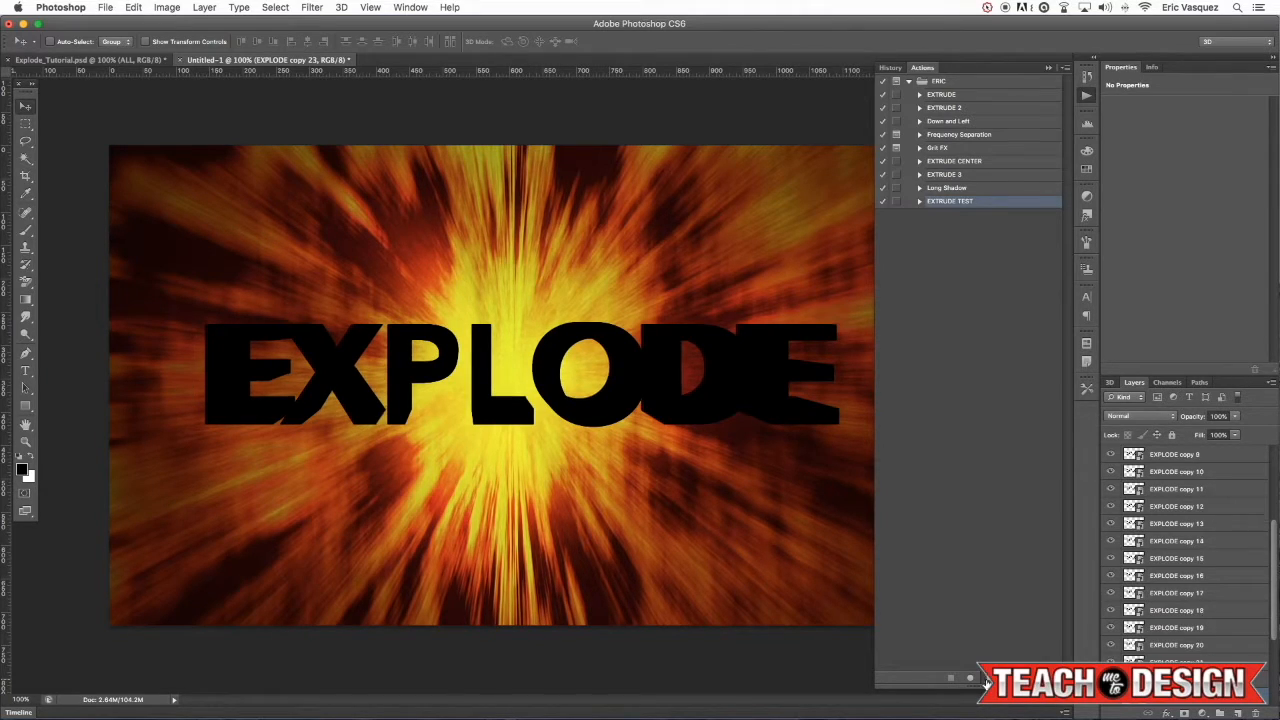
Step: Group all the EXPLODE copy layers beneath the original EXPLODE layer and name the group EXTRUSION
{"action": "double_click", "coordinate": [1125, 68]}
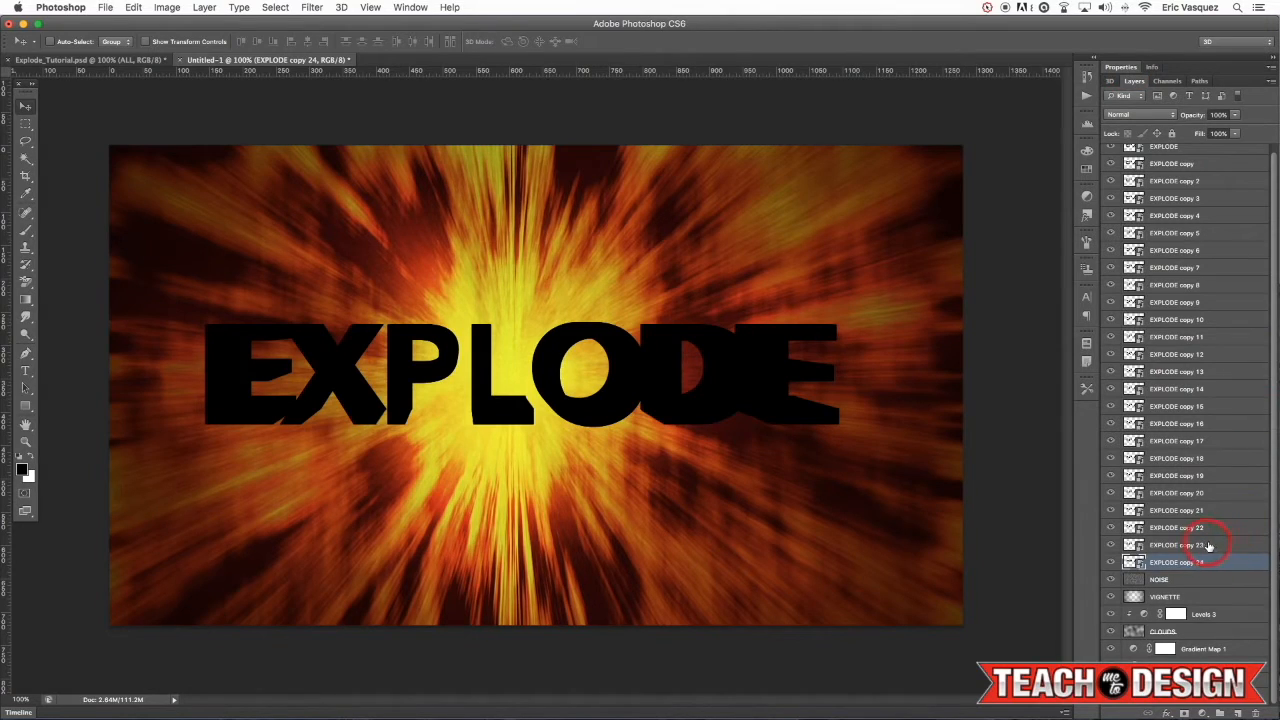
{"action": "left_click_drag", "start_coordinate": [1270, 545], "coordinate": [1274, 535]}
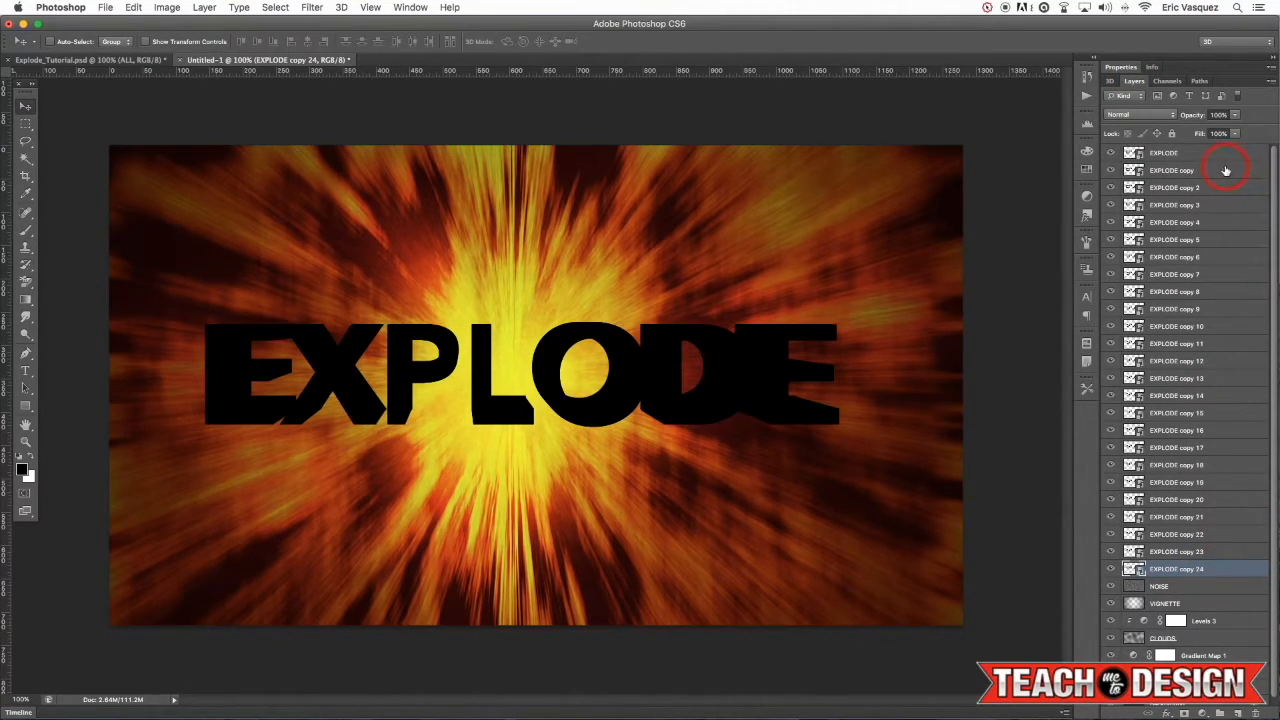
{"action": "left_click", "coordinate": [1175, 170], "text": "shift"}
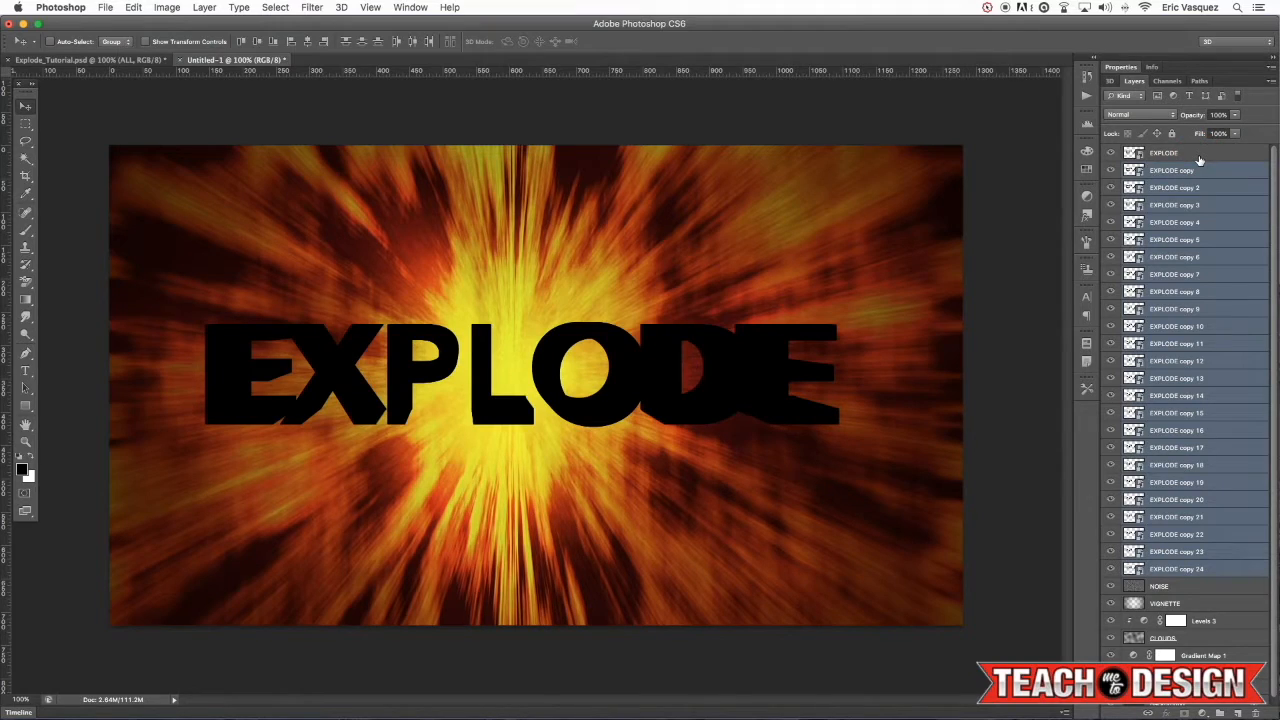
{"action": "double_click", "coordinate": [1163, 169]}
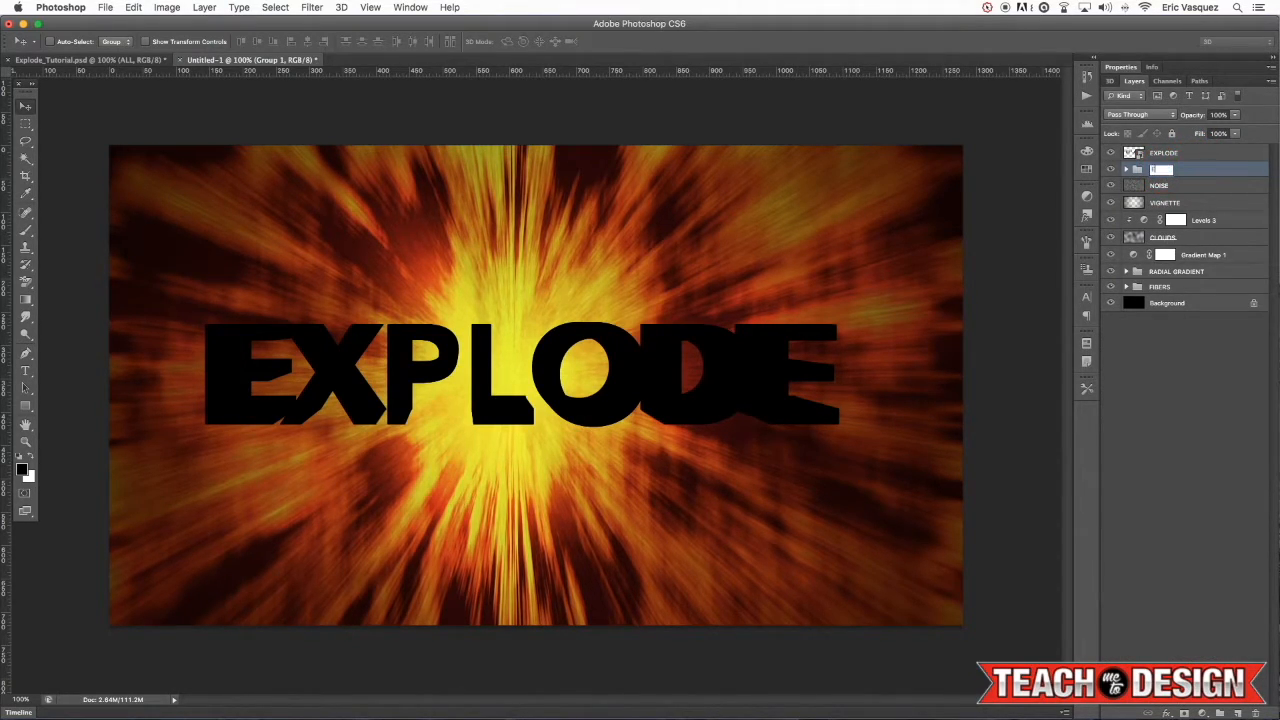
{"action": "type", "text": "EXTRUSION"}
{"action": "key", "text": "Return"}
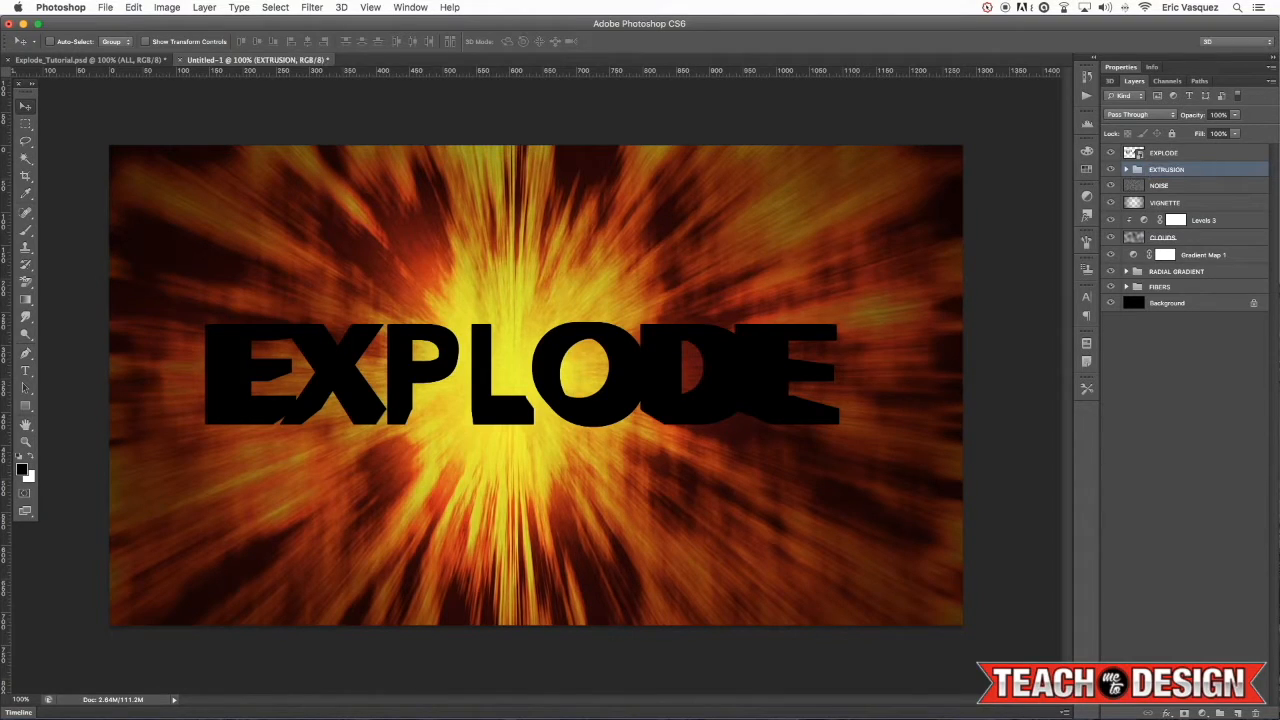
Step: Try replacing the text inside the EXPLODE Smart Object with DEBRIS, save it, and undo the replacement
{"action": "left_click", "coordinate": [1220, 156]}
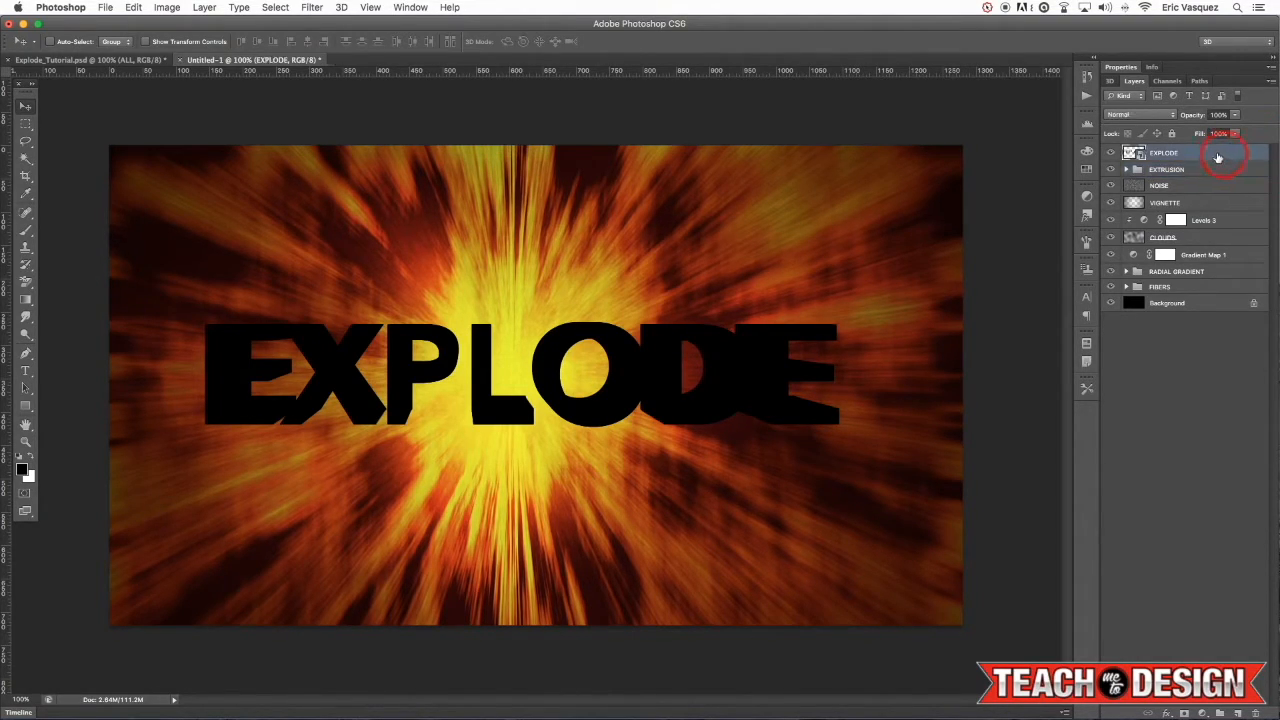
{"action": "double_click", "coordinate": [1134, 154]}
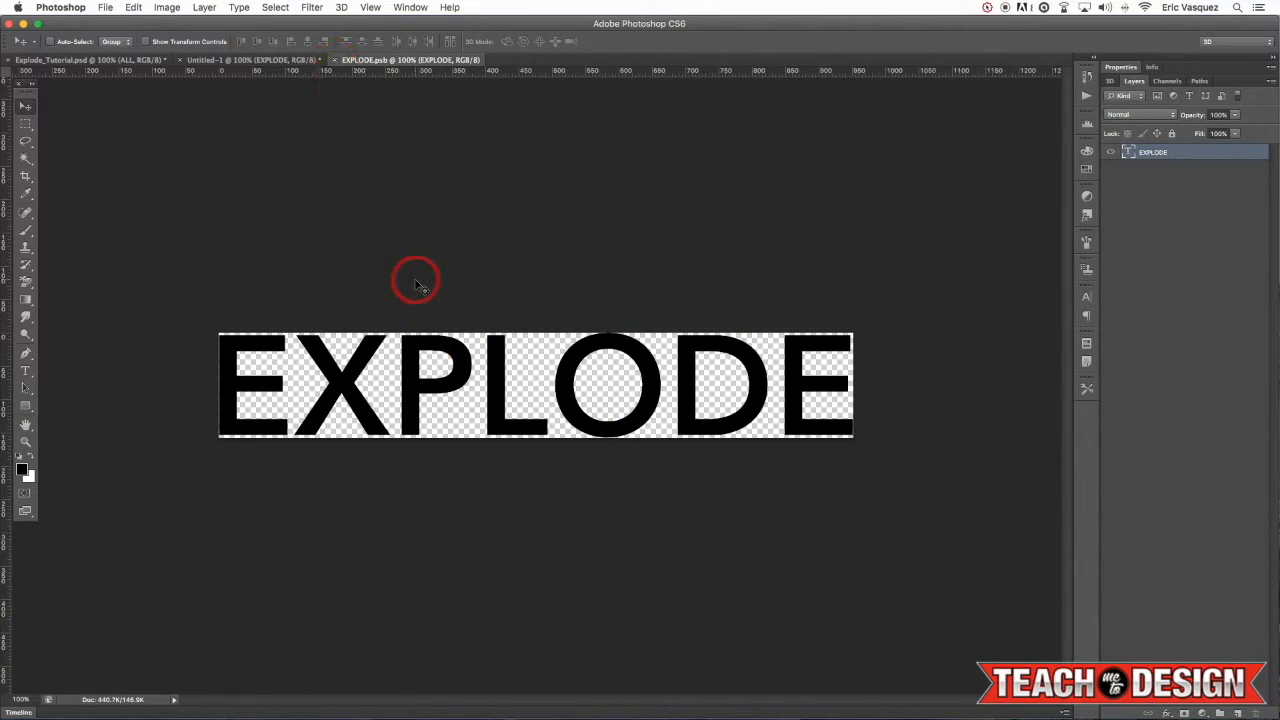
{"action": "key", "text": "t"}
{"action": "double_click", "coordinate": [442, 347]}
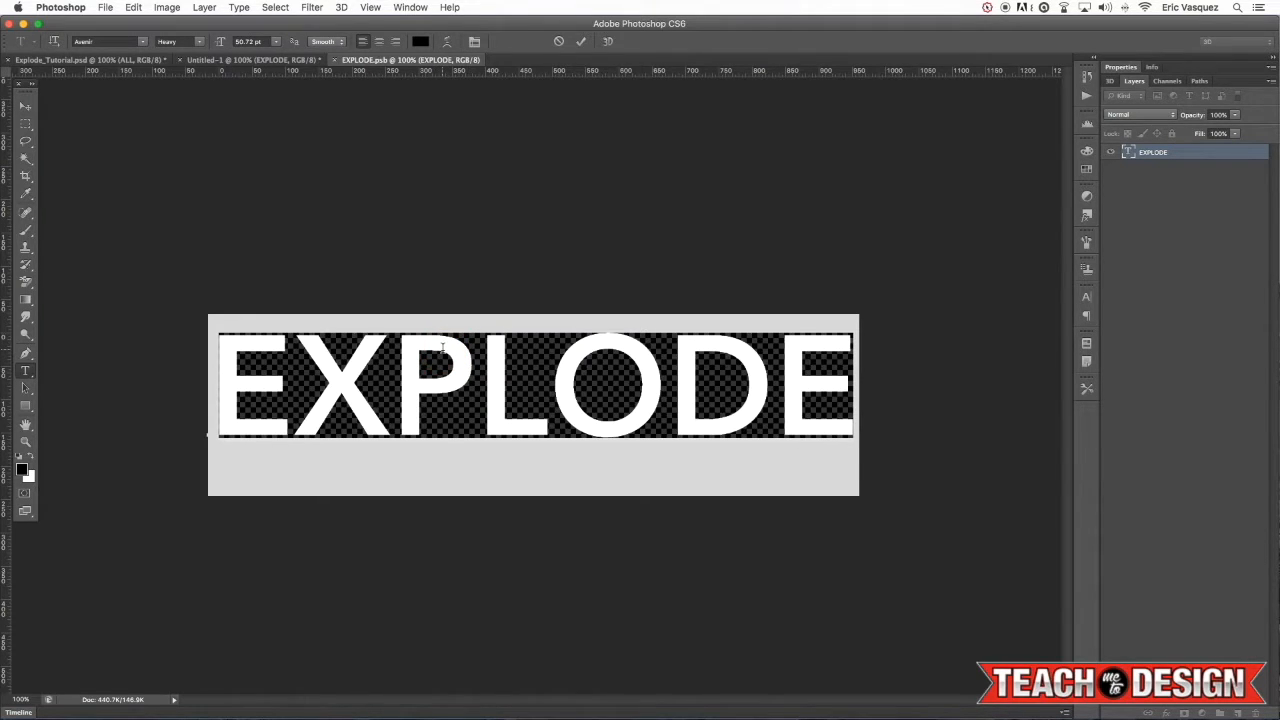
{"action": "type", "text": "DEBRIS"}
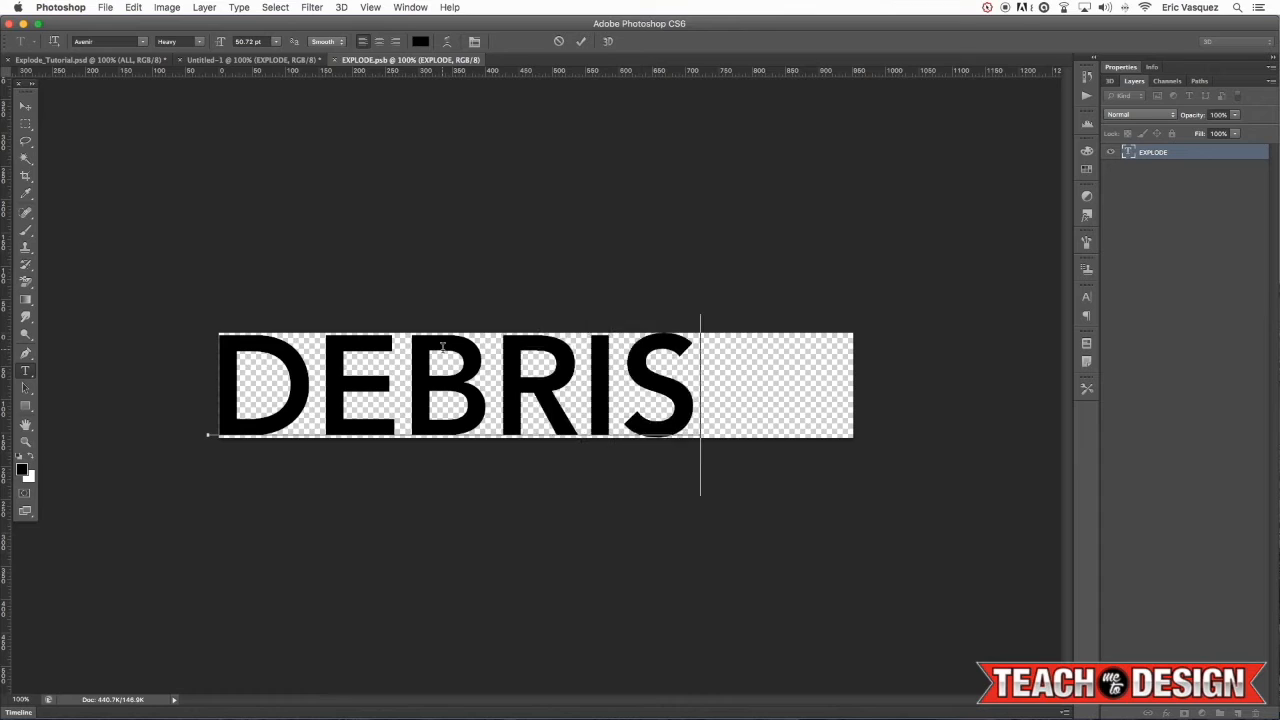
{"action": "left_click", "coordinate": [25, 107]}
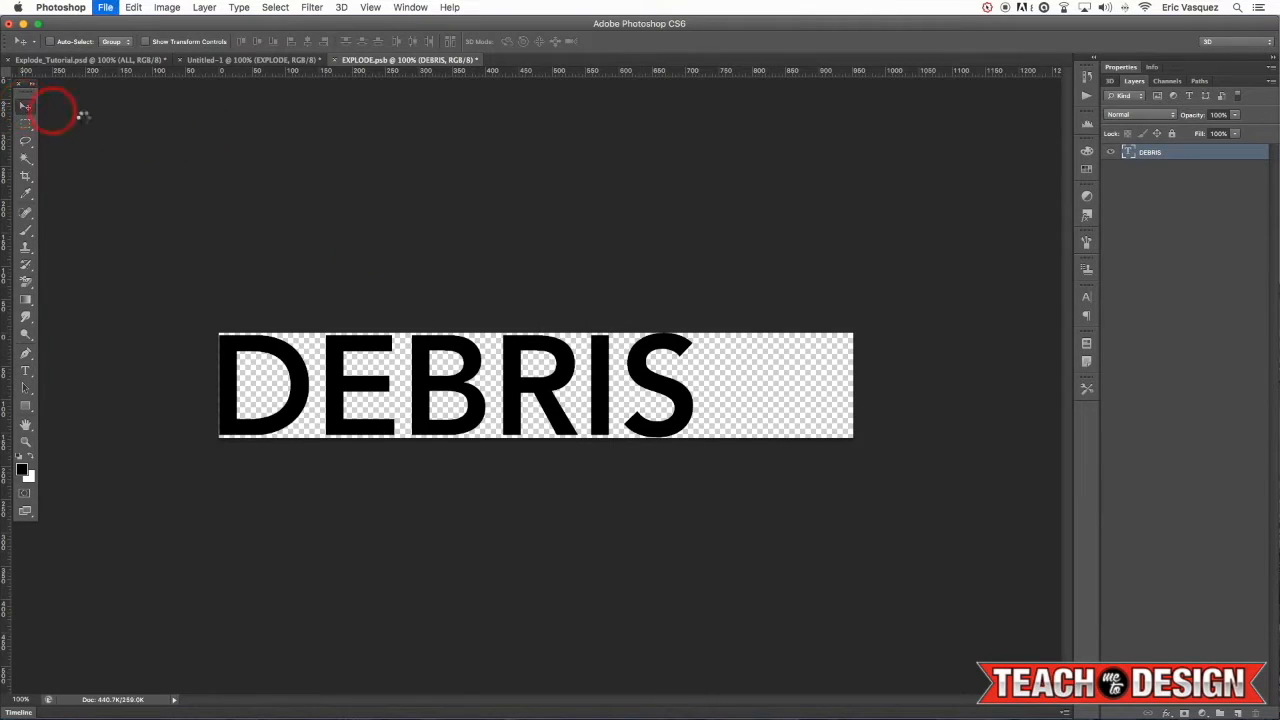
{"action": "key", "text": "super+w"}
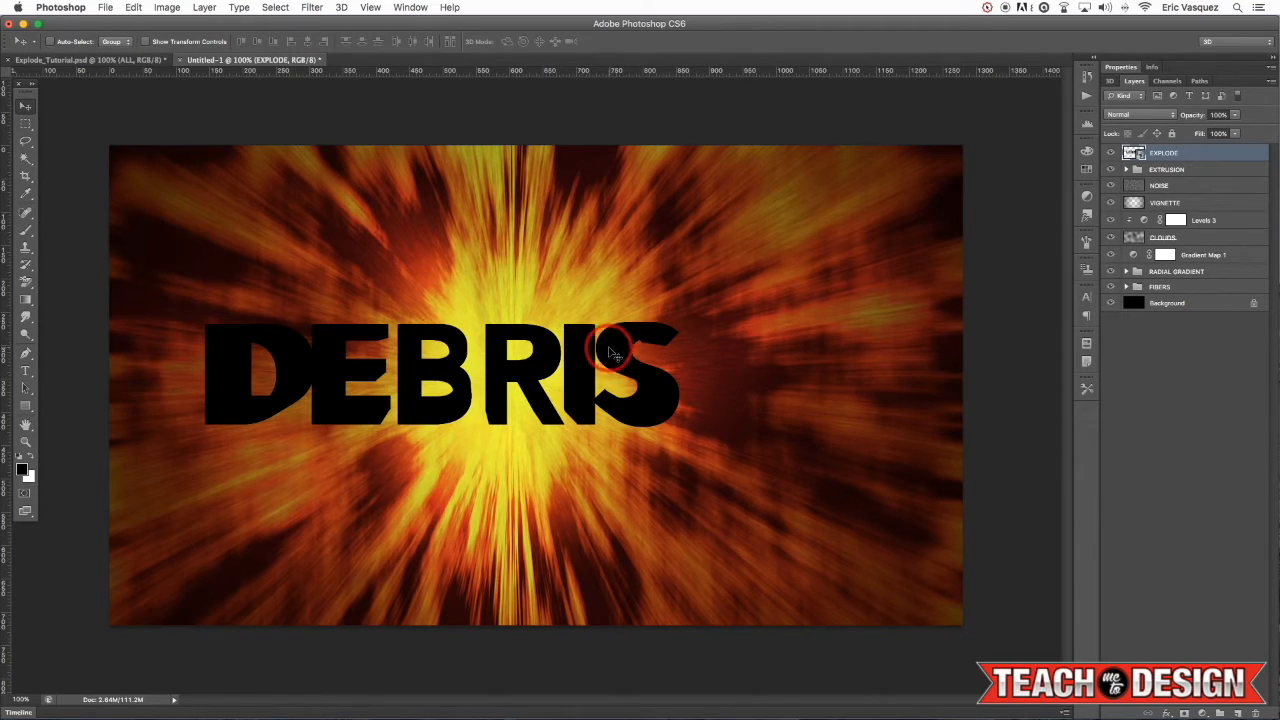
{"action": "key", "text": "super+z"}
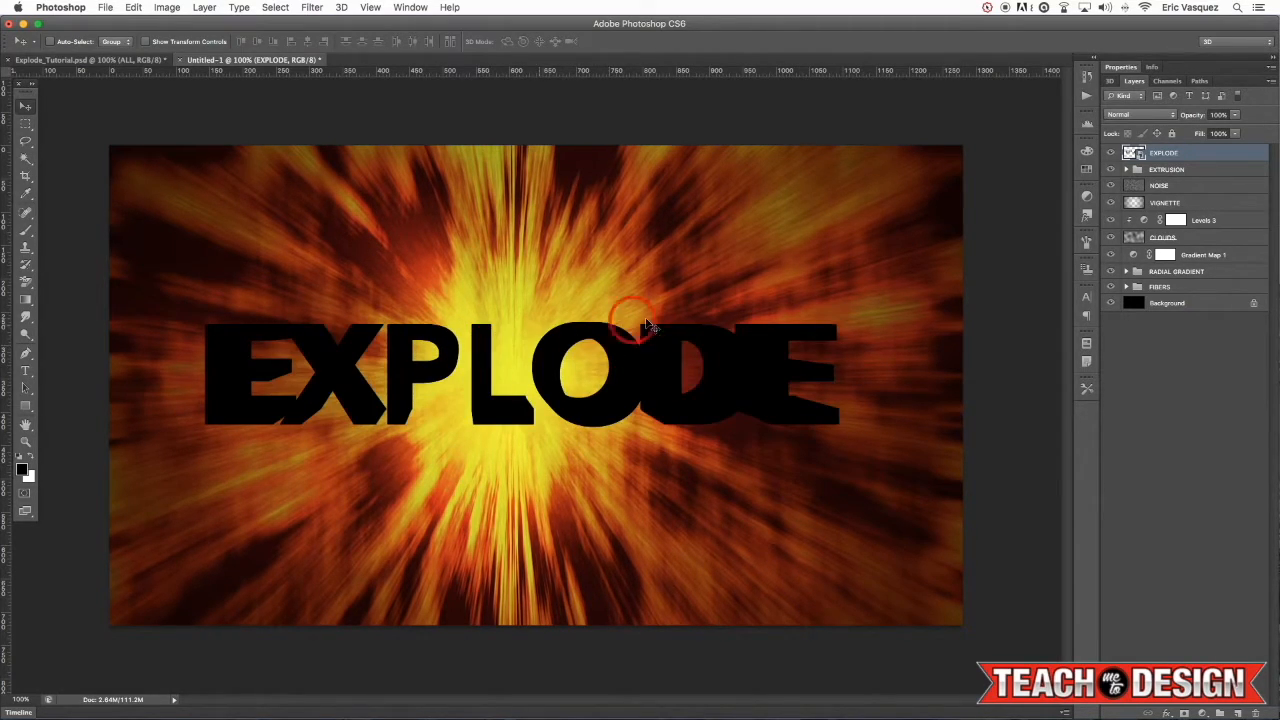
Step: Add a 3 px outside Stroke effect with a Gradient fill to the top EXPLODE layer
{"action": "double_click", "coordinate": [1262, 158]}
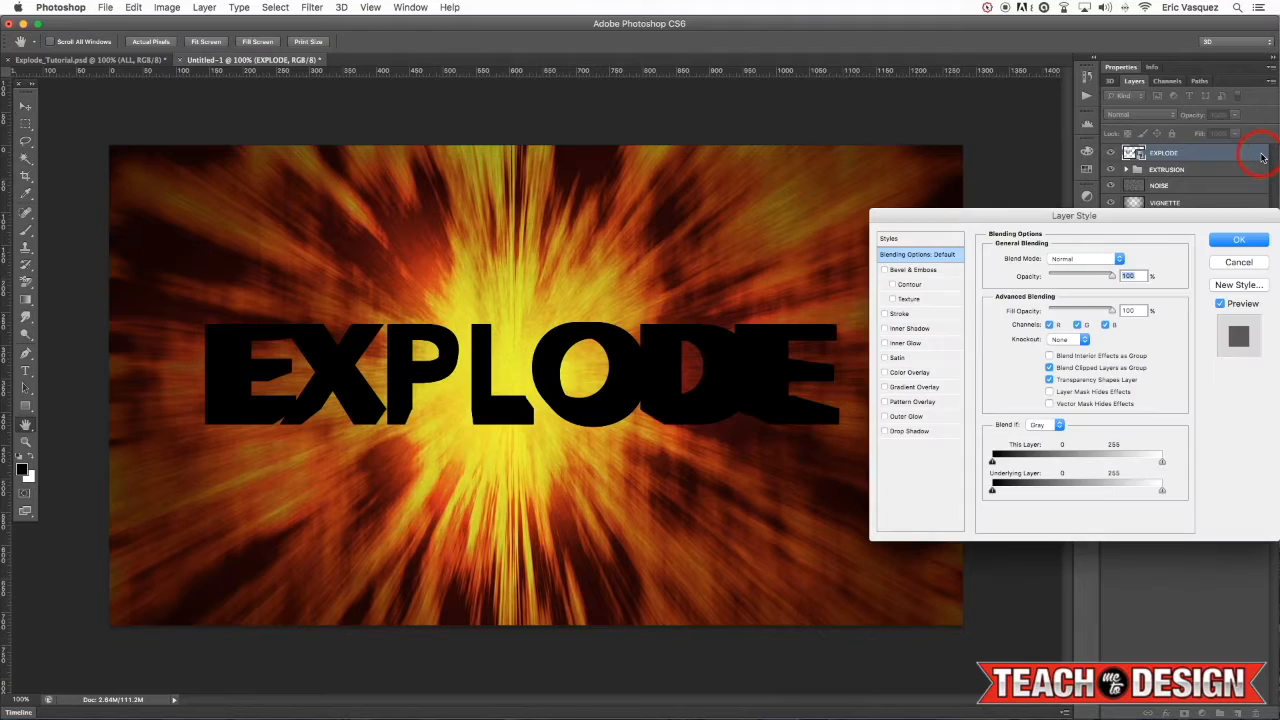
{"action": "left_click_drag", "start_coordinate": [925, 215], "coordinate": [895, 197]}
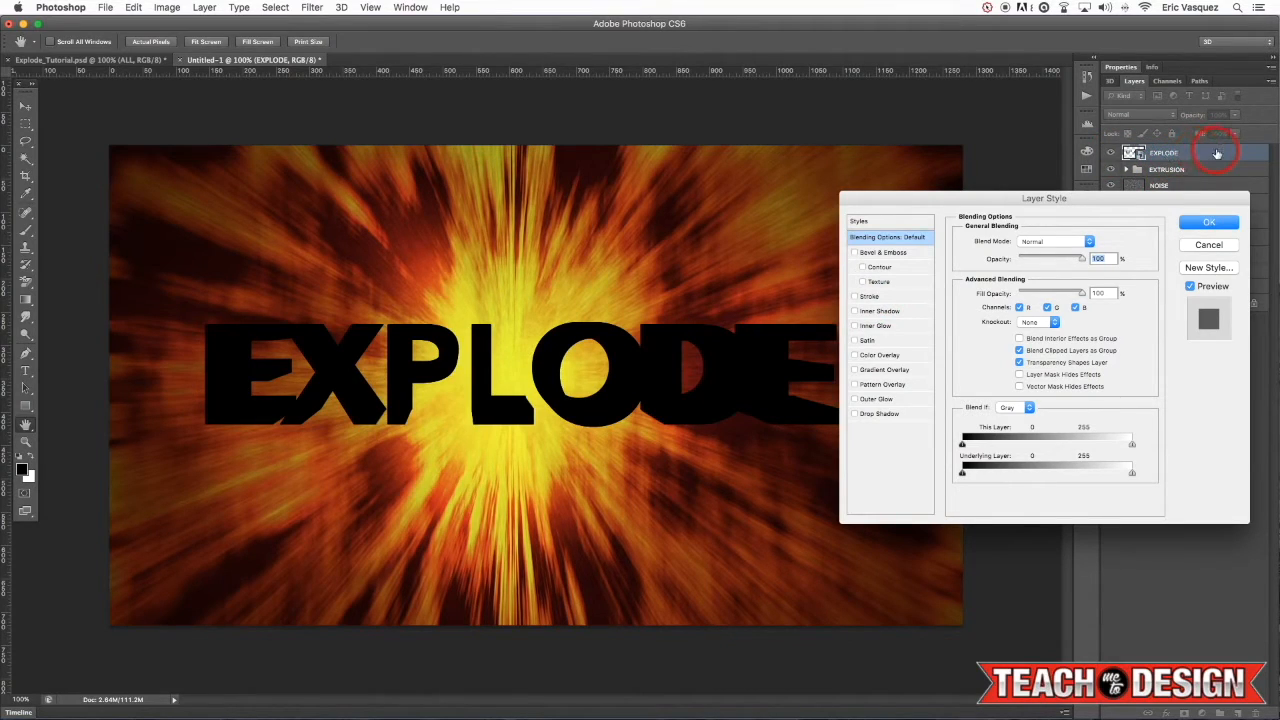
{"action": "left_click", "coordinate": [868, 299]}
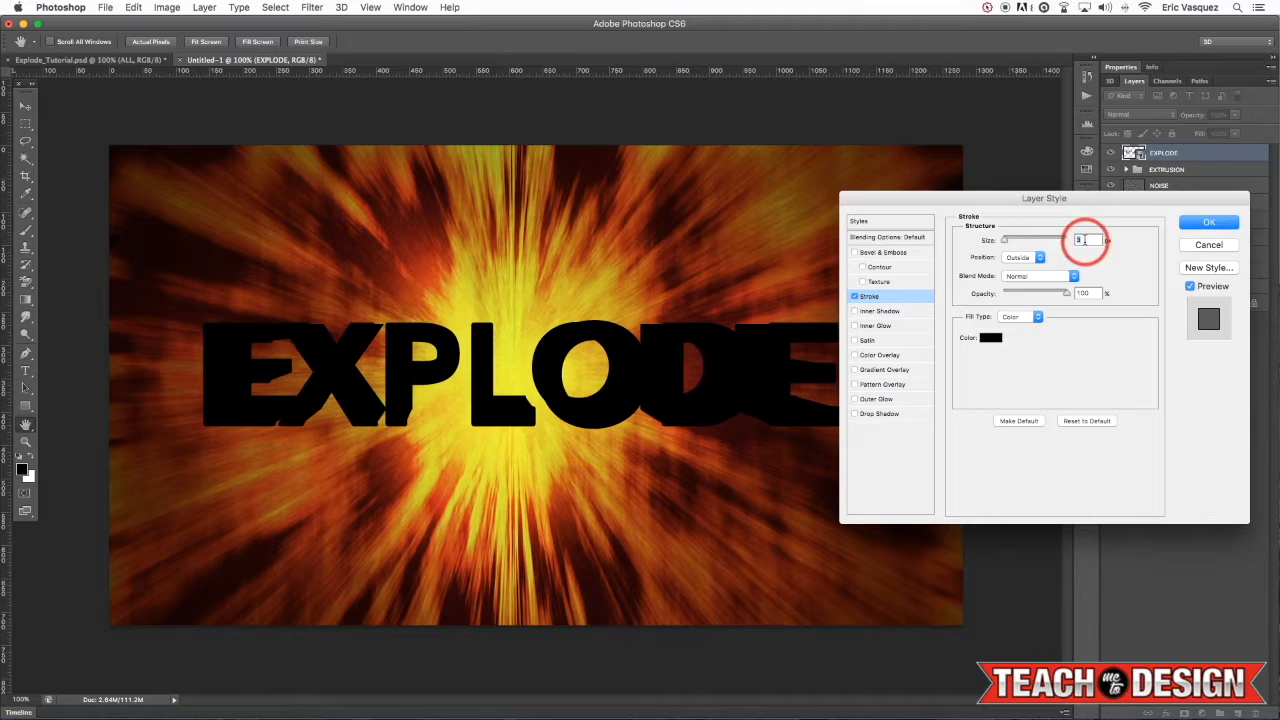
{"action": "left_click", "coordinate": [1010, 320]}
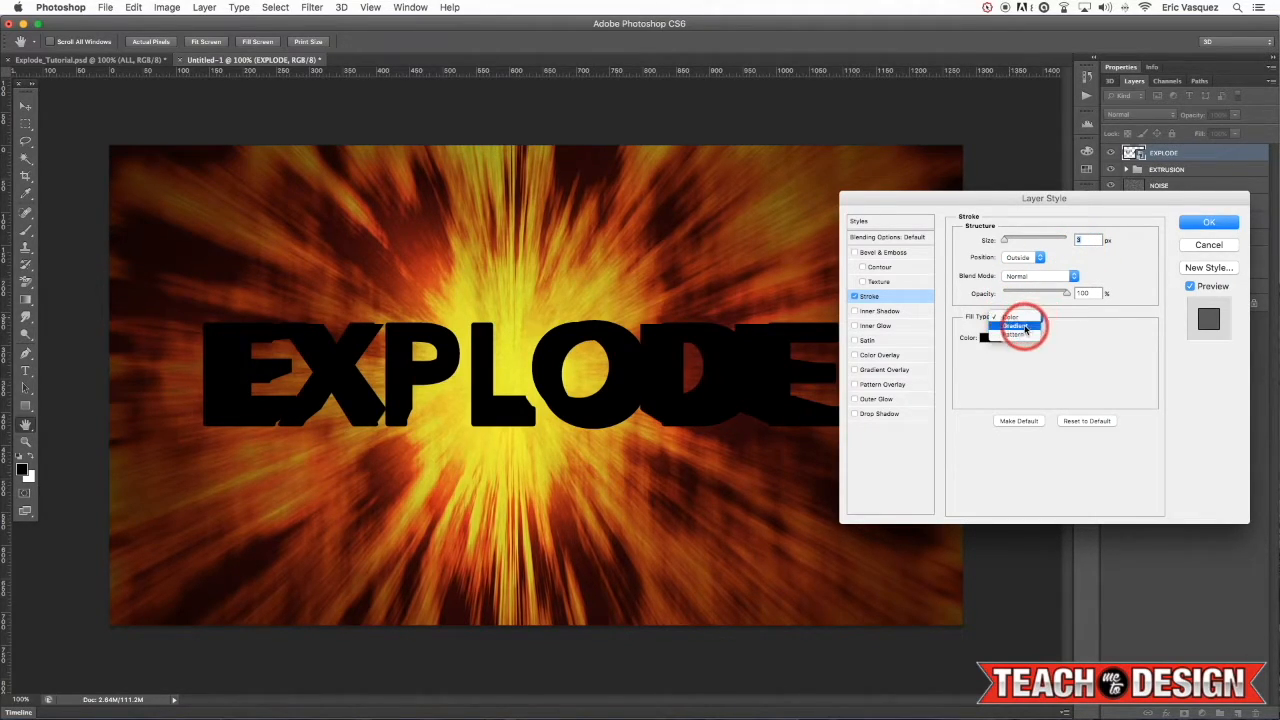
{"action": "left_click", "coordinate": [1006, 330]}
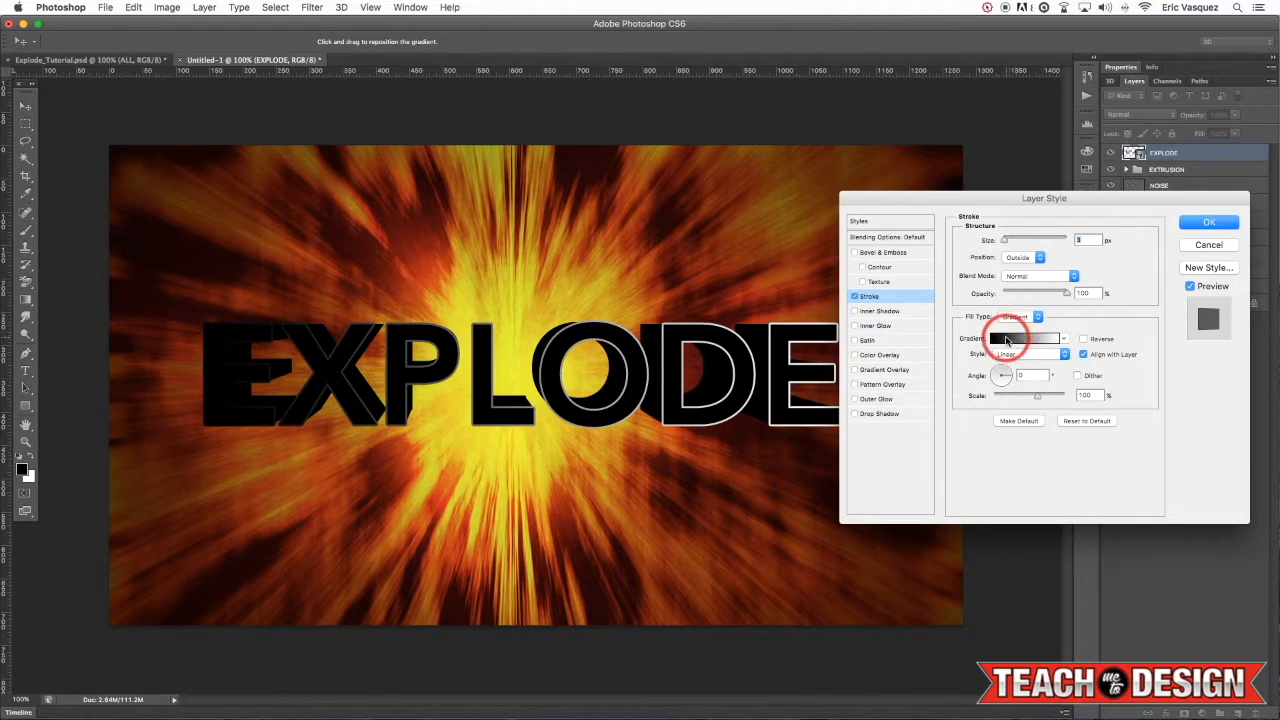
Step: Recolor the start stop of the stroke gradient to burnt orange b04207 sampled from the background explosion
{"action": "left_click", "coordinate": [1012, 338]}
{"action": "left_click", "coordinate": [998, 356]}
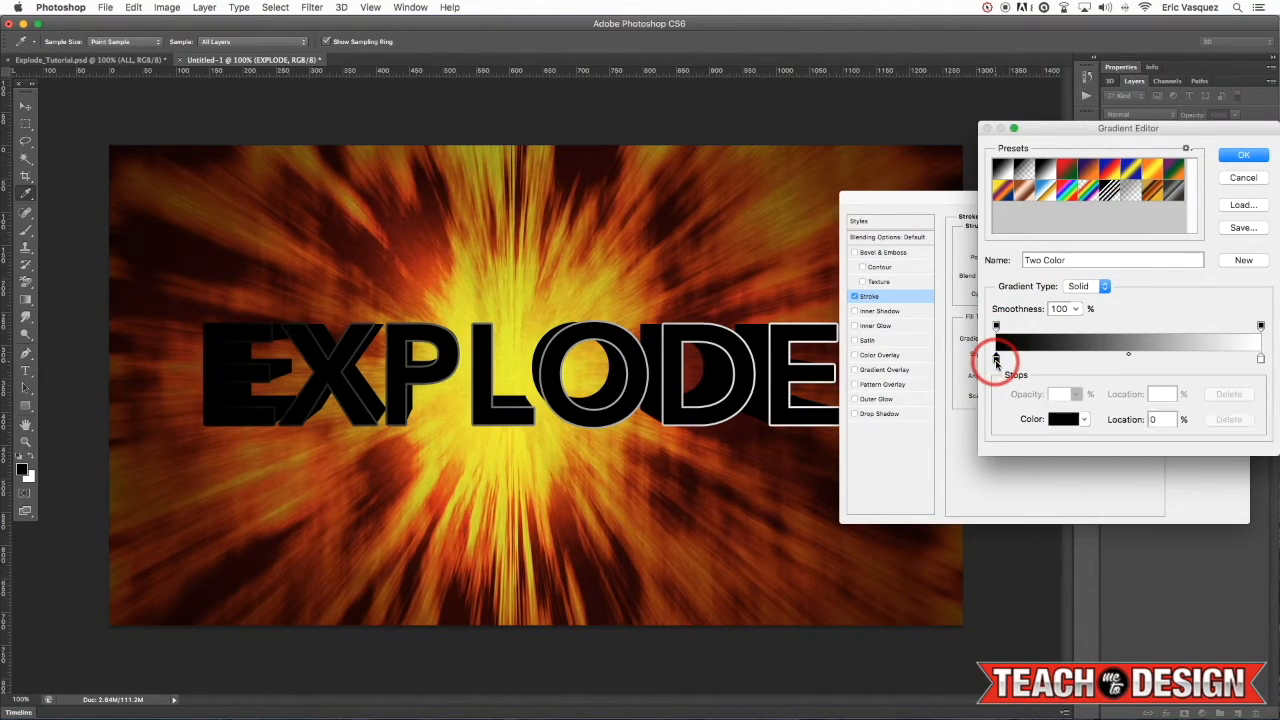
{"action": "left_click", "coordinate": [1056, 419]}
{"action": "left_click", "coordinate": [664, 289]}
{"action": "left_click", "coordinate": [1229, 184]}
Step: Add a stop at 19% in the stroke gradient and color it bright yellow
{"action": "left_click", "coordinate": [1033, 358]}
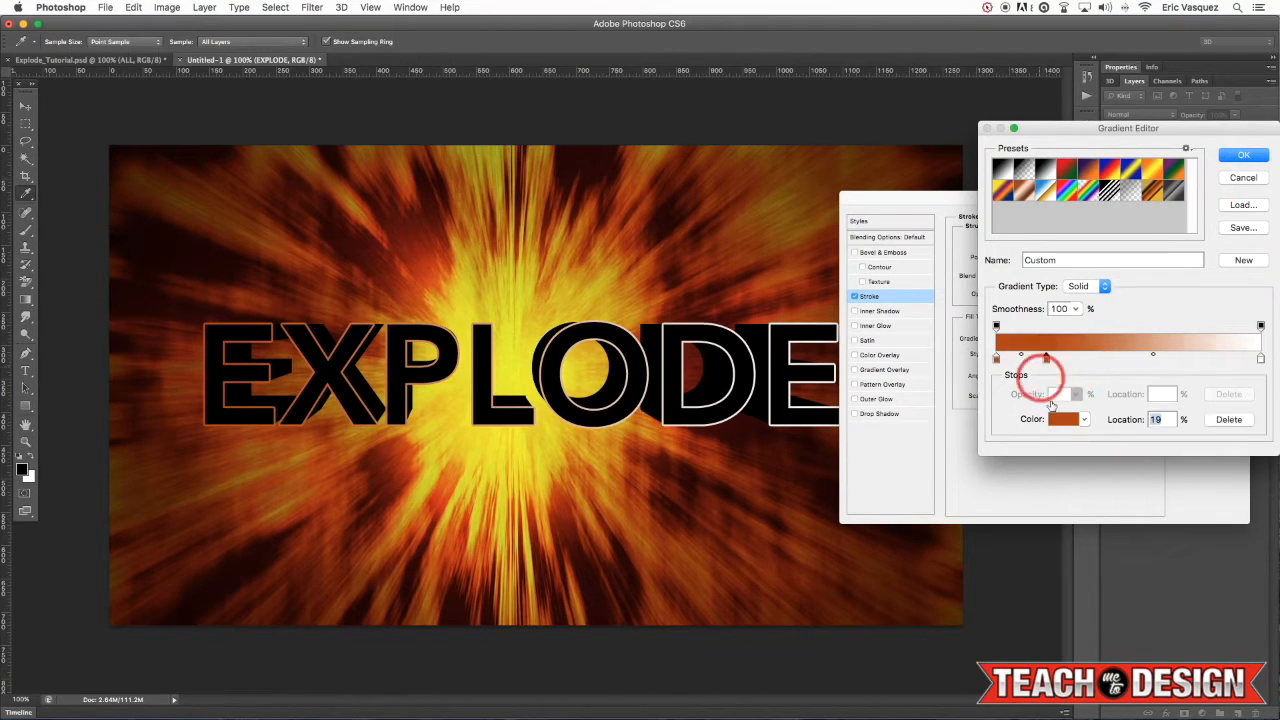
{"action": "left_click", "coordinate": [1062, 419]}
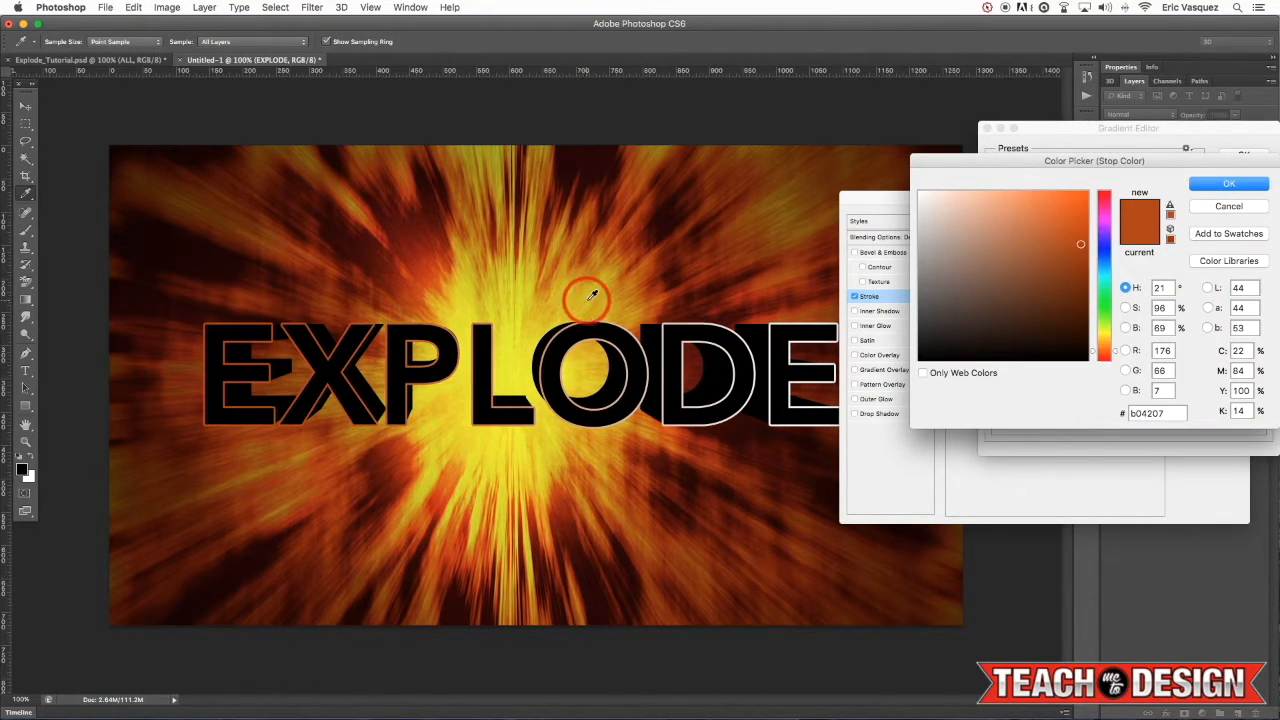
{"action": "left_click", "coordinate": [586, 297]}
{"action": "left_click", "coordinate": [1236, 184]}
{"action": "left_click", "coordinate": [1076, 212]}
{"action": "left_click", "coordinate": [1205, 184]}
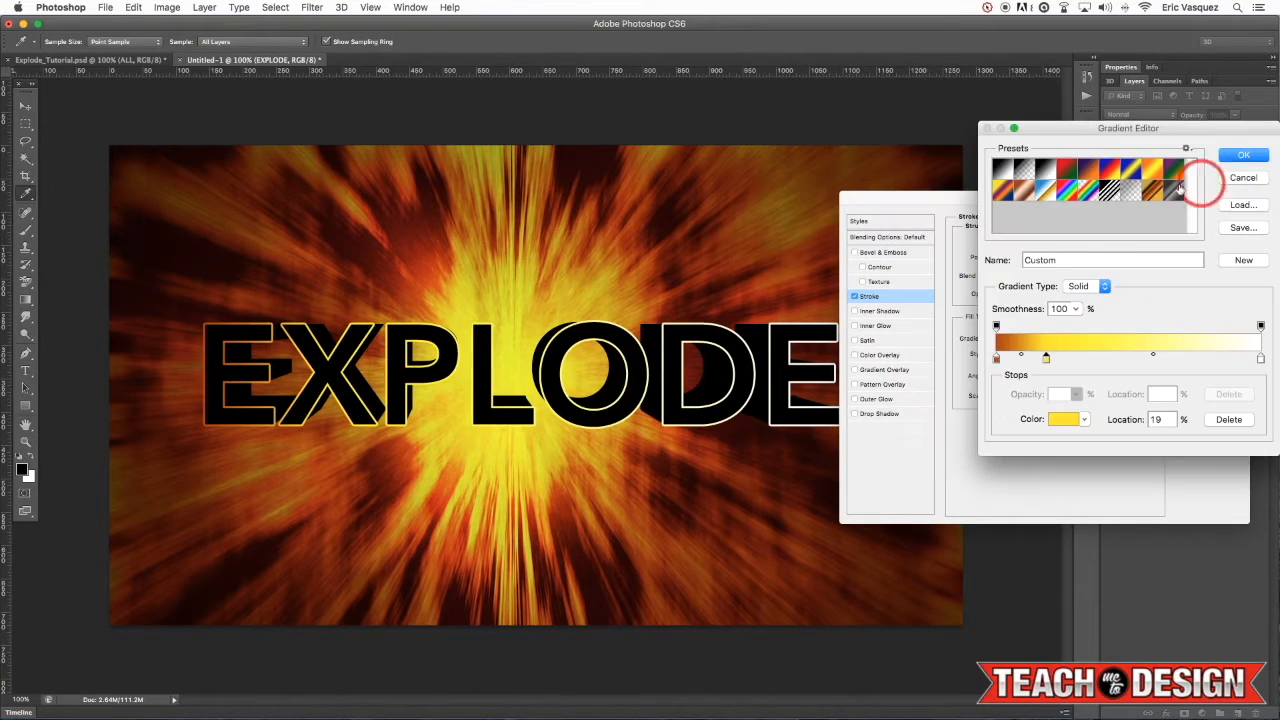
Step: Add a stop at 38% in the stroke gradient and color it dark red a82b0a sampled from the background
{"action": "left_click", "coordinate": [1095, 358]}
{"action": "left_click", "coordinate": [1068, 419]}
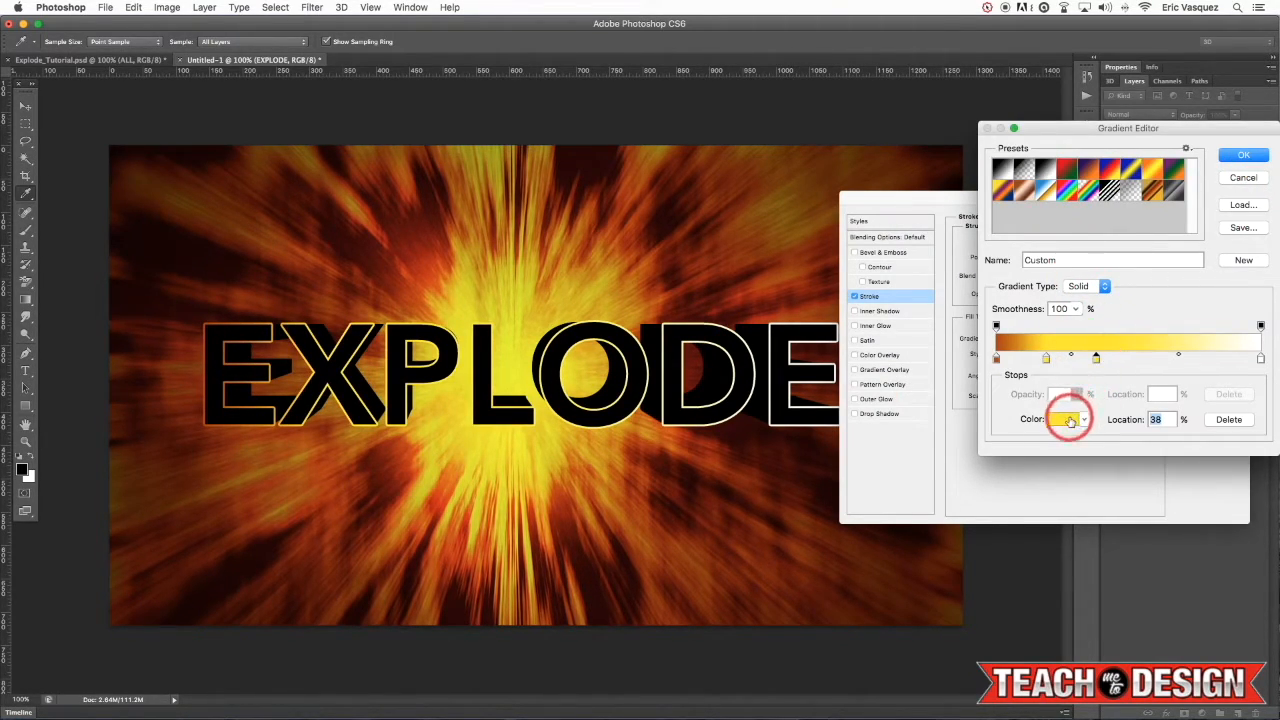
{"action": "left_click", "coordinate": [1104, 346]}
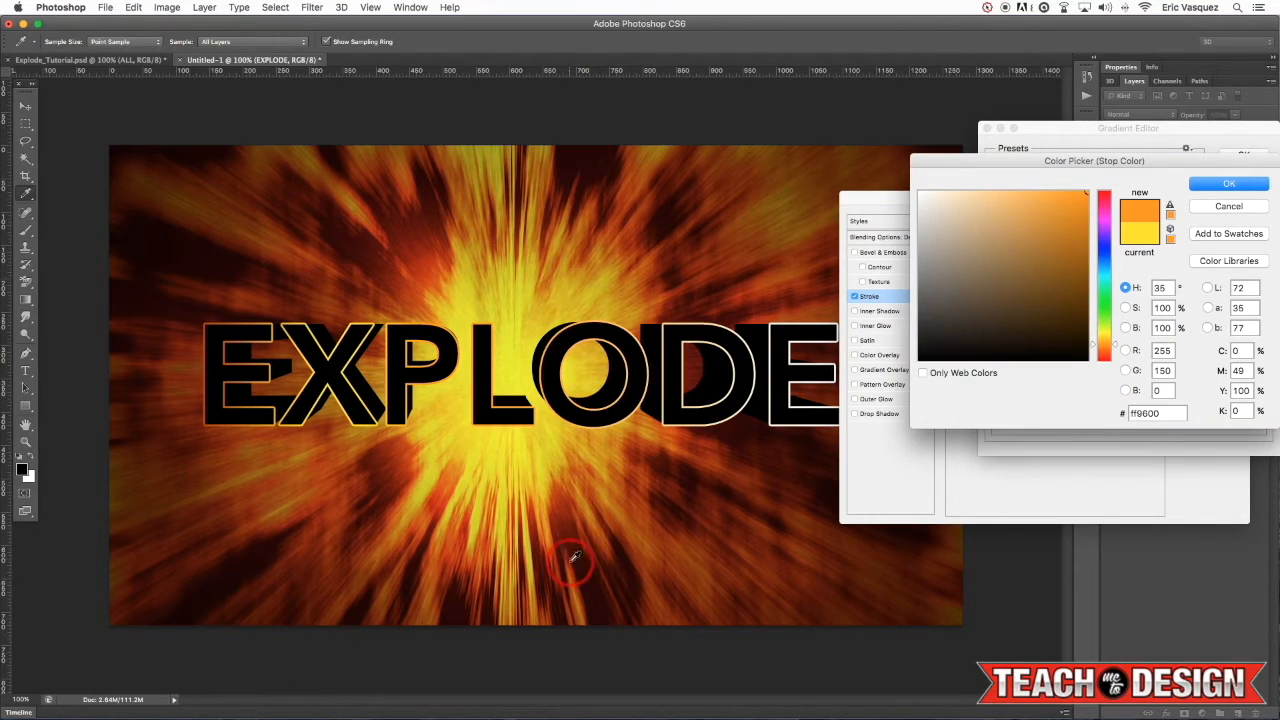
{"action": "left_click", "coordinate": [560, 507]}
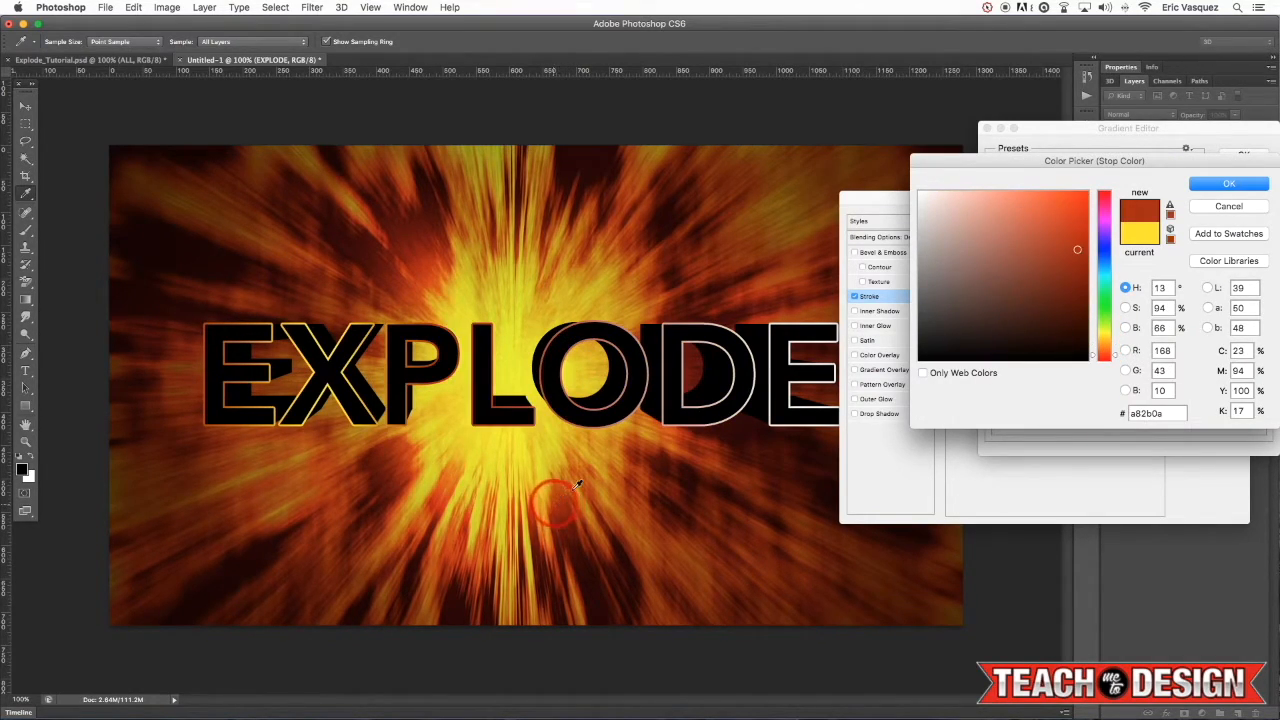
{"action": "left_click", "coordinate": [1226, 184]}
Step: Repeat the yellow and dark red stops in the second half of the stroke gradient and remove the white end stop
{"action": "left_click", "coordinate": [1046, 361]}
{"action": "left_click_drag", "start_coordinate": [1130, 360], "coordinate": [1187, 360]}
{"action": "left_click", "coordinate": [1097, 360]}
{"action": "left_click", "coordinate": [1260, 358]}
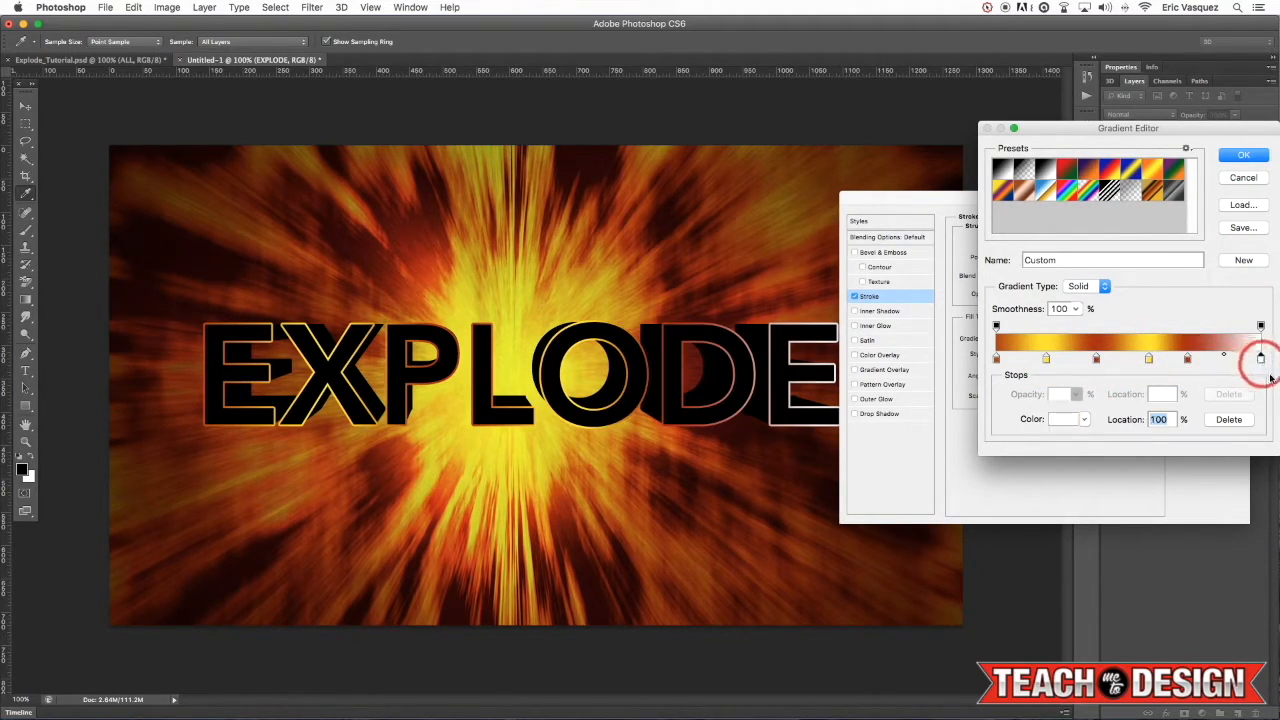
{"action": "left_click_drag", "start_coordinate": [1271, 378], "coordinate": [1258, 390]}
Step: Recolor the last stop to near-black 250504, place a dark red stop at the gradient's end, and apply the gradient
{"action": "double_click", "coordinate": [1187, 360]}
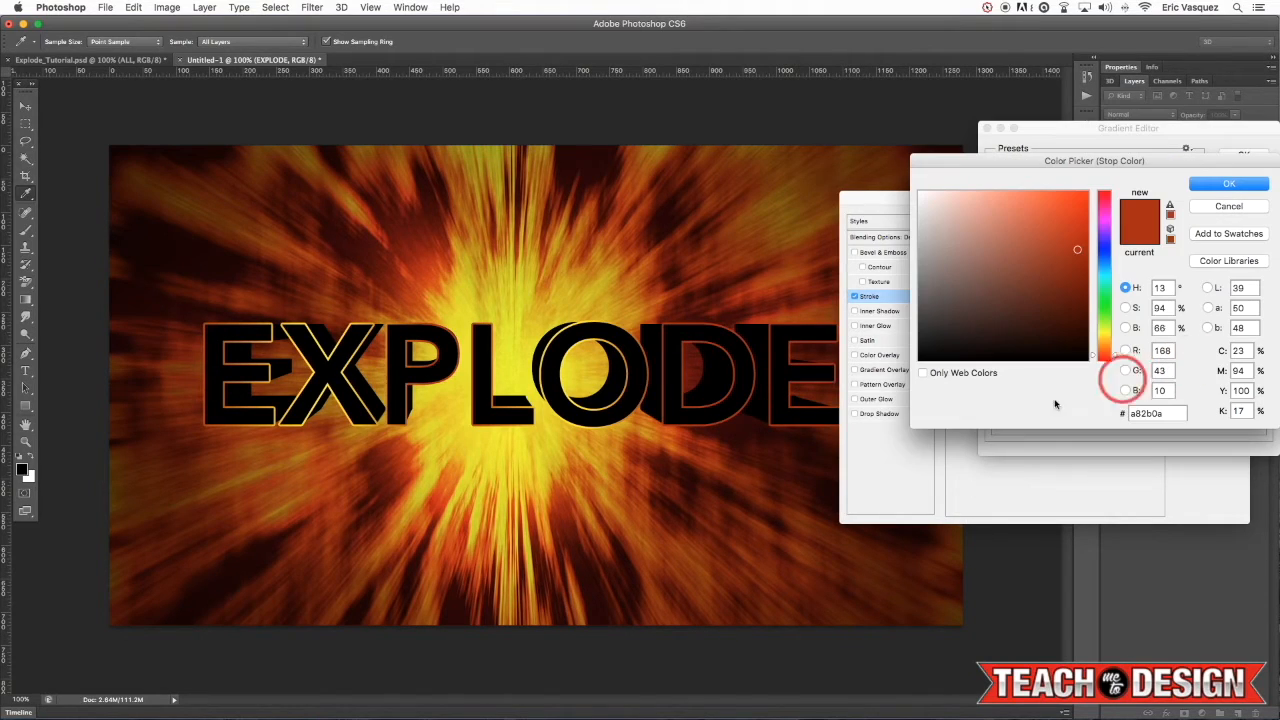
{"action": "left_click", "coordinate": [795, 440]}
{"action": "left_click", "coordinate": [1232, 183]}
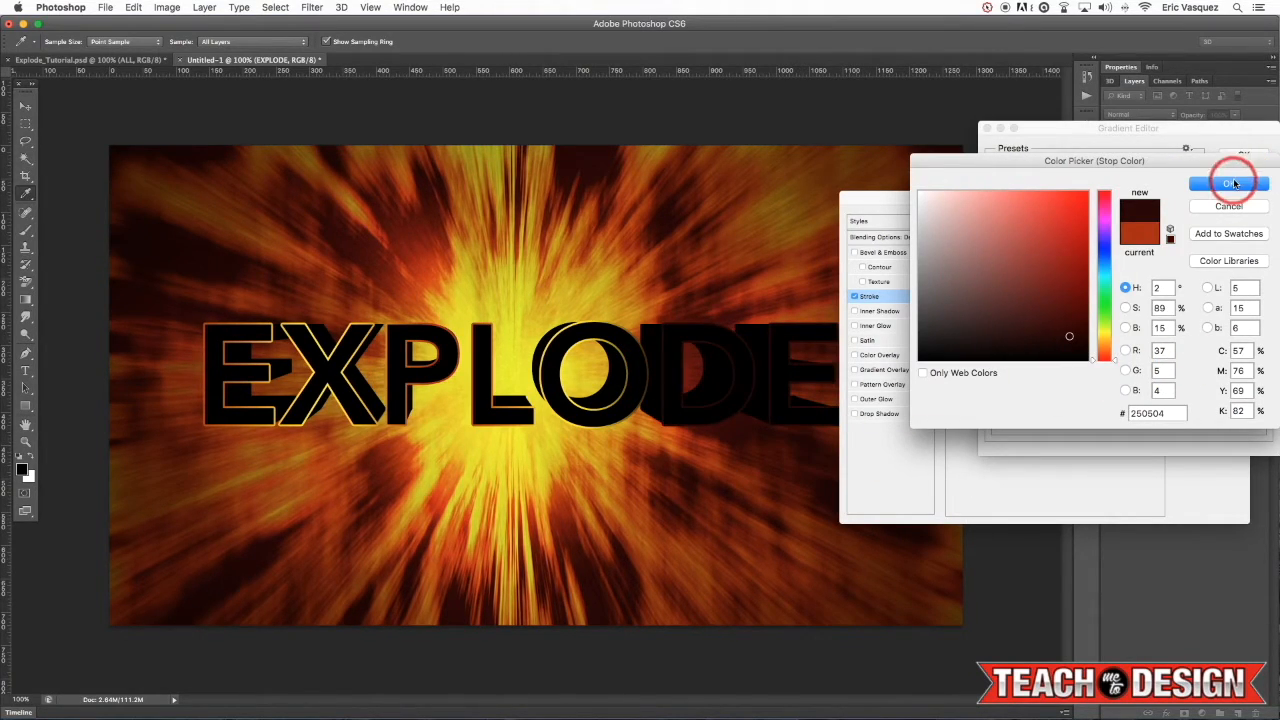
{"action": "left_click_drag", "start_coordinate": [1188, 360], "coordinate": [1260, 358]}
{"action": "left_click", "coordinate": [1097, 360]}
{"action": "left_click", "coordinate": [1245, 360]}
{"action": "left_click", "coordinate": [1243, 155]}
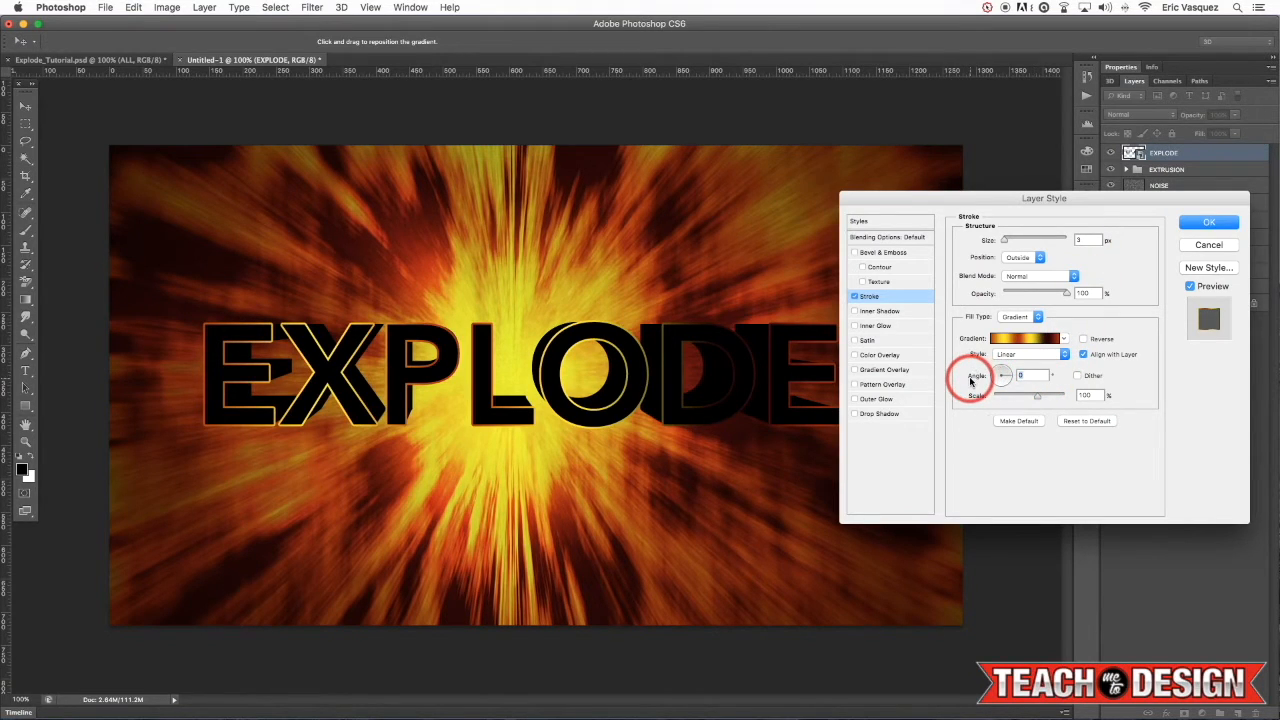
Step: Set the stroke gradient's angle to 90° and compare it with Reverse on, leaving Reverse off
{"action": "type", "text": "90"}
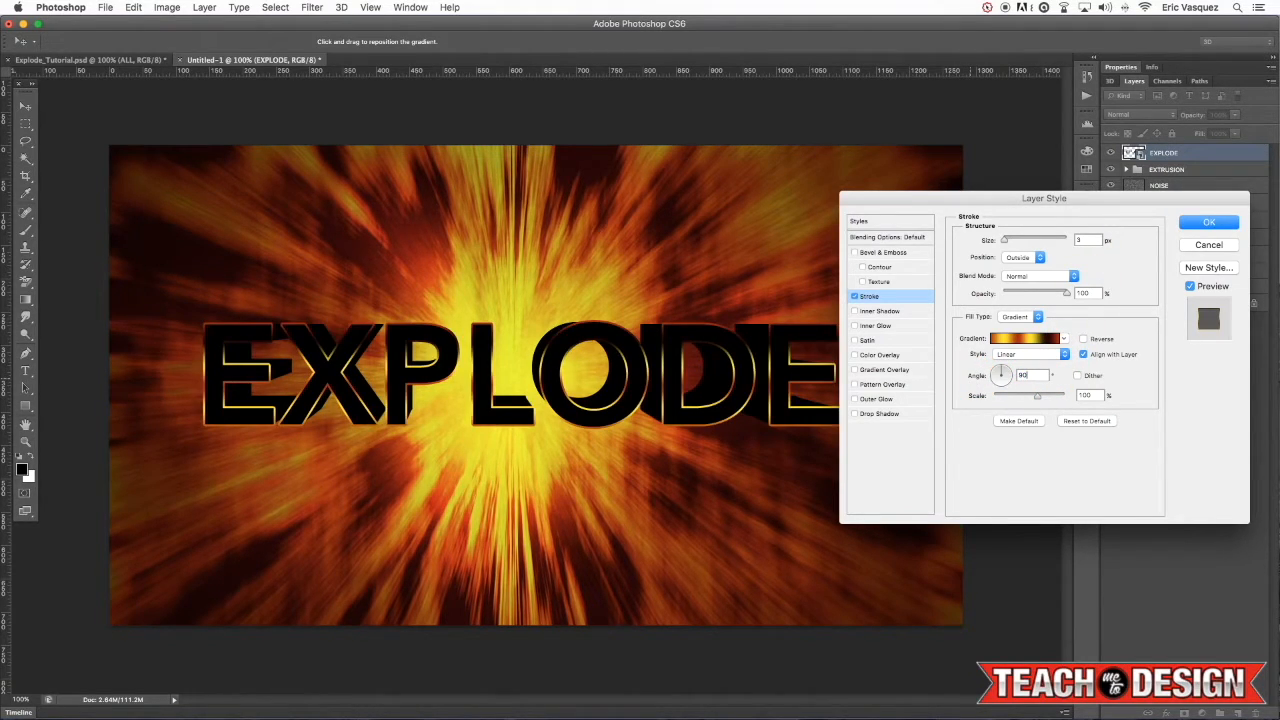
{"action": "left_click", "coordinate": [1084, 339]}
{"action": "left_click", "coordinate": [1084, 339]}
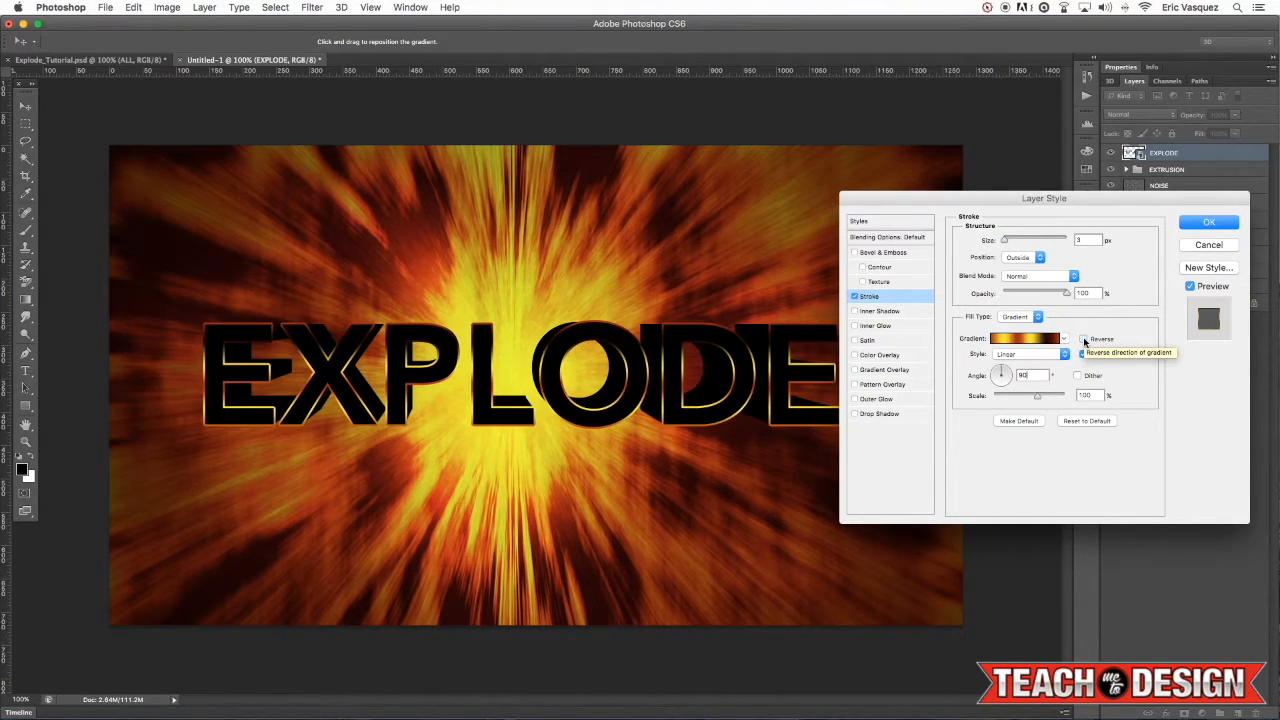
Step: Recolor the first yellow stop of the stroke gradient to bright orange ff7700 and move it to 15%
{"action": "left_click", "coordinate": [1018, 340]}
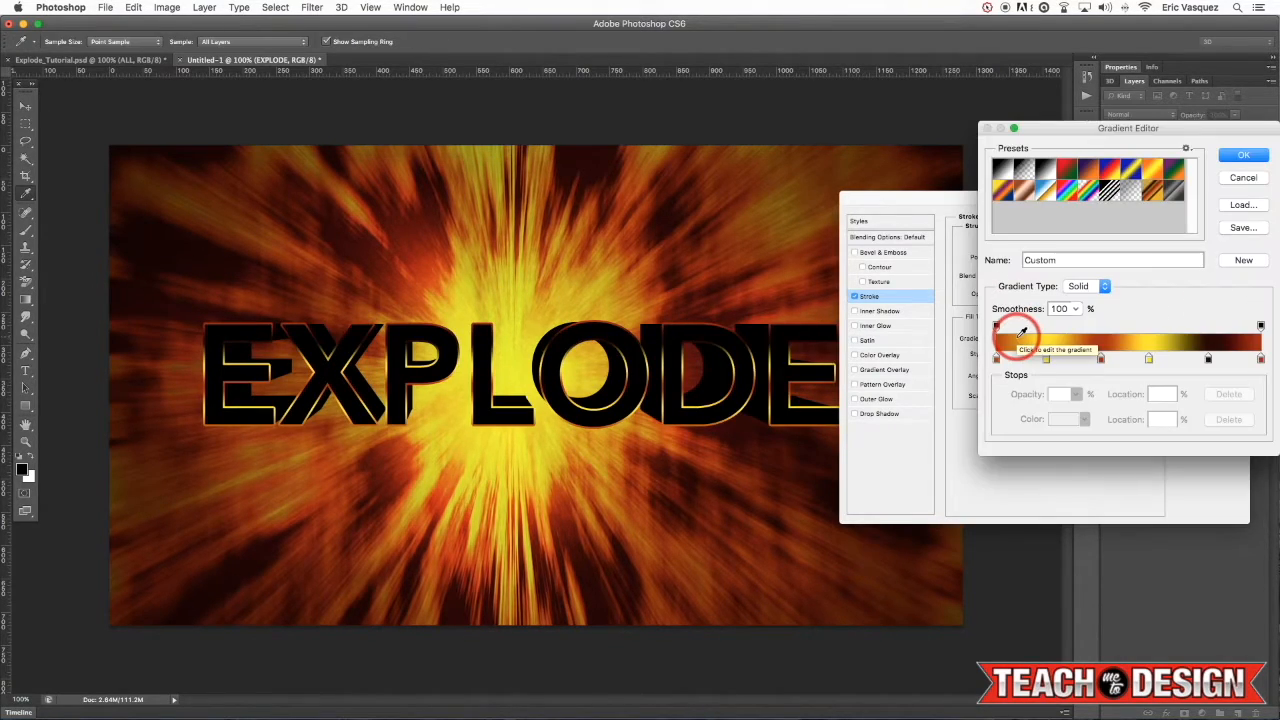
{"action": "left_click", "coordinate": [1046, 359]}
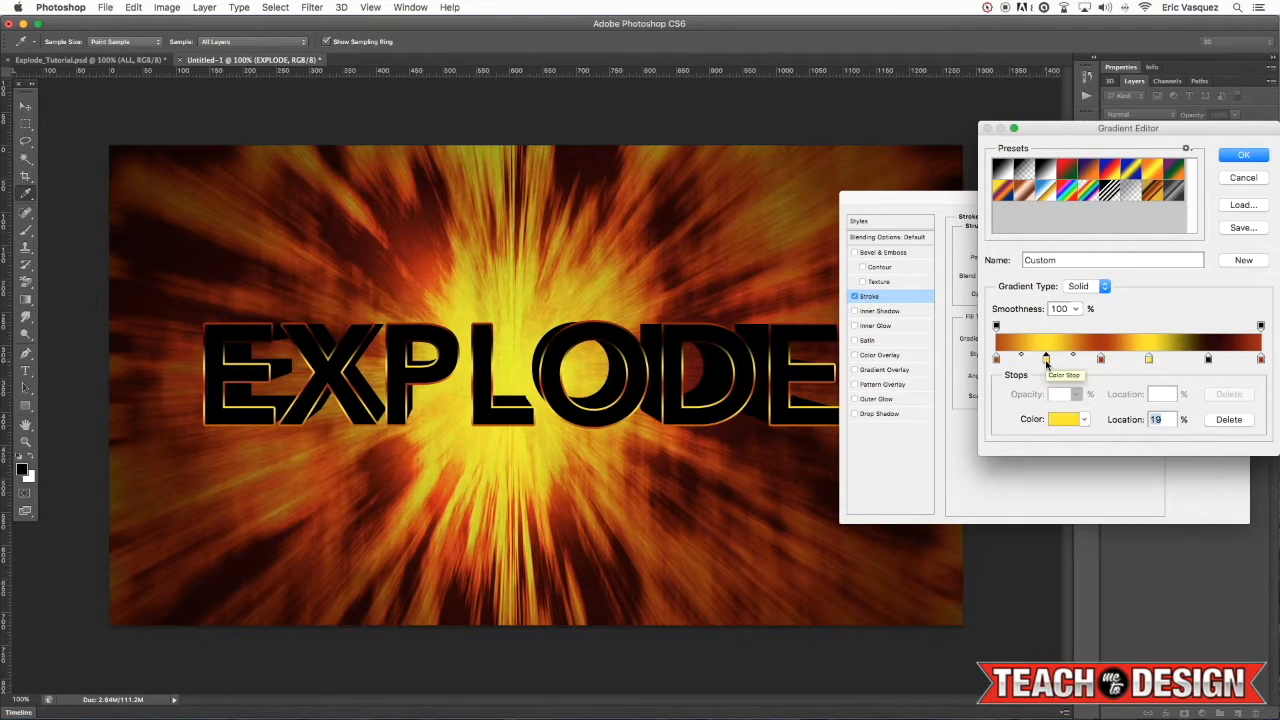
{"action": "double_click", "coordinate": [1046, 359]}
{"action": "left_click", "coordinate": [777, 447]}
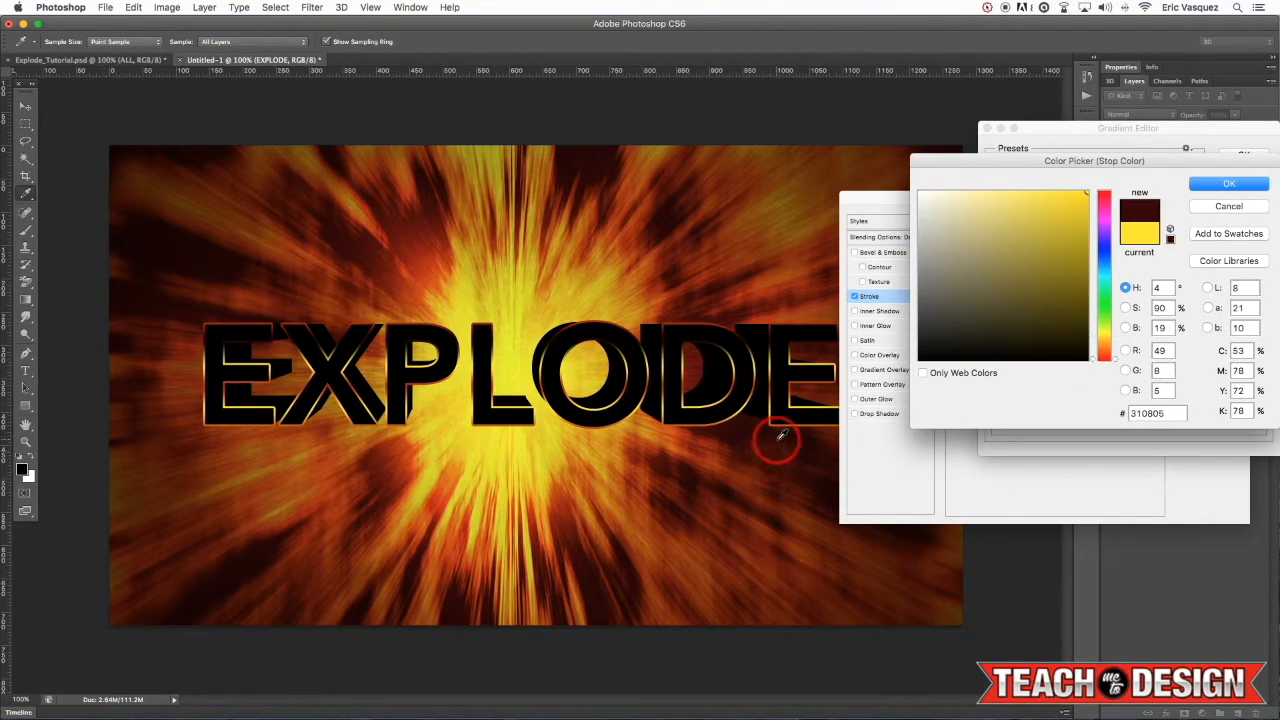
{"action": "left_click", "coordinate": [620, 462]}
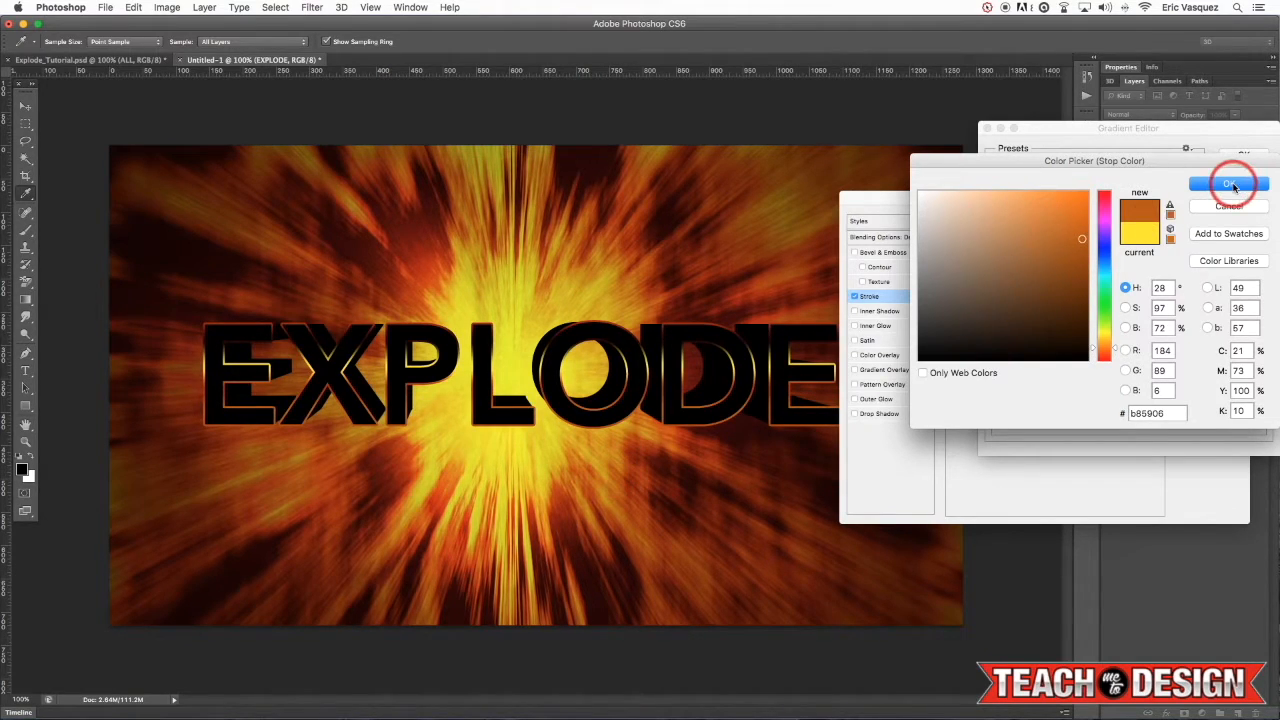
{"action": "left_click", "coordinate": [1233, 186]}
{"action": "left_click_drag", "start_coordinate": [1146, 358], "coordinate": [1037, 362]}
{"action": "double_click", "coordinate": [1037, 360]}
{"action": "left_click_drag", "start_coordinate": [1055, 210], "coordinate": [1099, 186]}
{"action": "left_click", "coordinate": [1240, 184]}
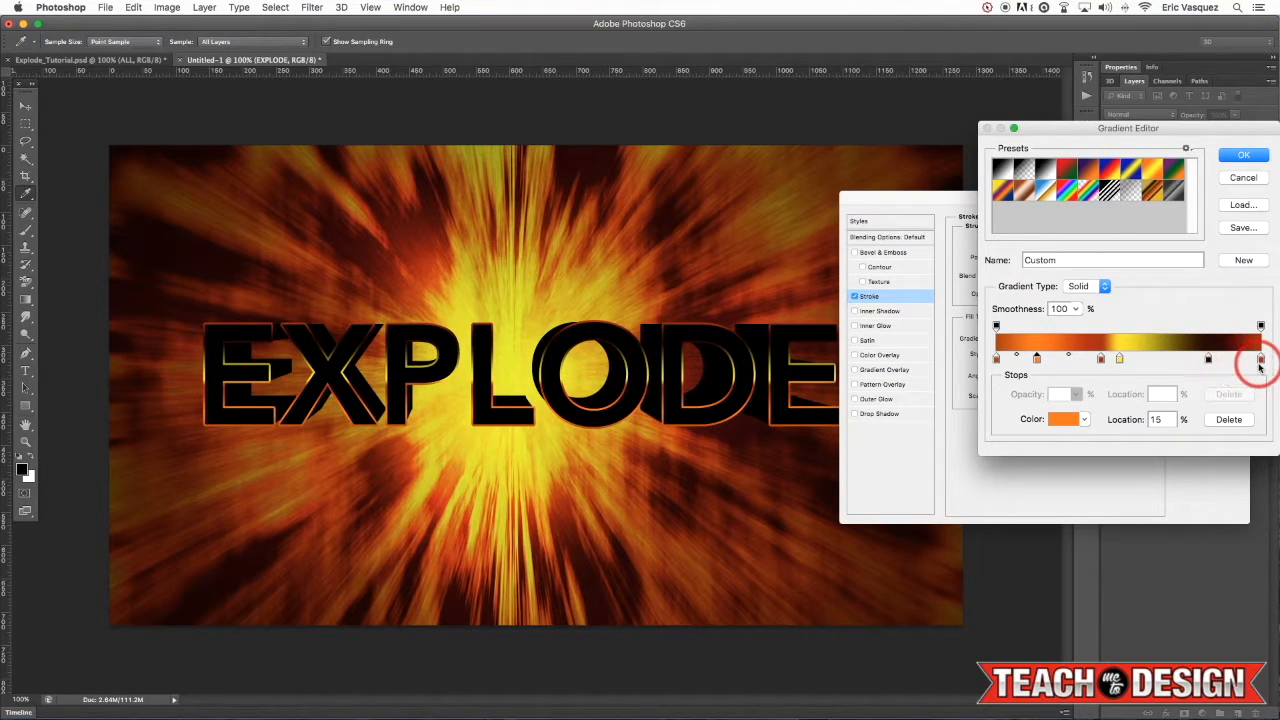
Step: Add a near-black stop sampled from the background between the gradient's start stop and the bright orange stop
{"action": "left_click", "coordinate": [1021, 360]}
{"action": "double_click", "coordinate": [1021, 360]}
{"action": "left_click", "coordinate": [1022, 359]}
{"action": "left_click", "coordinate": [829, 441]}
{"action": "left_click", "coordinate": [1205, 186]}
Step: Move the bright orange stop to 21% and darken its color to burnt orange
{"action": "left_click_drag", "start_coordinate": [1036, 360], "coordinate": [1053, 362]}
{"action": "double_click", "coordinate": [1053, 360]}
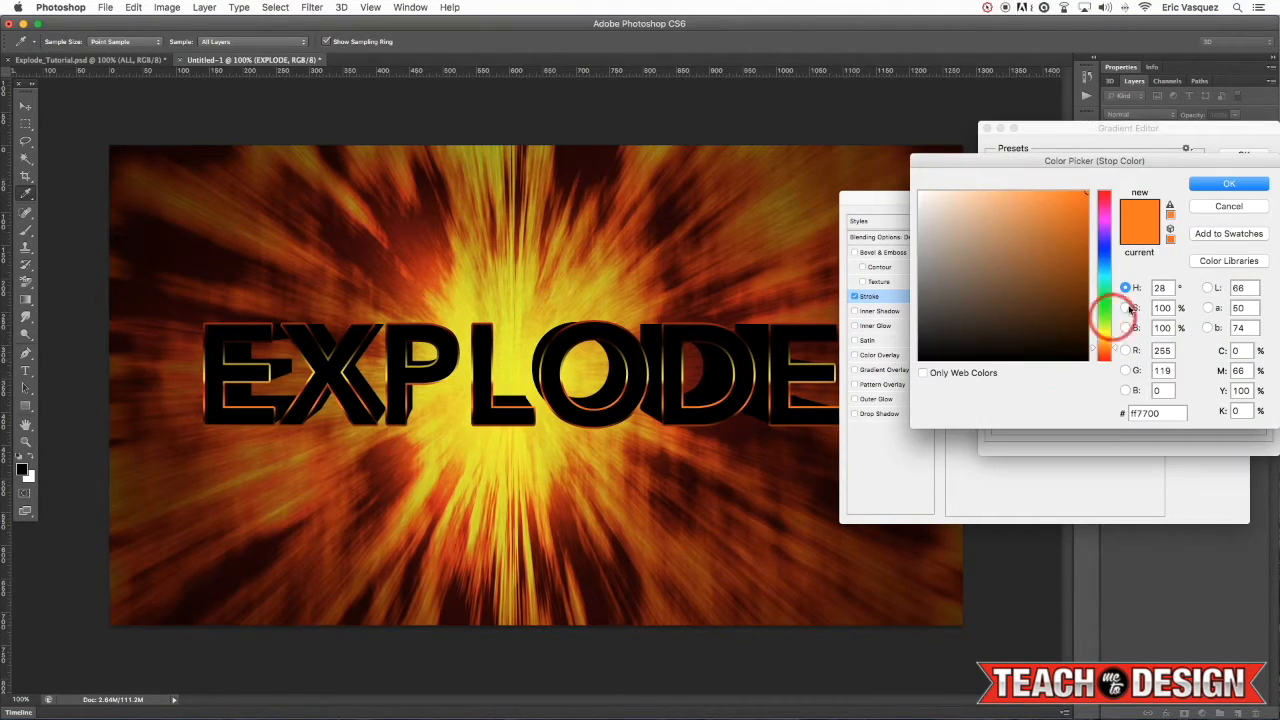
{"action": "left_click", "coordinate": [1222, 190]}
{"action": "left_click_drag", "start_coordinate": [1053, 359], "coordinate": [1060, 411]}
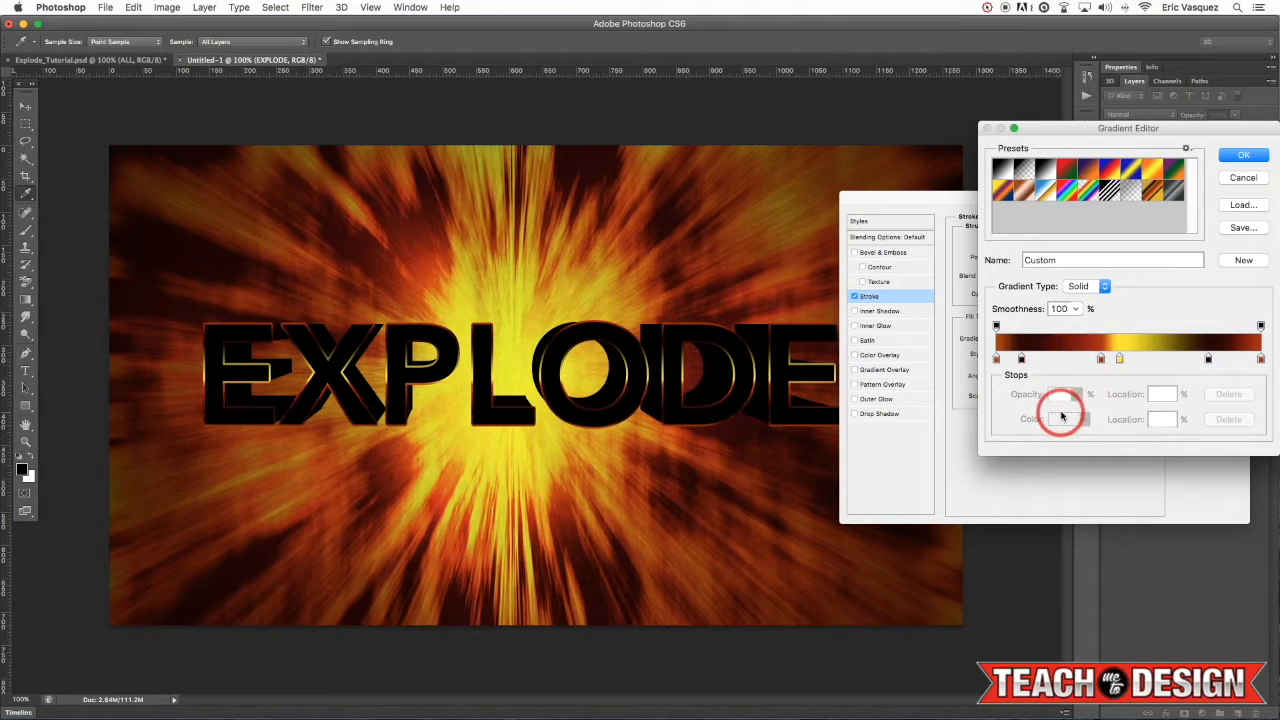
{"action": "left_click", "coordinate": [1020, 361]}
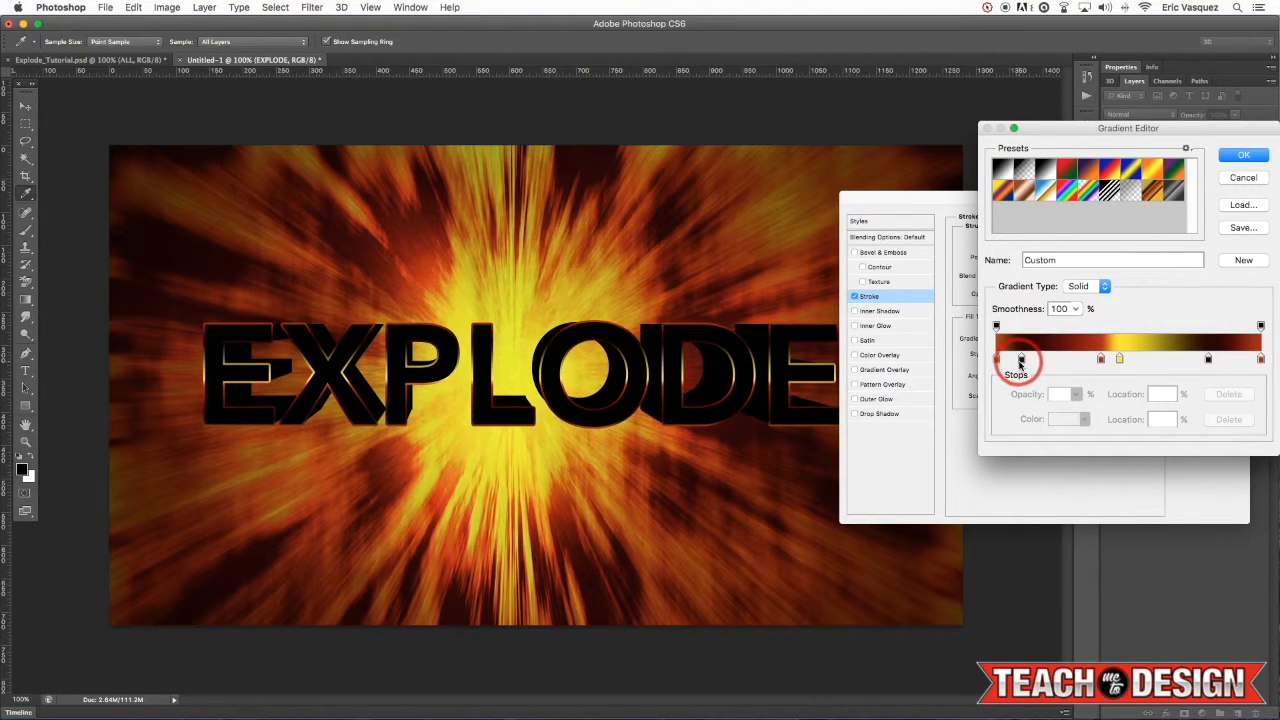
{"action": "left_click", "coordinate": [1047, 361]}
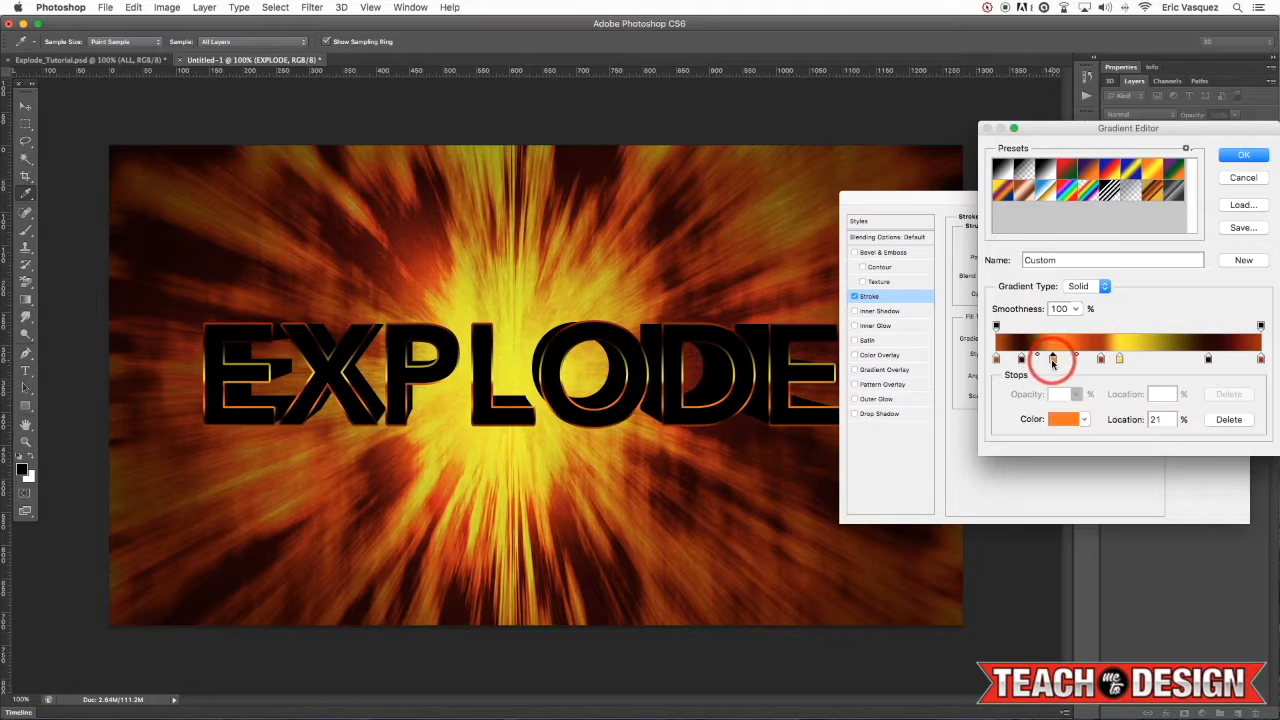
{"action": "double_click", "coordinate": [1048, 360]}
{"action": "mouse_move", "coordinate": [990, 305]}
{"action": "left_mouse_down"}
{"action": "mouse_move", "coordinate": [1074, 217]}
{"action": "mouse_move", "coordinate": [1079, 241]}
{"action": "left_mouse_up"}
{"action": "left_click", "coordinate": [1229, 183]}
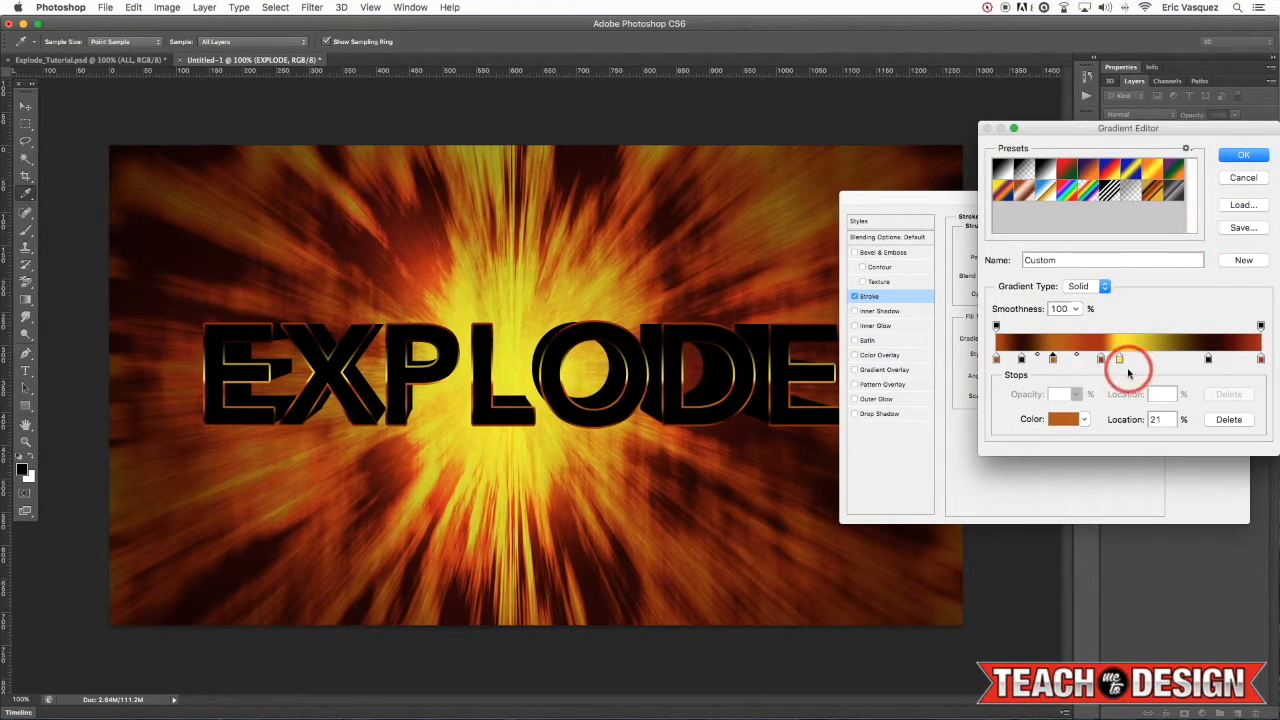
Step: Rearrange the stroke gradient with a near-black stop after the burnt orange, the dark red stop at 49% and yellow near the end
{"action": "mouse_move", "coordinate": [1120, 360]}
{"action": "left_mouse_down"}
{"action": "mouse_move", "coordinate": [1218, 362]}
{"action": "mouse_move", "coordinate": [1145, 360]}
{"action": "left_mouse_up"}
{"action": "left_click", "coordinate": [1066, 419]}
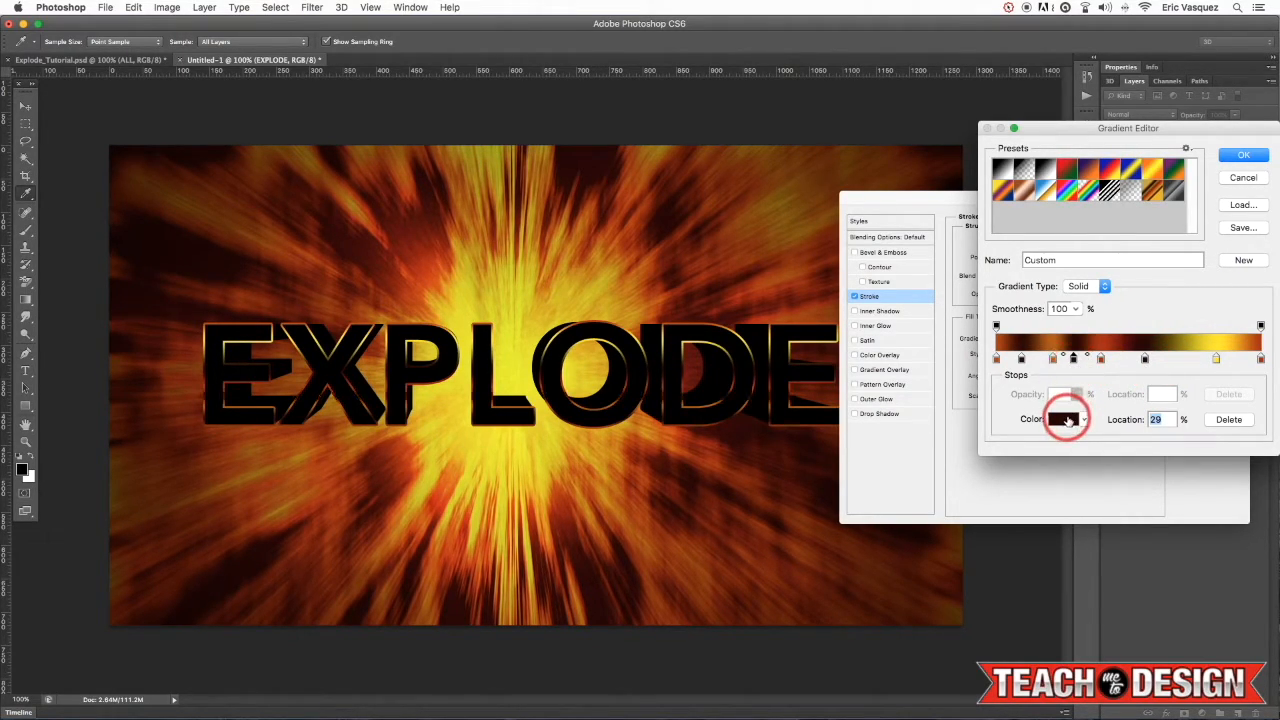
{"action": "left_click_drag", "start_coordinate": [1074, 361], "coordinate": [1123, 363]}
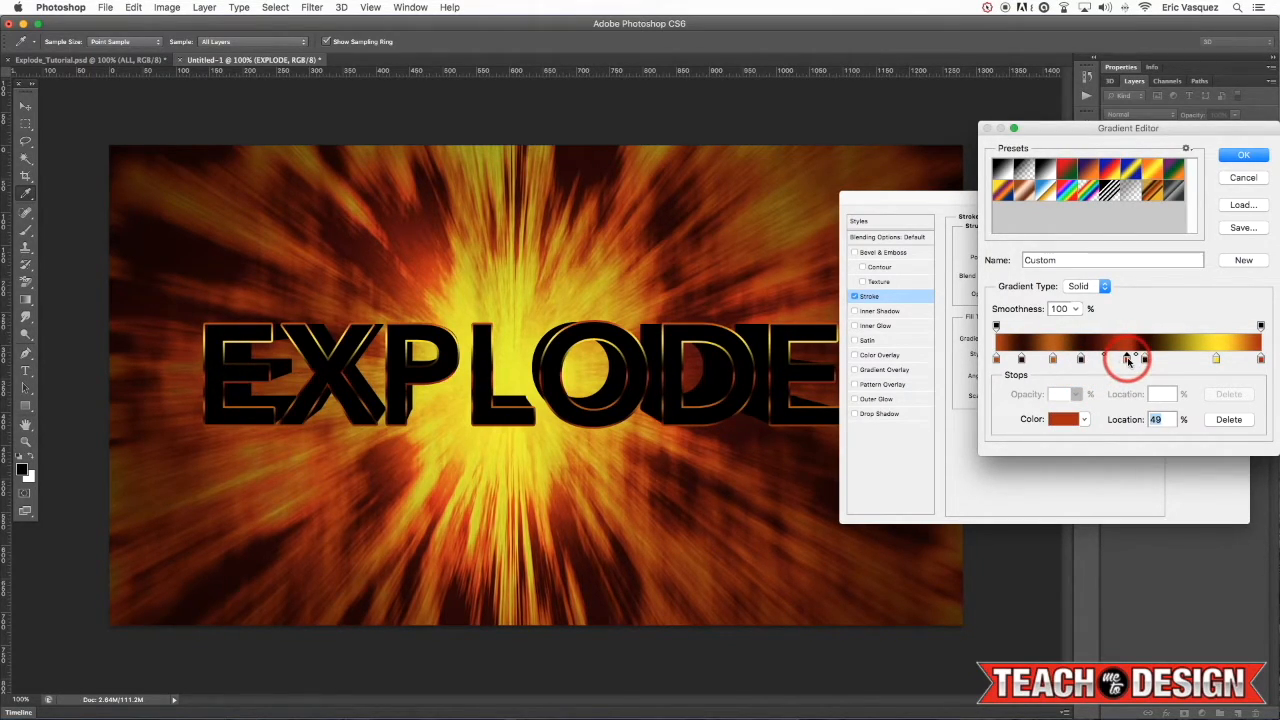
{"action": "left_click", "coordinate": [1216, 359]}
{"action": "left_click_drag", "start_coordinate": [1182, 359], "coordinate": [1186, 359]}
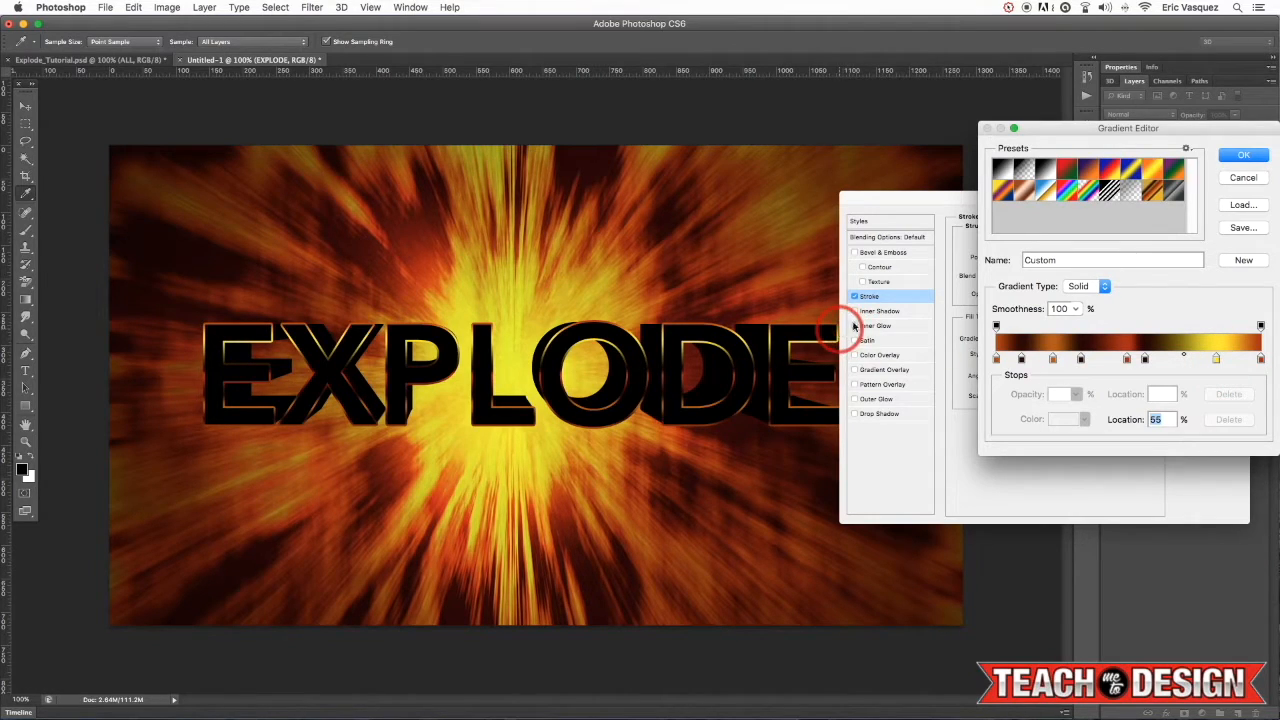
Step: Apply the edited gradient and the Stroke effect, and collapse the EXPLODE layer's effects list
{"action": "left_click", "coordinate": [1232, 157]}
{"action": "left_click_drag", "start_coordinate": [1025, 207], "coordinate": [936, 173]}
{"action": "left_click", "coordinate": [1138, 189]}
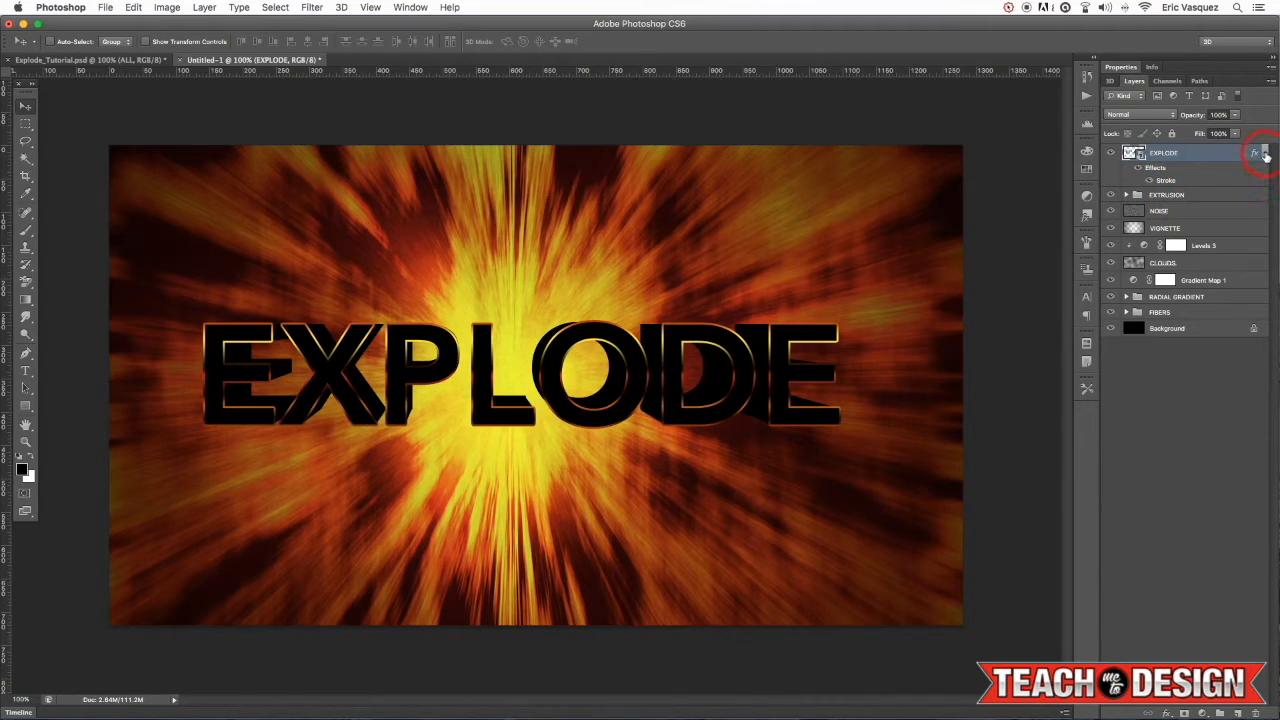
{"action": "left_click", "coordinate": [1265, 154]}
Step: Add a Gradient Overlay effect to the EXTRUSION group
{"action": "left_click", "coordinate": [1201, 172]}
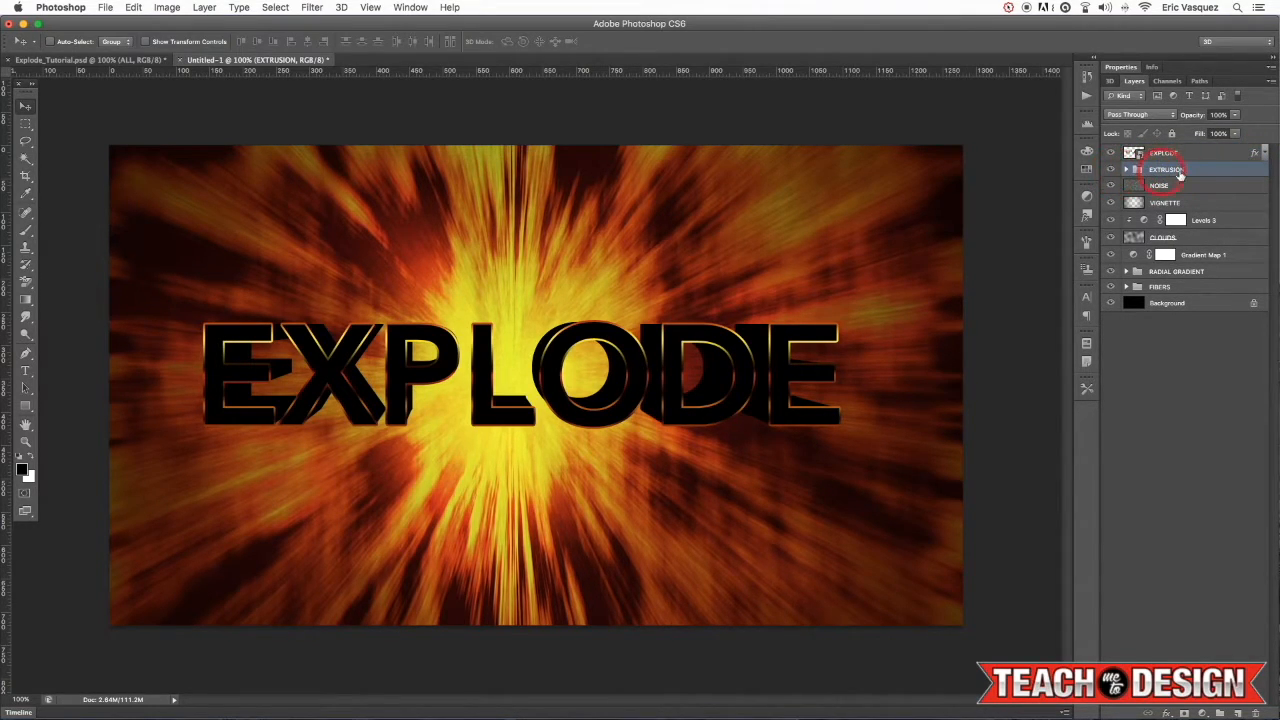
{"action": "double_click", "coordinate": [1265, 173]}
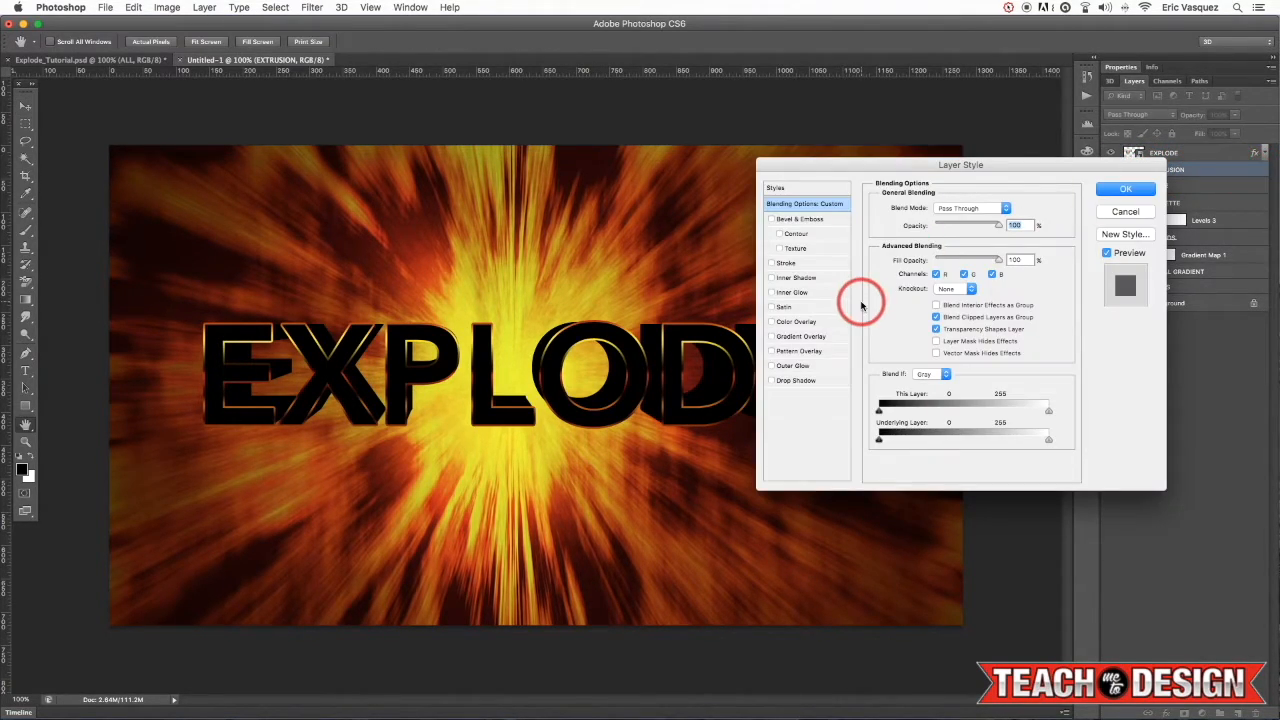
{"action": "left_click", "coordinate": [790, 336]}
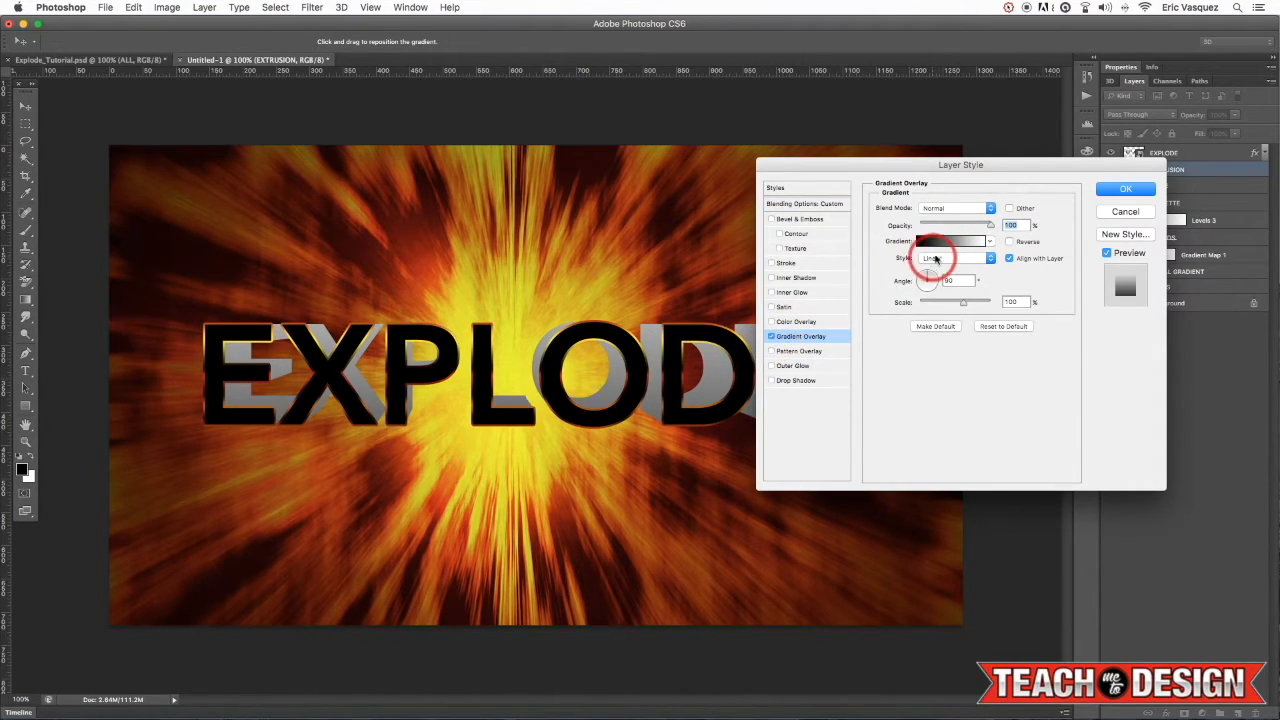
Step: Recolor the start stop of the overlay gradient to dark red 9b2c09 sampled from the background
{"action": "left_click", "coordinate": [935, 243]}
{"action": "left_click", "coordinate": [996, 359]}
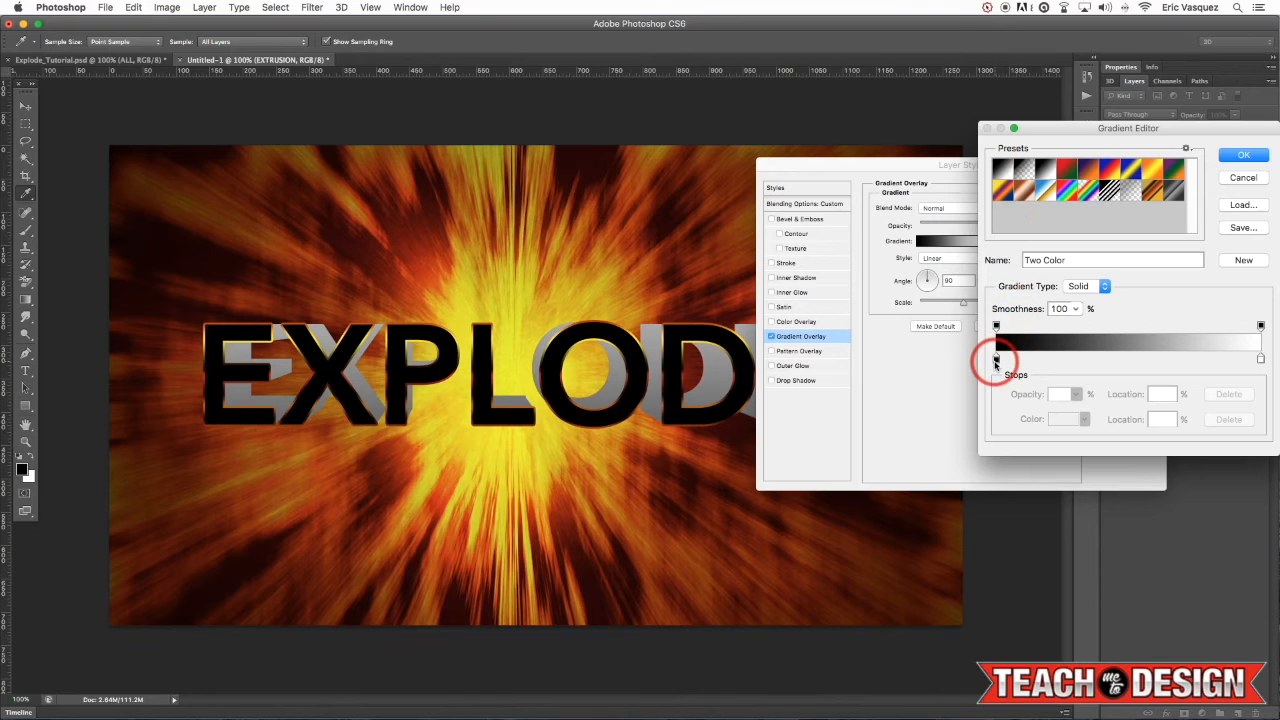
{"action": "double_click", "coordinate": [996, 359]}
{"action": "left_click", "coordinate": [662, 284]}
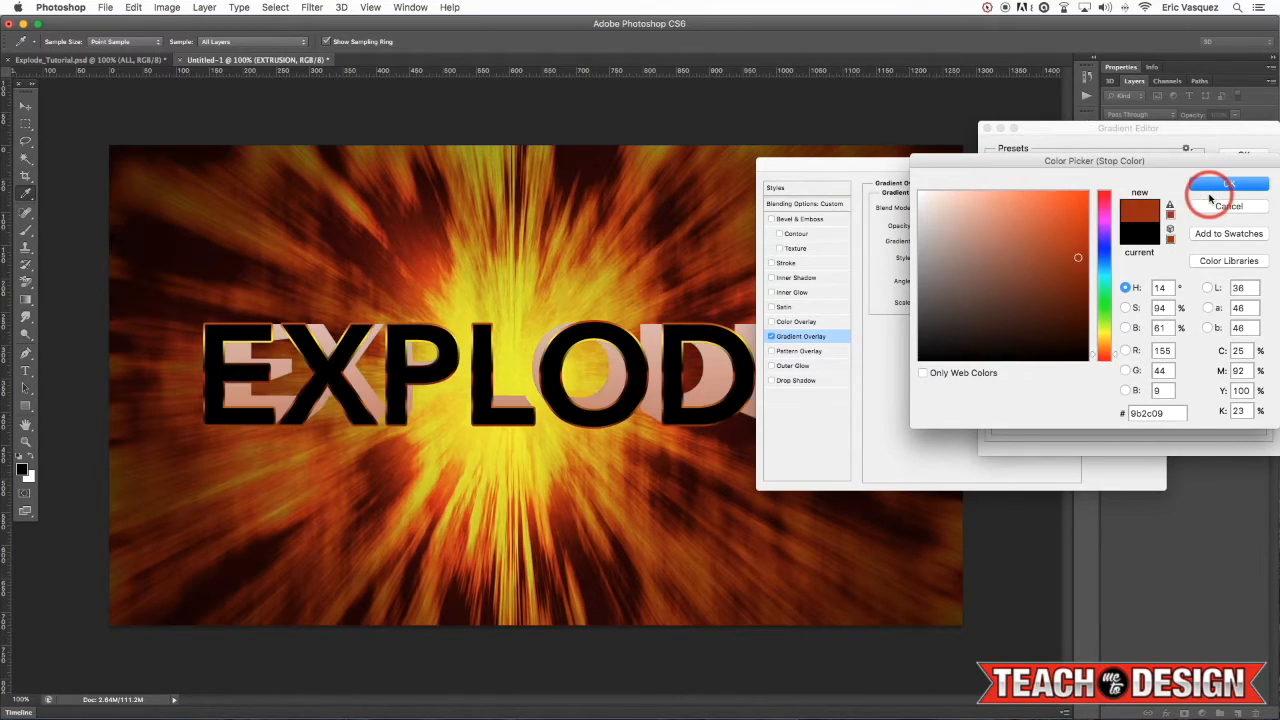
{"action": "left_click", "coordinate": [1229, 183]}
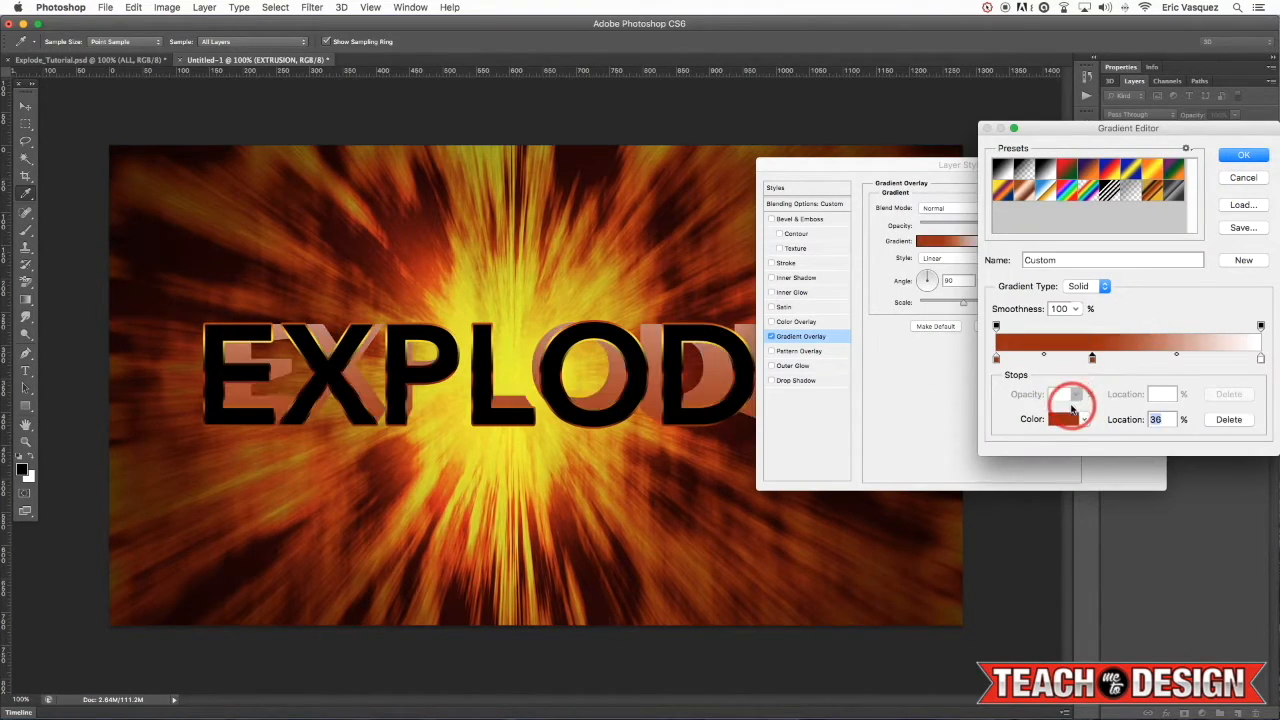
Step: Color the added 36% stop dark red 982709, remove the white end stop, and move the red stop to 100%
{"action": "left_click", "coordinate": [1065, 418]}
{"action": "left_click", "coordinate": [1232, 183]}
{"action": "left_click_drag", "start_coordinate": [1259, 358], "coordinate": [1265, 410]}
{"action": "left_click_drag", "start_coordinate": [1092, 357], "coordinate": [1262, 358]}
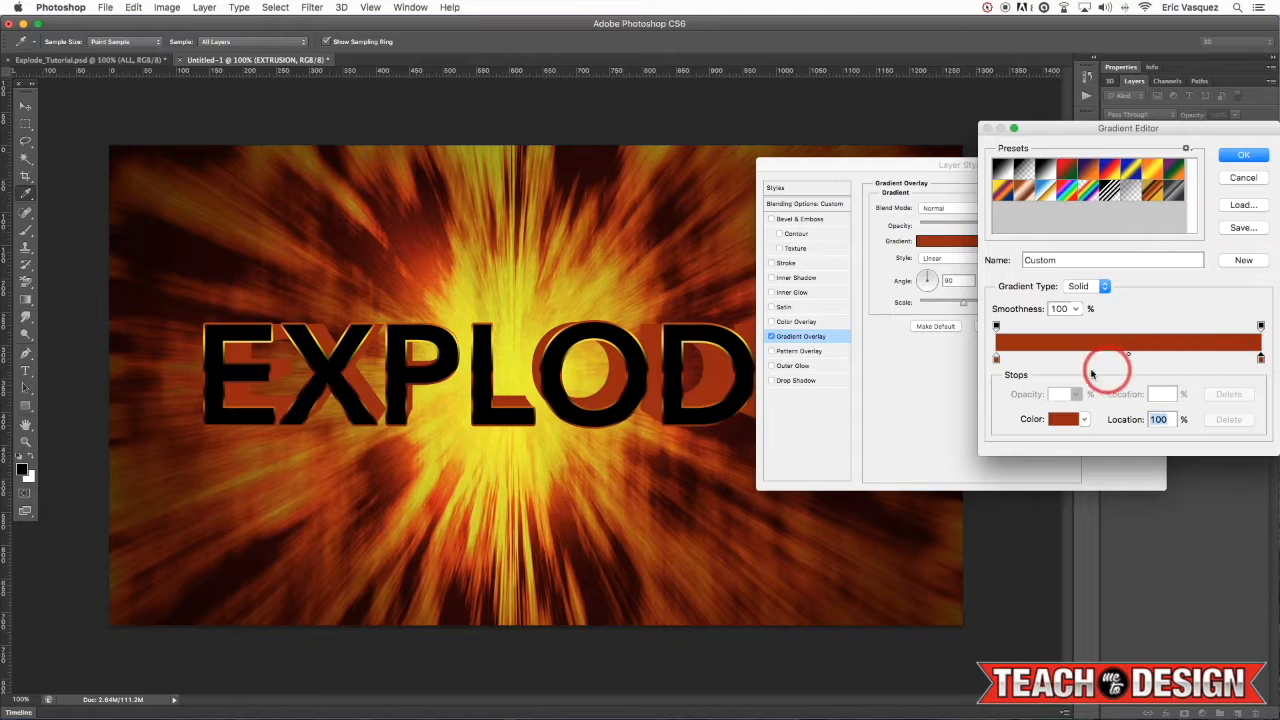
Step: Add a very dark red stop, sampled from the background, to the overlay gradient and move it to 33%
{"action": "left_click", "coordinate": [1065, 418]}
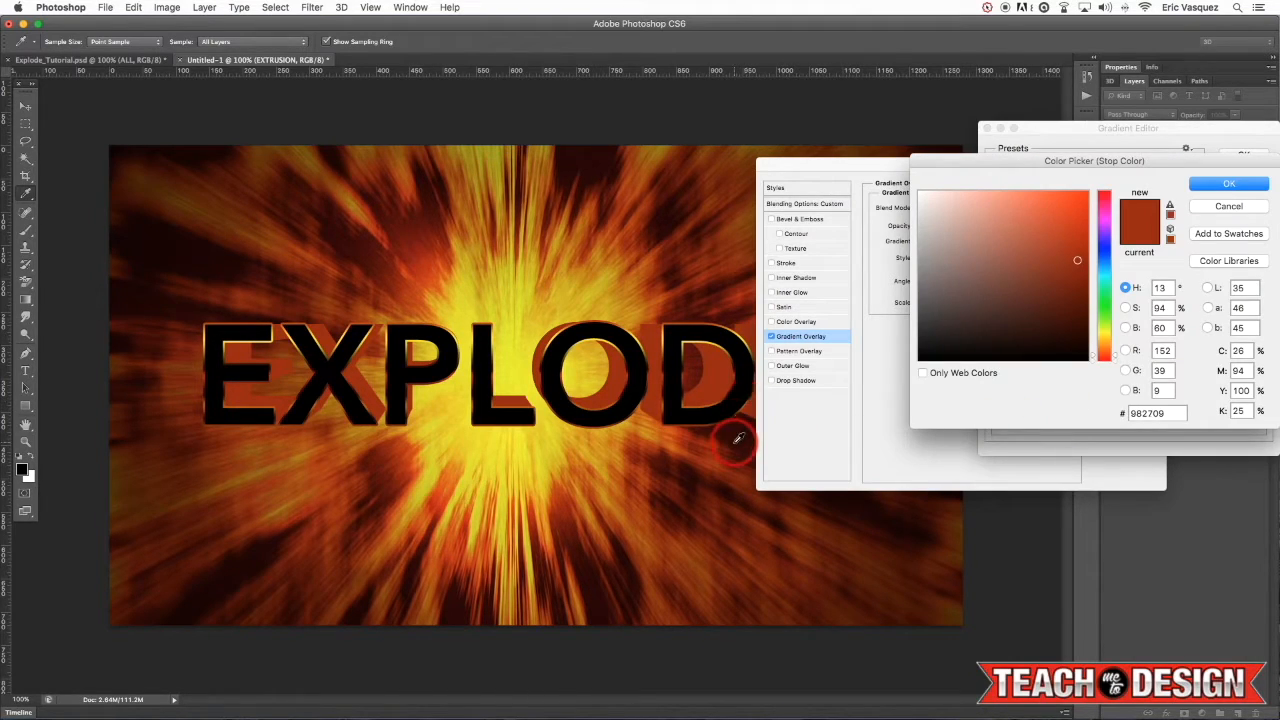
{"action": "left_click", "coordinate": [738, 437]}
{"action": "left_click", "coordinate": [1229, 184]}
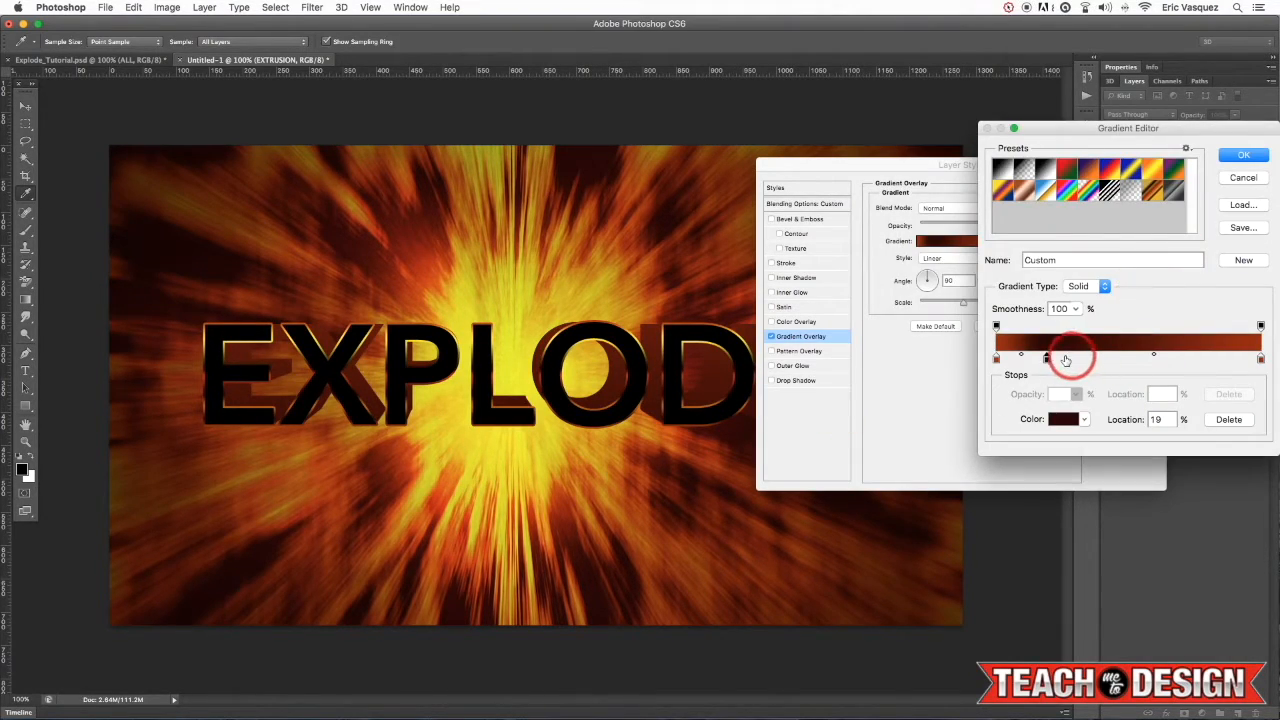
{"action": "left_click_drag", "start_coordinate": [1048, 358], "coordinate": [1082, 360]}
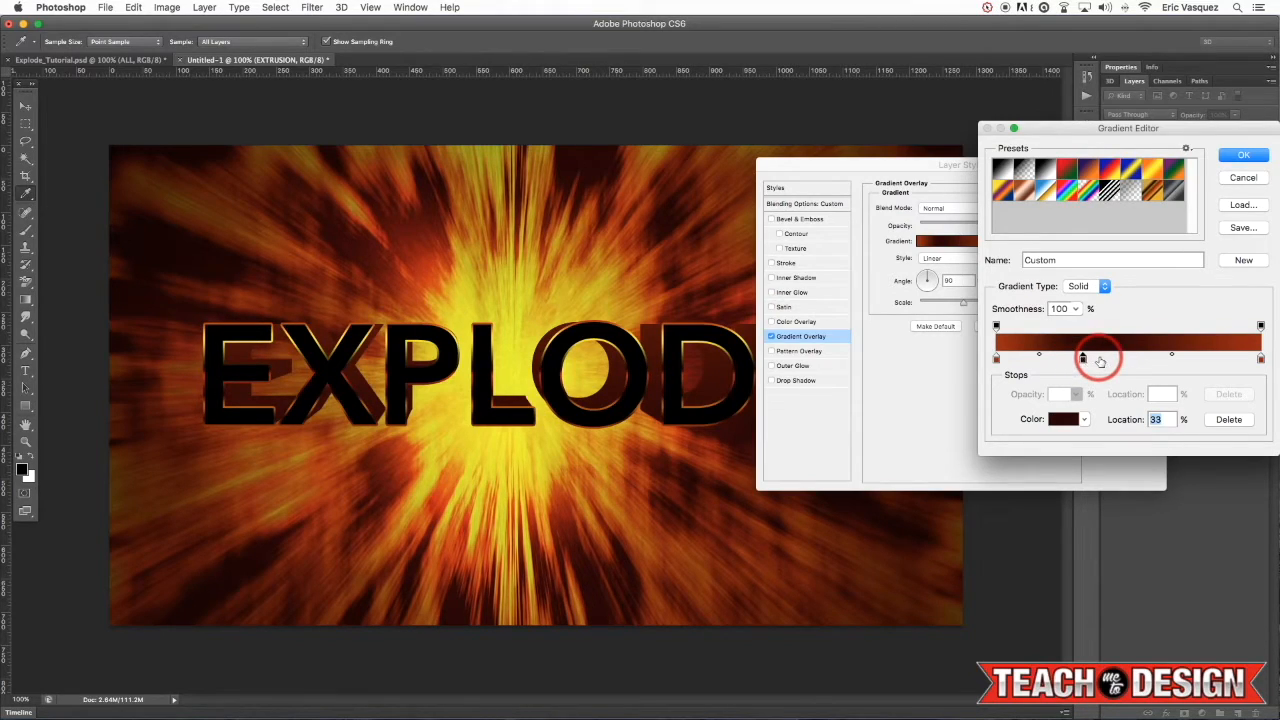
Step: Add a gradient stop at 53% in orange-red b43508 sampled from the background, and apply the gradient
{"action": "left_click", "coordinate": [1136, 359]}
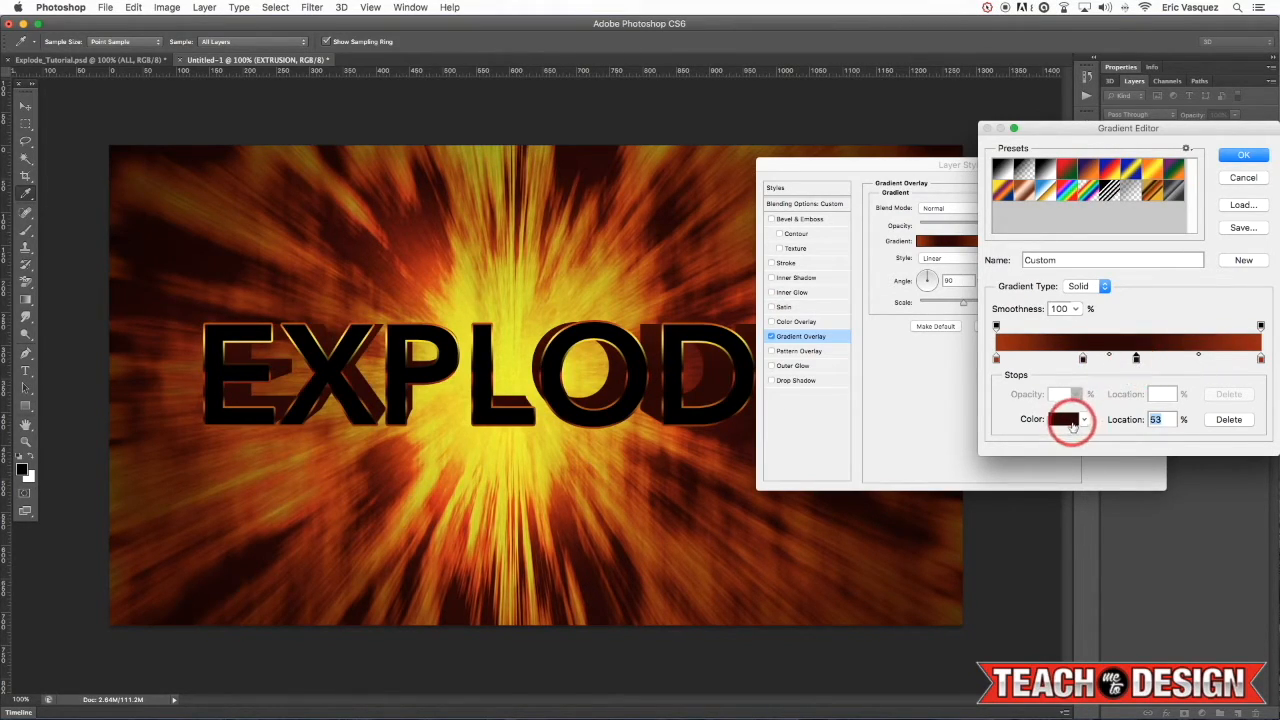
{"action": "left_click", "coordinate": [1063, 419]}
{"action": "left_click", "coordinate": [1078, 250]}
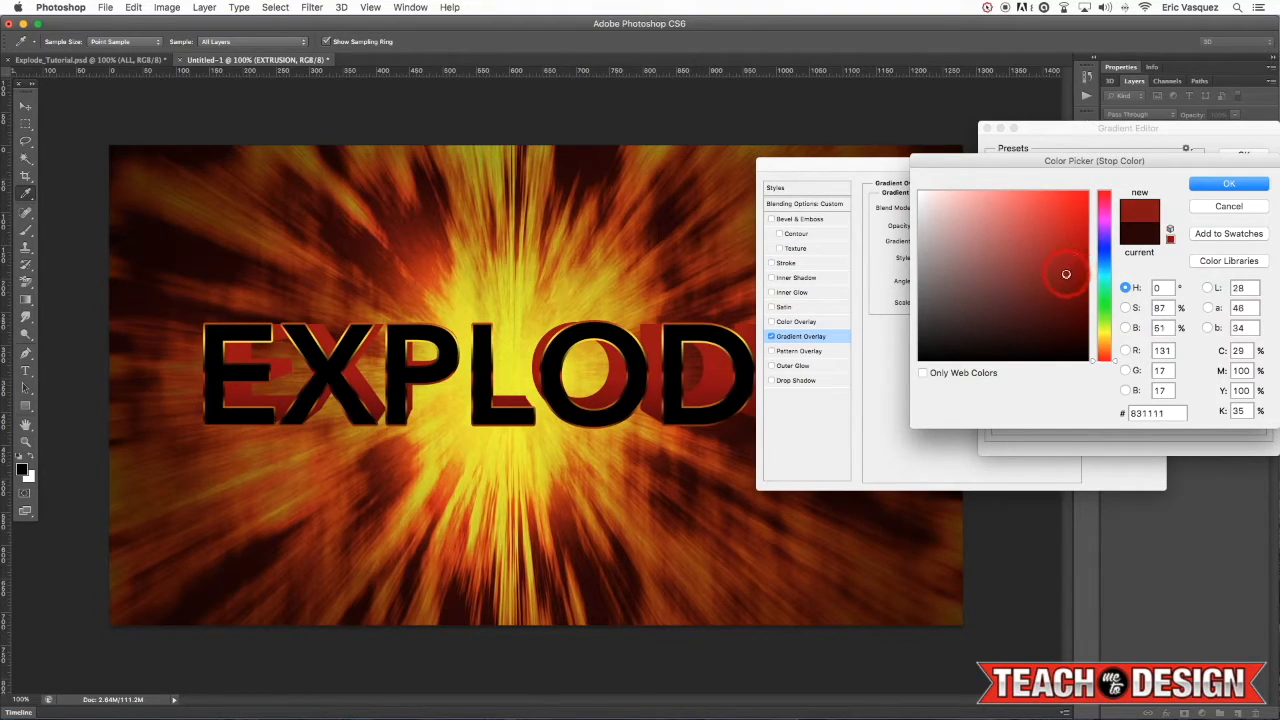
{"action": "left_click", "coordinate": [633, 221]}
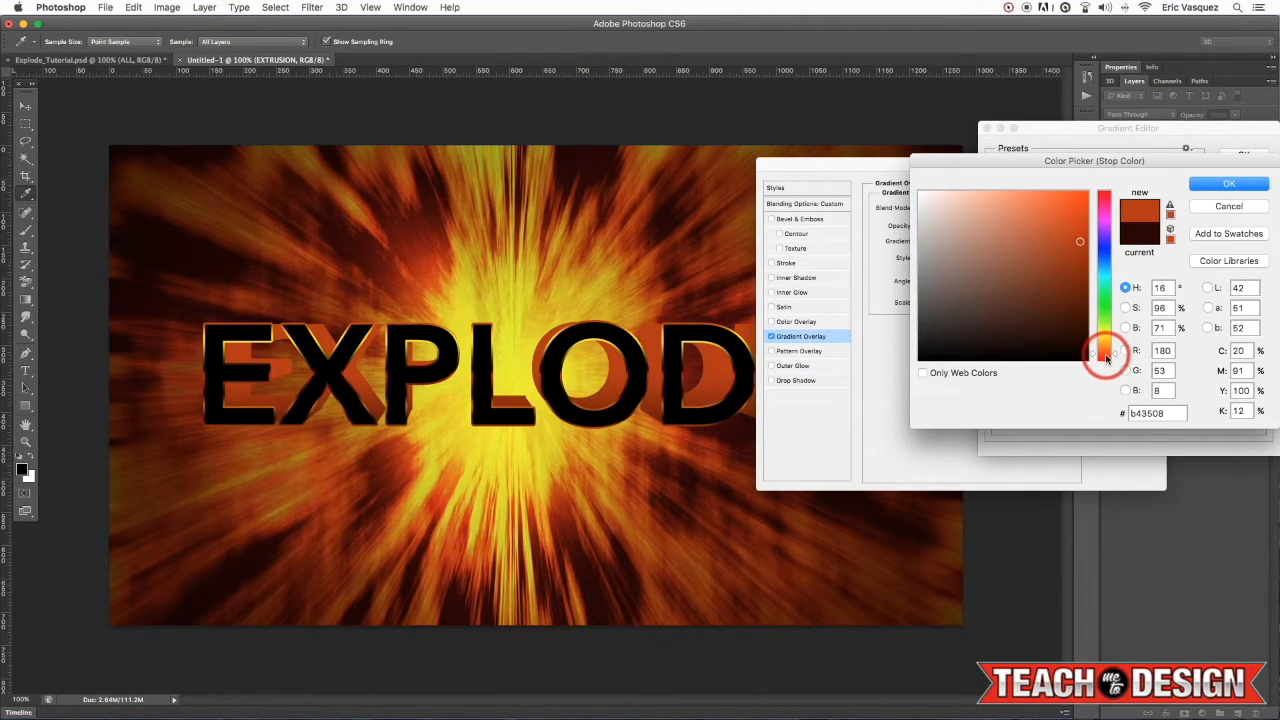
{"action": "left_click", "coordinate": [1225, 184]}
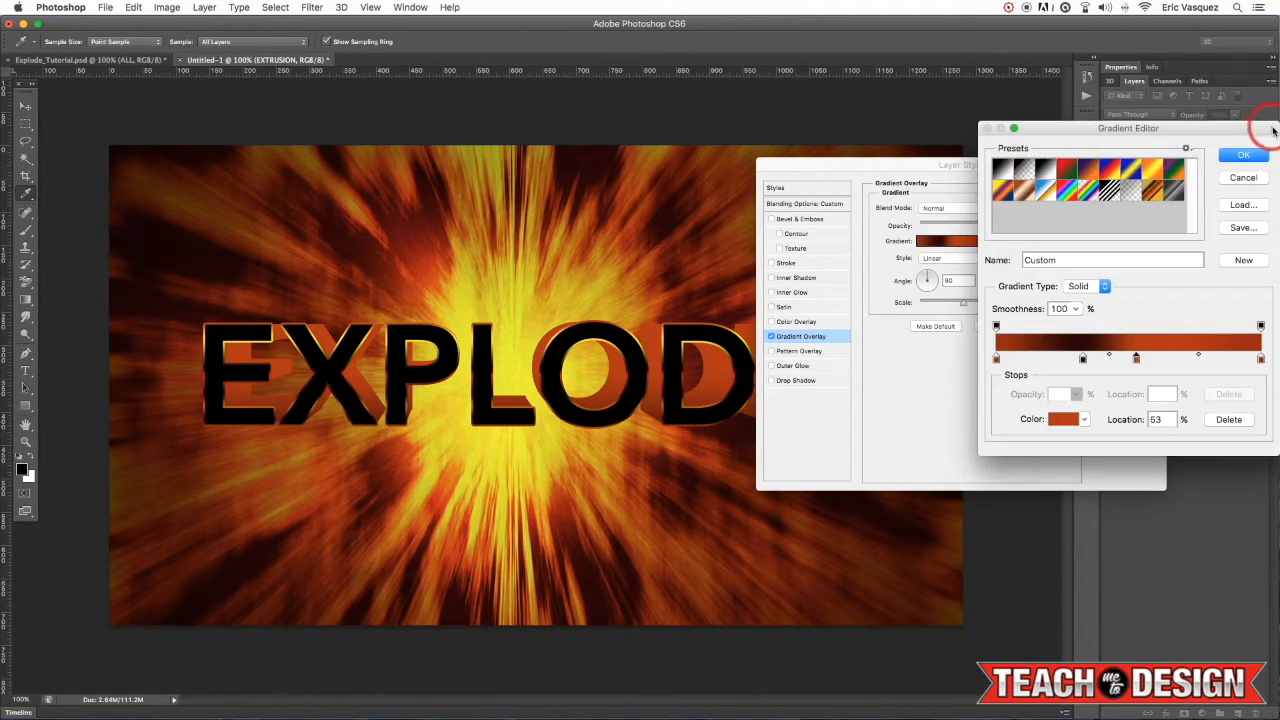
{"action": "left_click", "coordinate": [1243, 155]}
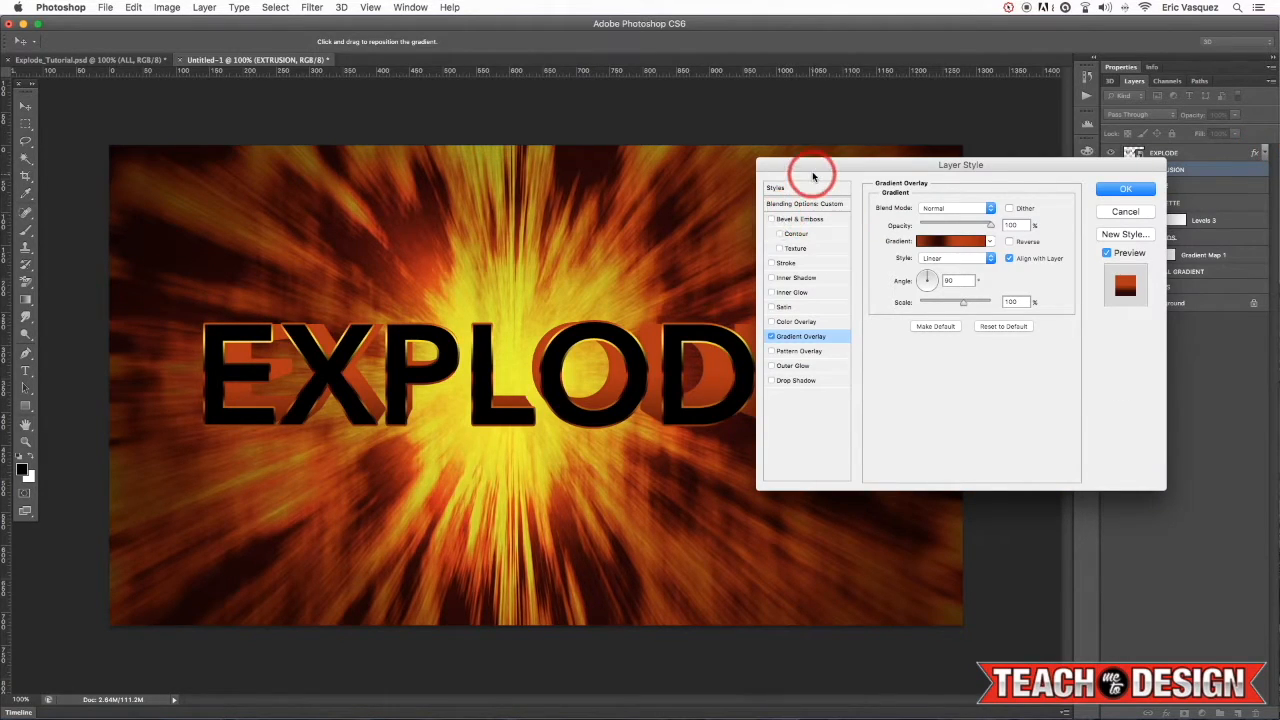
Step: Add an Inner Bevel to the EXTRUSION group with Bevel & Emboss at 594% depth and 54 px size
{"action": "left_click_drag", "start_coordinate": [813, 177], "coordinate": [866, 159]}
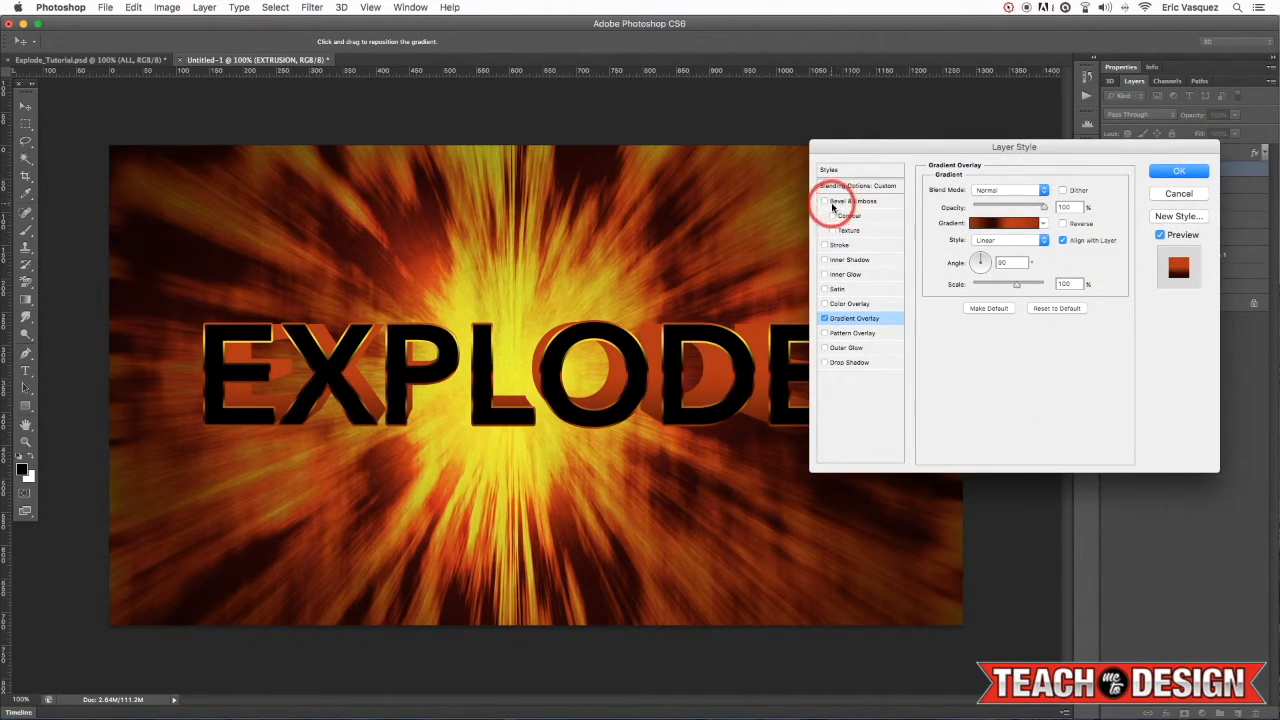
{"action": "left_click", "coordinate": [832, 205]}
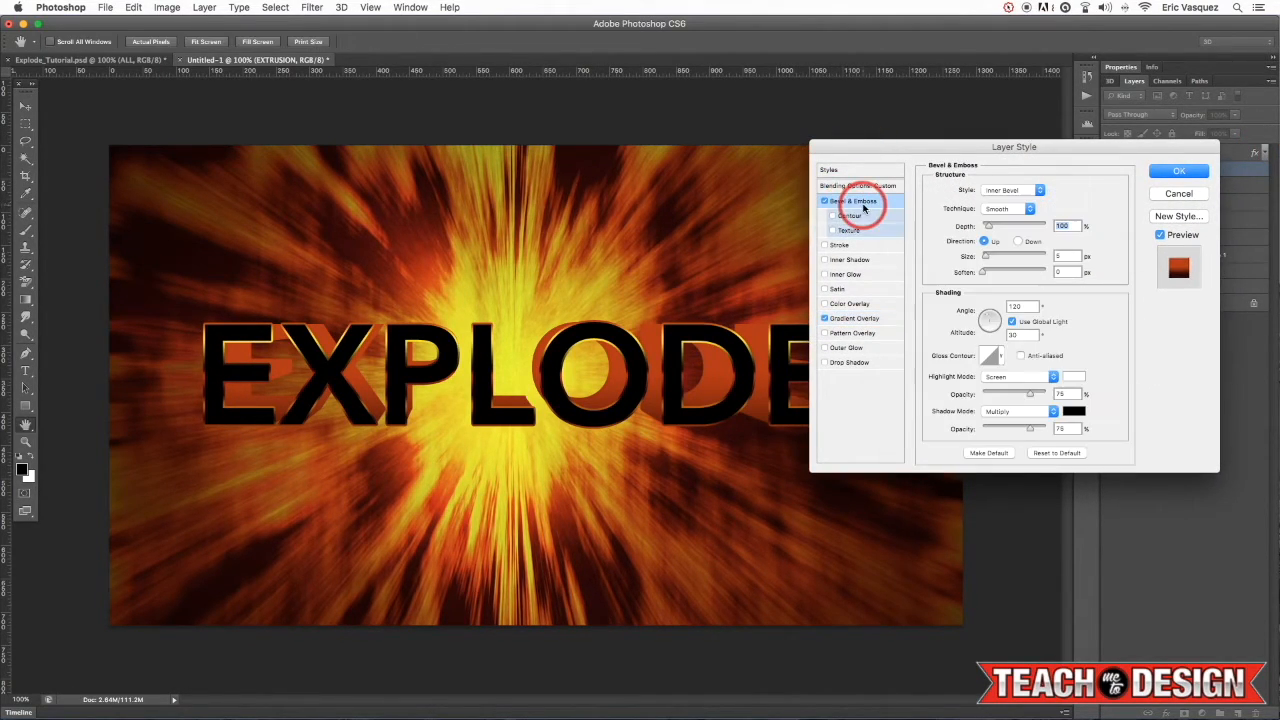
{"action": "left_click", "coordinate": [1003, 190]}
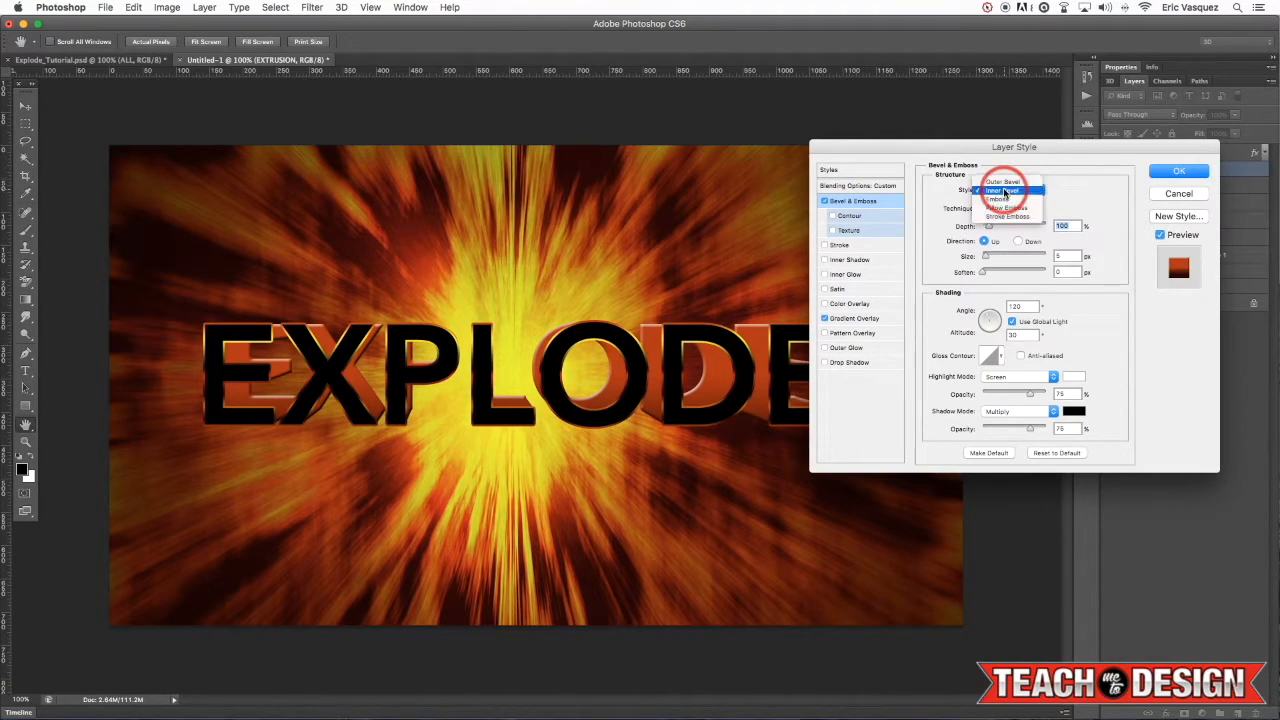
{"action": "left_click", "coordinate": [1081, 189]}
{"action": "left_click_drag", "start_coordinate": [987, 226], "coordinate": [999, 257]}
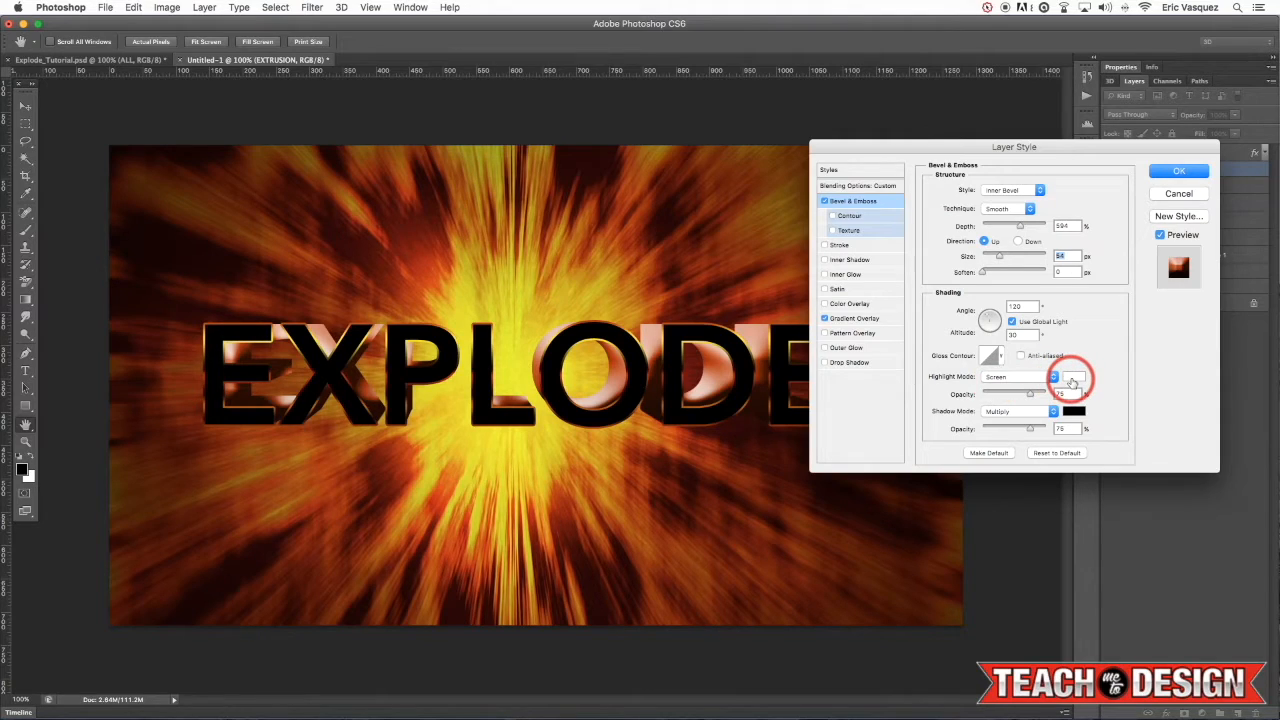
Step: Set the bevel highlight to Overlay at 100% opacity, with an orange color sampled from the background burst
{"action": "left_click_drag", "start_coordinate": [1020, 388], "coordinate": [1064, 391]}
{"action": "left_click", "coordinate": [1025, 377]}
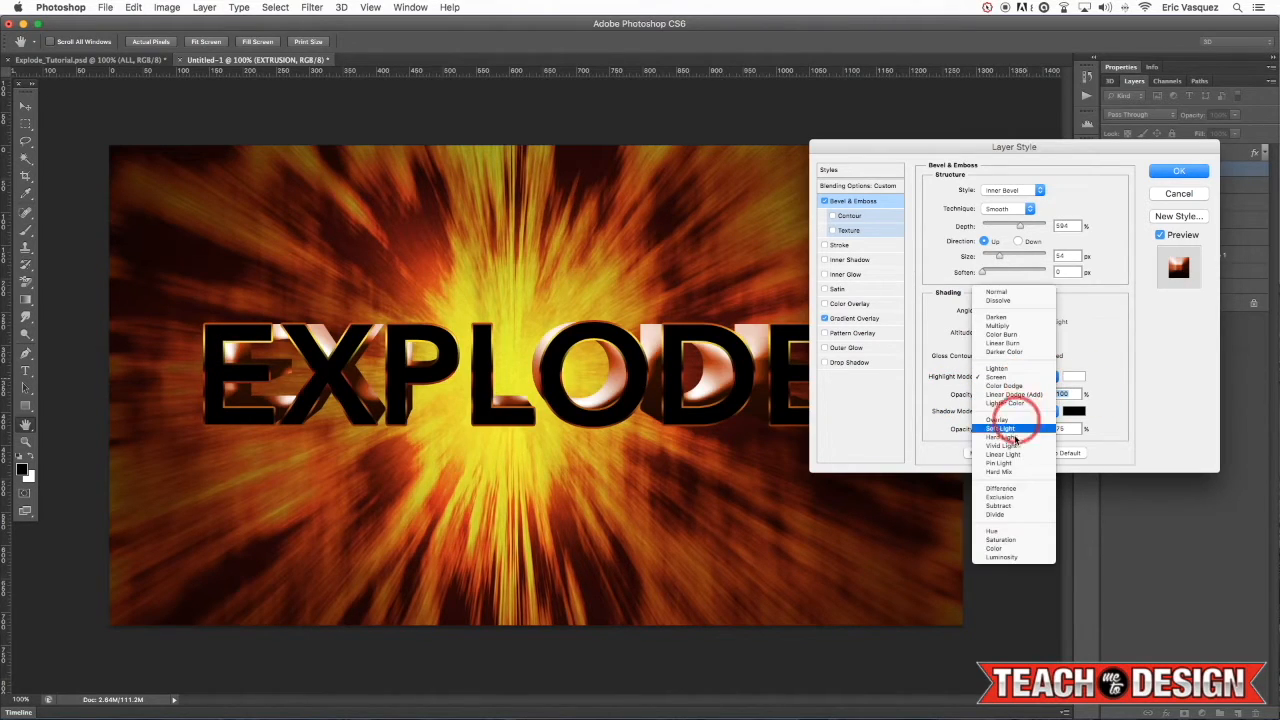
{"action": "left_click", "coordinate": [1003, 419]}
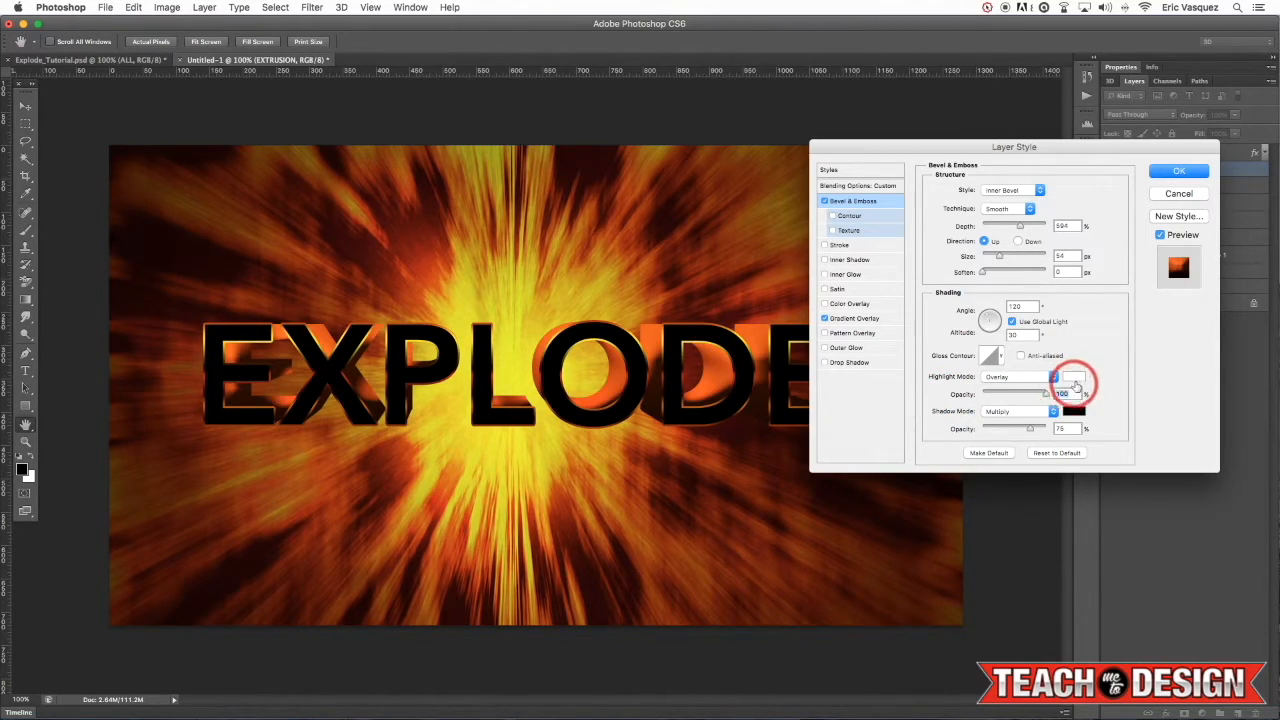
{"action": "left_click", "coordinate": [1074, 385]}
{"action": "mouse_move", "coordinate": [1062, 222]}
{"action": "left_mouse_down"}
{"action": "mouse_move", "coordinate": [1063, 206]}
{"action": "mouse_move", "coordinate": [1069, 228]}
{"action": "left_mouse_up"}
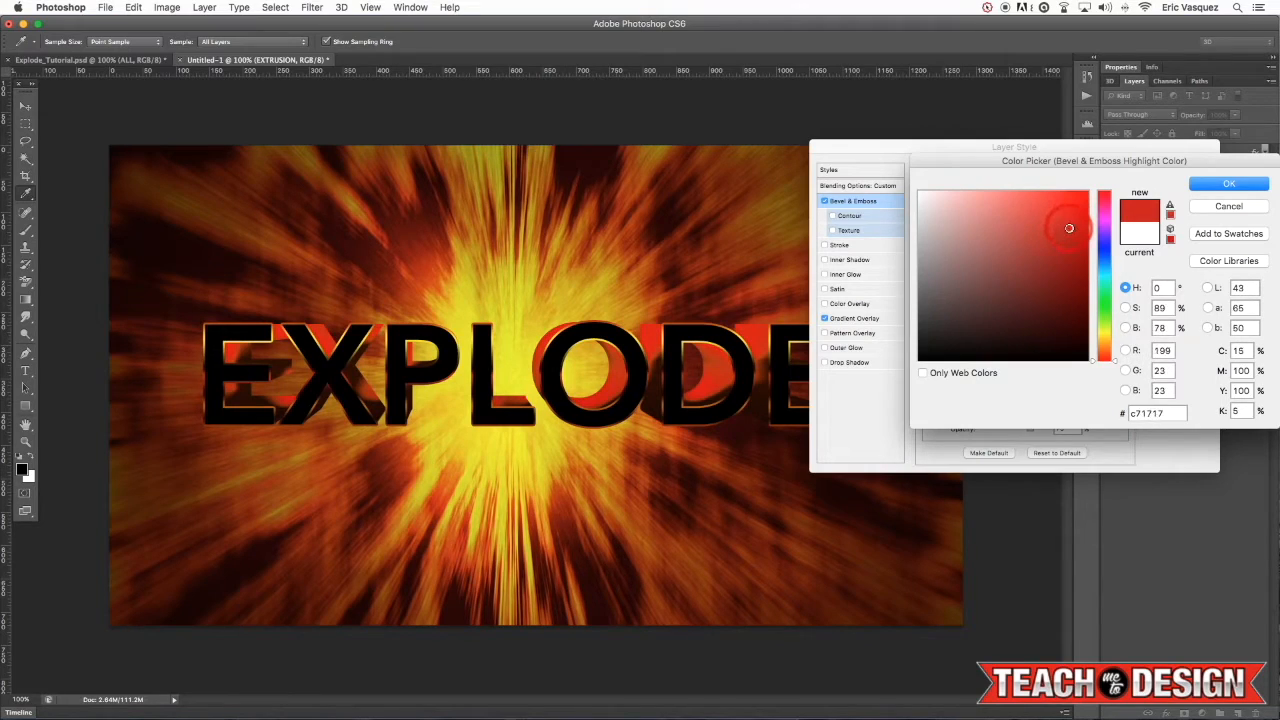
{"action": "left_click", "coordinate": [429, 277]}
{"action": "left_click", "coordinate": [1189, 187]}
Step: Color the bevel shadow dark red 631506 sampled from the background and set its opacity to 38%
{"action": "left_click_drag", "start_coordinate": [1032, 428], "coordinate": [1022, 431]}
{"action": "left_click", "coordinate": [1072, 411]}
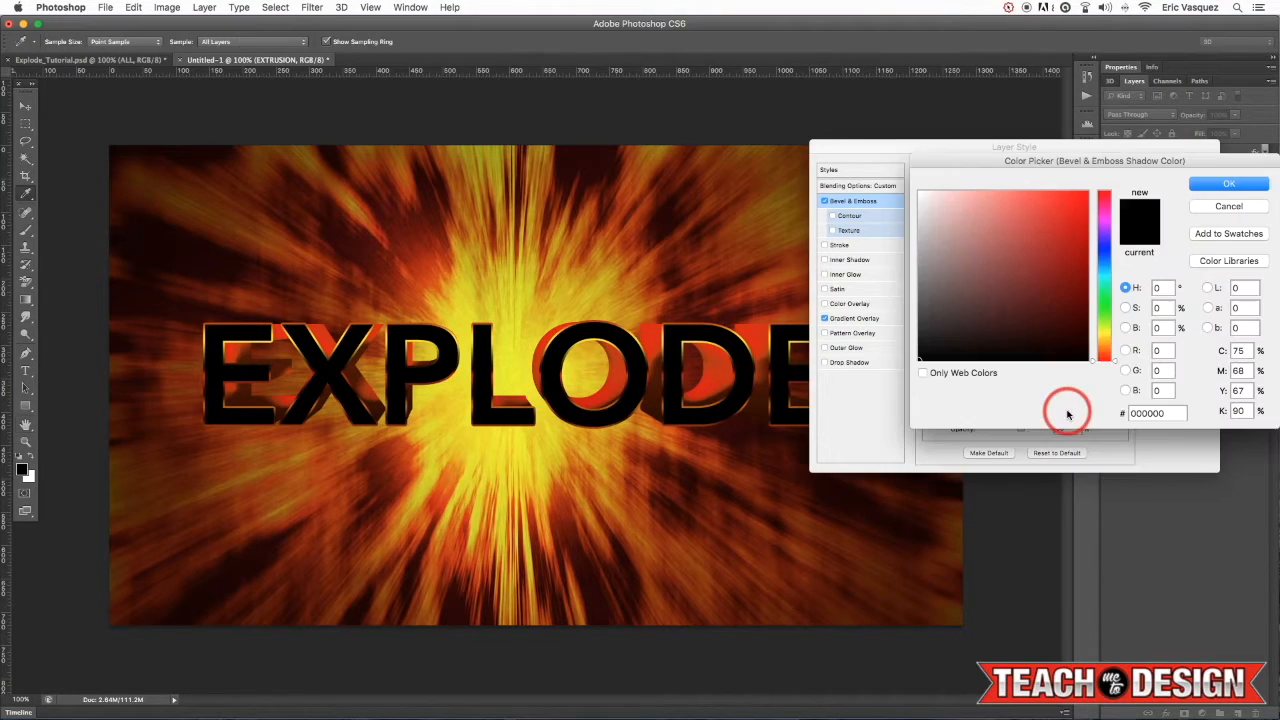
{"action": "left_click", "coordinate": [730, 509]}
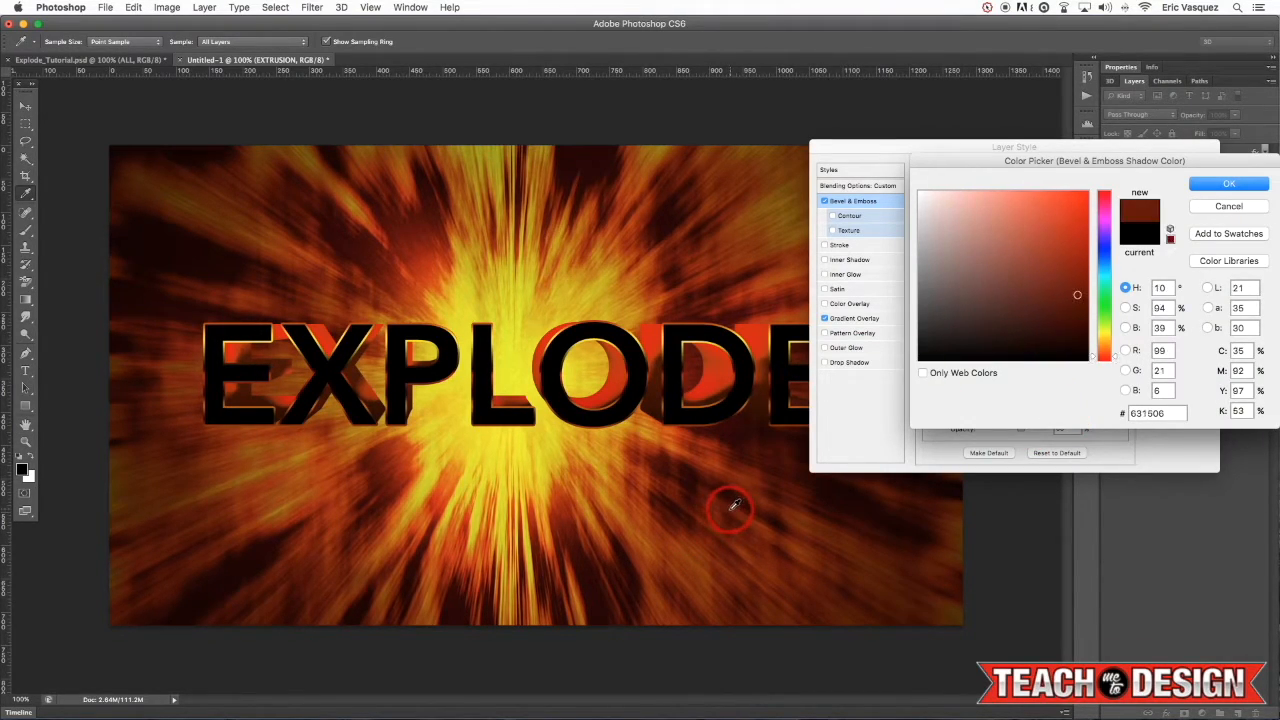
{"action": "left_click", "coordinate": [1220, 186]}
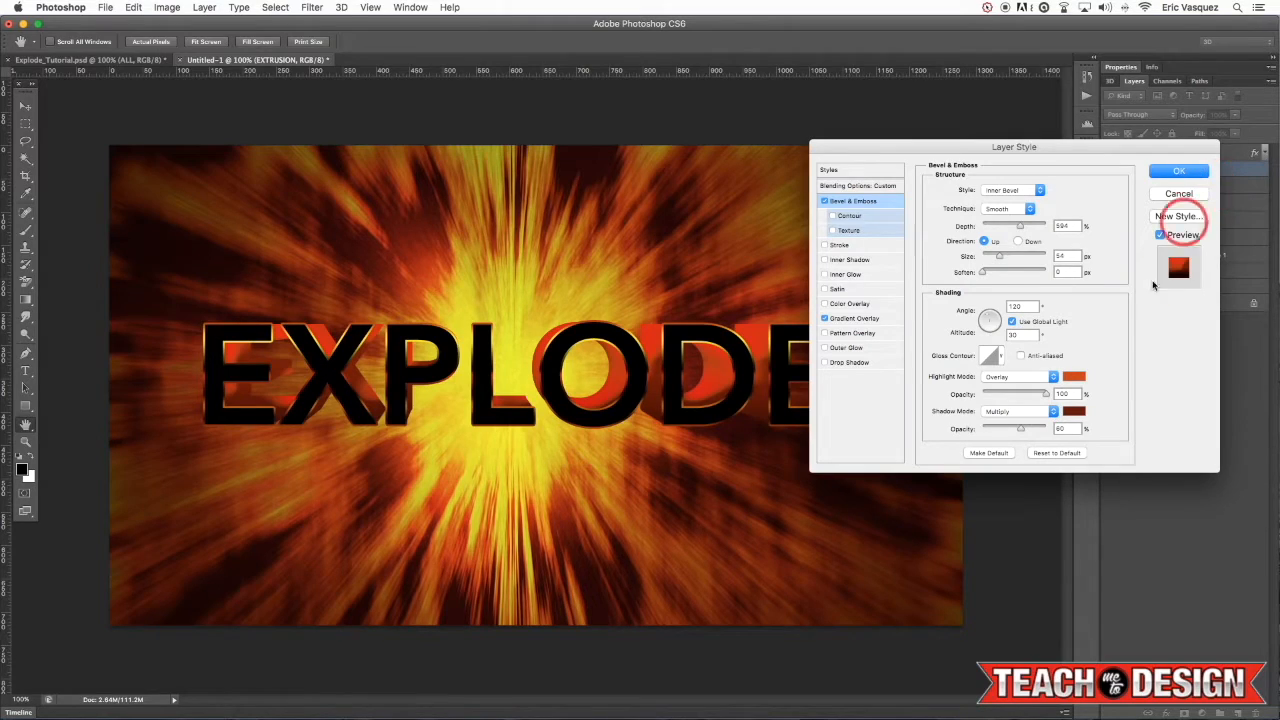
{"action": "left_click_drag", "start_coordinate": [1020, 429], "coordinate": [1005, 430]}
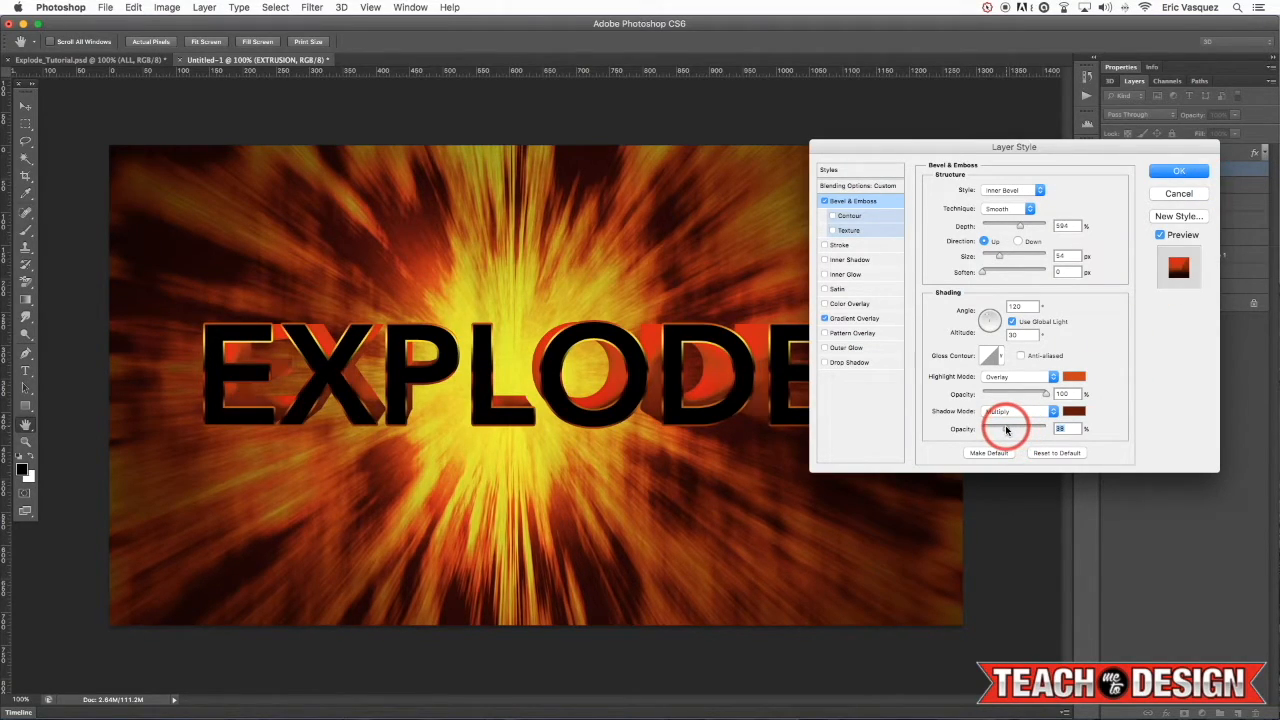
Step: Set the bevel's size to 35 px, depth to 584% and direction to Down, and apply the layer style
{"action": "mouse_move", "coordinate": [1000, 255]}
{"action": "left_mouse_down"}
{"action": "mouse_move", "coordinate": [1038, 256]}
{"action": "mouse_move", "coordinate": [996, 257]}
{"action": "left_mouse_up"}
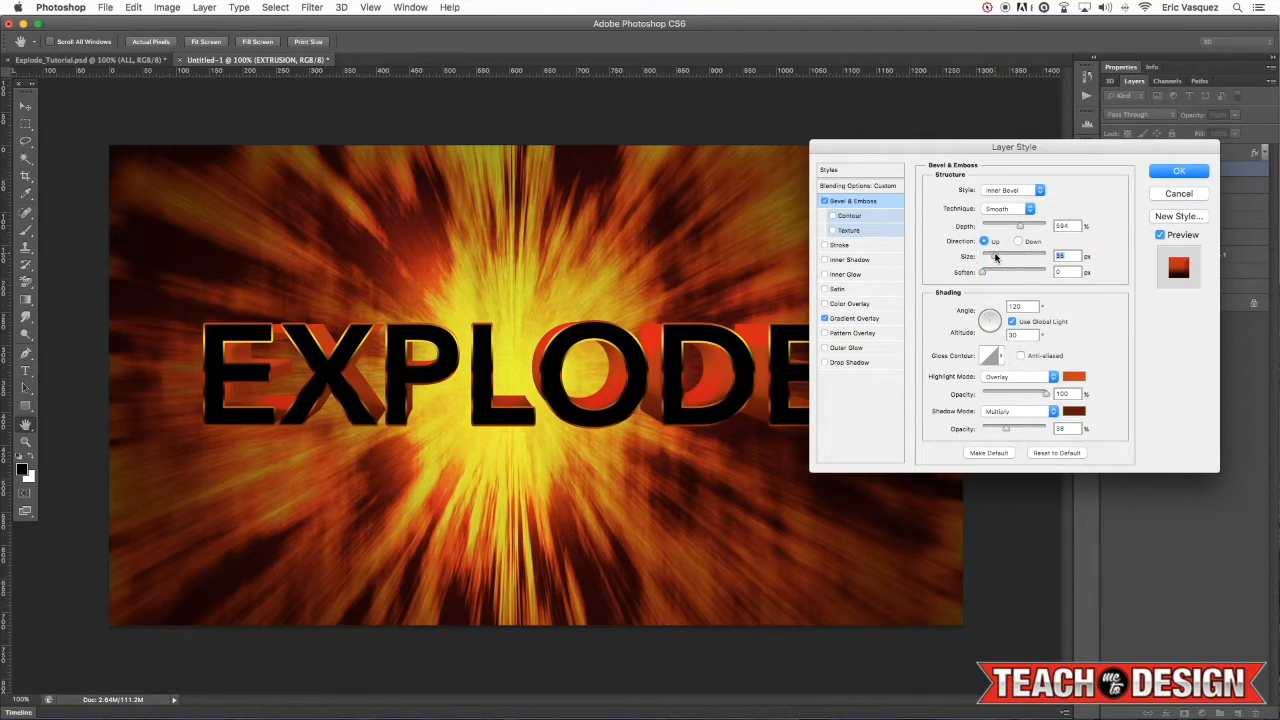
{"action": "mouse_move", "coordinate": [1010, 226]}
{"action": "left_mouse_down"}
{"action": "mouse_move", "coordinate": [1046, 224]}
{"action": "mouse_move", "coordinate": [1018, 228]}
{"action": "left_mouse_up"}
{"action": "left_click", "coordinate": [1170, 173]}
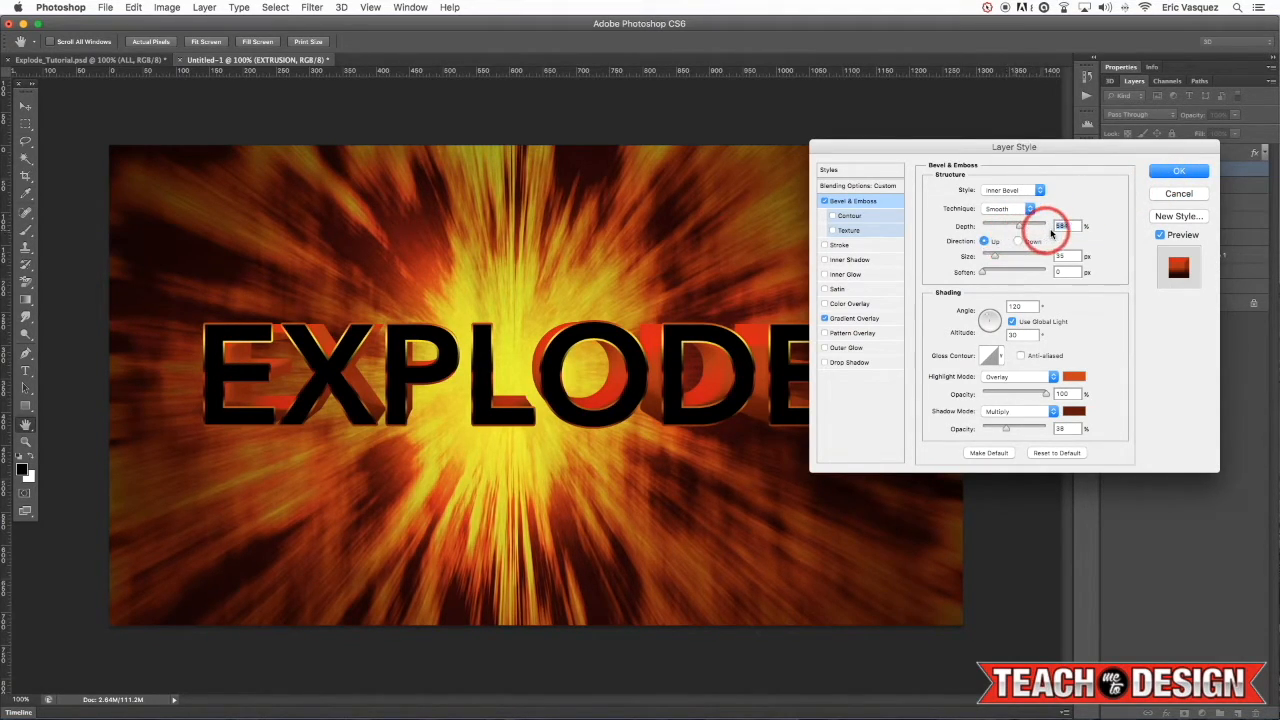
{"action": "left_click", "coordinate": [1019, 242]}
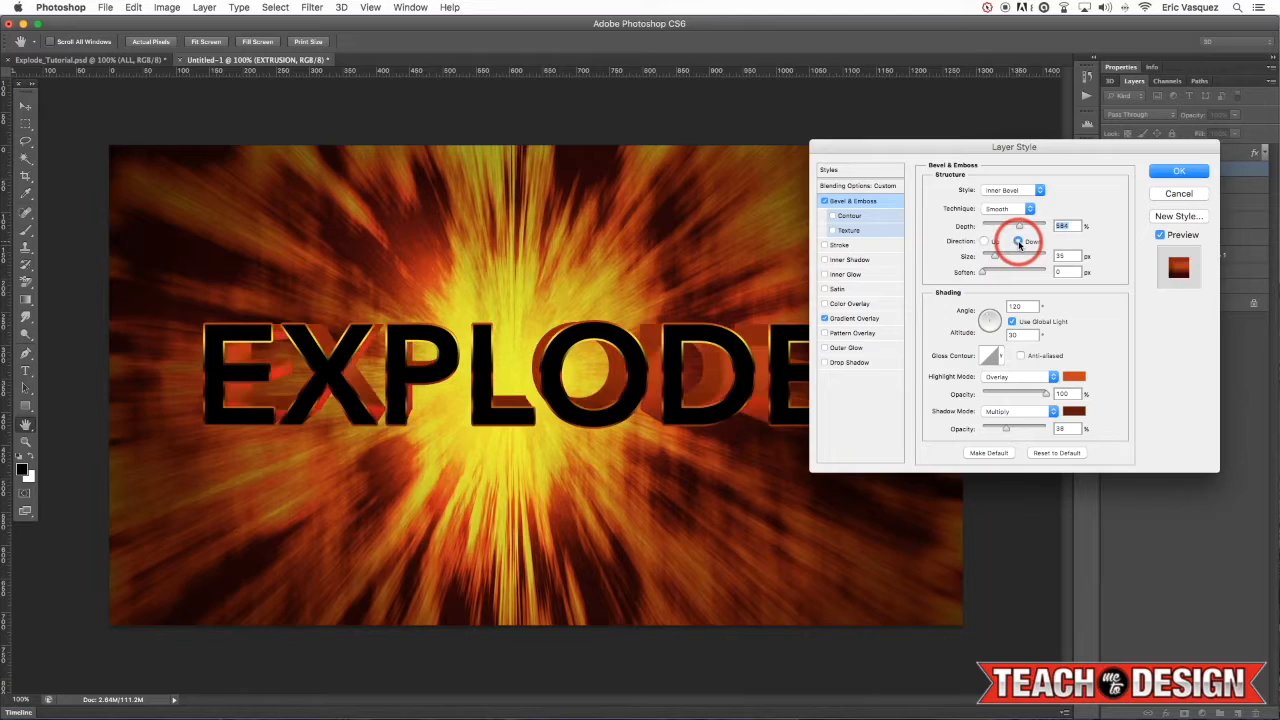
{"action": "left_click", "coordinate": [1088, 229]}
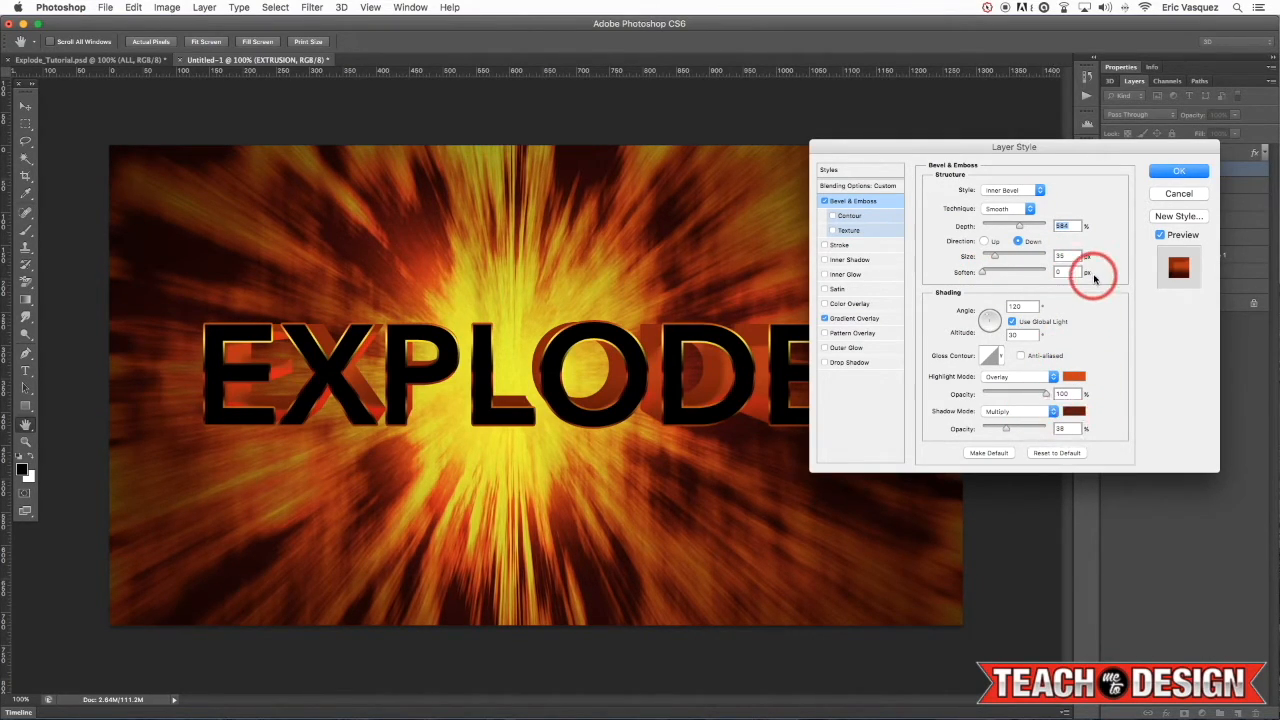
{"action": "left_click", "coordinate": [1180, 170]}
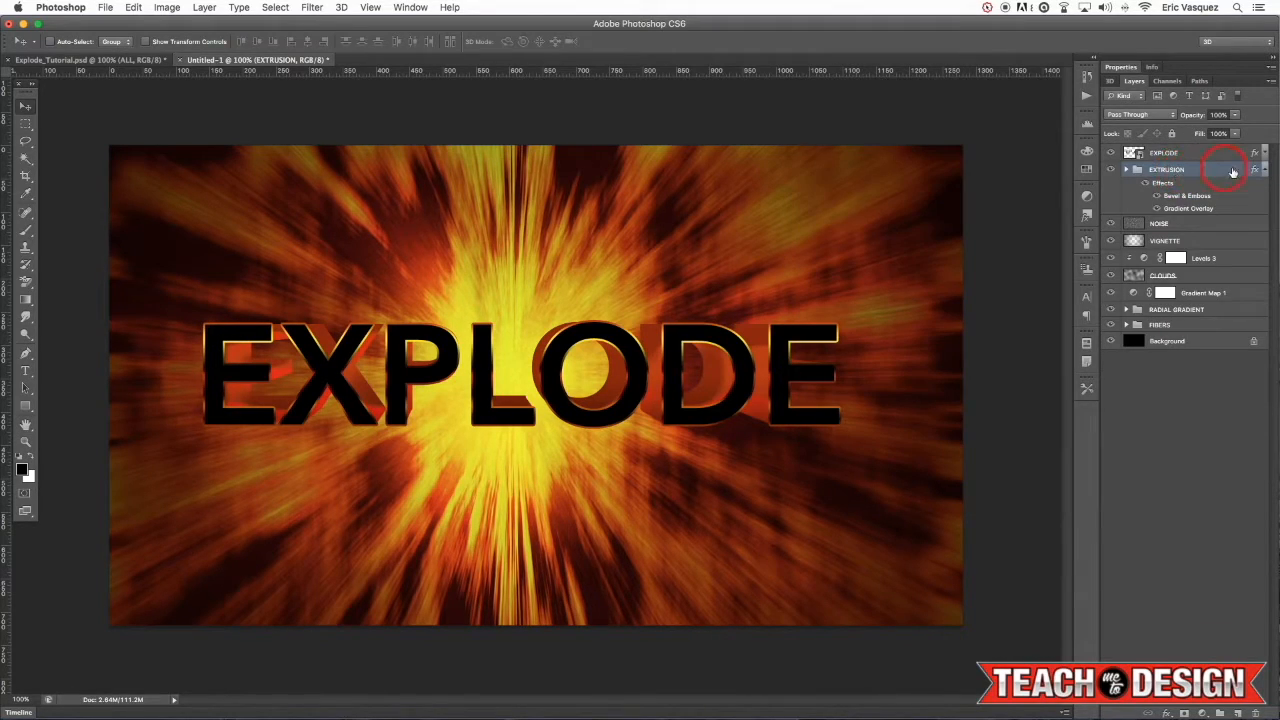
Step: Collapse the EXTRUSION group's effects list and move the NOISE layer above the EXPLODE layer
{"action": "left_click", "coordinate": [1261, 171]}
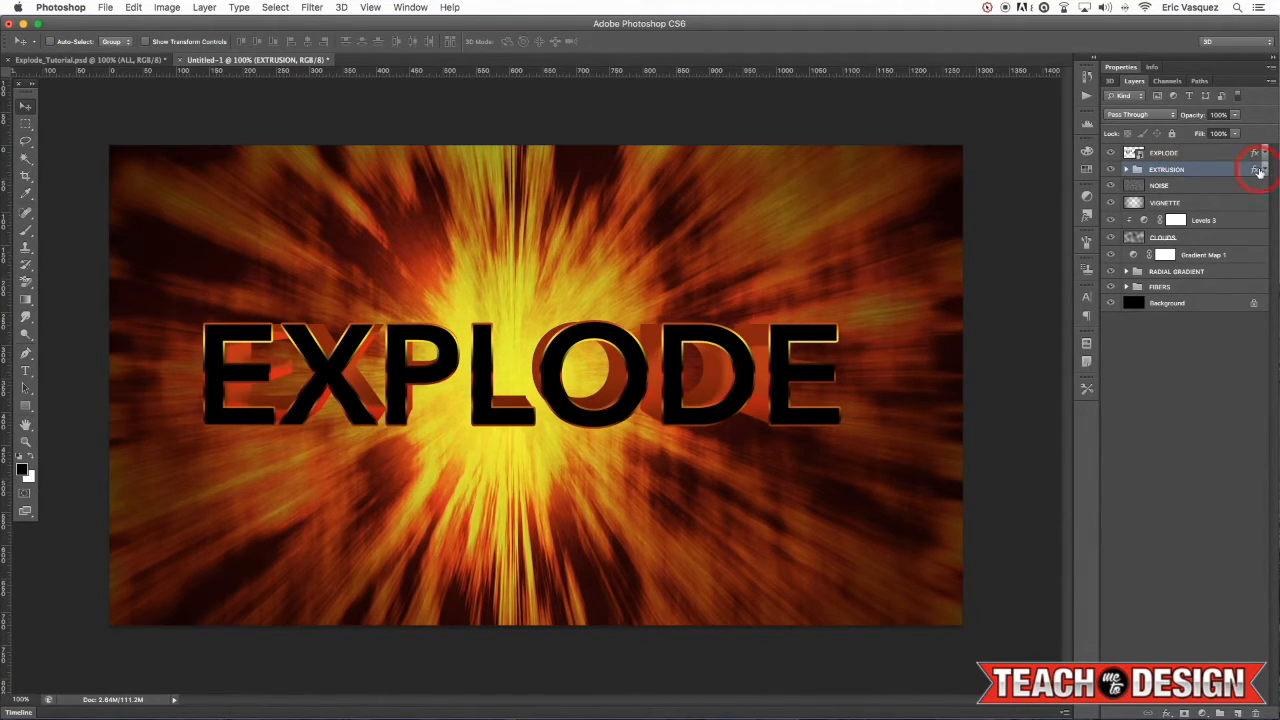
{"action": "left_click", "coordinate": [1173, 188]}
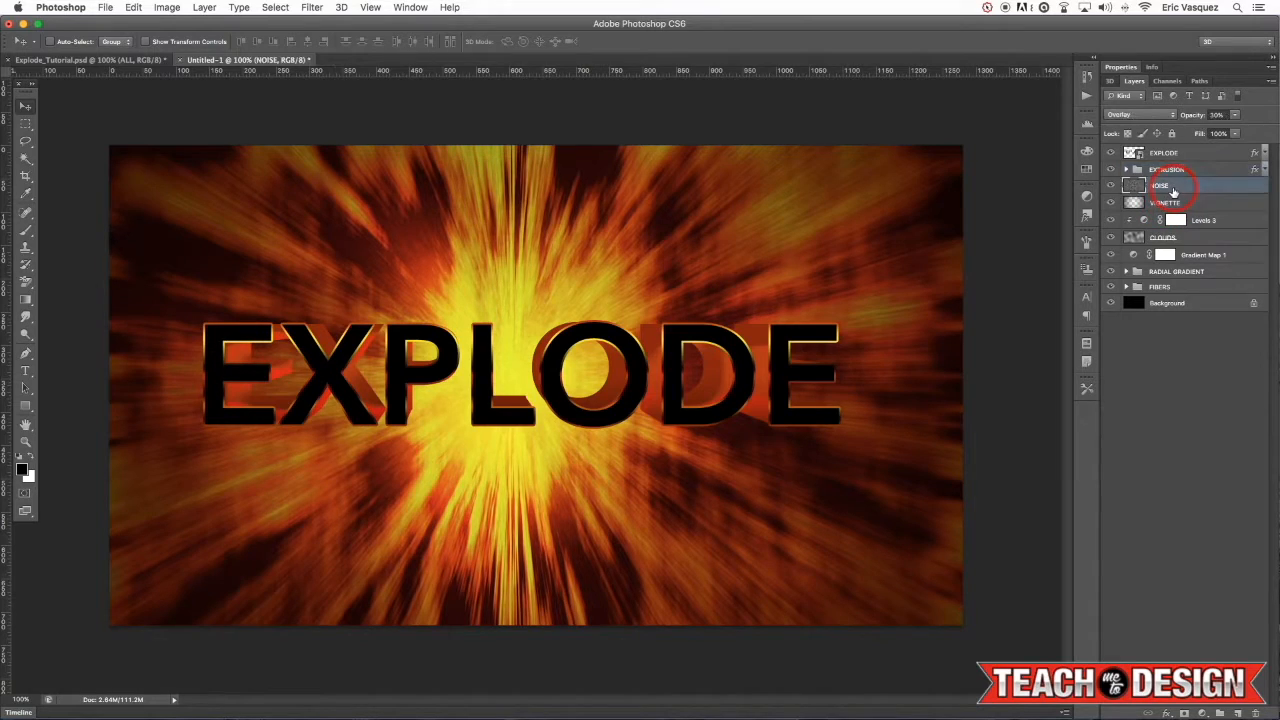
{"action": "left_click_drag", "start_coordinate": [1190, 183], "coordinate": [1190, 149]}
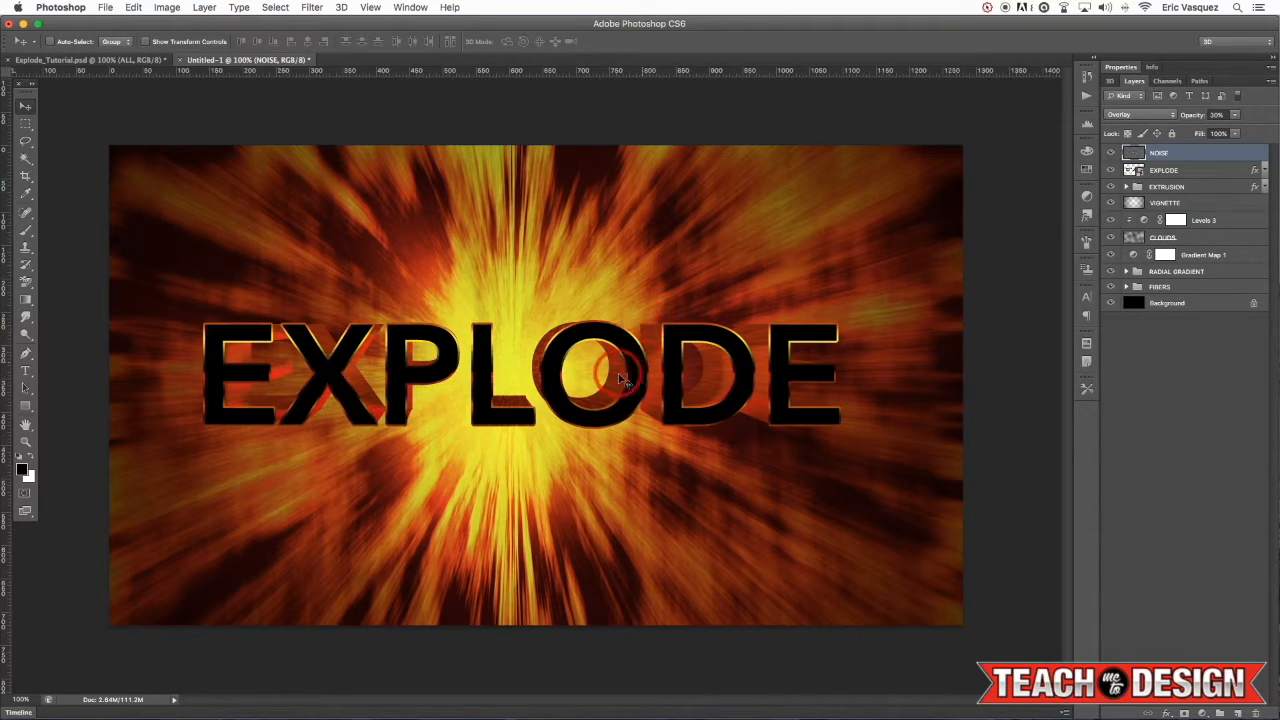
Step: Convert the locked Background into a regular layer named BG, and reselect the NOISE layer
{"action": "double_click", "coordinate": [1159, 303], "text": "alt"}
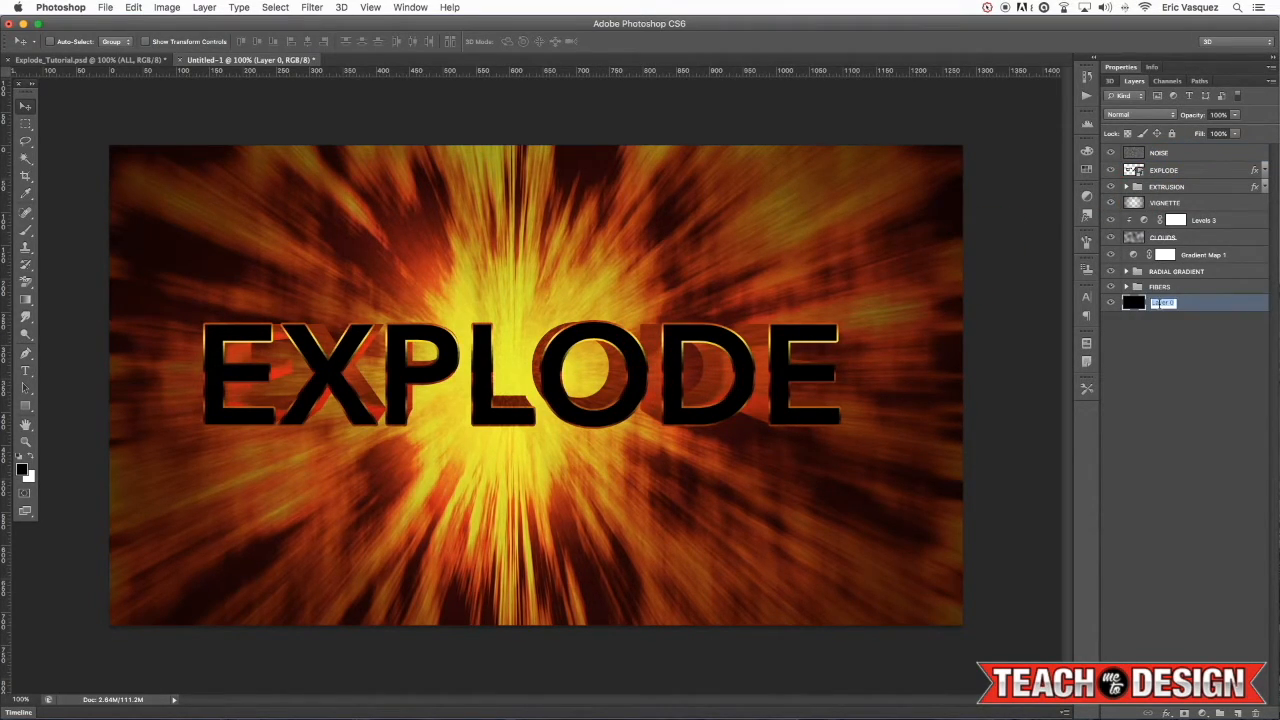
{"action": "left_click", "coordinate": [1230, 306]}
{"action": "left_click", "coordinate": [1190, 160]}
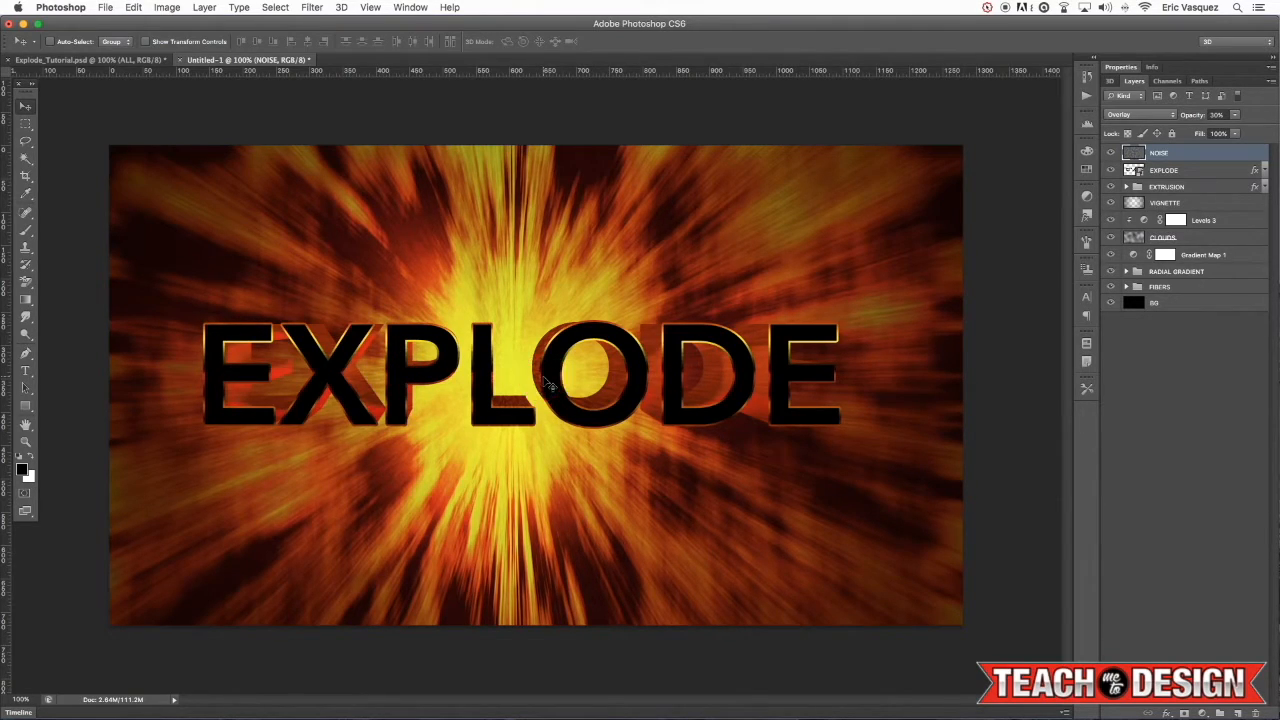
Step: Create a layer above VIGNETTE and draw a non-reversed white-to-transparent radial gradient outward from the burst's center
{"action": "left_click", "coordinate": [1190, 204]}
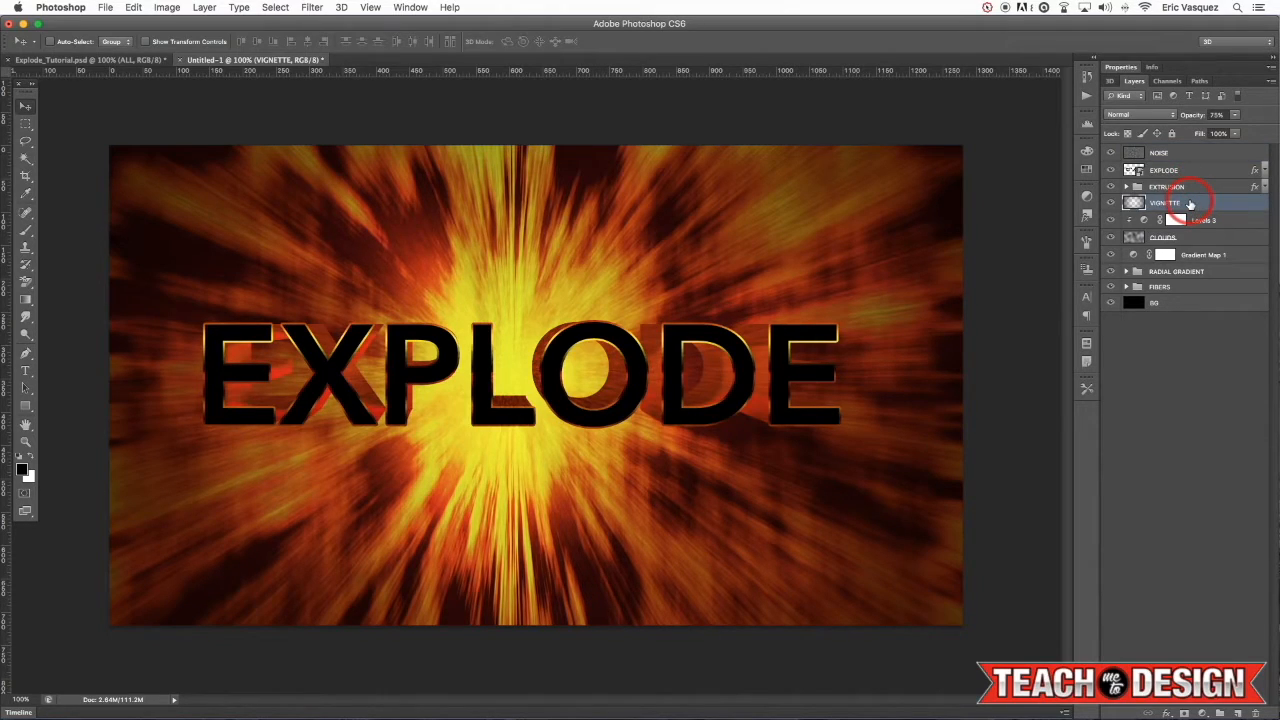
{"action": "left_click", "coordinate": [1238, 713]}
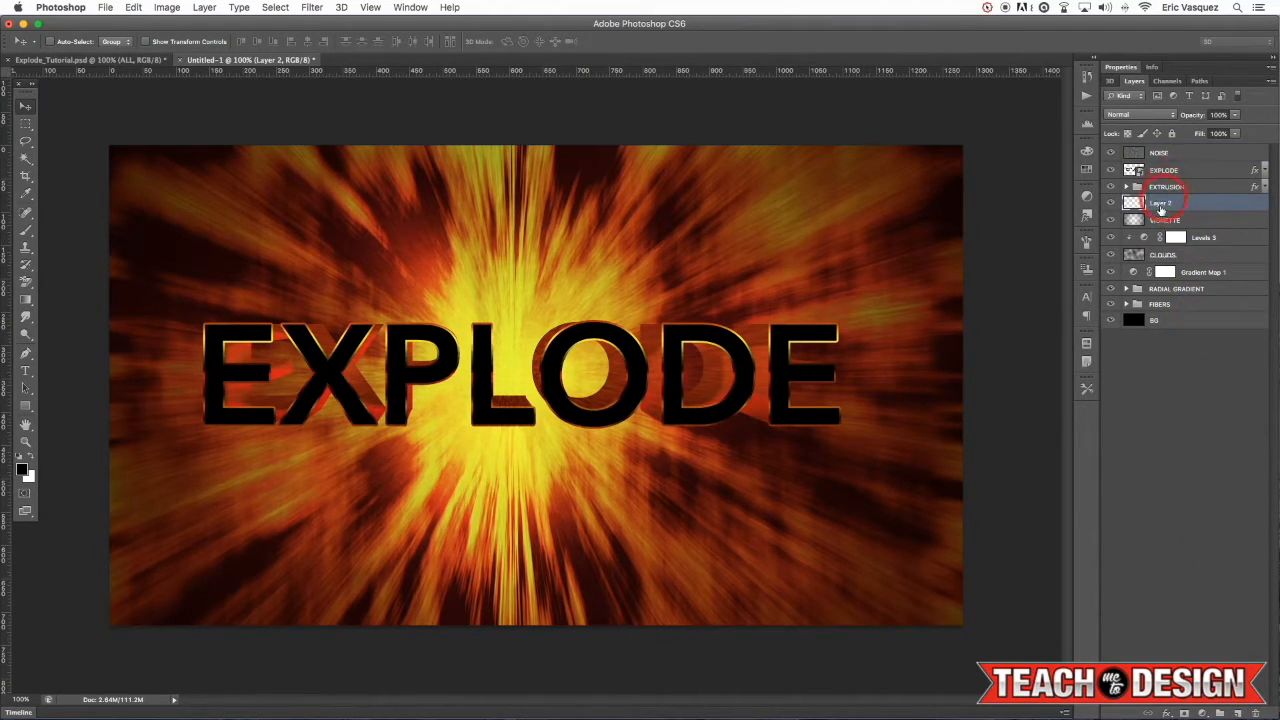
{"action": "key", "text": "g"}
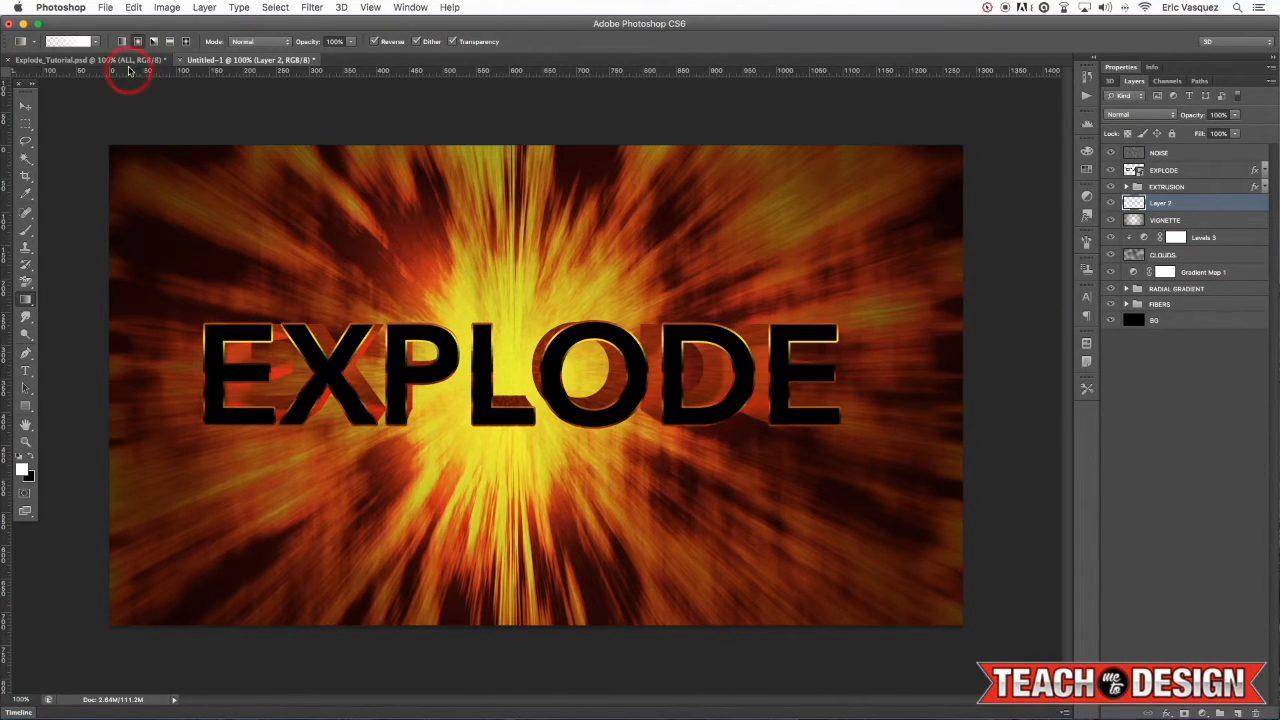
{"action": "left_click", "coordinate": [374, 42]}
{"action": "left_click_drag", "start_coordinate": [520, 376], "coordinate": [716, 493]}
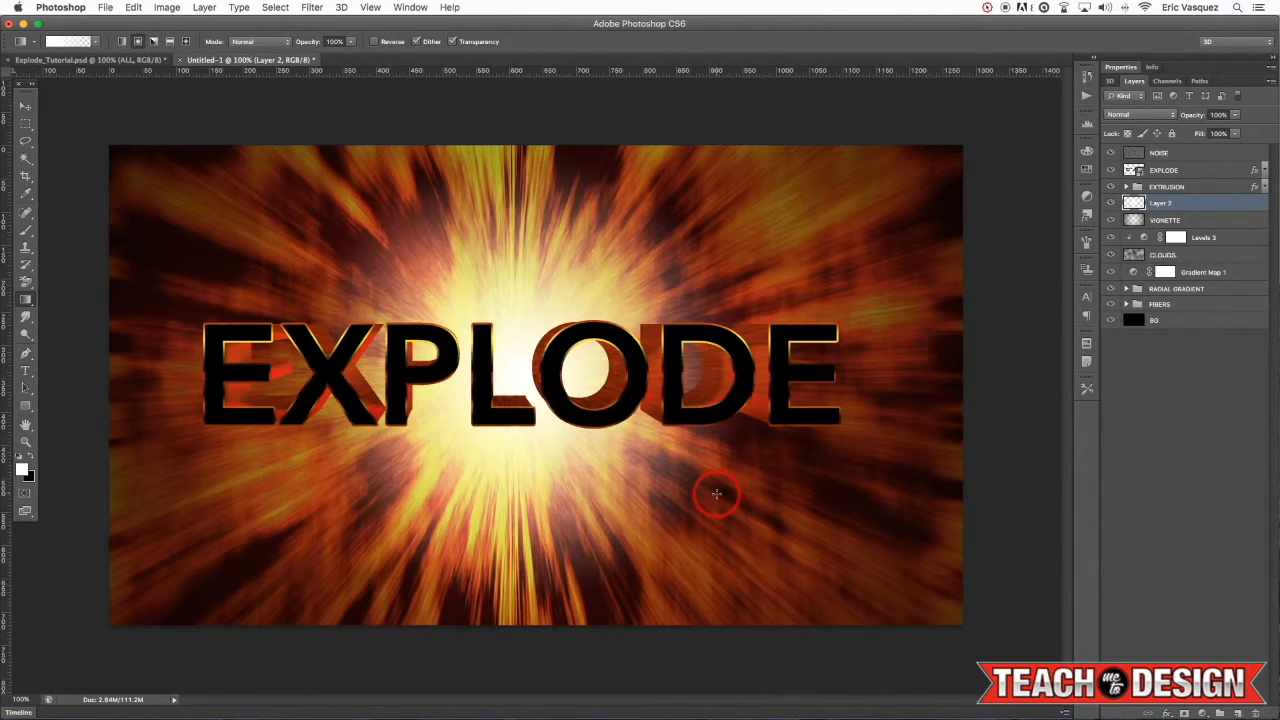
Step: Reposition the white gradient glow slightly and set its layer's blend mode to Soft Light
{"action": "key", "text": "v"}
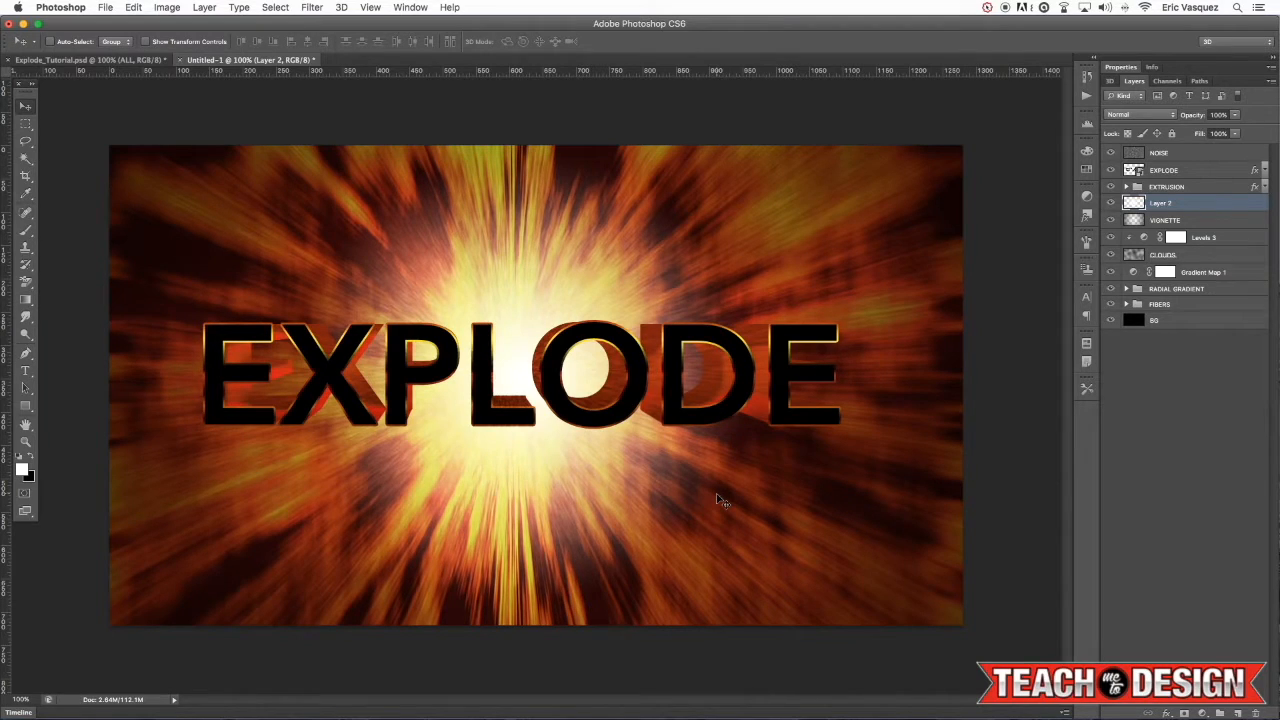
{"action": "left_click", "coordinate": [1140, 115]}
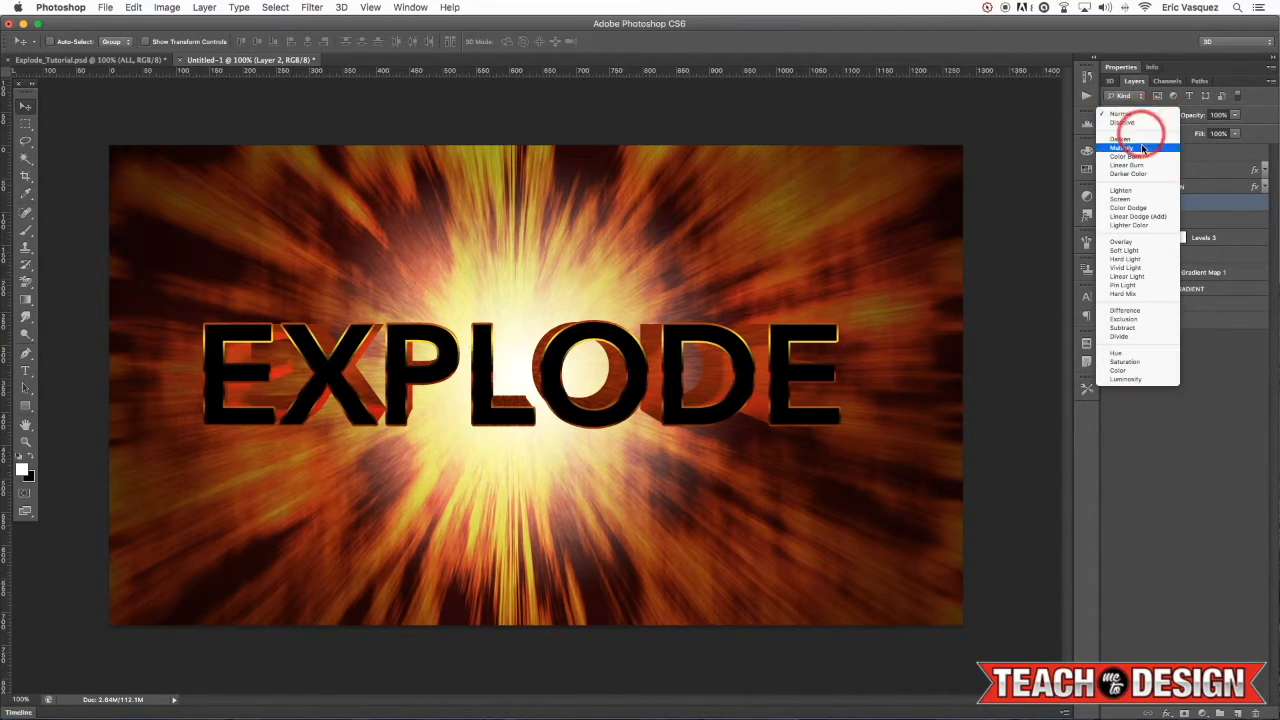
{"action": "left_click", "coordinate": [1133, 240]}
{"action": "left_click_drag", "start_coordinate": [512, 378], "coordinate": [529, 357]}
{"action": "left_click", "coordinate": [1137, 115]}
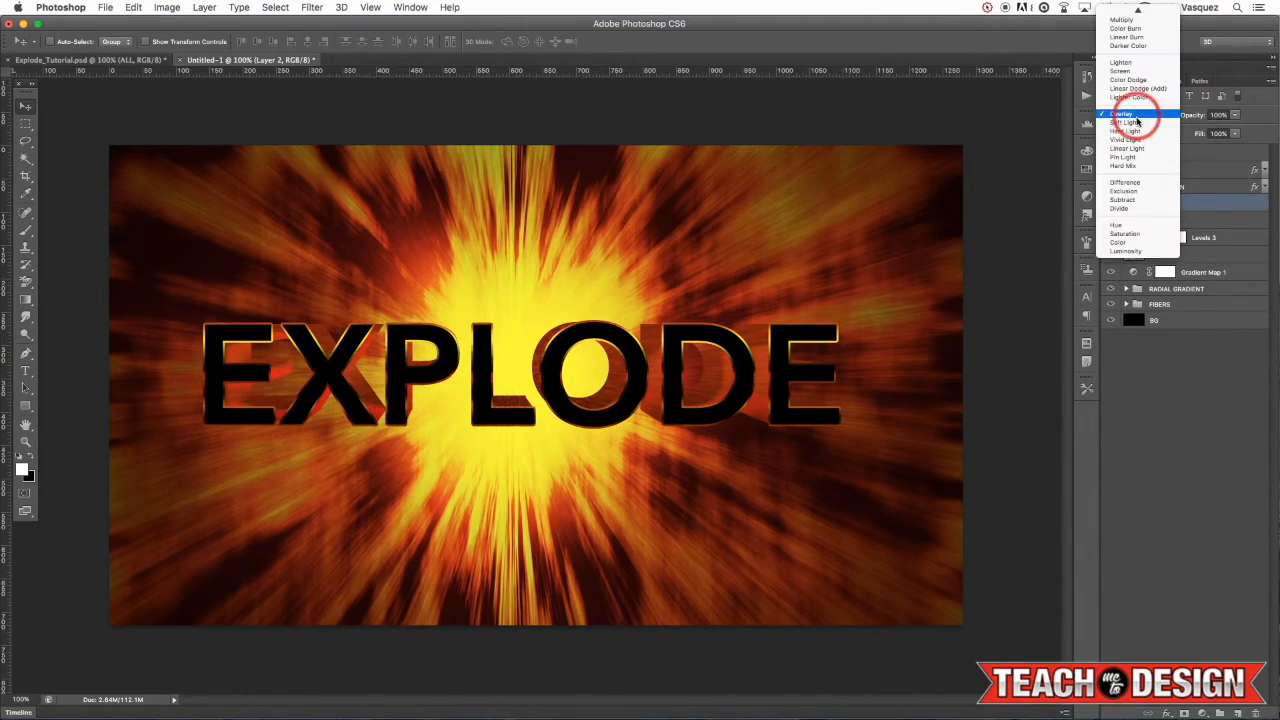
{"action": "left_click", "coordinate": [1135, 122]}
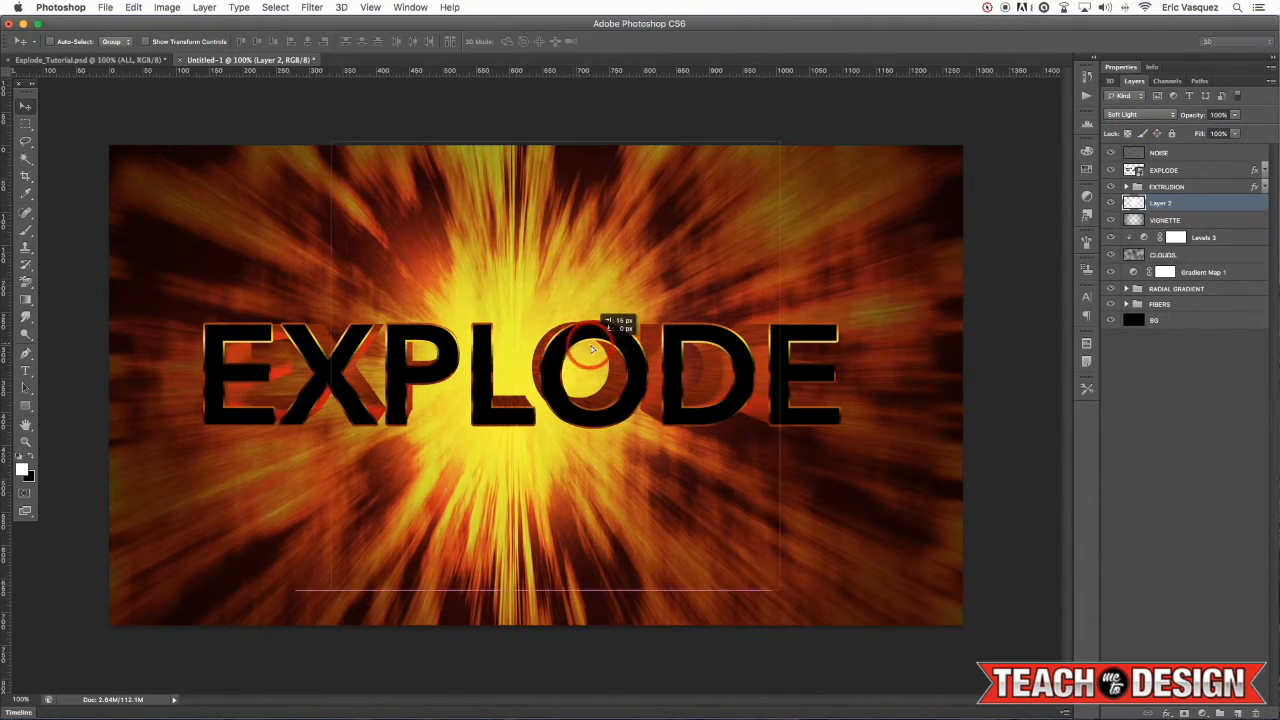
Step: Duplicate the gradient glow layer, set the copy's blend mode to Overlay and scale it down
{"action": "key", "text": "super+j"}
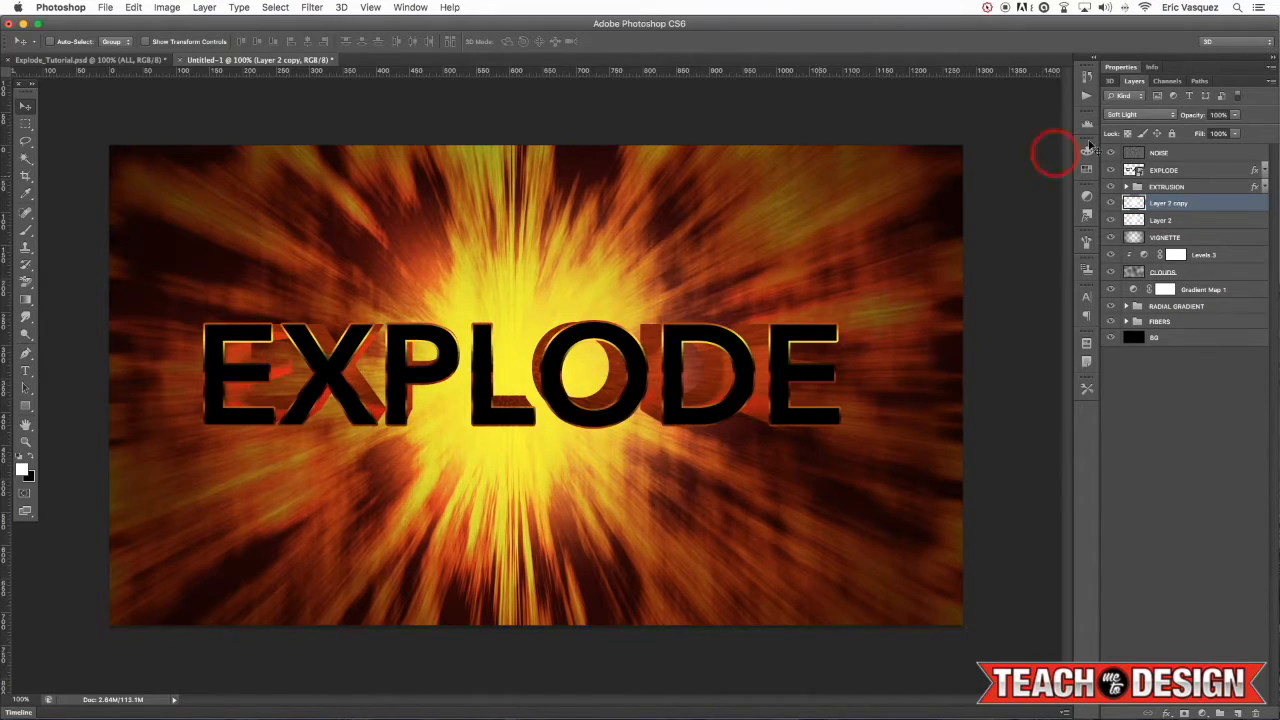
{"action": "left_click", "coordinate": [1131, 115]}
{"action": "left_click", "coordinate": [1128, 104]}
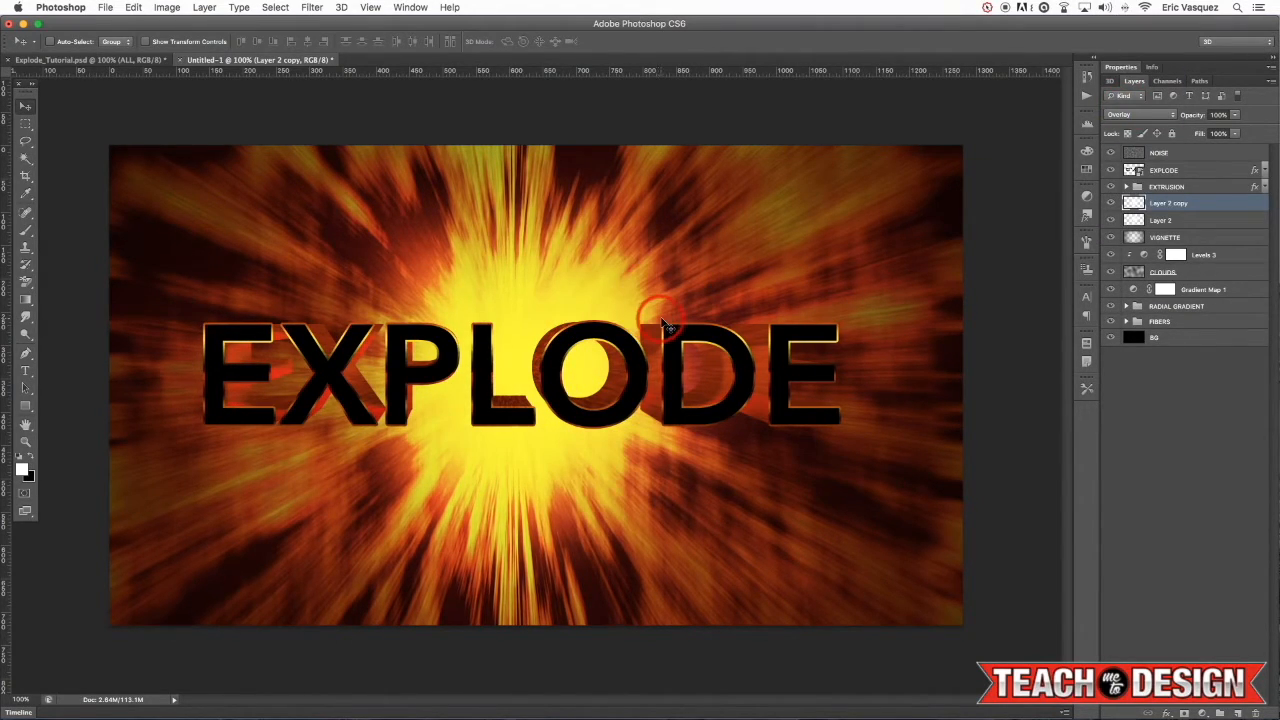
{"action": "key", "text": "super+t"}
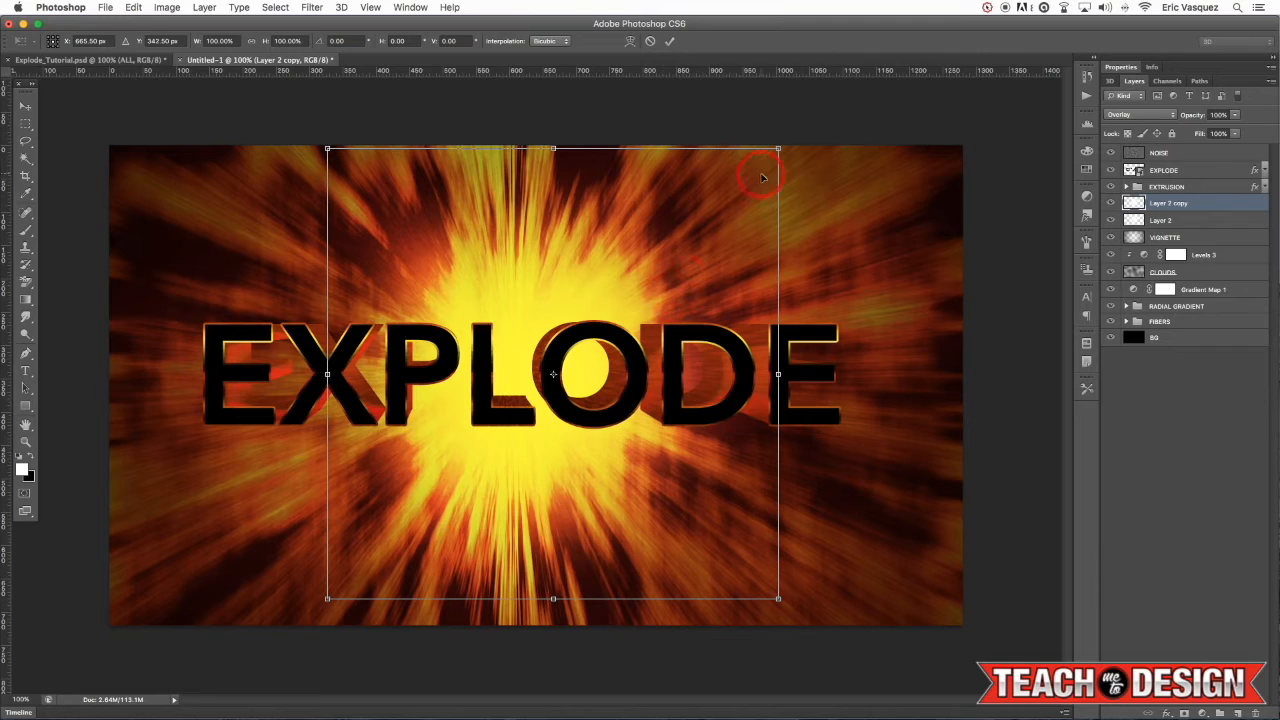
{"action": "left_click_drag", "start_coordinate": [779, 150], "coordinate": [661, 268]}
{"action": "key", "text": "Return"}
Step: Move the smaller glow up and right of the burst's center and scatter five duplicates of it around the explosion
{"action": "mouse_move", "coordinate": [564, 357]}
{"action": "left_mouse_down"}
{"action": "mouse_move", "coordinate": [446, 294]}
{"action": "mouse_move", "coordinate": [466, 308]}
{"action": "mouse_move", "coordinate": [665, 288]}
{"action": "mouse_move", "coordinate": [651, 337]}
{"action": "mouse_move", "coordinate": [667, 368]}
{"action": "mouse_move", "coordinate": [737, 357]}
{"action": "mouse_move", "coordinate": [591, 429]}
{"action": "mouse_move", "coordinate": [614, 434]}
{"action": "mouse_move", "coordinate": [395, 437]}
{"action": "mouse_move", "coordinate": [390, 452]}
{"action": "mouse_move", "coordinate": [300, 491]}
{"action": "mouse_move", "coordinate": [340, 483]}
{"action": "mouse_move", "coordinate": [318, 305]}
{"action": "mouse_move", "coordinate": [333, 320]}
{"action": "mouse_move", "coordinate": [371, 286]}
{"action": "mouse_move", "coordinate": [809, 286]}
{"action": "mouse_move", "coordinate": [760, 312]}
{"action": "mouse_move", "coordinate": [737, 296]}
{"action": "mouse_move", "coordinate": [846, 224]}
{"action": "mouse_move", "coordinate": [934, 194]}
{"action": "mouse_move", "coordinate": [762, 202]}
{"action": "mouse_move", "coordinate": [724, 253]}
{"action": "mouse_move", "coordinate": [758, 278]}
{"action": "left_mouse_up"}
{"action": "key", "text": "super+j"}
{"action": "key", "text": "super+j"}
{"action": "key", "text": "super+j"}
{"action": "key", "text": "super+j"}
{"action": "key", "text": "super+j"}
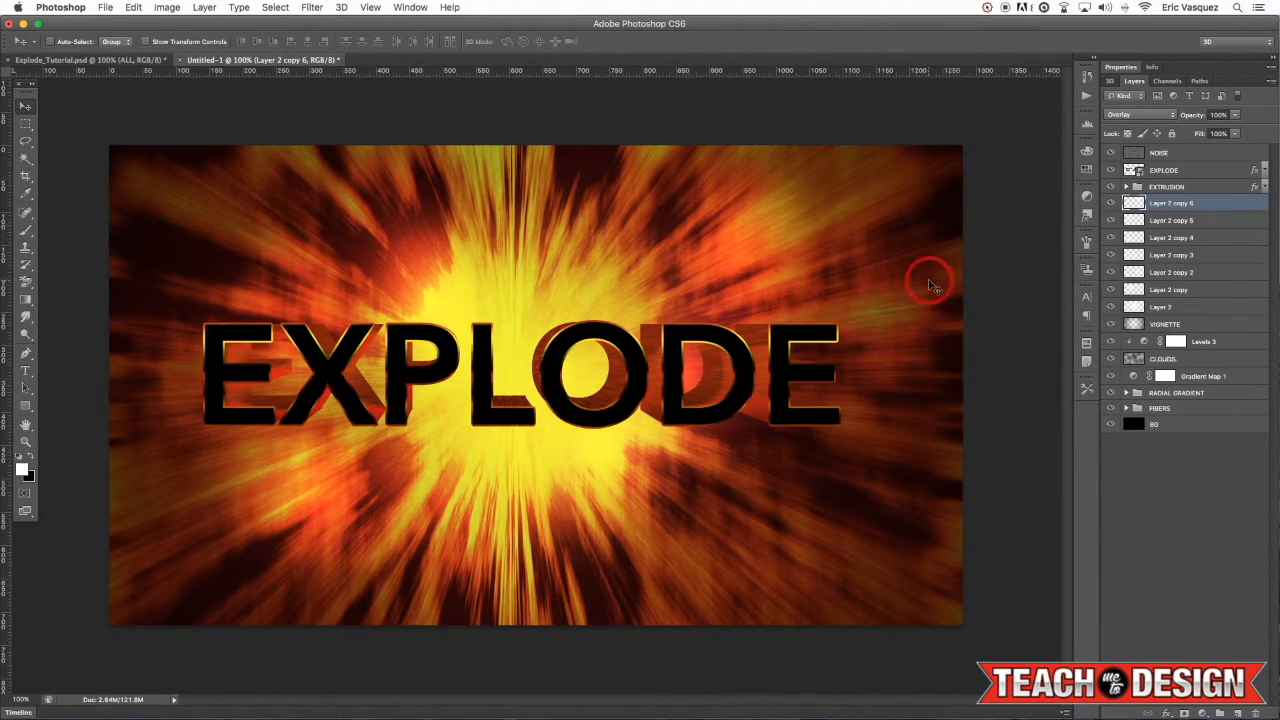
Step: Group Layer 2 and all of its copies into a group named OVERLAYS
{"action": "left_click", "coordinate": [1186, 307], "text": "shift"}
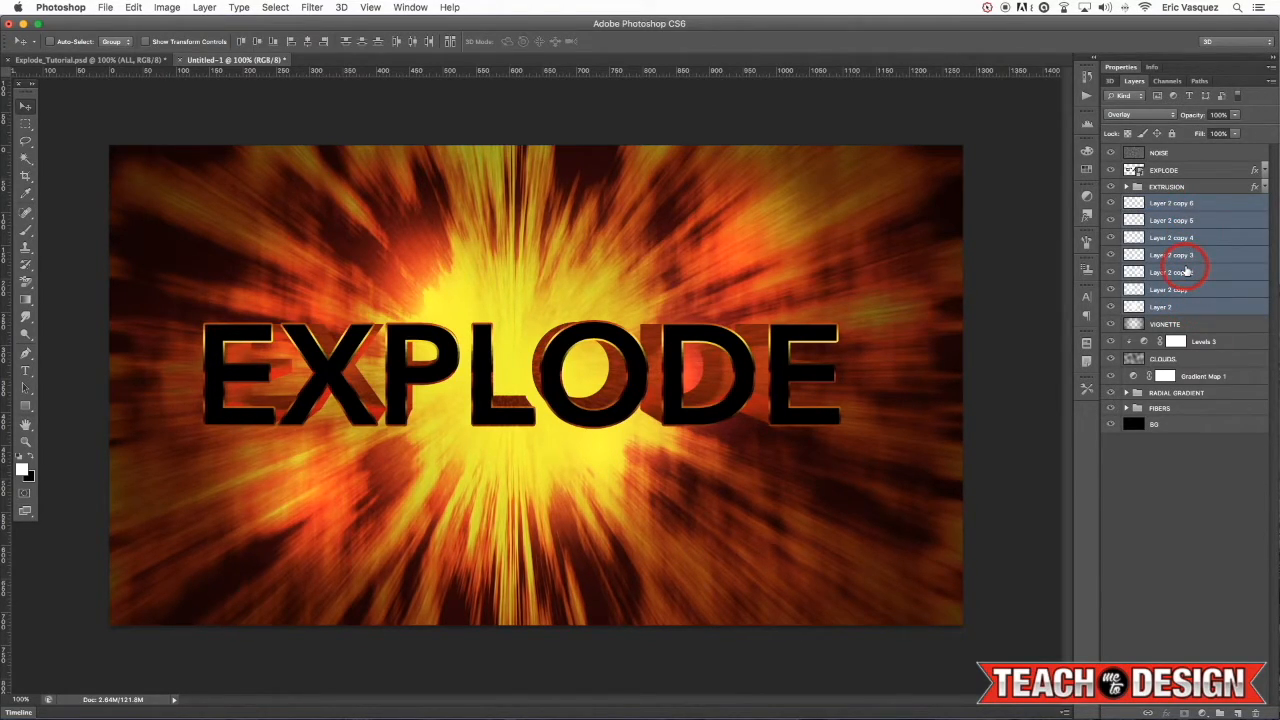
{"action": "key", "text": "super+g"}
{"action": "double_click", "coordinate": [1164, 202]}
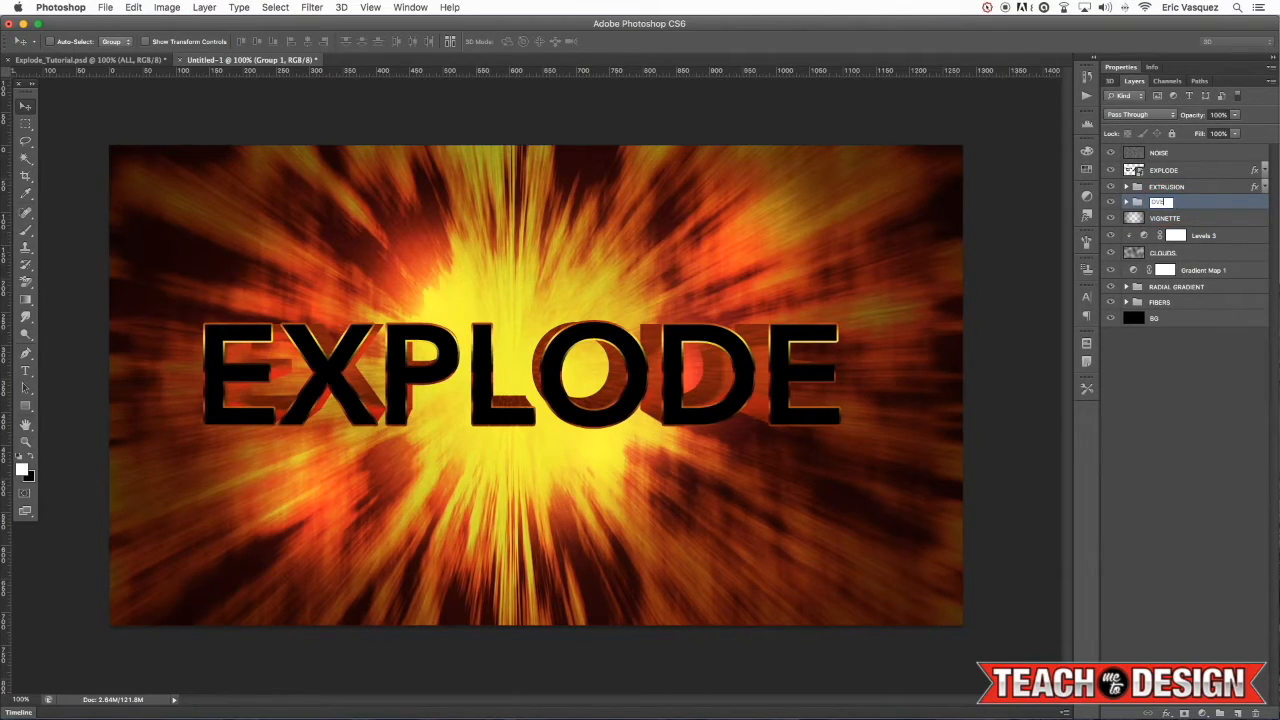
{"action": "type", "text": "OVERLAYS"}
{"action": "key", "text": "Return"}
Step: Put the VIGNETTE layer into its own group named VIGNETTE and collapse the group
{"action": "left_click", "coordinate": [1223, 220]}
{"action": "key", "text": "super+g"}
{"action": "double_click", "coordinate": [1163, 217]}
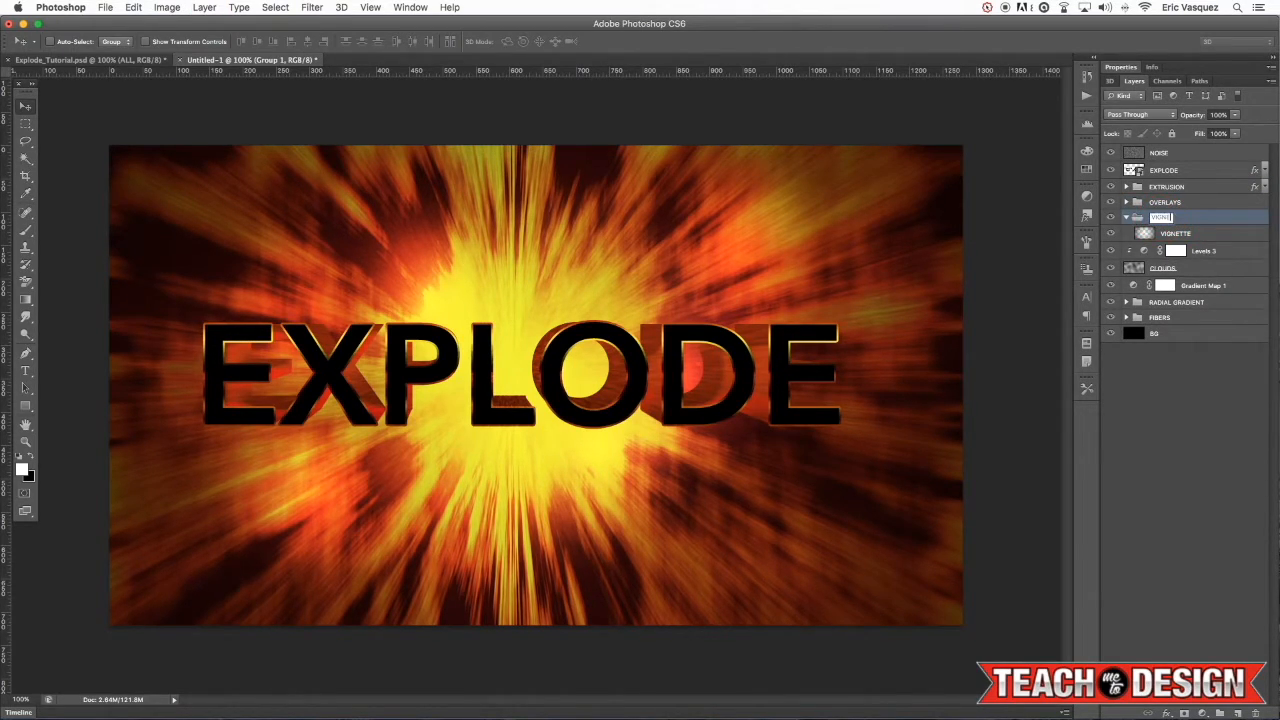
{"action": "key", "text": "Return"}
{"action": "left_click", "coordinate": [1128, 219]}
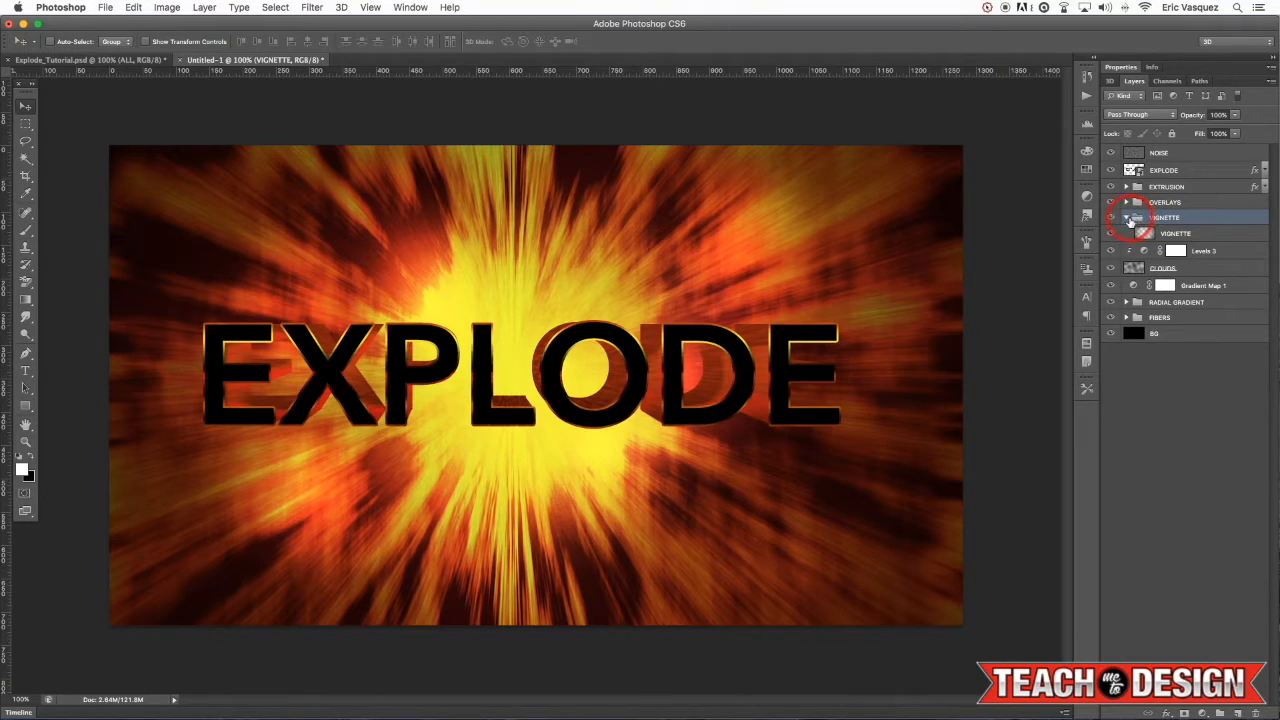
Step: Put the NOISE layer into its own group named NOISE and collapse the group
{"action": "left_click", "coordinate": [1163, 152]}
{"action": "key", "text": "super+g"}
{"action": "double_click", "coordinate": [1163, 151]}
{"action": "key", "text": "Return"}
{"action": "left_click", "coordinate": [1126, 152]}
Step: Group the EXPLODE layer and the EXTRUSION group together under the name TEXT
{"action": "left_click", "coordinate": [1191, 170]}
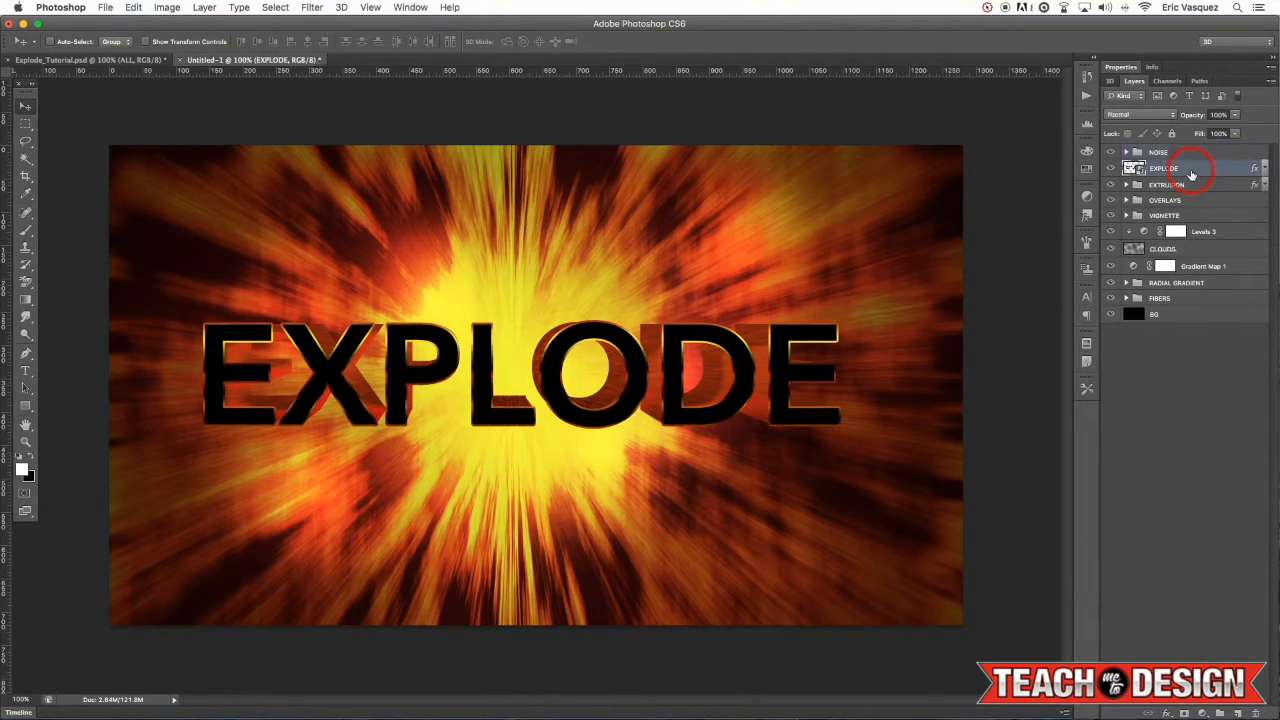
{"action": "left_click", "coordinate": [1190, 185], "text": "shift"}
{"action": "key", "text": "super+g"}
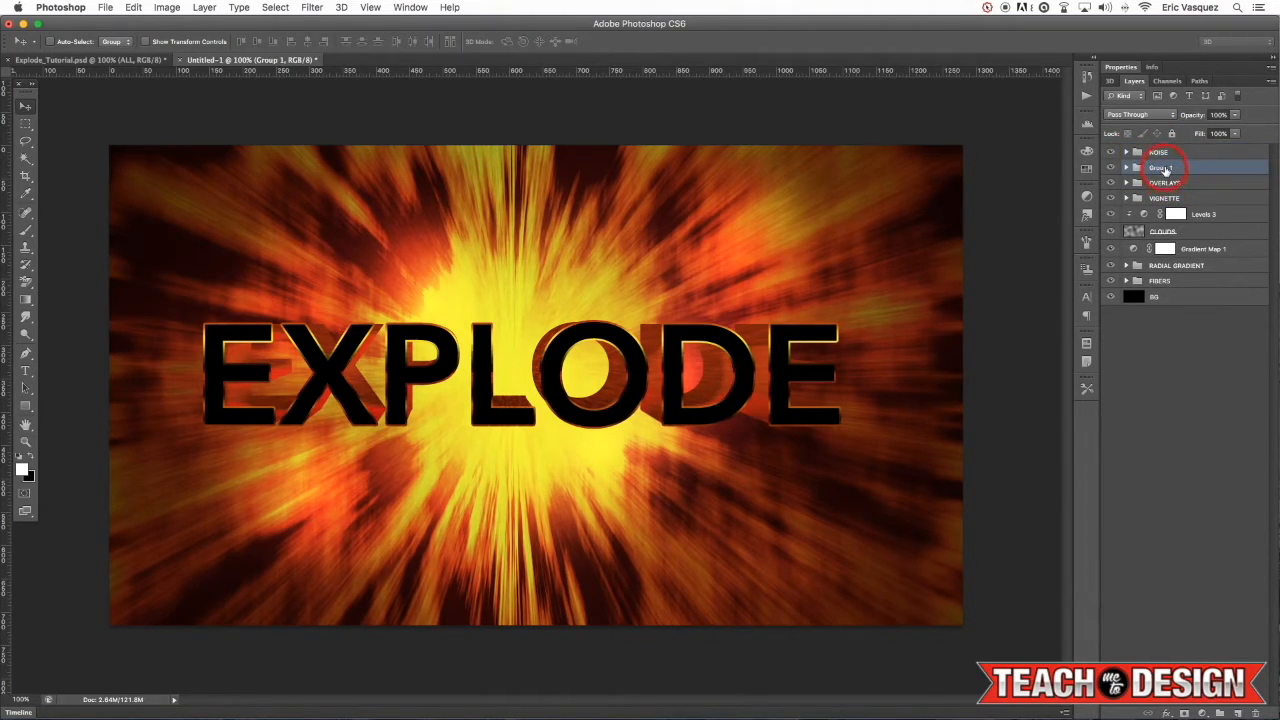
{"action": "key", "text": "Return"}
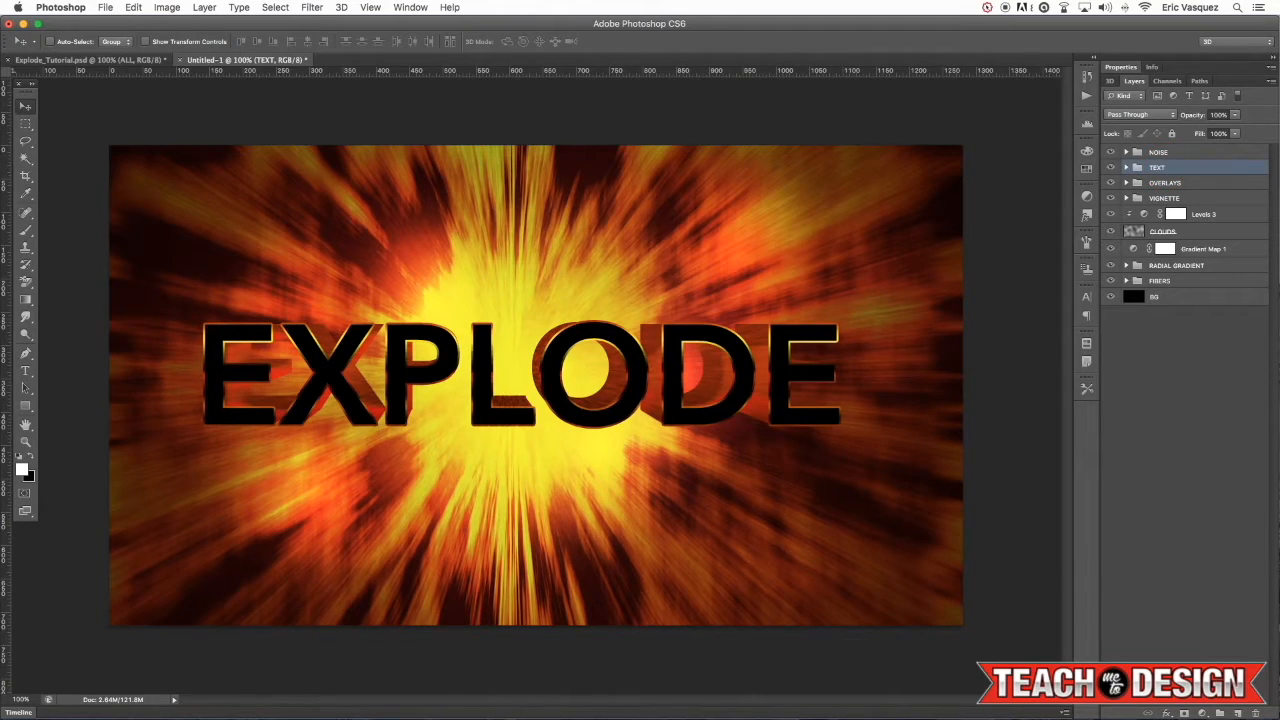
Step: Group the Levels 3 adjustment and the CLOUDS layer into a group named CLOUDS
{"action": "left_click", "coordinate": [1207, 214]}
{"action": "left_click", "coordinate": [1211, 233], "text": "shift"}
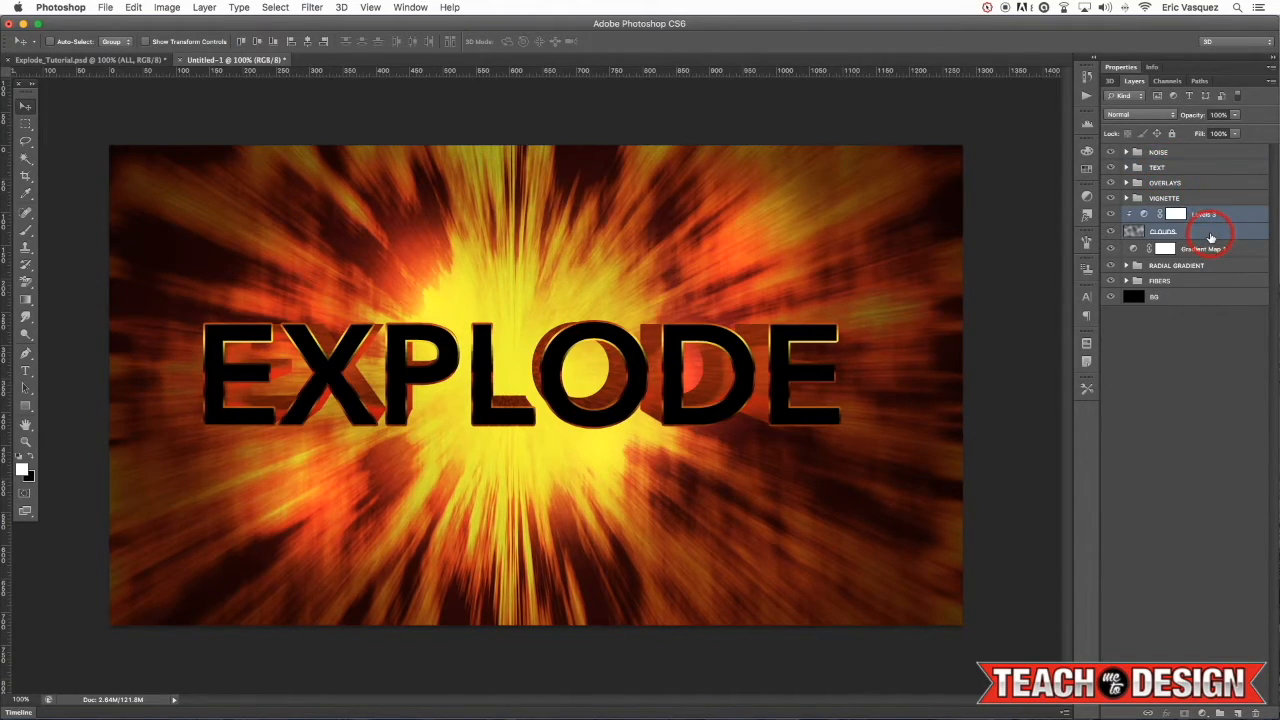
{"action": "key", "text": "super+g"}
{"action": "left_click", "coordinate": [1166, 214]}
{"action": "type", "text": "CLOUDS"}
{"action": "key", "text": "Return"}
Step: Put the BG layer into its own group named BACKGROUND and collapse the group
{"action": "left_click", "coordinate": [1173, 279]}
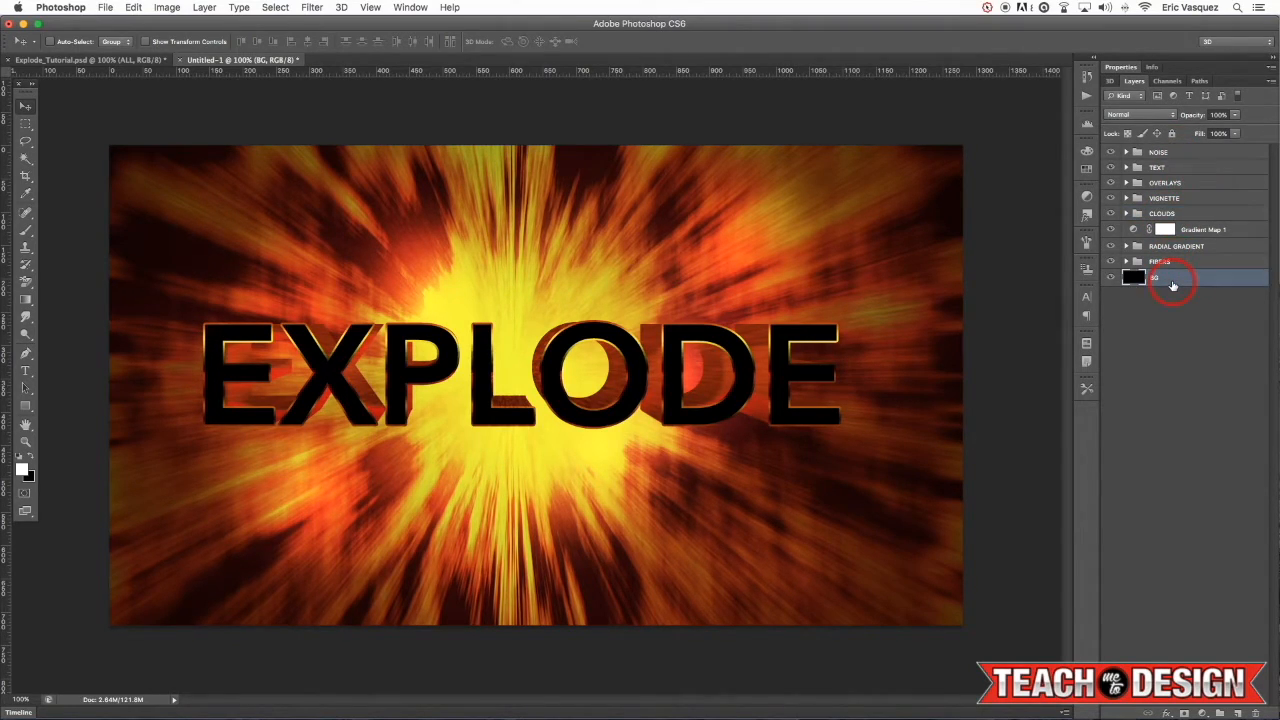
{"action": "key", "text": "super+g"}
{"action": "double_click", "coordinate": [1161, 277]}
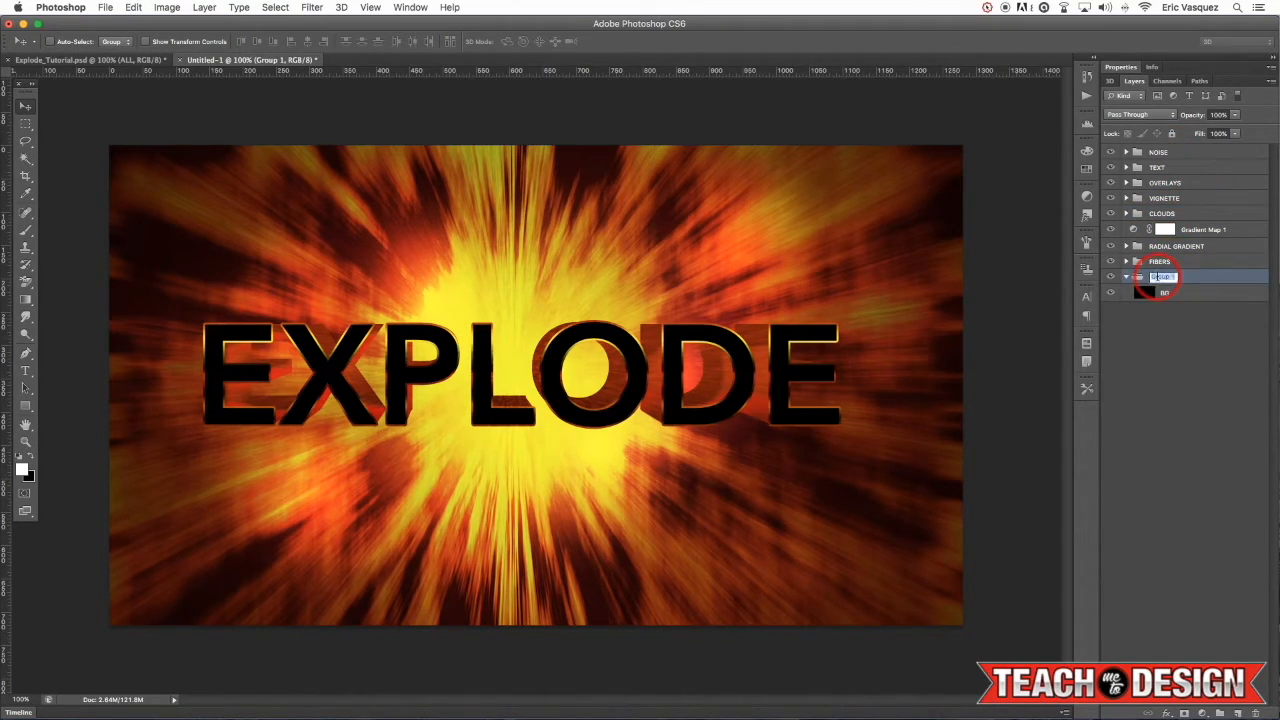
{"action": "type", "text": "BACKGROUND"}
{"action": "key", "text": "Return"}
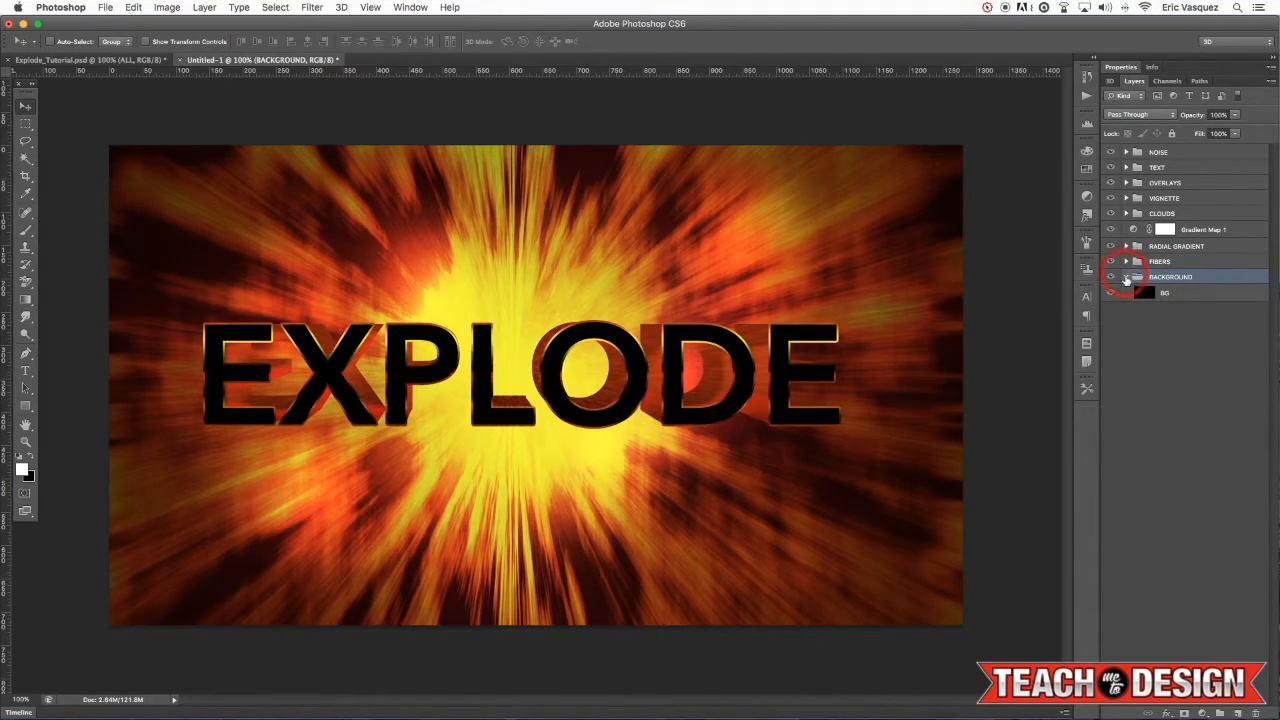
{"action": "left_click", "coordinate": [1126, 278]}
Step: Create a layer above the NOISE group and sample orange from the explosion as the foreground color for the Gradient tool
{"action": "left_click", "coordinate": [1166, 155]}
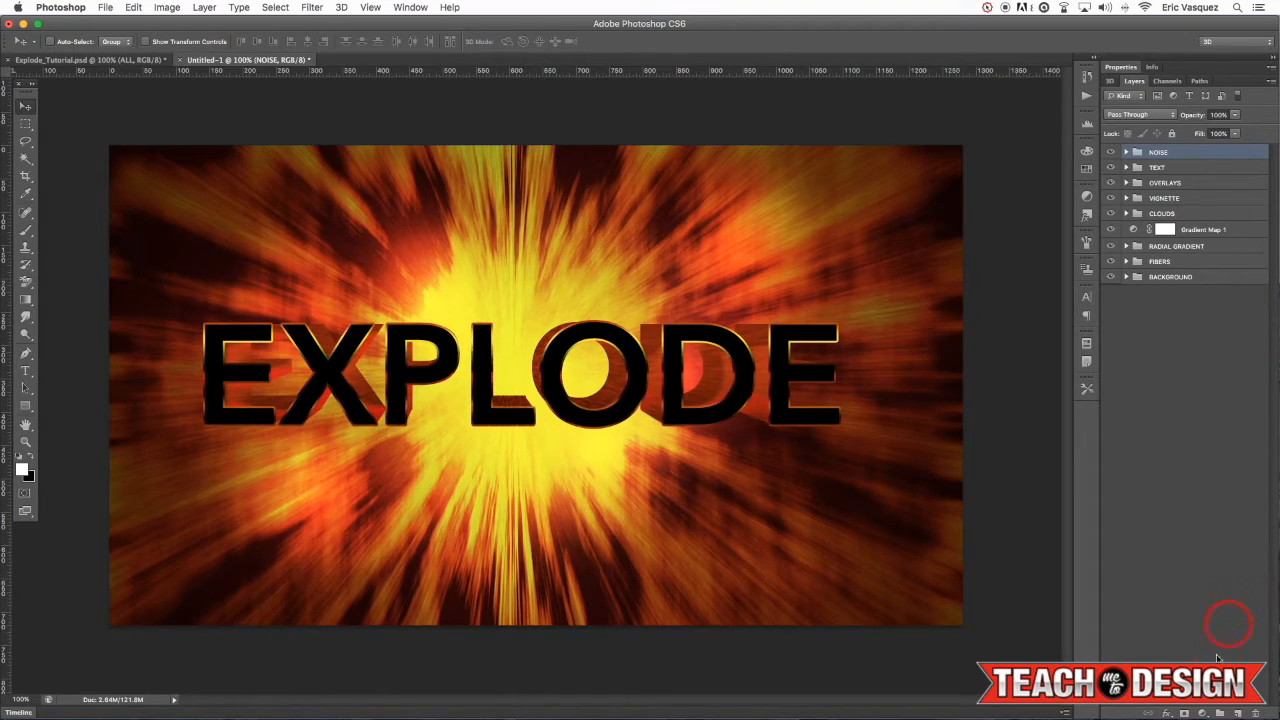
{"action": "left_click", "coordinate": [1238, 713]}
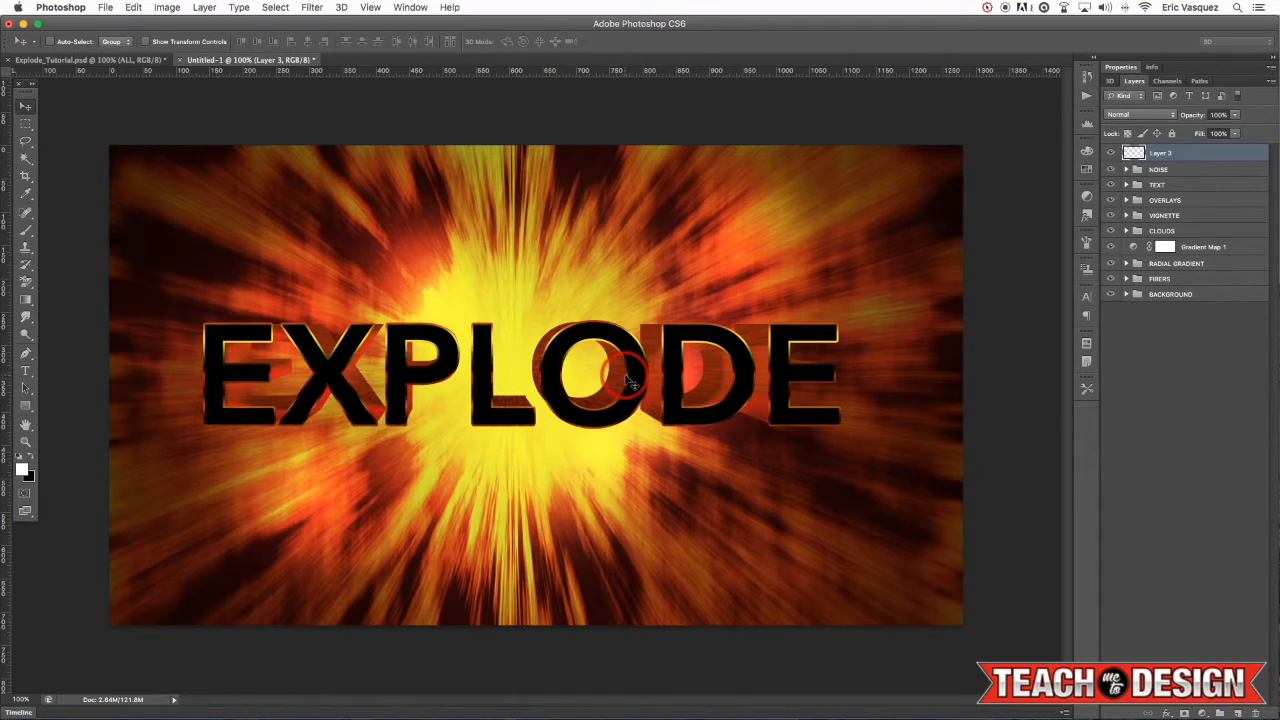
{"action": "key", "text": "g"}
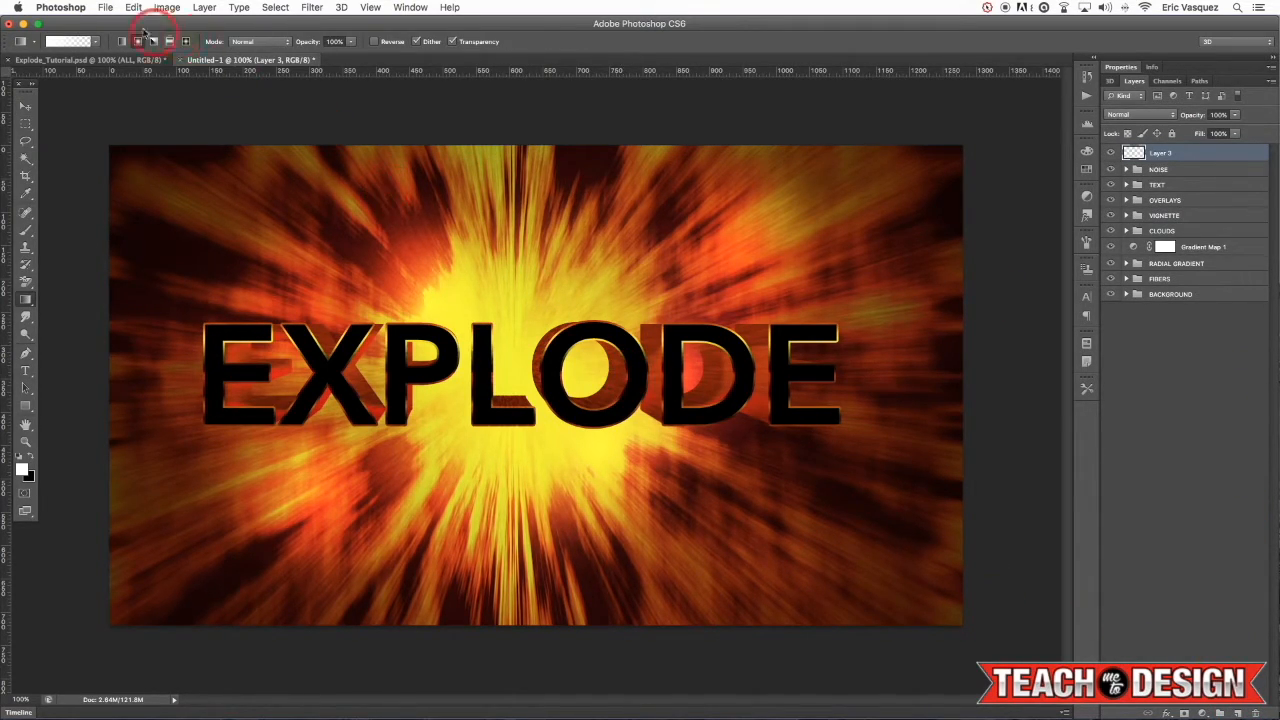
{"action": "left_click", "coordinate": [72, 42]}
{"action": "left_click", "coordinate": [494, 306]}
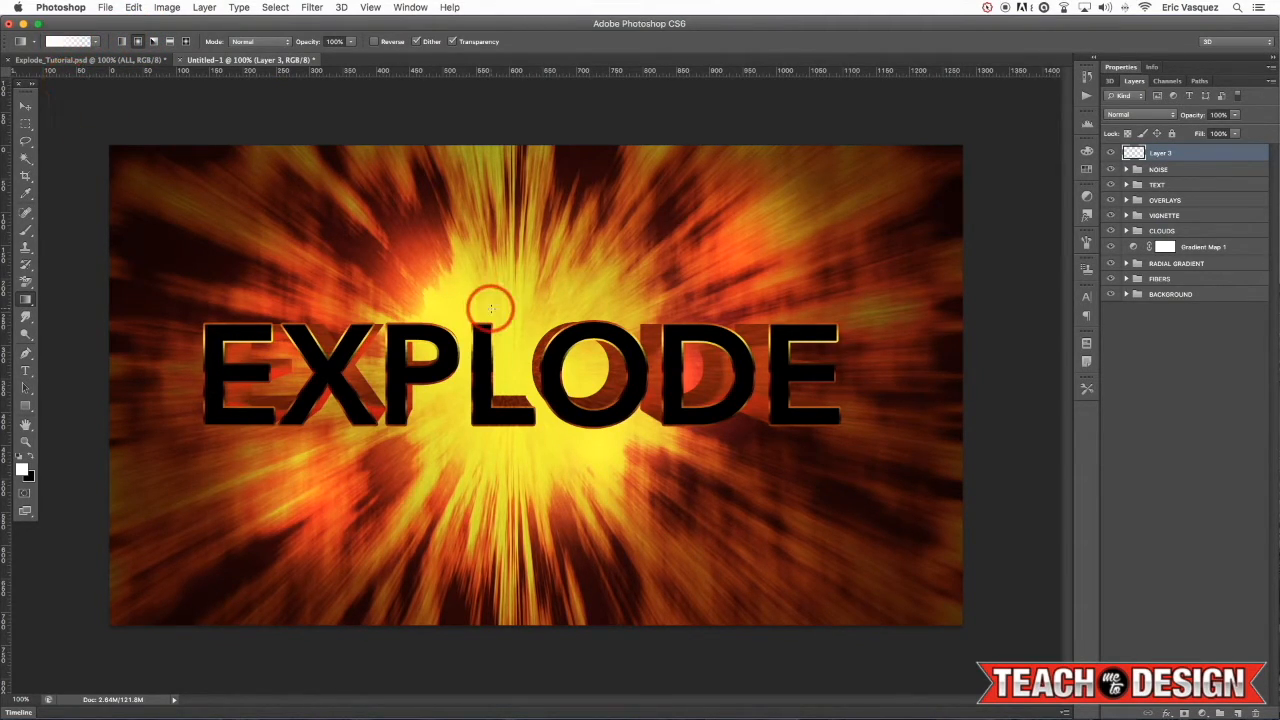
{"action": "left_click", "coordinate": [572, 303]}
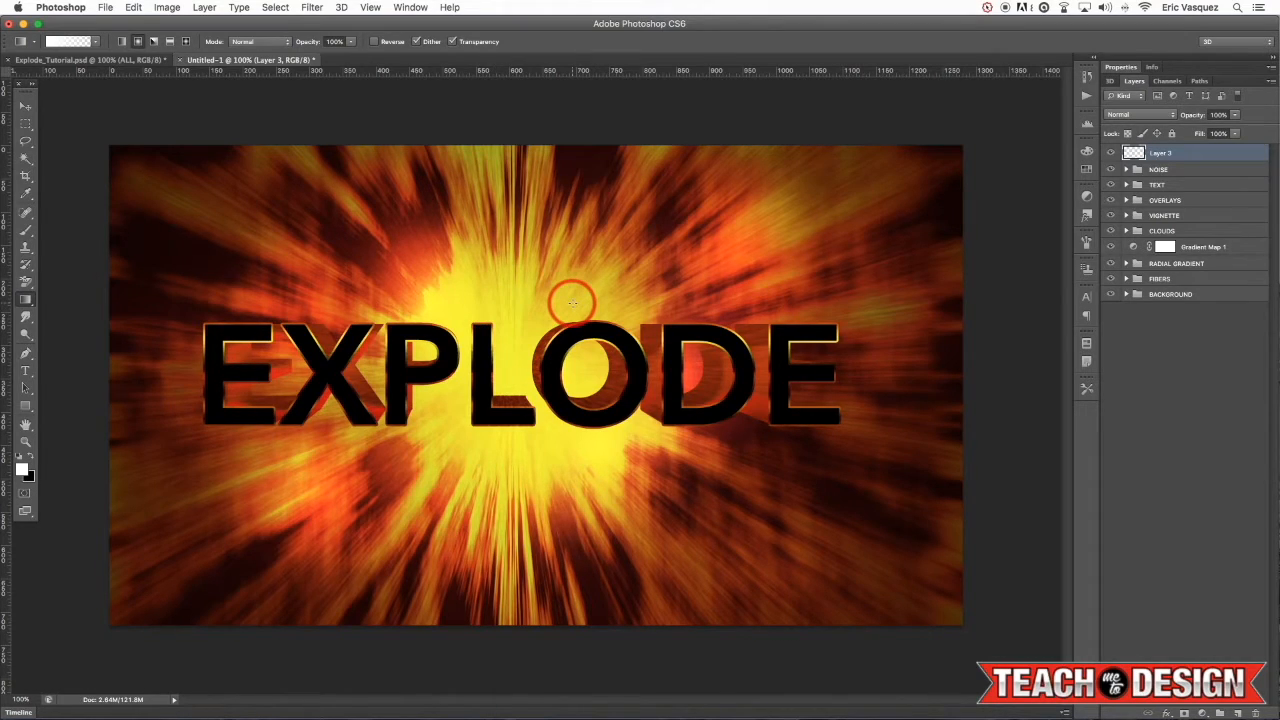
{"action": "left_click", "coordinate": [744, 241]}
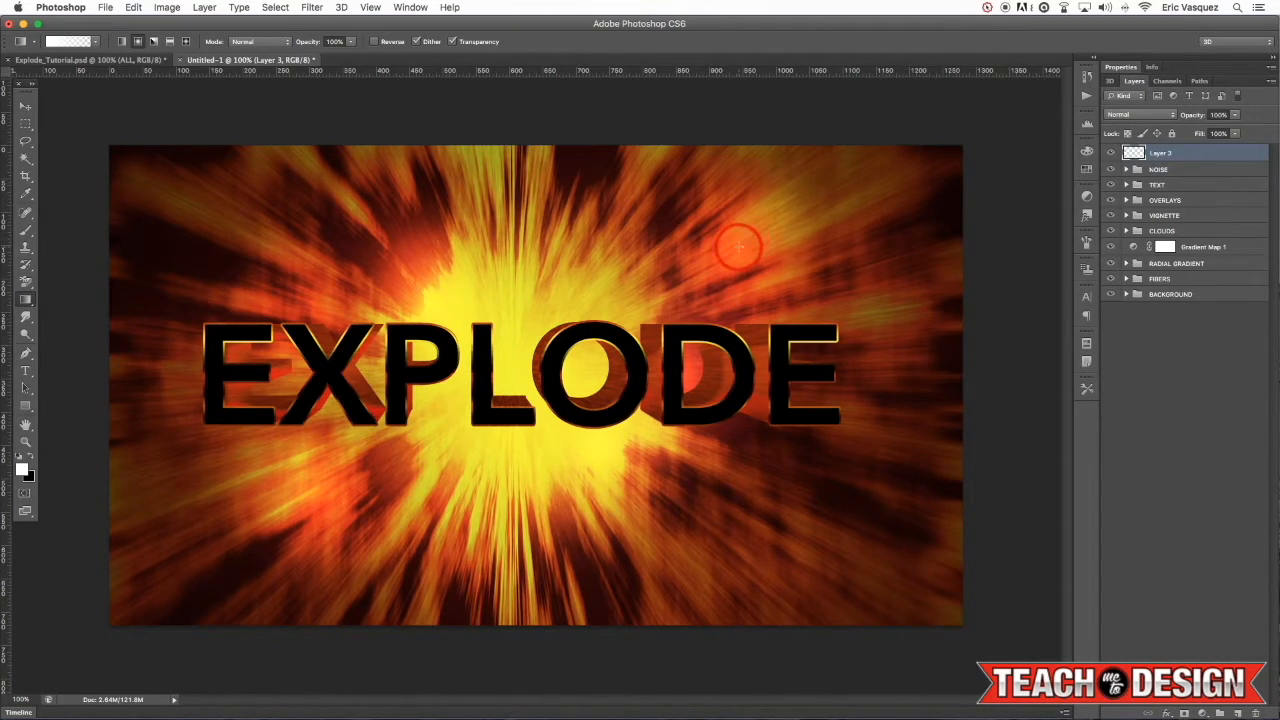
{"action": "left_click", "coordinate": [749, 236], "text": "alt"}
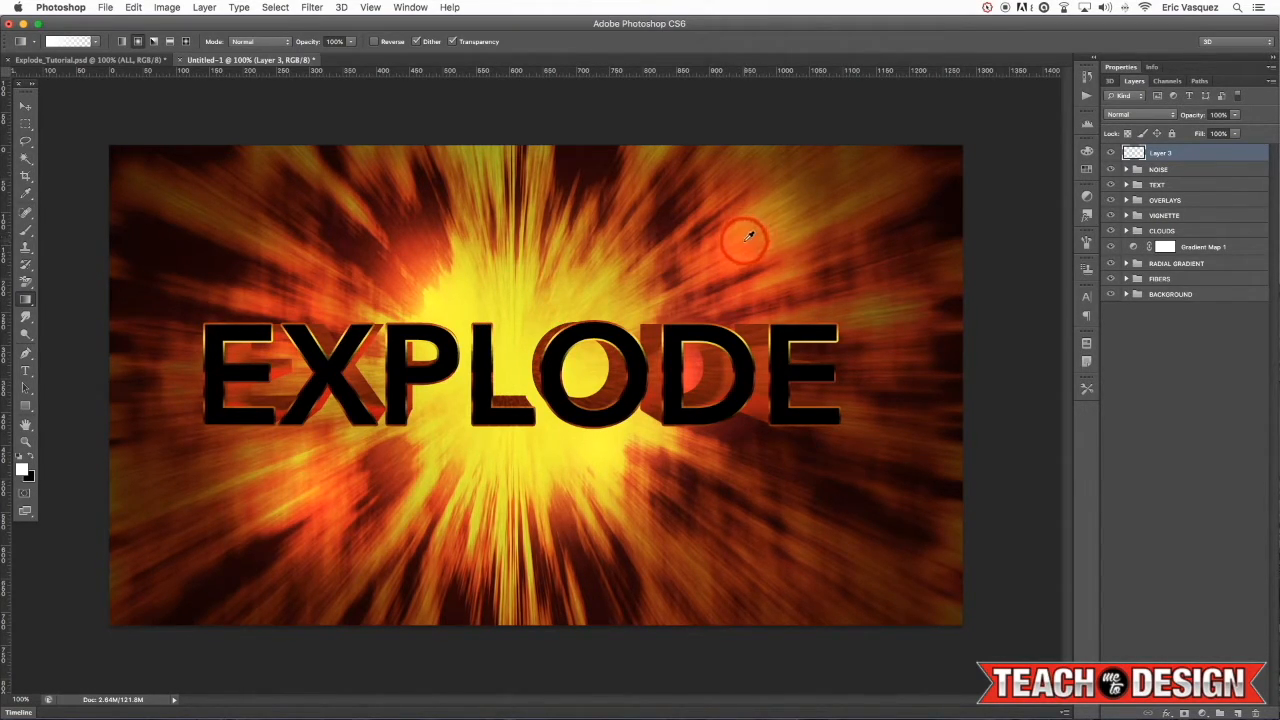
{"action": "left_click", "coordinate": [734, 236], "text": "alt"}
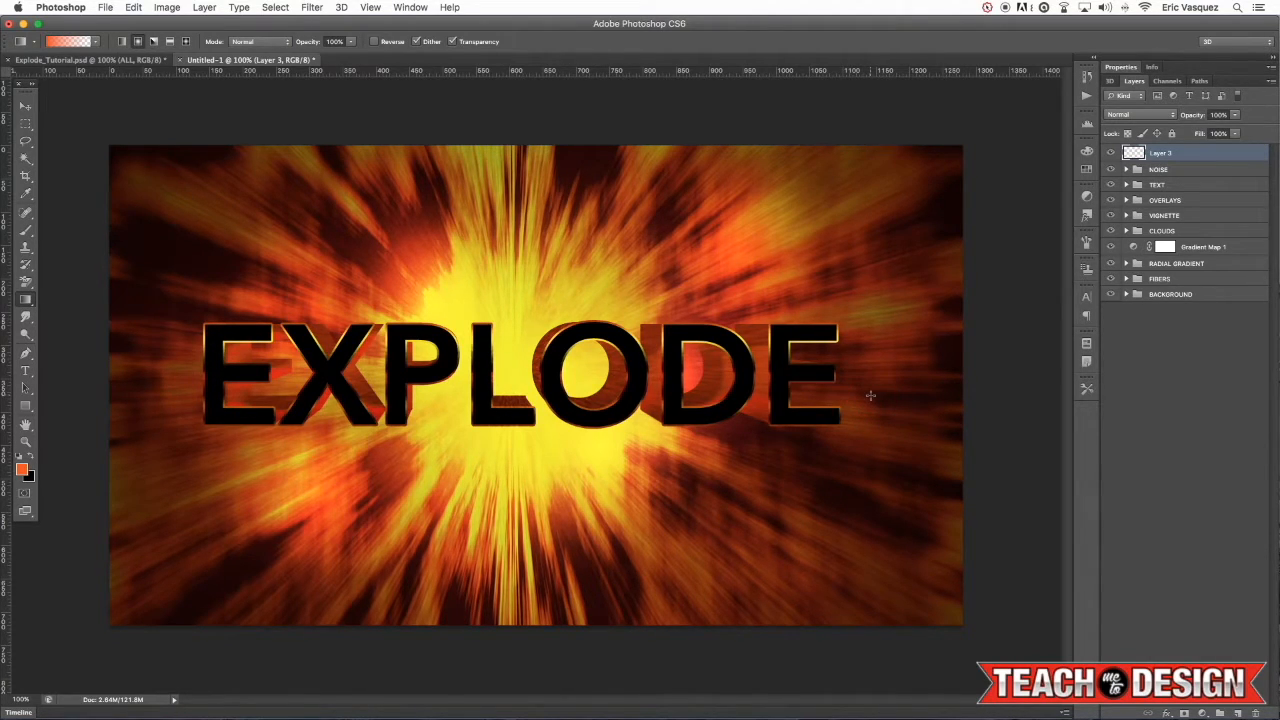
Step: Set the position of the gradient stroke on the EXPLODE layer in the TEXT group to Inside
{"action": "key", "text": "super+plus"}
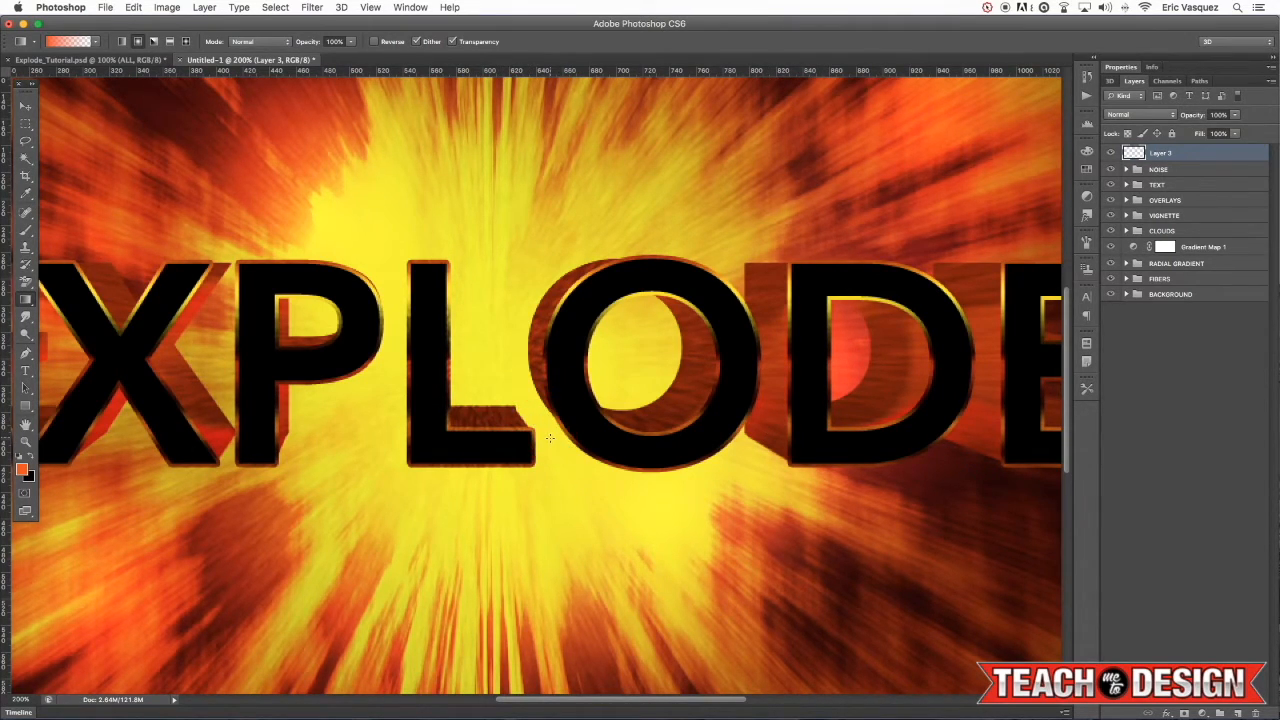
{"action": "key", "text": "super+minus"}
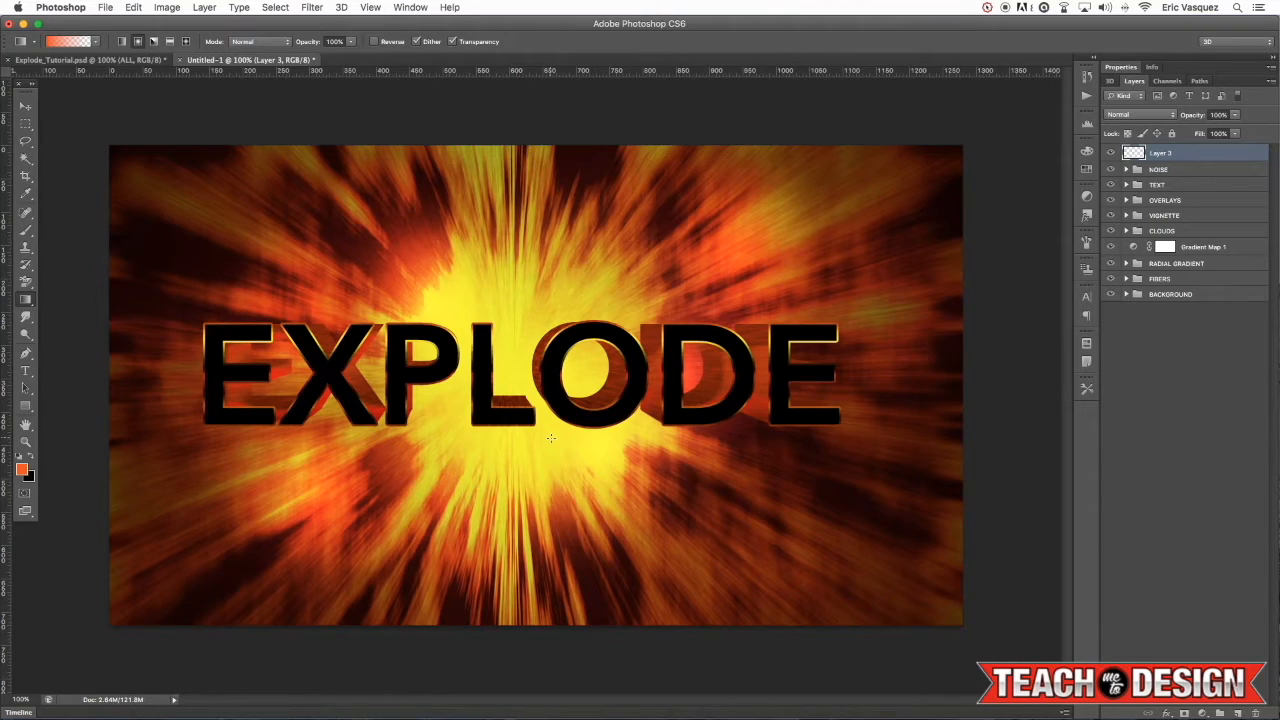
{"action": "left_click", "coordinate": [1130, 186]}
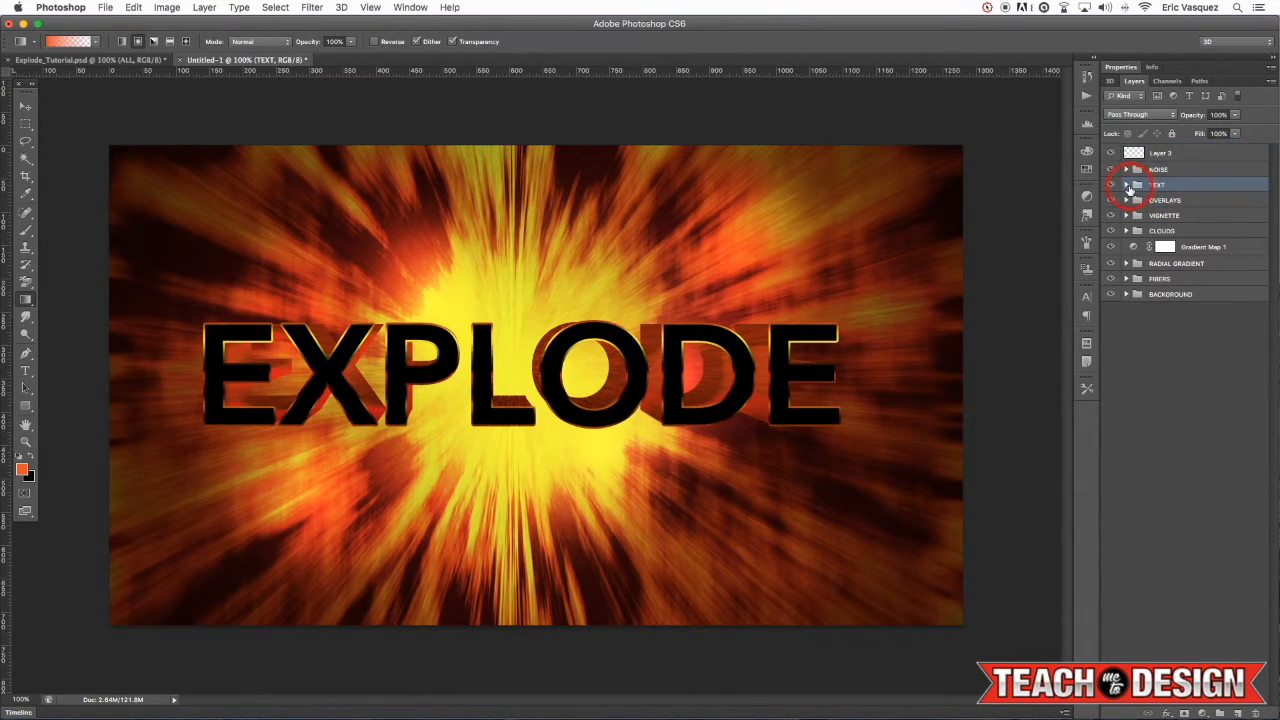
{"action": "left_click", "coordinate": [1126, 186]}
{"action": "left_click", "coordinate": [1229, 205]}
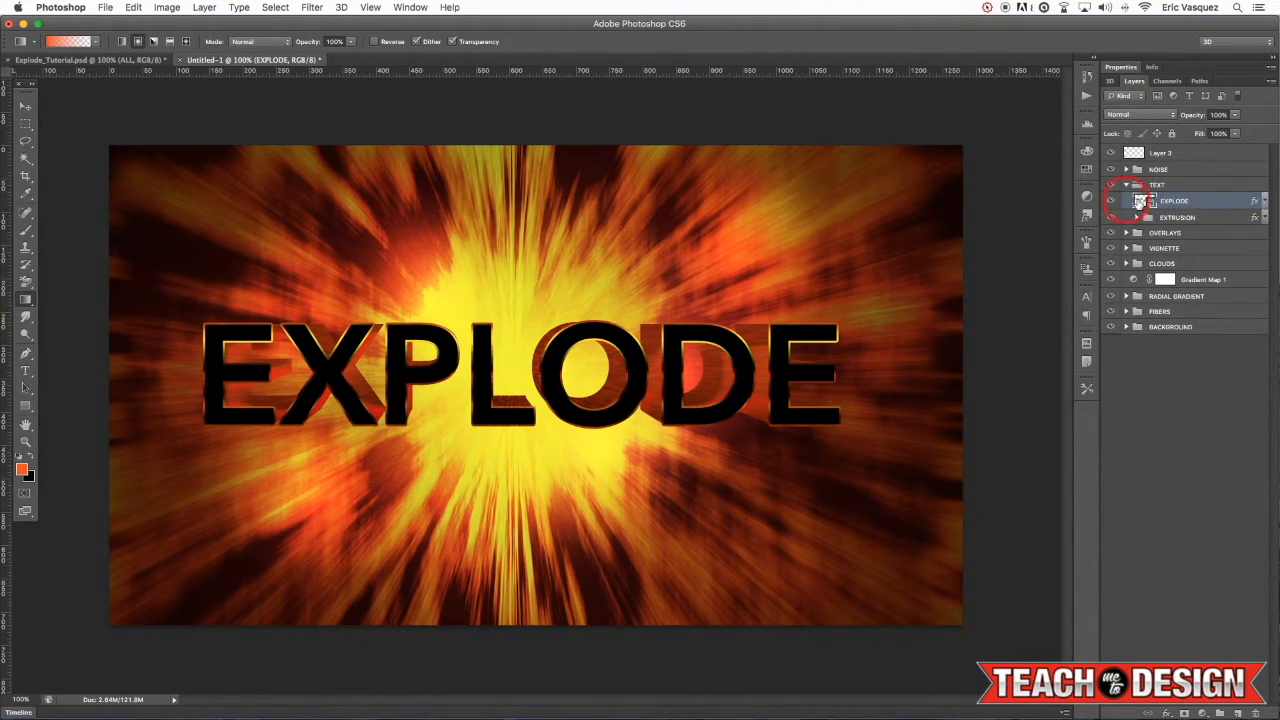
{"action": "double_click", "coordinate": [1256, 203]}
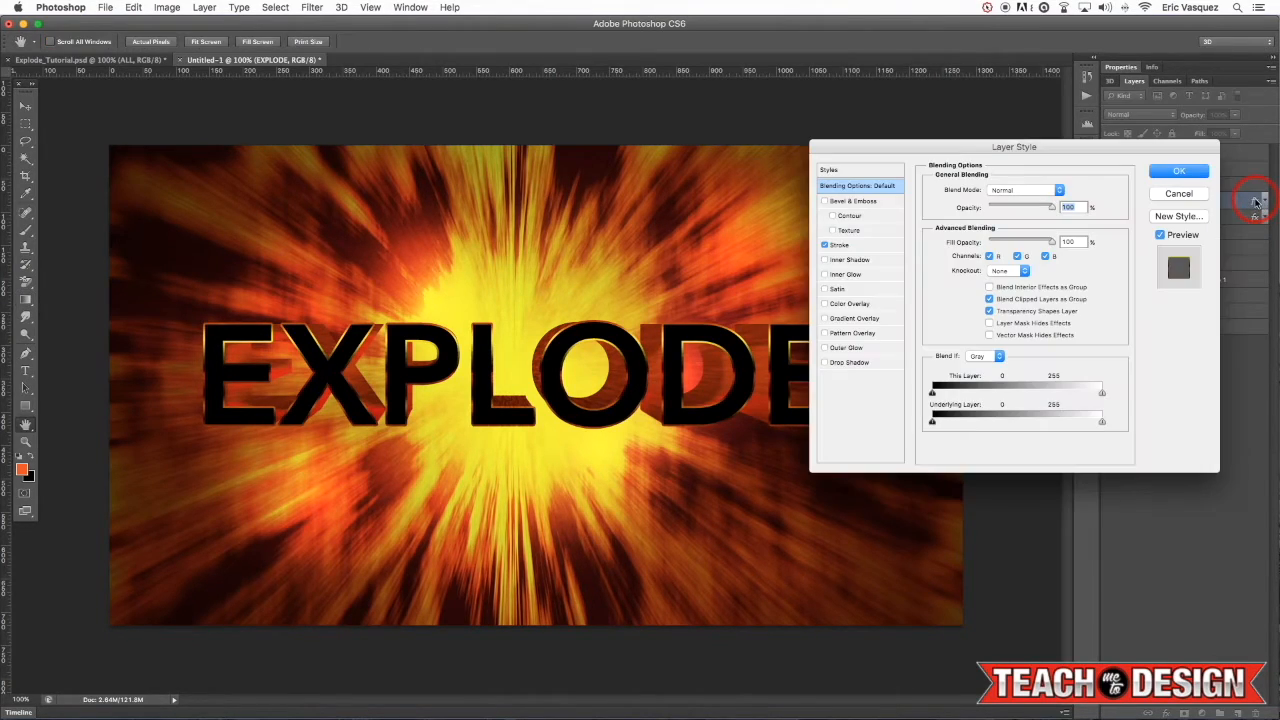
{"action": "left_click", "coordinate": [852, 246]}
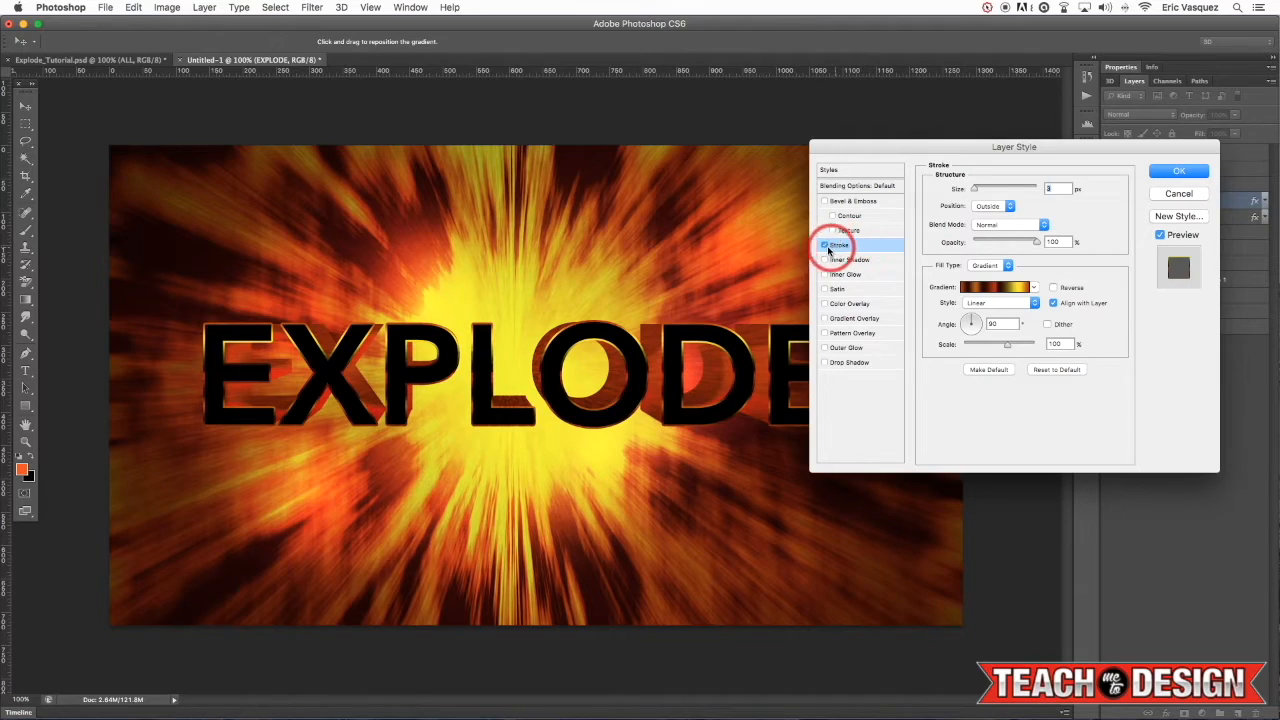
{"action": "left_click", "coordinate": [990, 206]}
{"action": "left_click", "coordinate": [988, 215]}
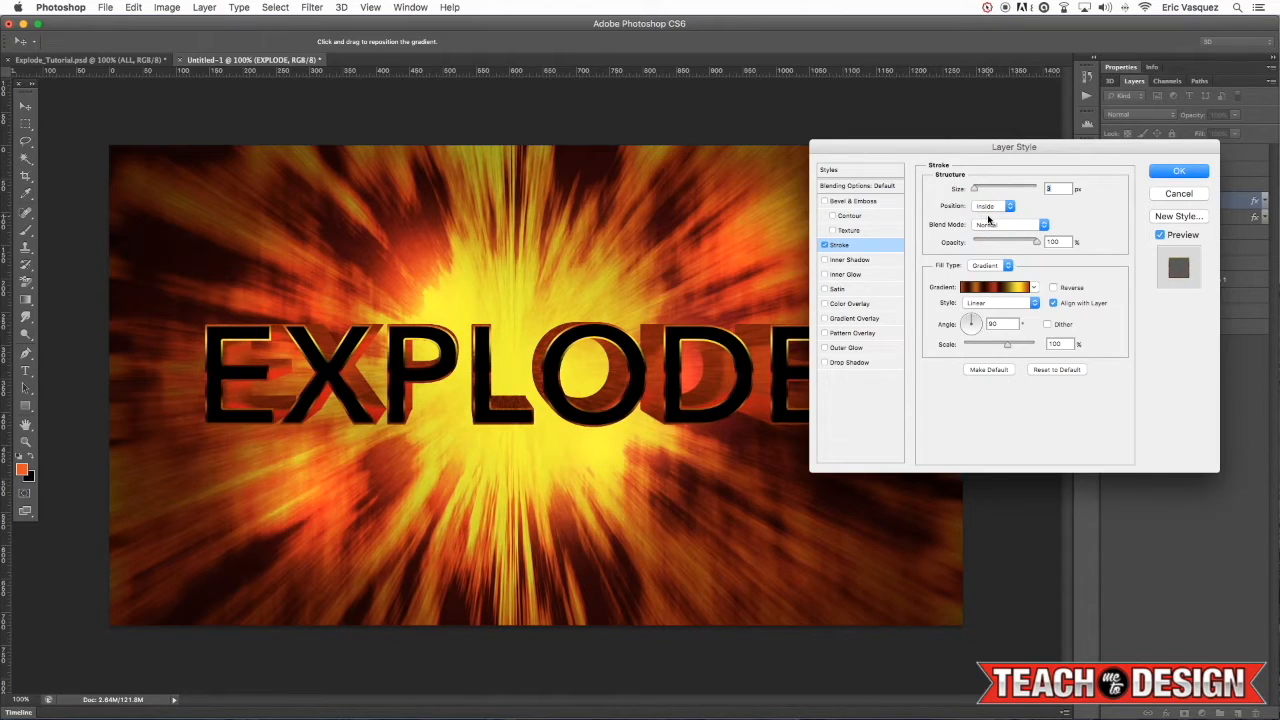
Step: Compare the available positions for the EXPLODE layer's stroke and apply the layer style
{"action": "left_click", "coordinate": [988, 206]}
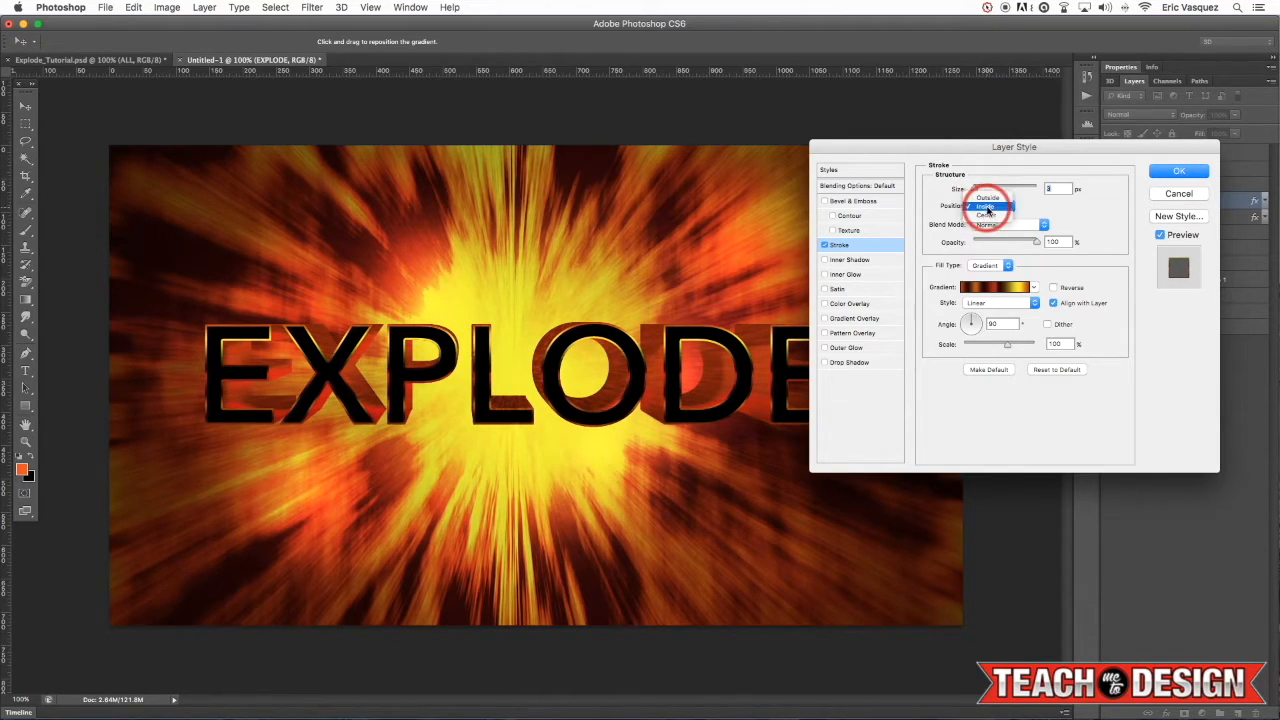
{"action": "left_click", "coordinate": [988, 203]}
{"action": "left_click", "coordinate": [988, 207]}
{"action": "left_click", "coordinate": [988, 213]}
{"action": "left_click", "coordinate": [535, 380]}
{"action": "left_click", "coordinate": [1183, 171]}
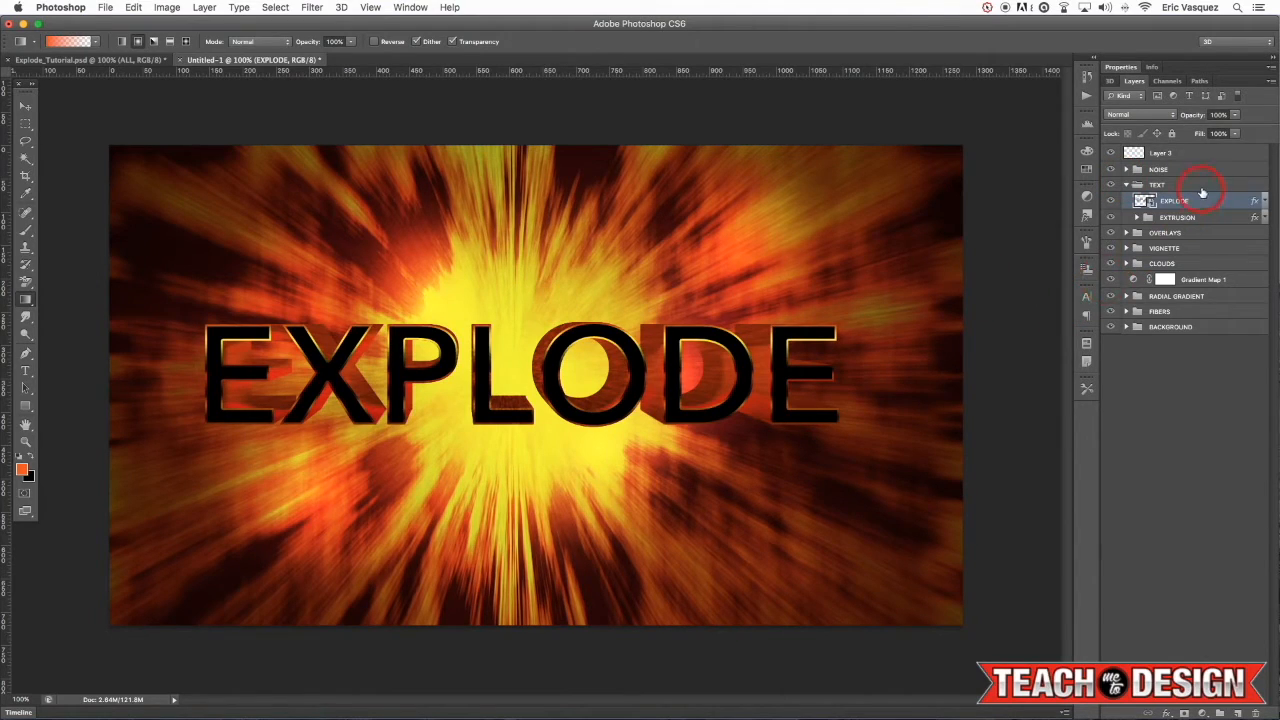
Step: Collapse the TEXT group and draw an orange radial gradient on Layer 3 around the upper part of the O
{"action": "left_click", "coordinate": [1126, 184]}
{"action": "left_click", "coordinate": [1180, 152]}
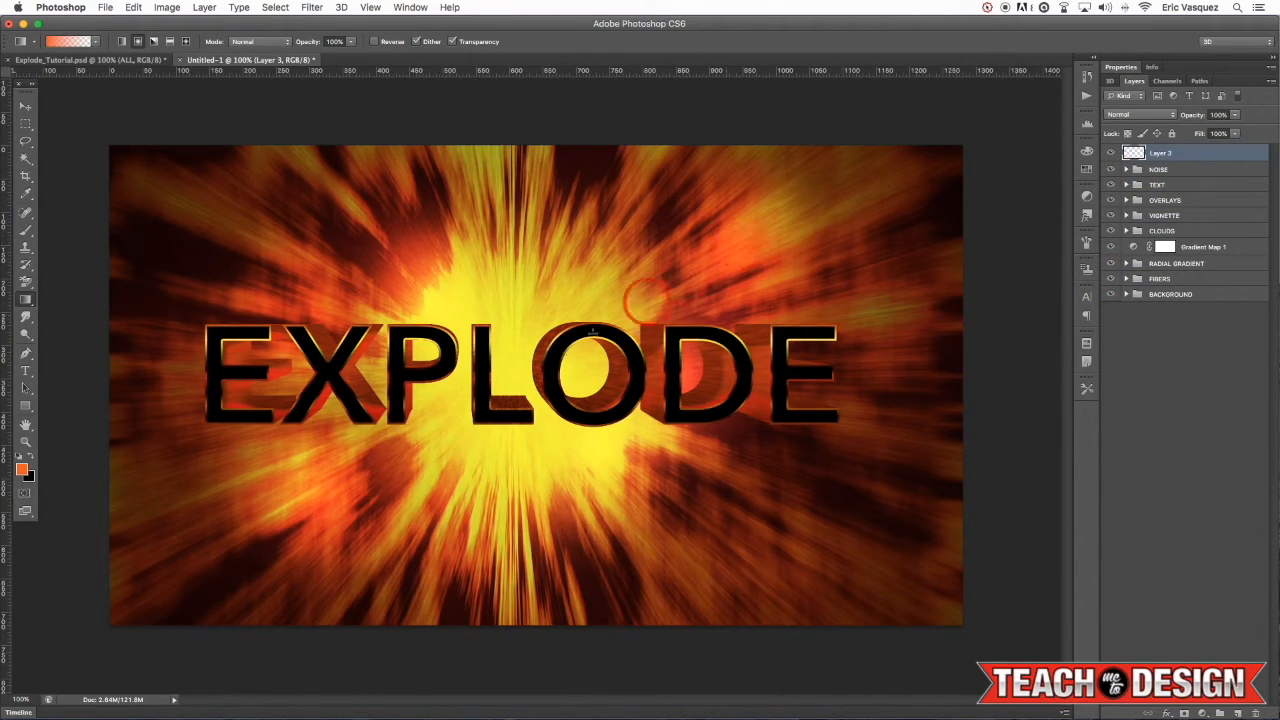
{"action": "left_click_drag", "start_coordinate": [518, 348], "coordinate": [672, 309]}
{"action": "key", "text": "v"}
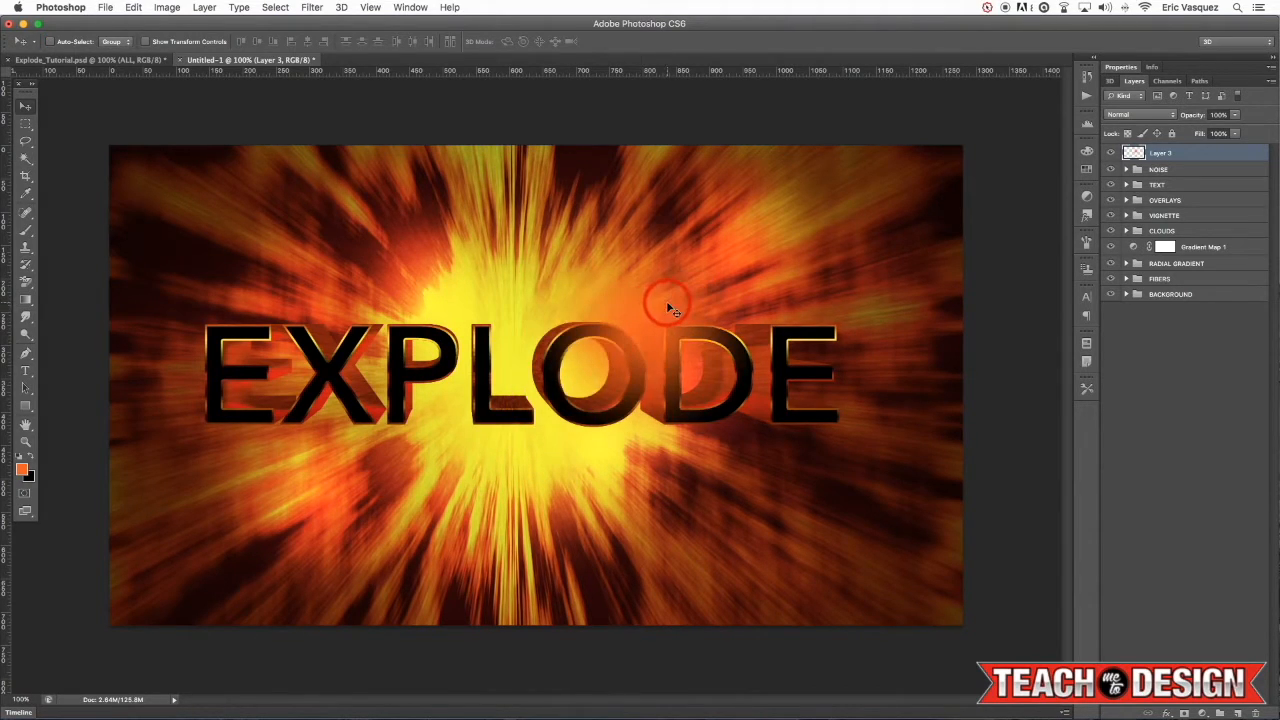
Step: Try Color Dodge on Layer 3, settle on Linear Dodge (Add) as its blend mode and nudge the orange glow
{"action": "left_click", "coordinate": [1137, 114]}
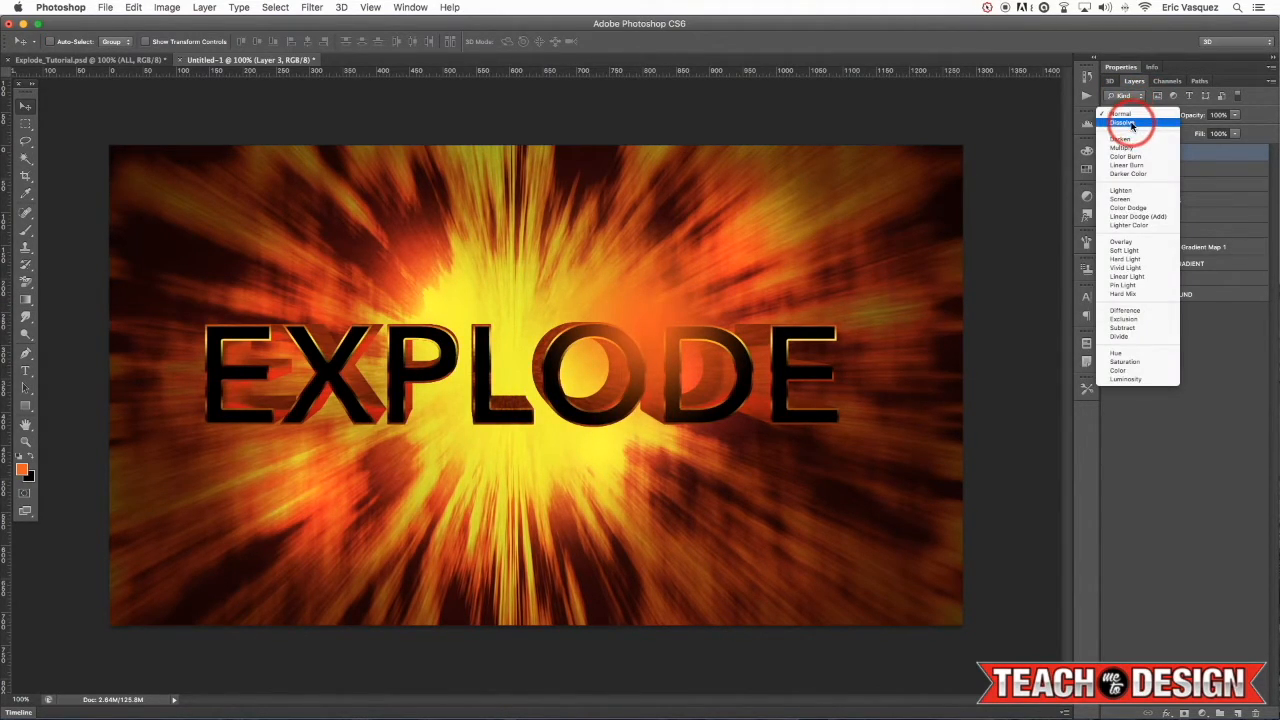
{"action": "left_click", "coordinate": [1128, 207]}
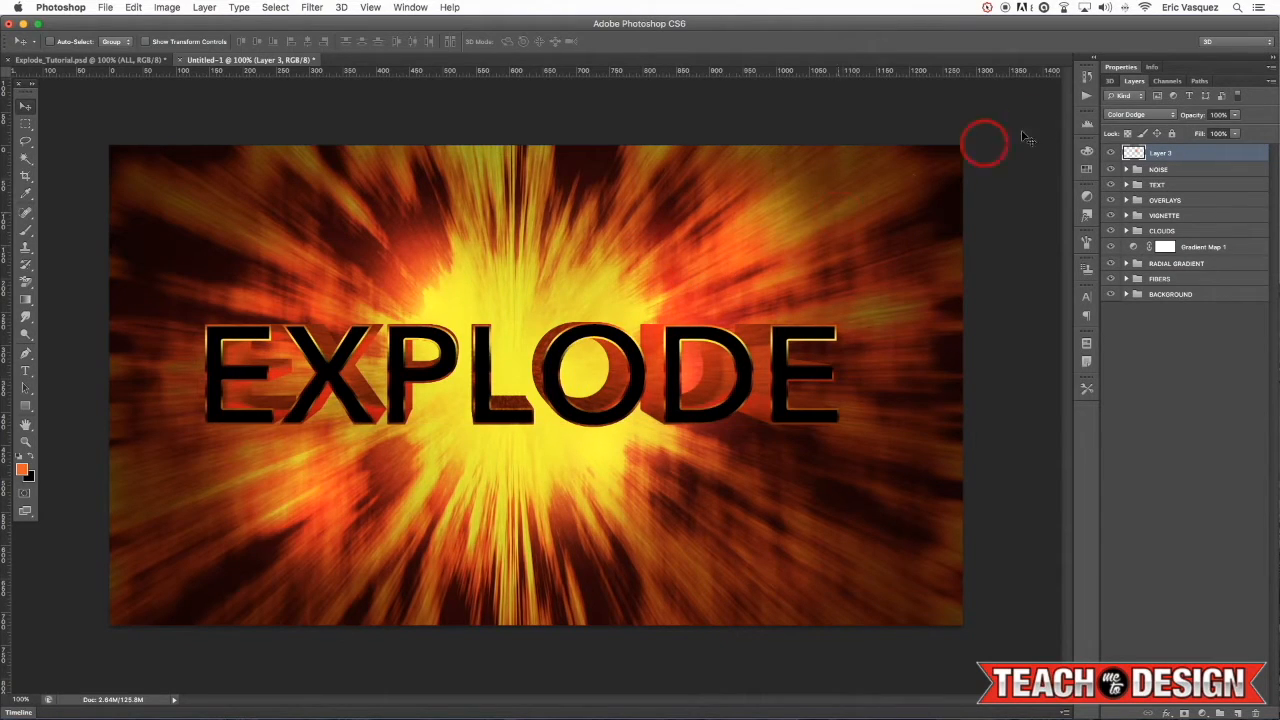
{"action": "left_click", "coordinate": [1140, 114]}
{"action": "left_click", "coordinate": [1135, 128]}
{"action": "mouse_move", "coordinate": [699, 298]}
{"action": "left_mouse_down"}
{"action": "mouse_move", "coordinate": [658, 284]}
{"action": "mouse_move", "coordinate": [687, 288]}
{"action": "left_mouse_up"}
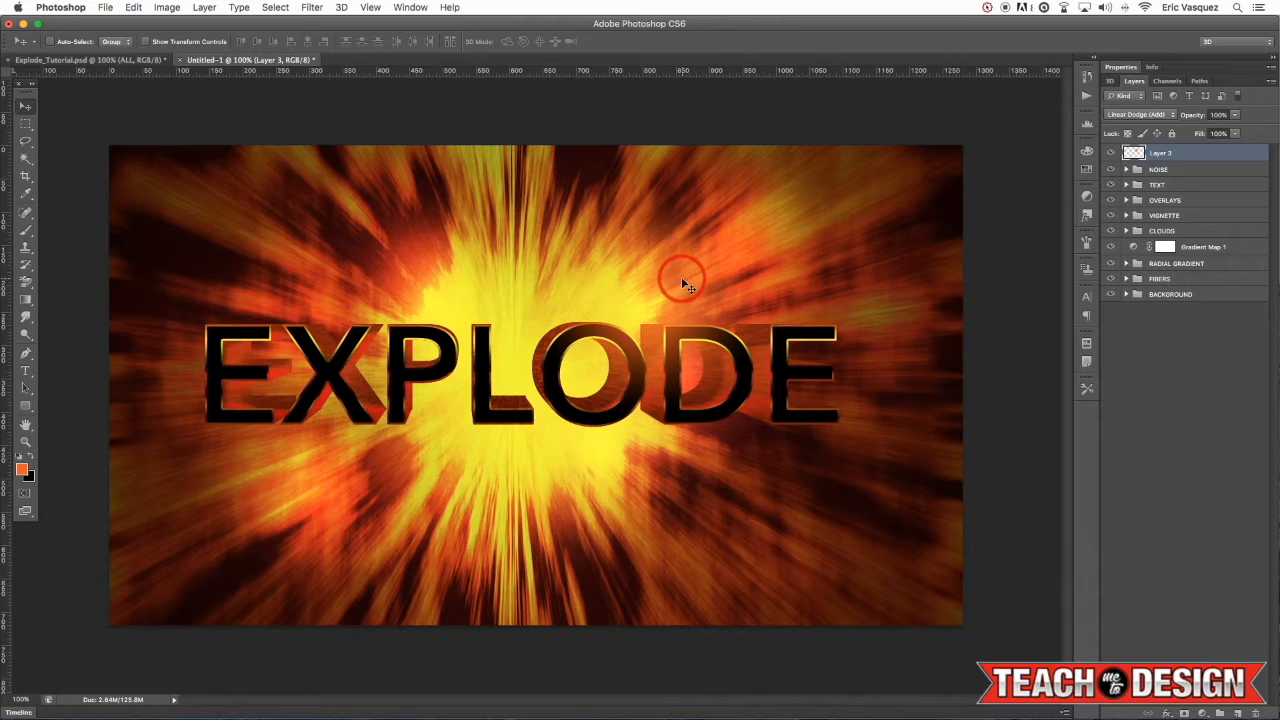
Step: Make three duplicates of the orange glow layer and spread them around the central letters of EXPLODE
{"action": "key", "text": "super+j"}
{"action": "left_click_drag", "start_coordinate": [674, 285], "coordinate": [455, 295]}
{"action": "key", "text": "super+j"}
{"action": "key", "text": "super+j"}
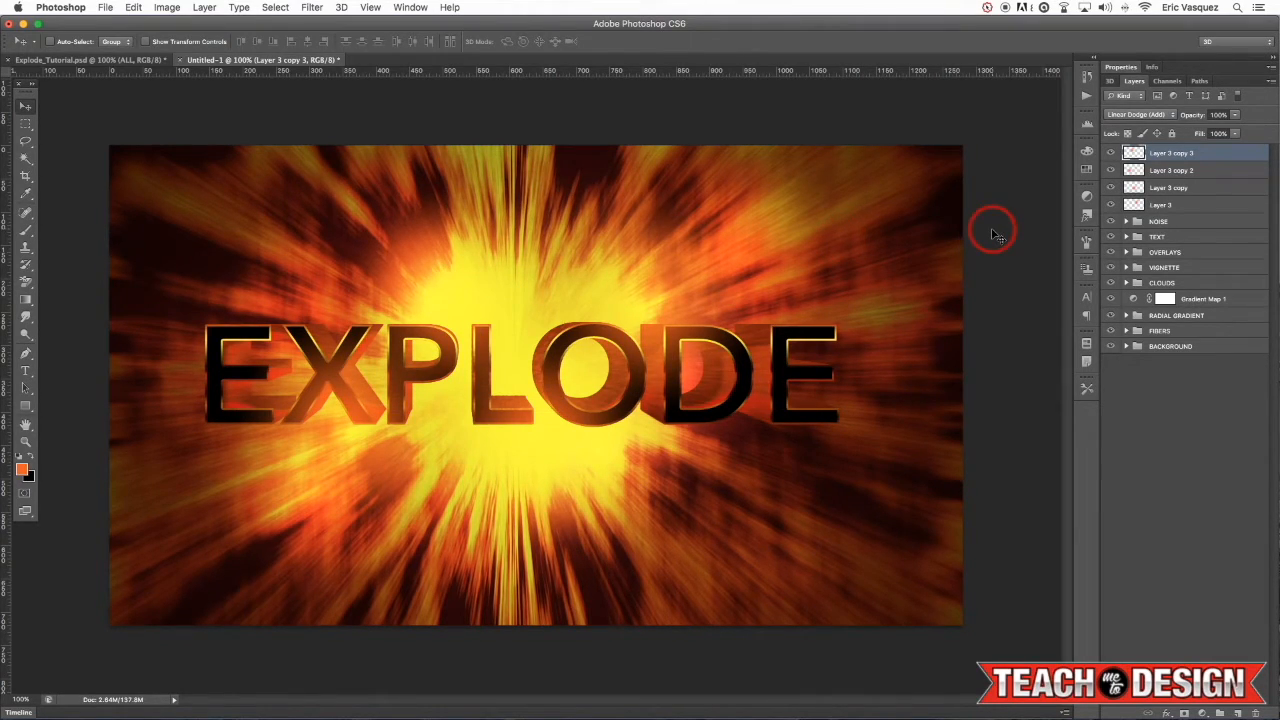
Step: Add a new layer above the orange glows and draw a radial gradient at the text's center in yellow sampled from the explosion
{"action": "key", "text": "super+alt+shift+n"}
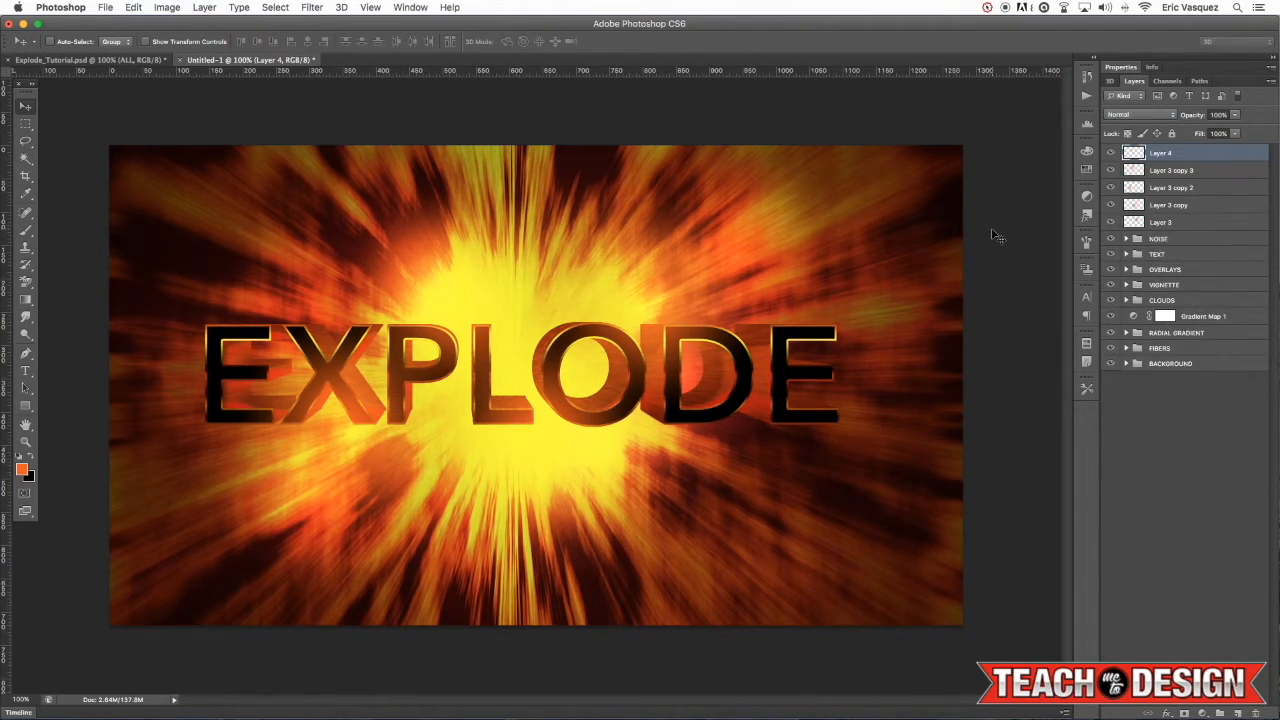
{"action": "key", "text": "g"}
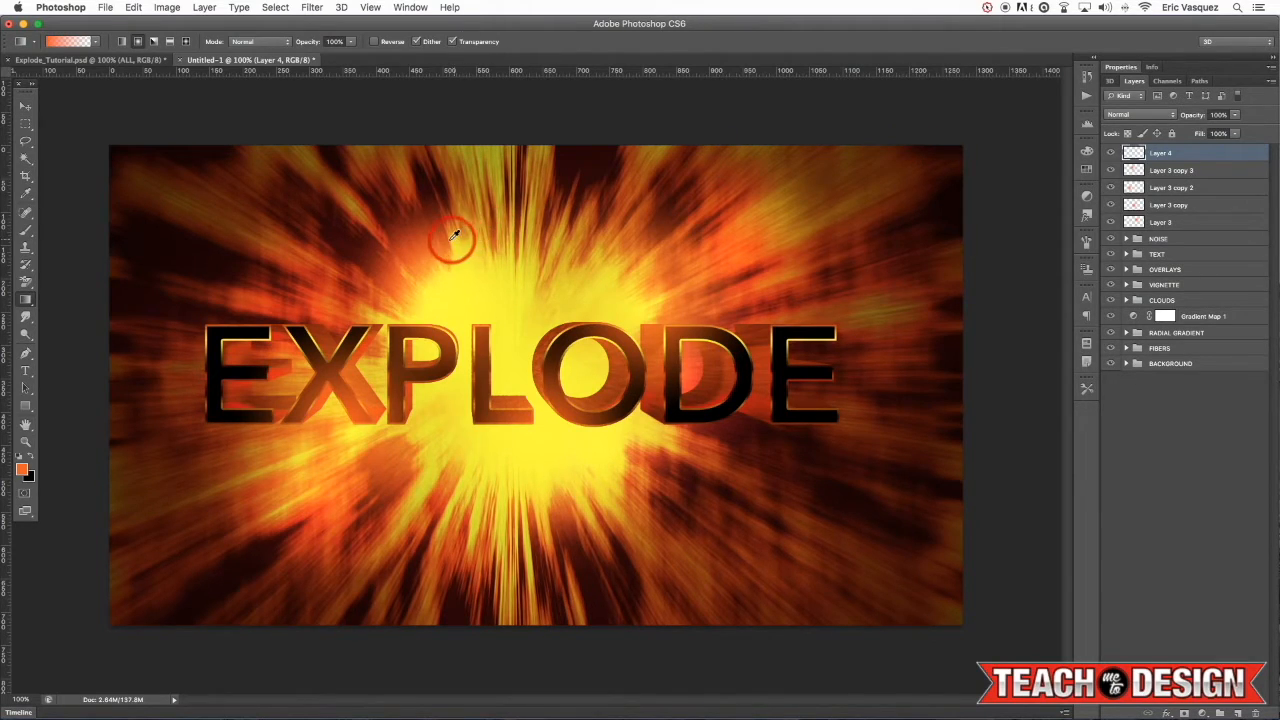
{"action": "scroll", "coordinate": [455, 245], "scroll_direction": "down", "scroll_amount": 3}
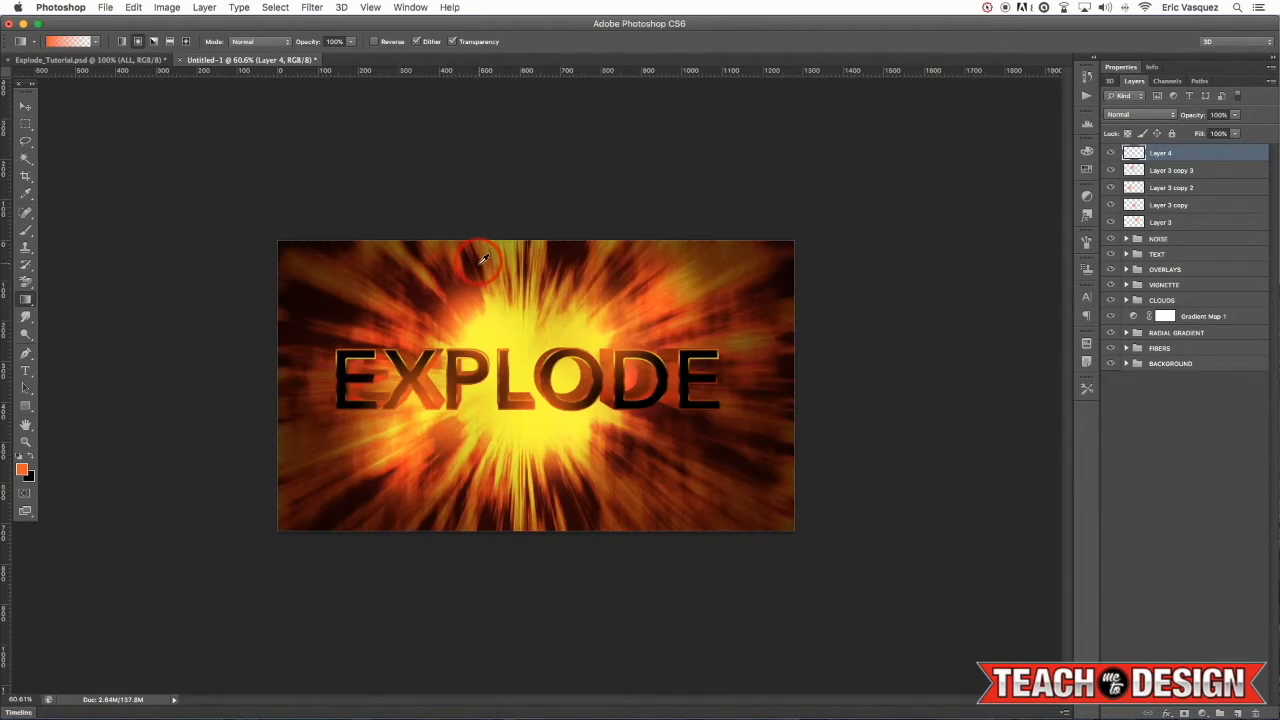
{"action": "left_click", "coordinate": [514, 320], "text": "alt"}
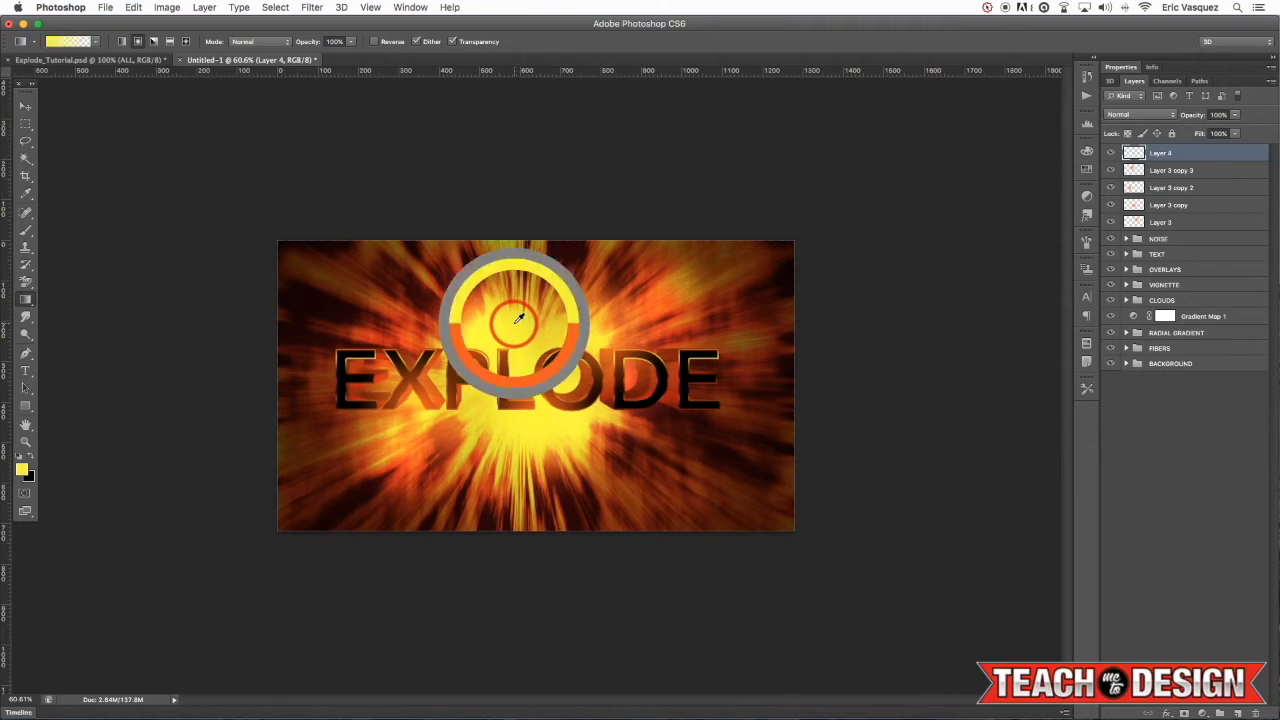
{"action": "left_click_drag", "start_coordinate": [540, 389], "coordinate": [645, 413]}
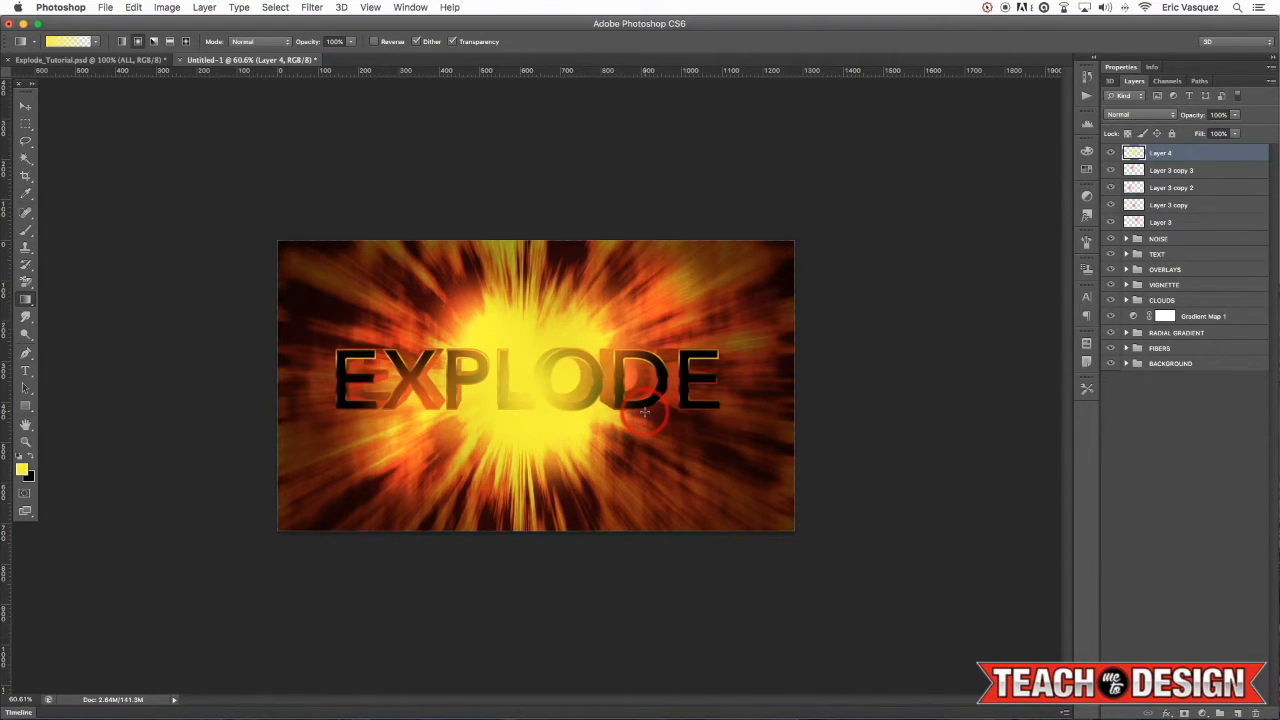
{"action": "key", "text": "super+equal"}
{"action": "key", "text": "v"}
{"action": "key", "text": "super+1"}
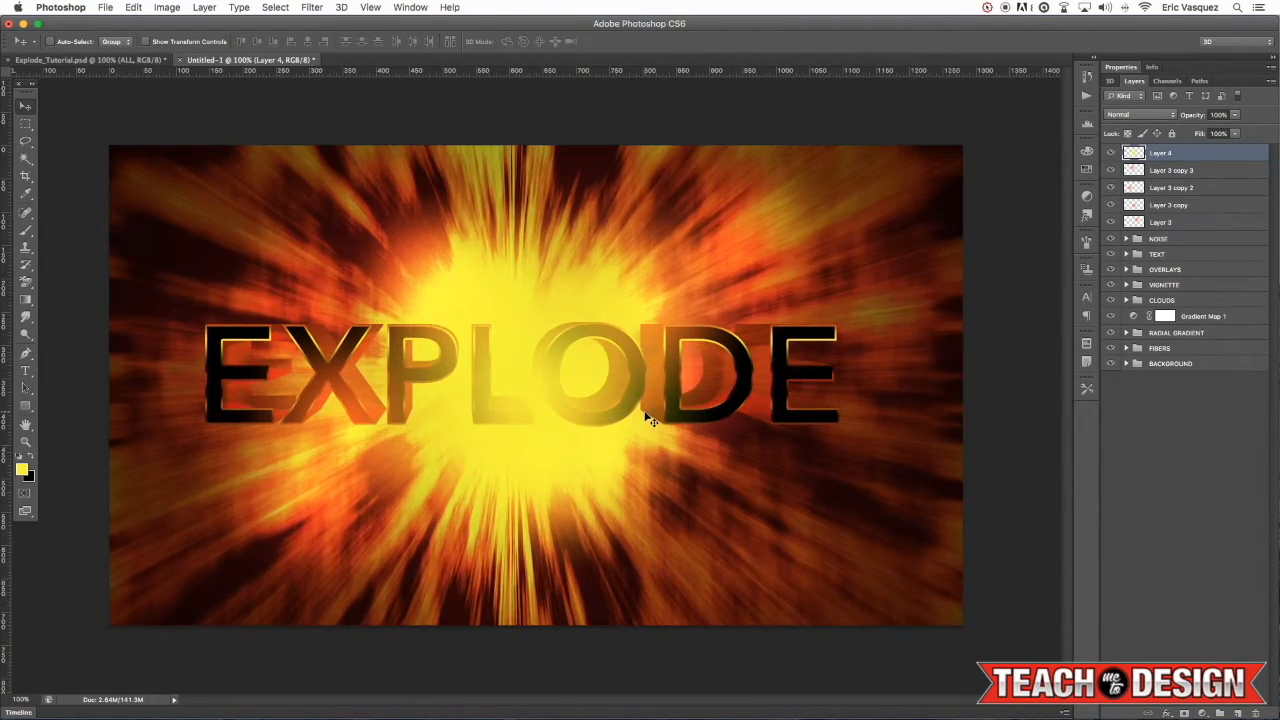
Step: Set the yellow glow layer's blend mode to Linear Dodge (Add) and move the glow over the D and final E
{"action": "left_click", "coordinate": [1140, 114]}
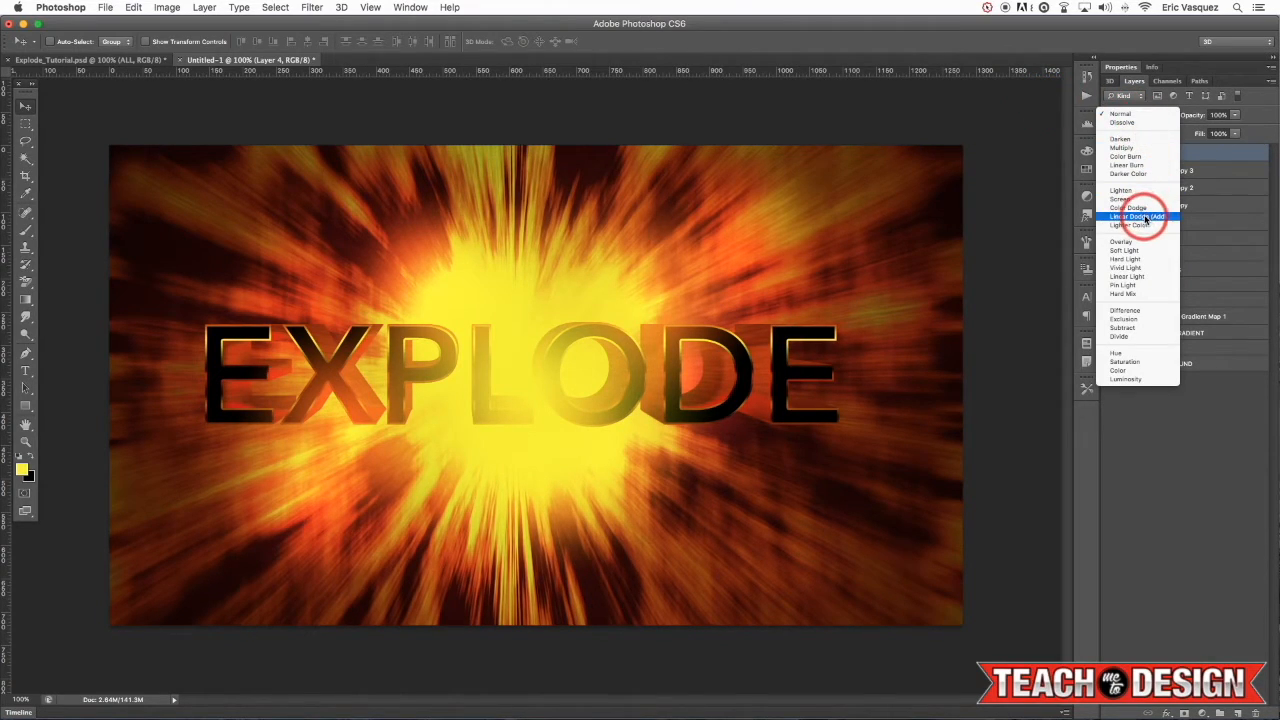
{"action": "left_click", "coordinate": [1138, 216]}
{"action": "mouse_move", "coordinate": [523, 330]}
{"action": "left_mouse_down"}
{"action": "mouse_move", "coordinate": [794, 306]}
{"action": "mouse_move", "coordinate": [751, 303]}
{"action": "left_mouse_up"}
Step: Scale the yellow glow down to about 36% and place it and a duplicate on the edges of the letters P and L
{"action": "key", "text": "super+t"}
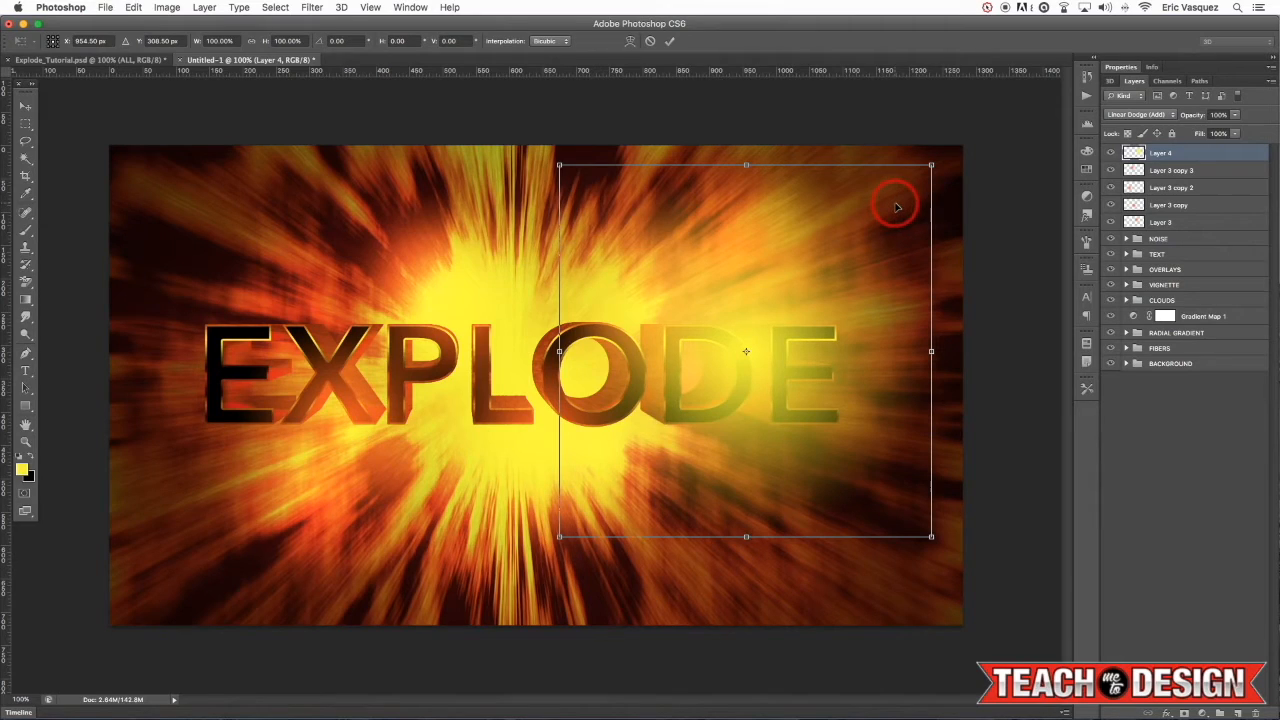
{"action": "left_click_drag", "start_coordinate": [930, 166], "coordinate": [837, 271]}
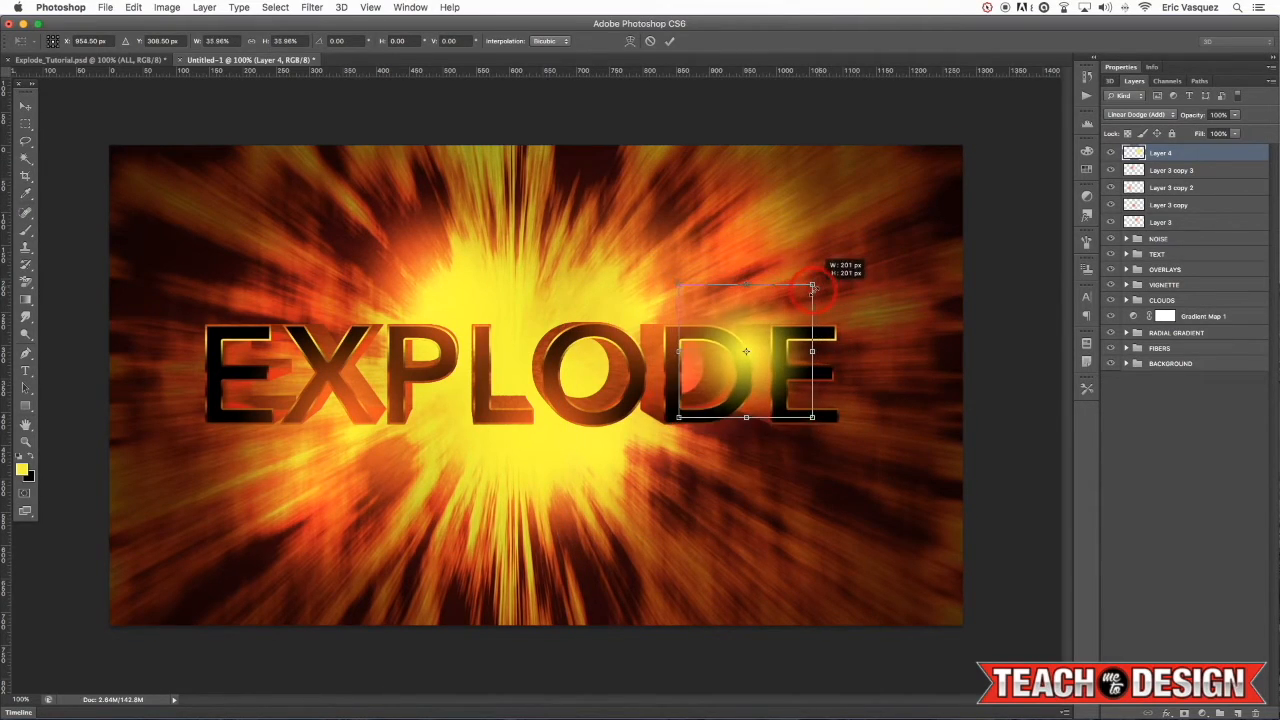
{"action": "key", "text": "Return"}
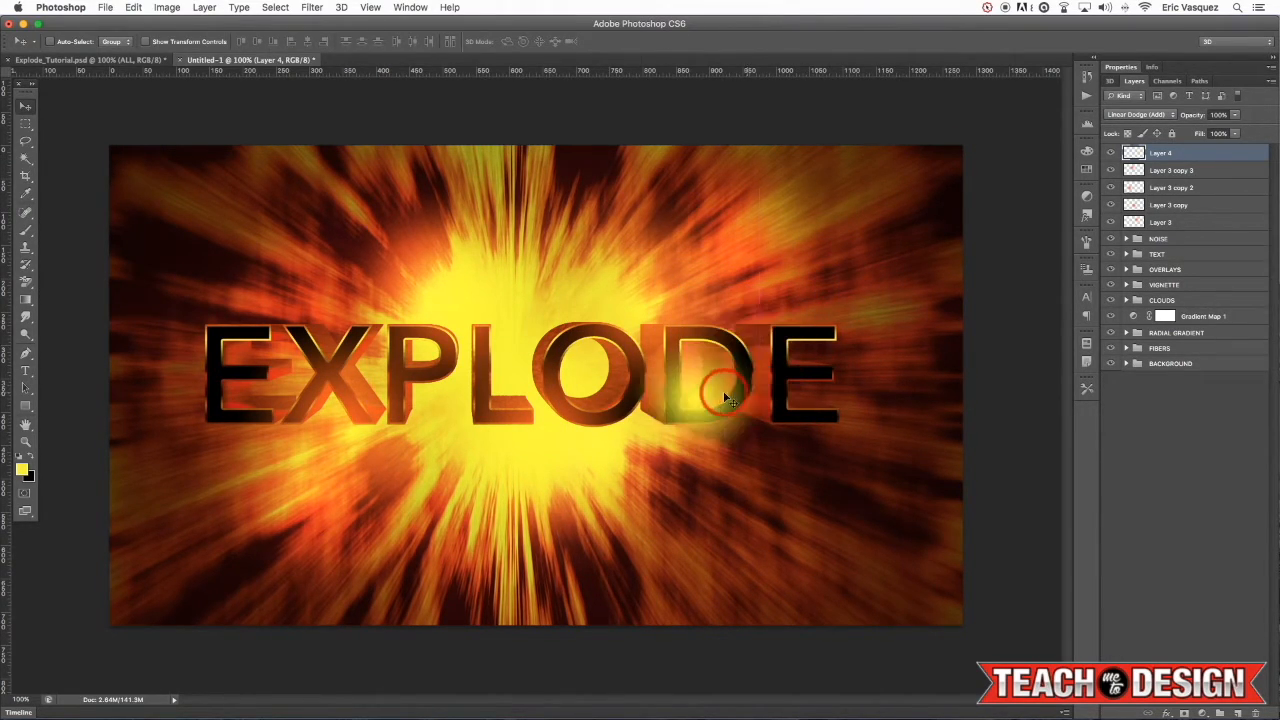
{"action": "left_click_drag", "start_coordinate": [662, 430], "coordinate": [468, 305]}
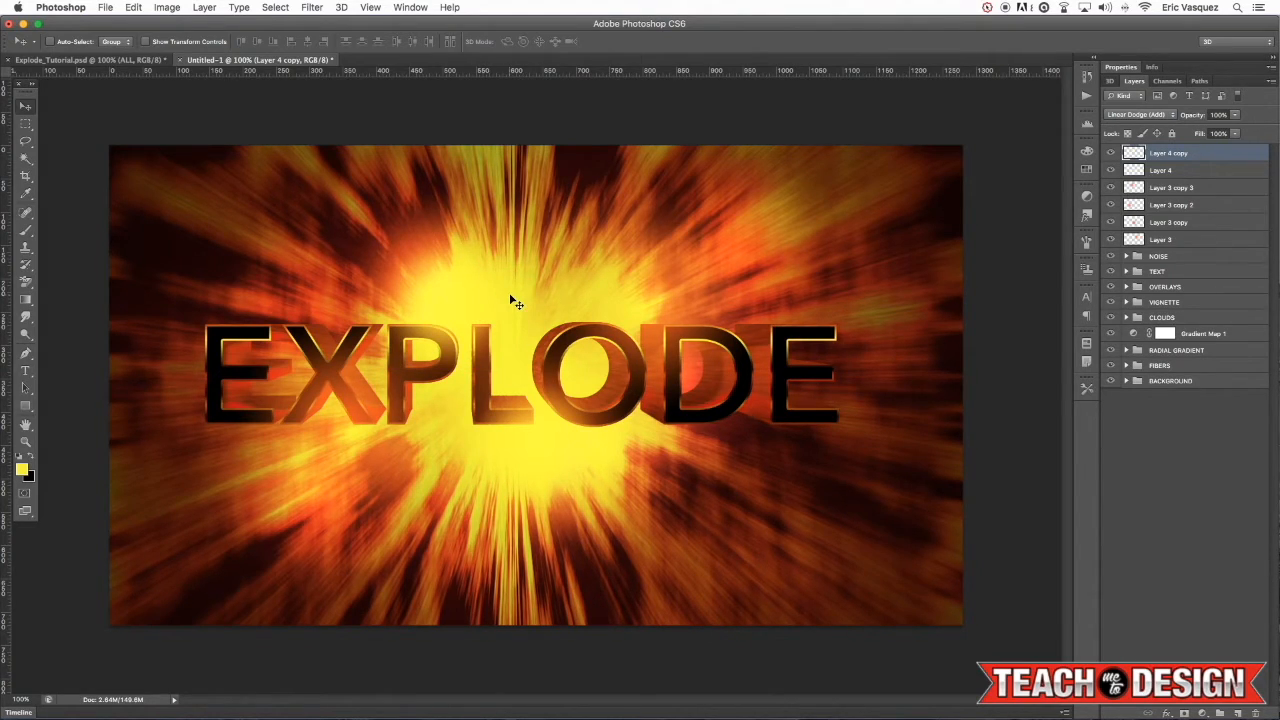
Step: Adjust the Layer 4 copy glow with Hue/Saturation, using Hue -52 and Saturation +24, and compare before and after
{"action": "key", "text": "super+u"}
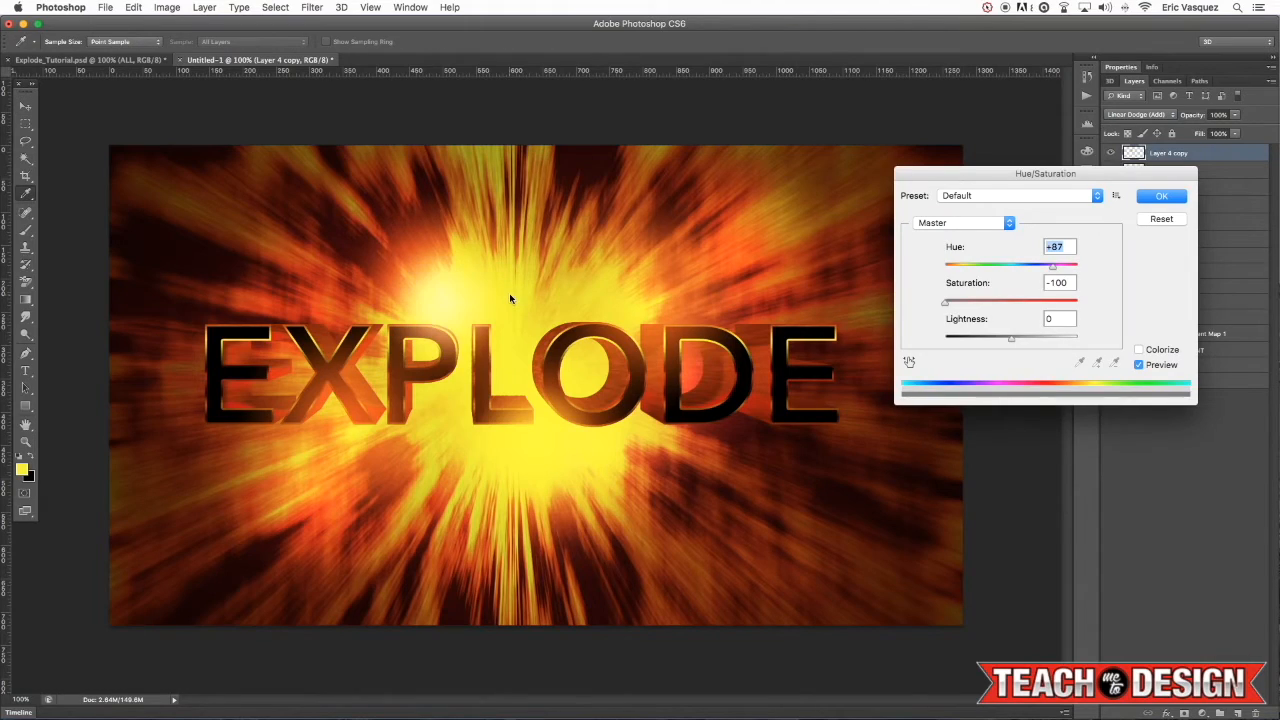
{"action": "left_click_drag", "start_coordinate": [982, 310], "coordinate": [979, 268]}
{"action": "left_click", "coordinate": [1139, 365]}
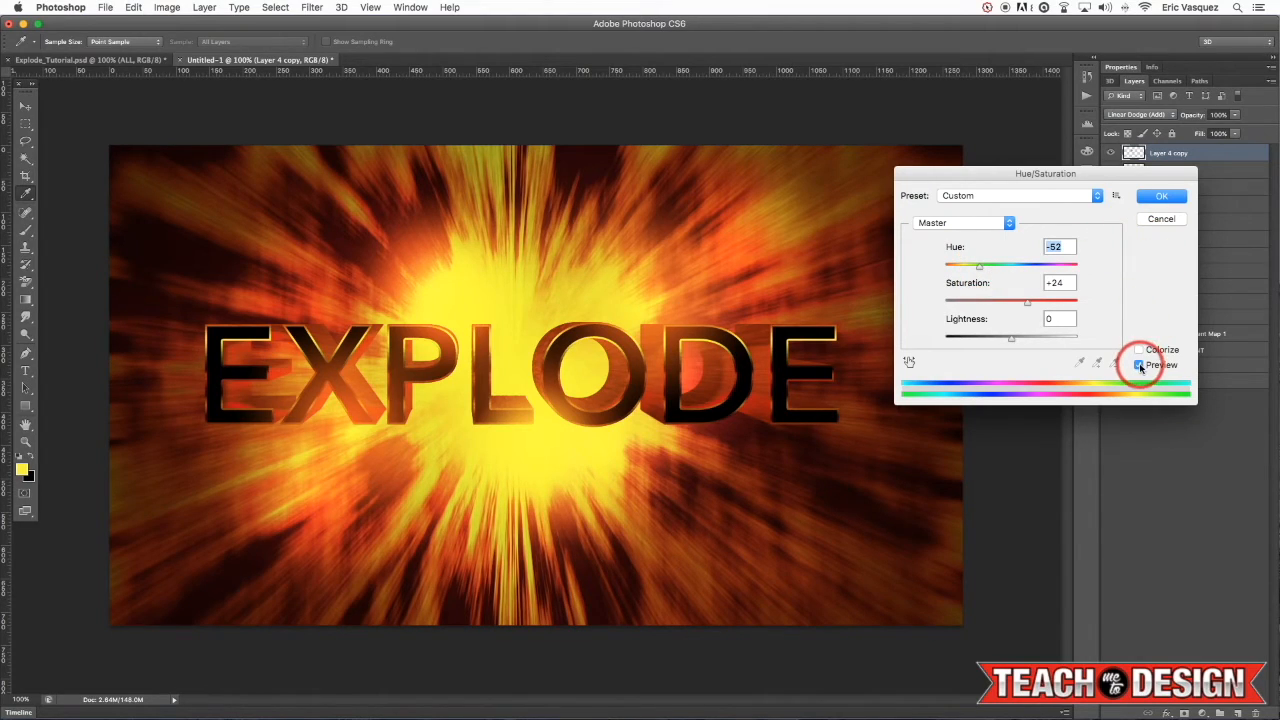
{"action": "left_click", "coordinate": [1139, 365]}
{"action": "left_click", "coordinate": [1139, 365]}
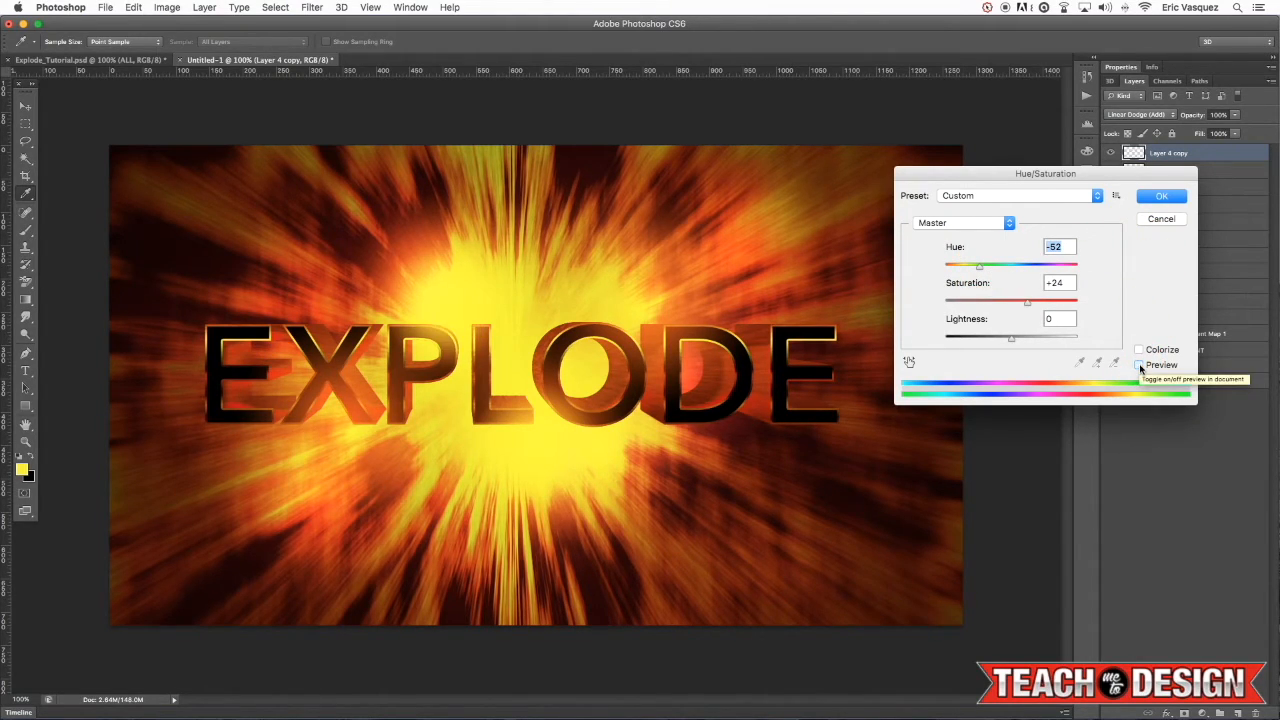
{"action": "left_click", "coordinate": [1139, 365]}
{"action": "left_click", "coordinate": [1139, 365]}
{"action": "left_click", "coordinate": [1139, 365]}
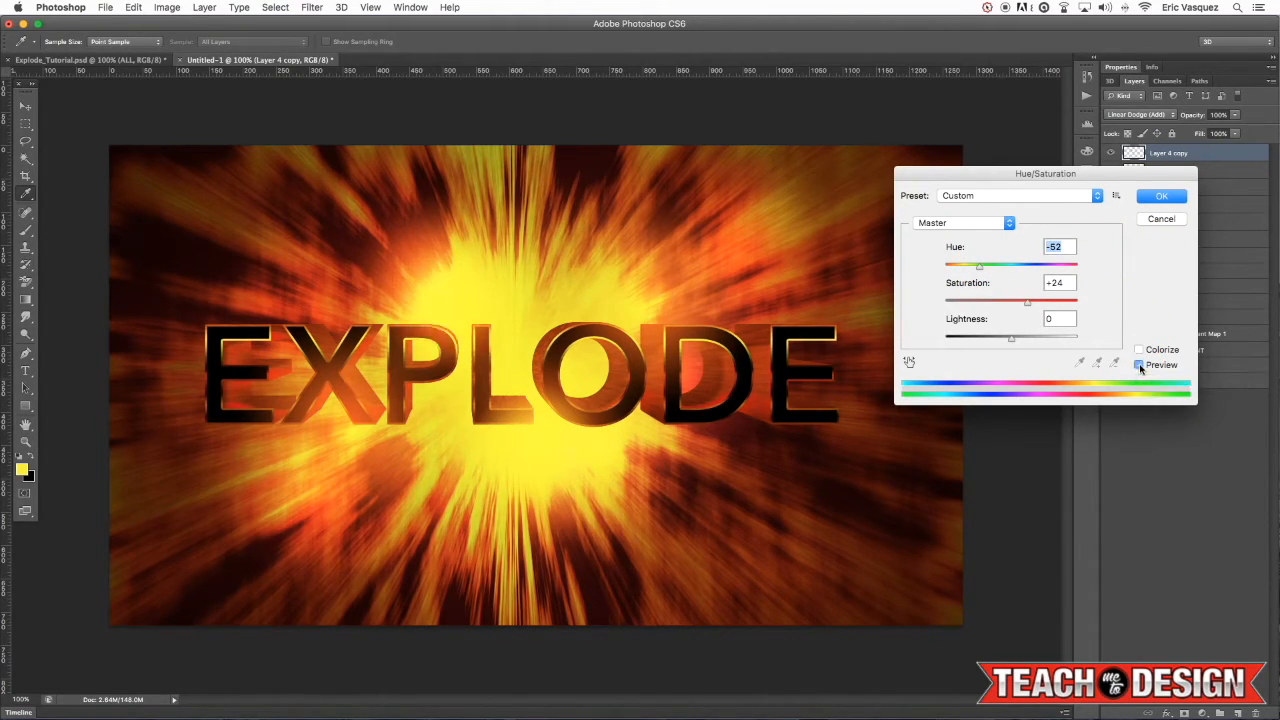
{"action": "left_click", "coordinate": [1161, 196]}
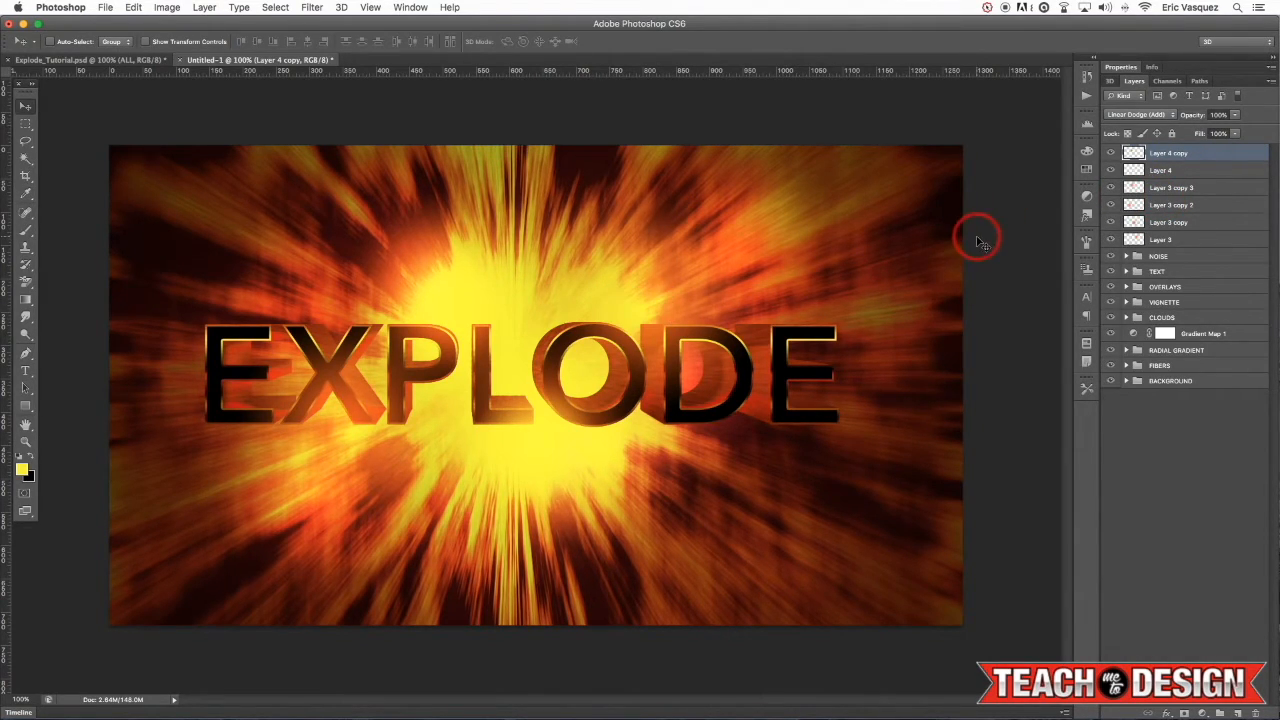
Step: Group all the Layer 3 and Layer 4 glow layers under the name HIGHLIGHTS and toggle the TEXT group's visibility off and on
{"action": "left_click", "coordinate": [1181, 240], "text": "shift"}
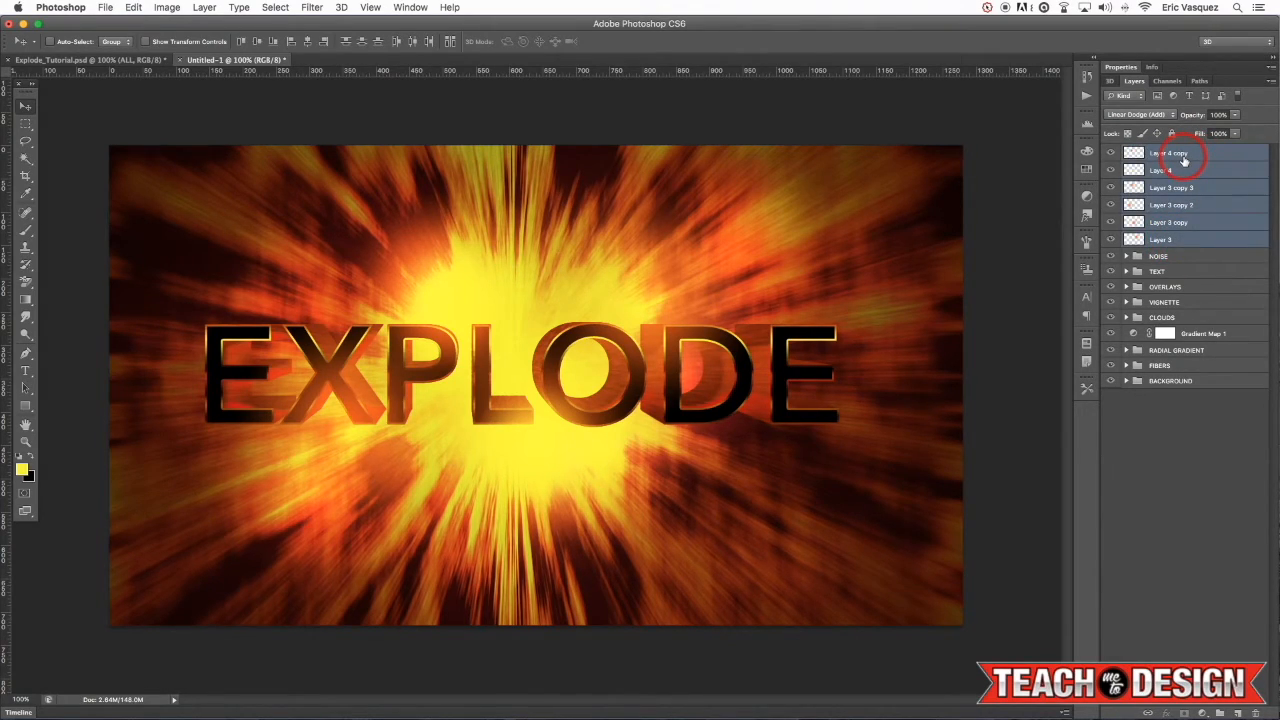
{"action": "key", "text": "super+g"}
{"action": "double_click", "coordinate": [1164, 152]}
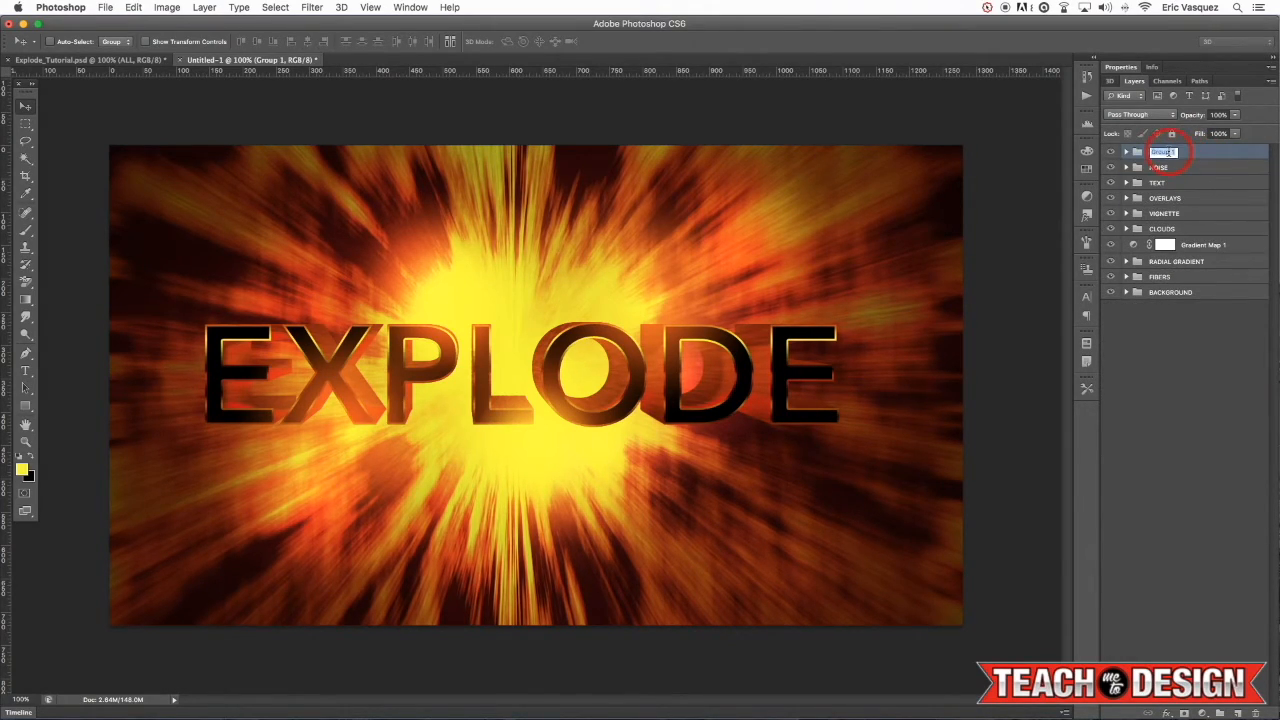
{"action": "type", "text": "HIGHLIGHTS"}
{"action": "key", "text": "Return"}
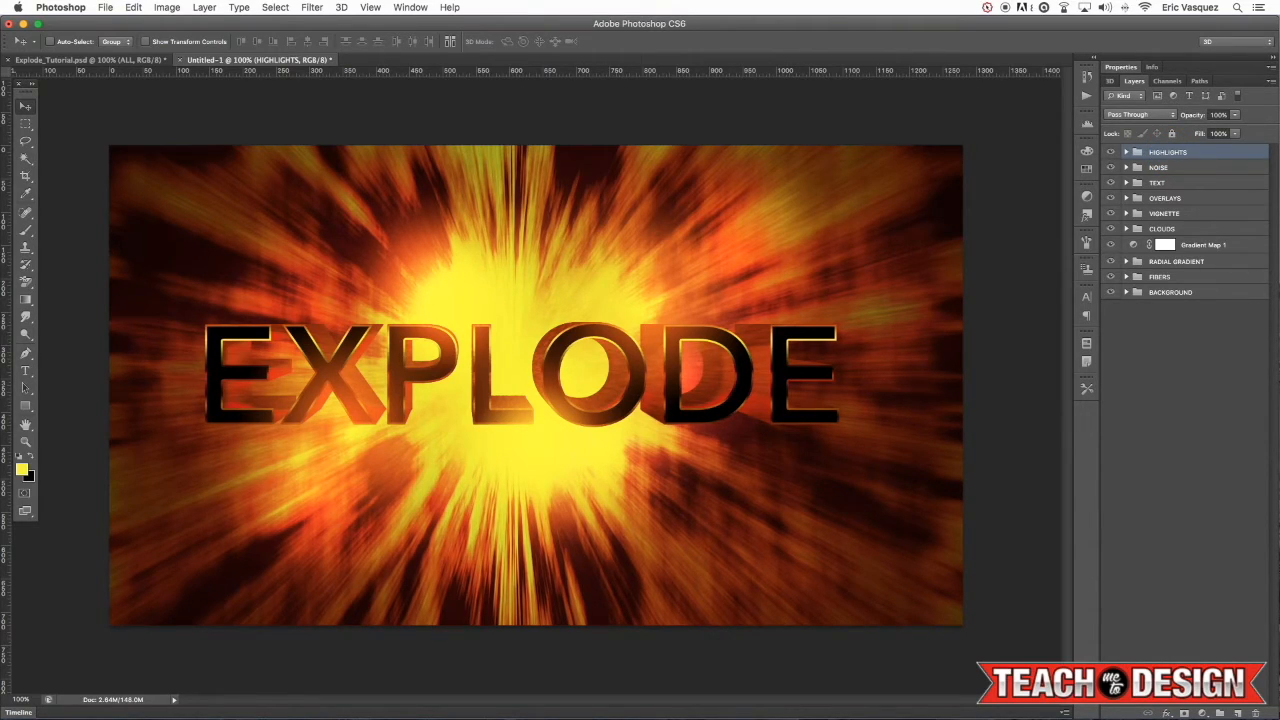
{"action": "left_click", "coordinate": [1110, 184]}
{"action": "left_click", "coordinate": [1110, 184]}
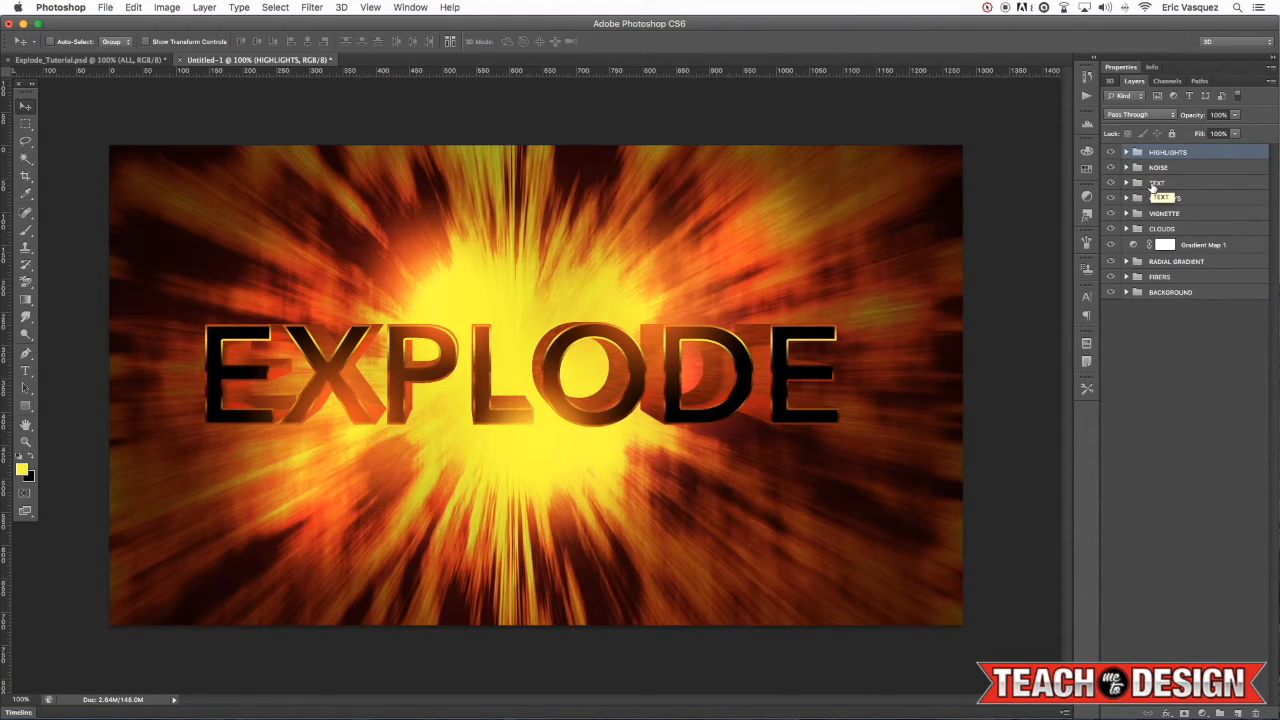
Step: Try lower opacities on the VIGNETTE group and settle on 60%
{"action": "left_click", "coordinate": [1163, 213]}
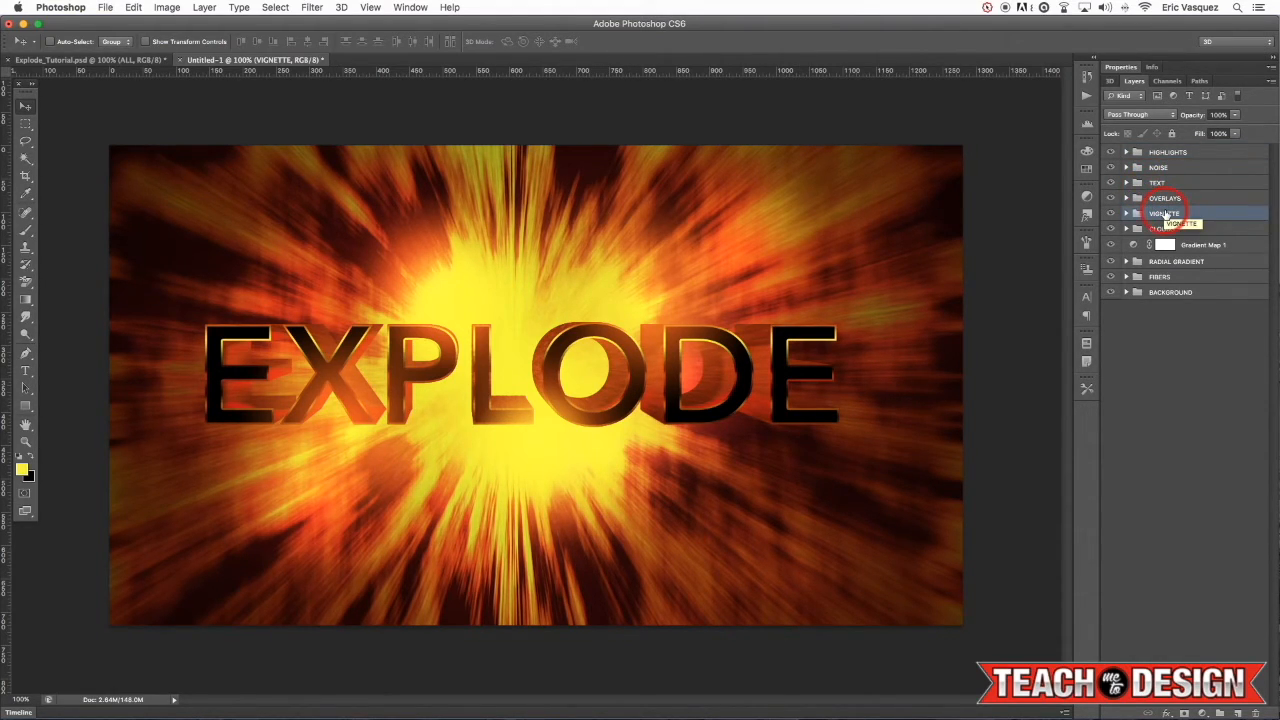
{"action": "key", "text": "5"}
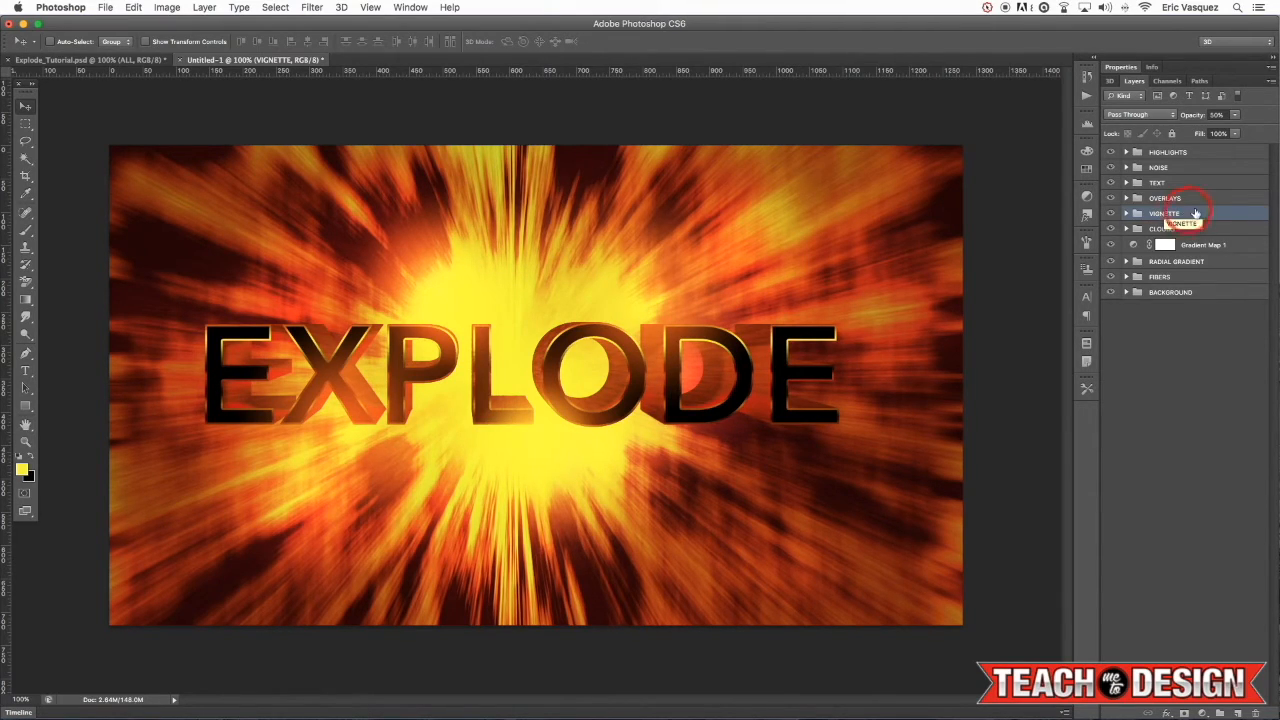
{"action": "key", "text": "4"}
{"action": "key", "text": "6"}
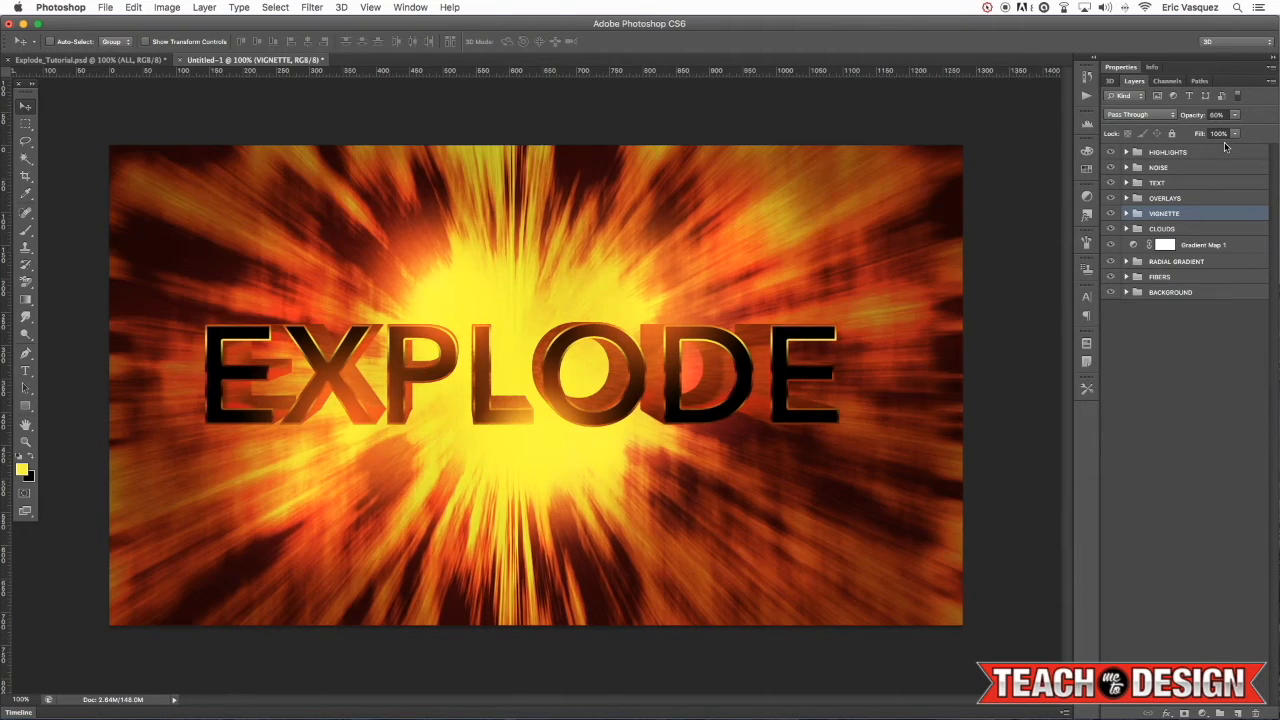
{"action": "key", "text": "5"}
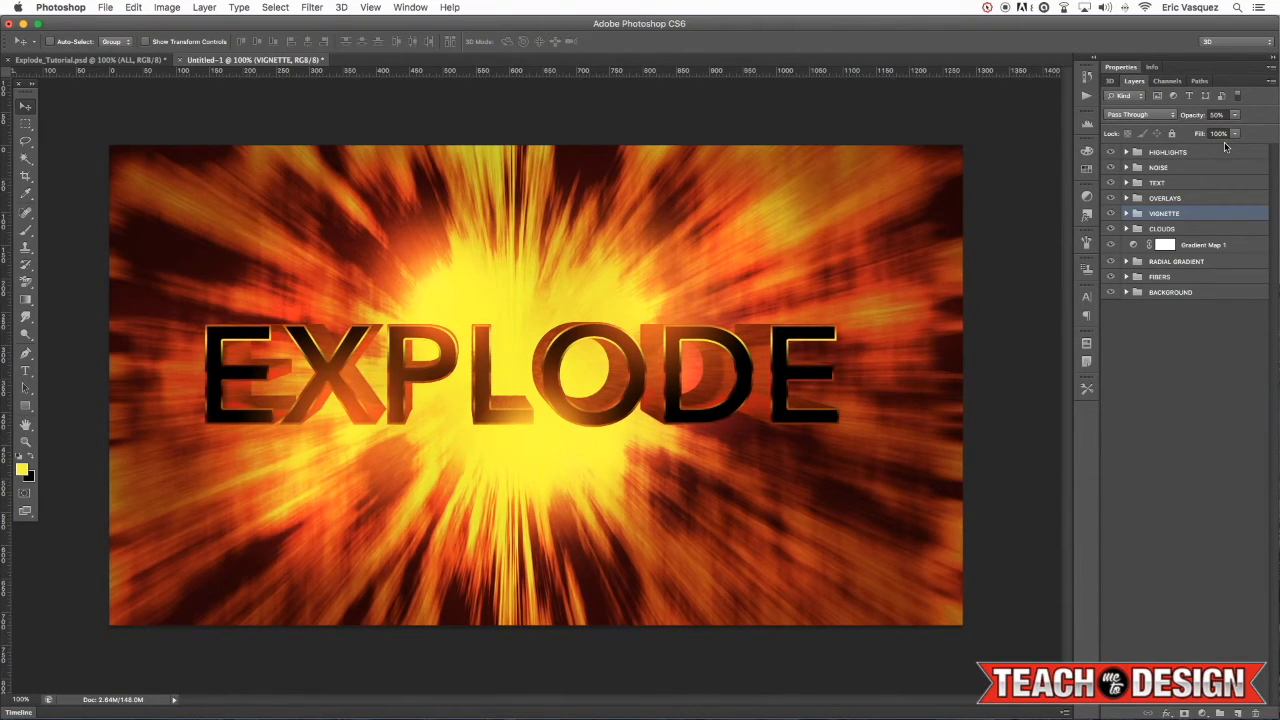
{"action": "key", "text": "6"}
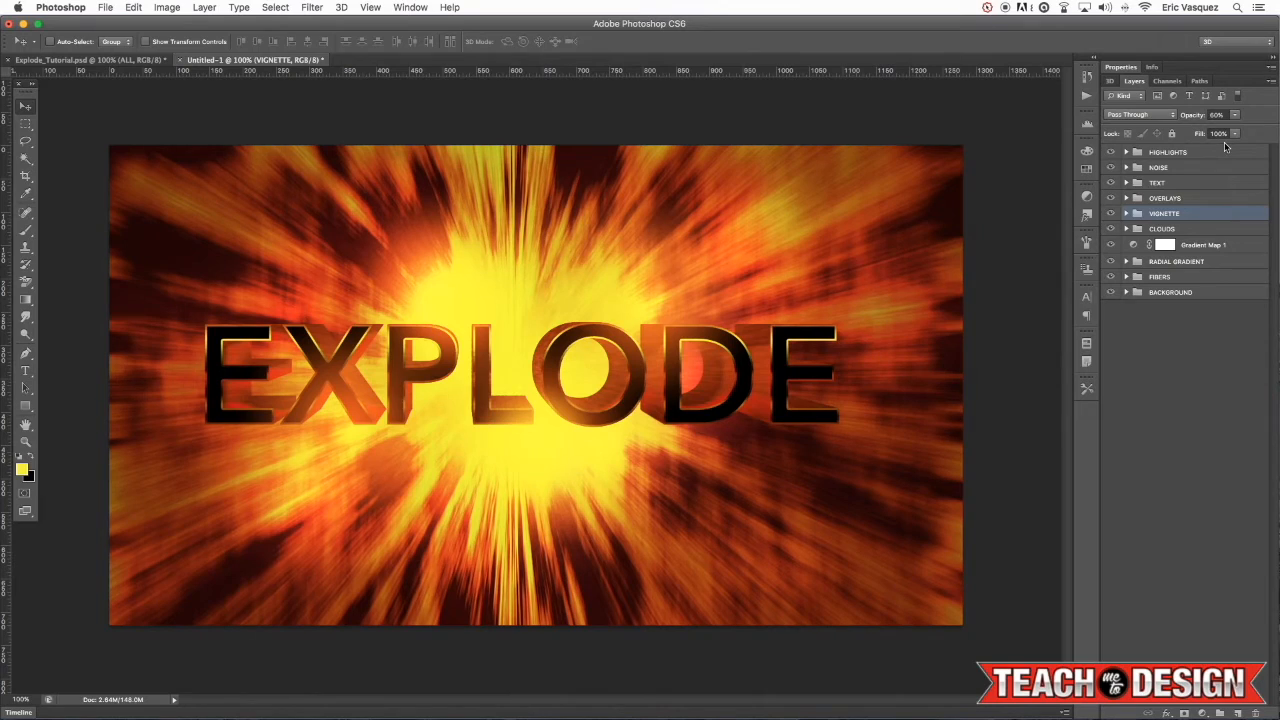
Step: Add a Curves adjustment above the HIGHLIGHTS group, brighten it with raised points including input 80, output 102, and compare before and after
{"action": "left_click", "coordinate": [1167, 152]}
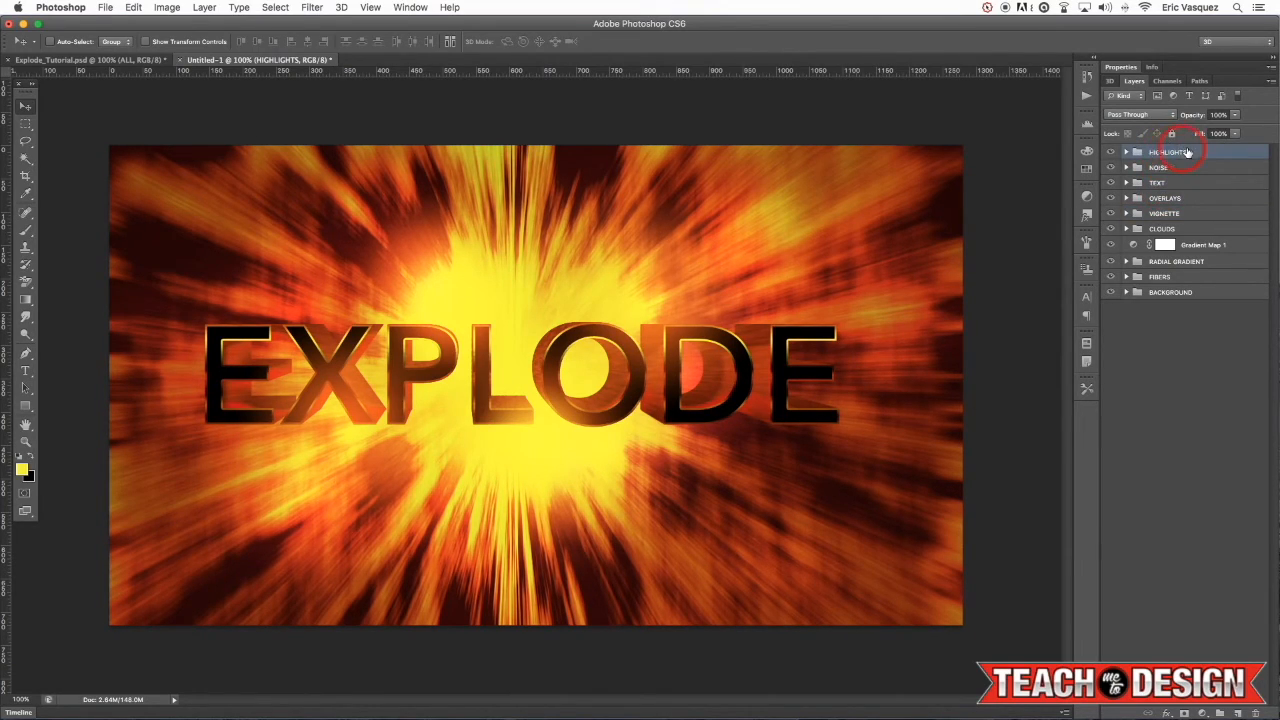
{"action": "left_click_drag", "start_coordinate": [1200, 709], "coordinate": [1235, 566]}
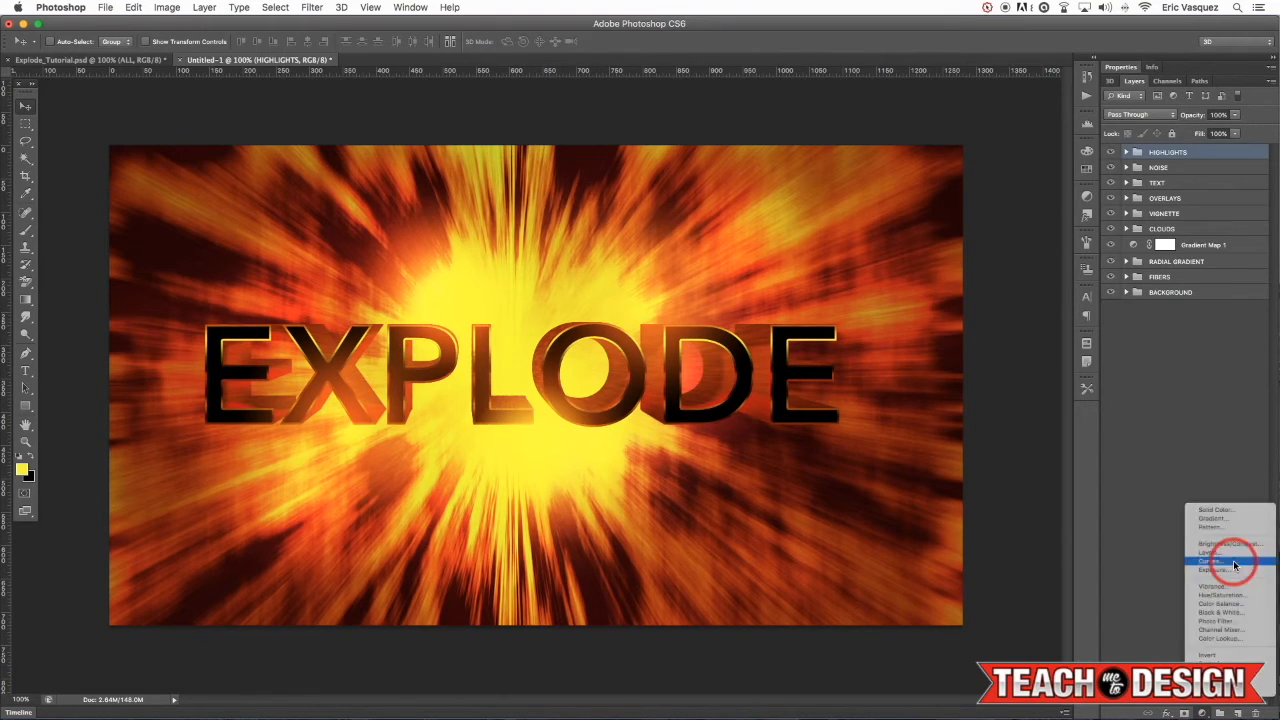
{"action": "left_click", "coordinate": [1234, 565]}
{"action": "left_click", "coordinate": [1193, 200]}
{"action": "left_click_drag", "start_coordinate": [1193, 200], "coordinate": [1215, 166]}
{"action": "left_click_drag", "start_coordinate": [1172, 210], "coordinate": [1174, 207]}
{"action": "left_click", "coordinate": [1111, 454]}
{"action": "left_click", "coordinate": [1111, 454]}
{"action": "left_click", "coordinate": [1112, 454]}
{"action": "left_click", "coordinate": [1112, 454]}
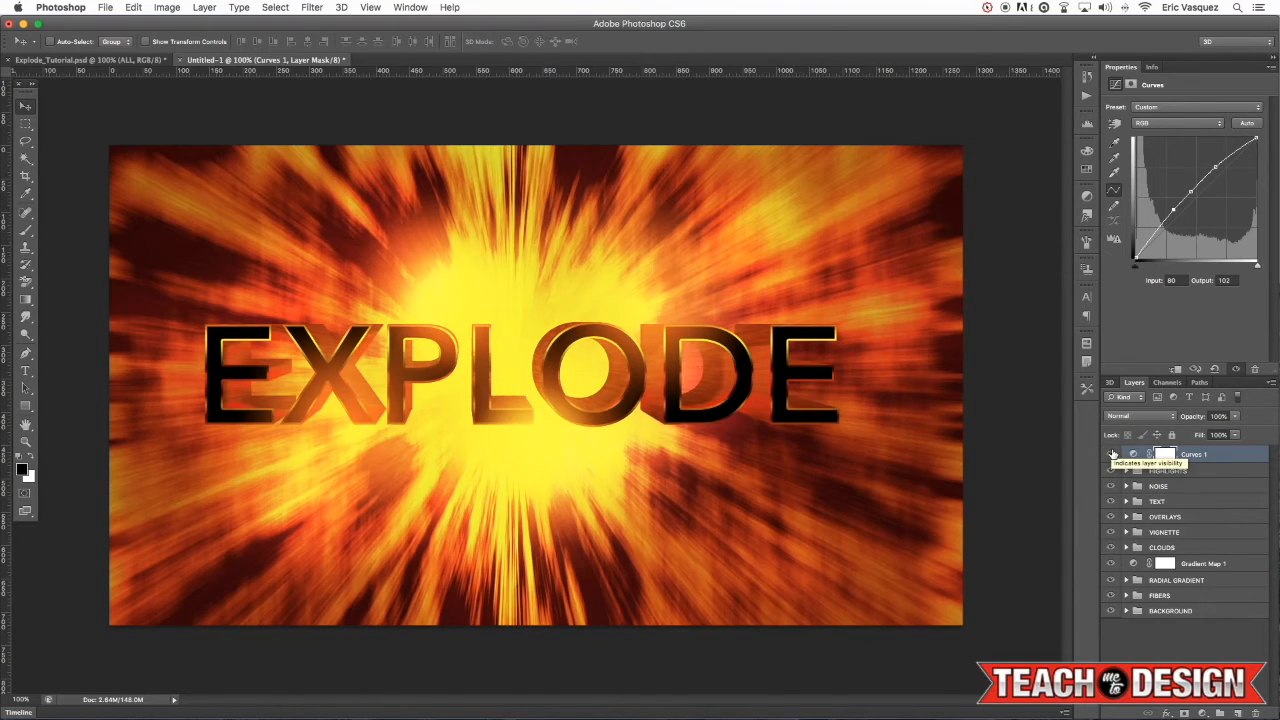
Step: Add a Hue/Saturation adjustment above the HIGHLIGHTS group with Hue +5 and Saturation +20, and compare before and after
{"action": "left_click", "coordinate": [1187, 468]}
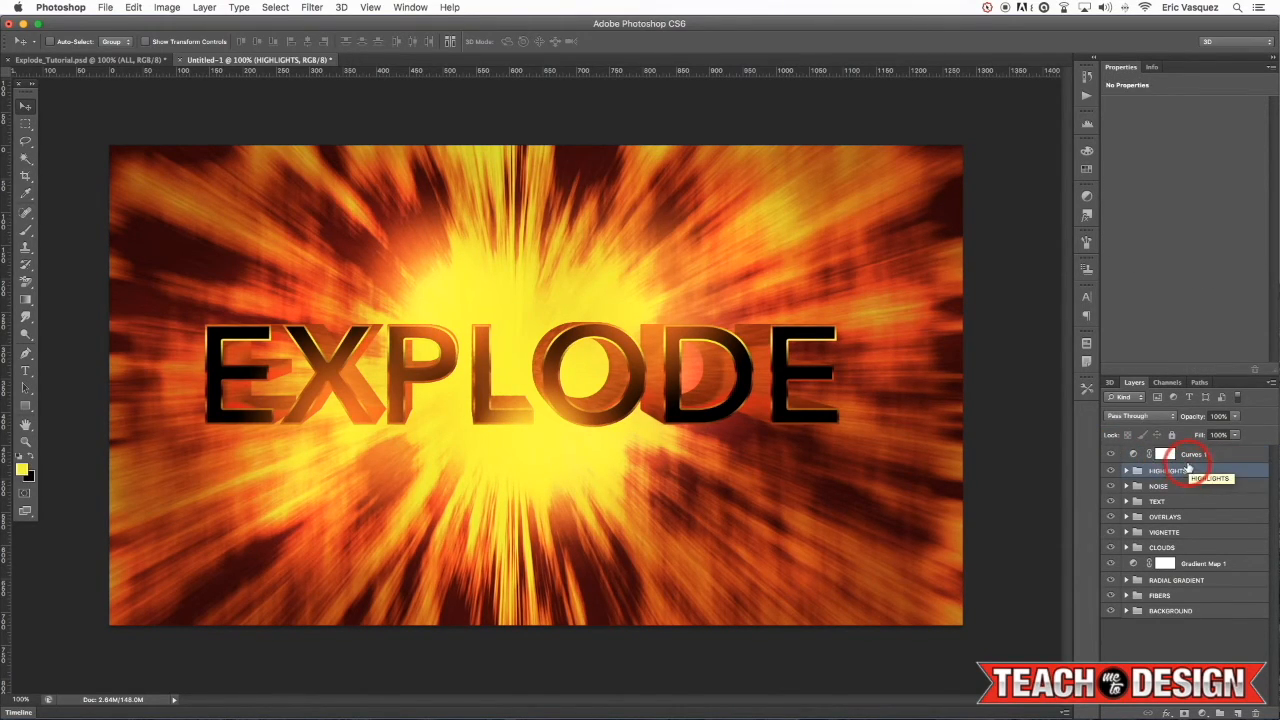
{"action": "left_click", "coordinate": [1202, 713]}
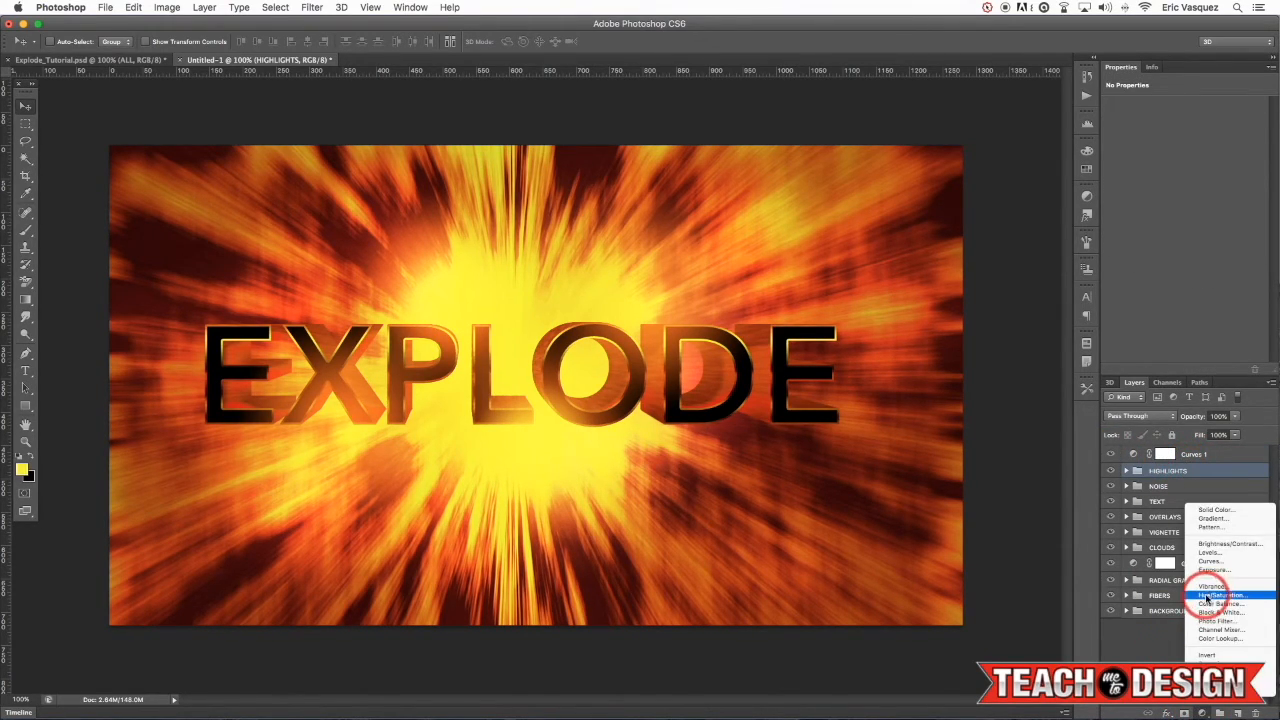
{"action": "left_click", "coordinate": [1208, 598]}
{"action": "mouse_move", "coordinate": [1185, 157]}
{"action": "left_mouse_down"}
{"action": "mouse_move", "coordinate": [1140, 158]}
{"action": "mouse_move", "coordinate": [1189, 158]}
{"action": "mouse_move", "coordinate": [1210, 181]}
{"action": "mouse_move", "coordinate": [1232, 181]}
{"action": "mouse_move", "coordinate": [1172, 181]}
{"action": "mouse_move", "coordinate": [1199, 181]}
{"action": "mouse_move", "coordinate": [1189, 160]}
{"action": "left_mouse_up"}
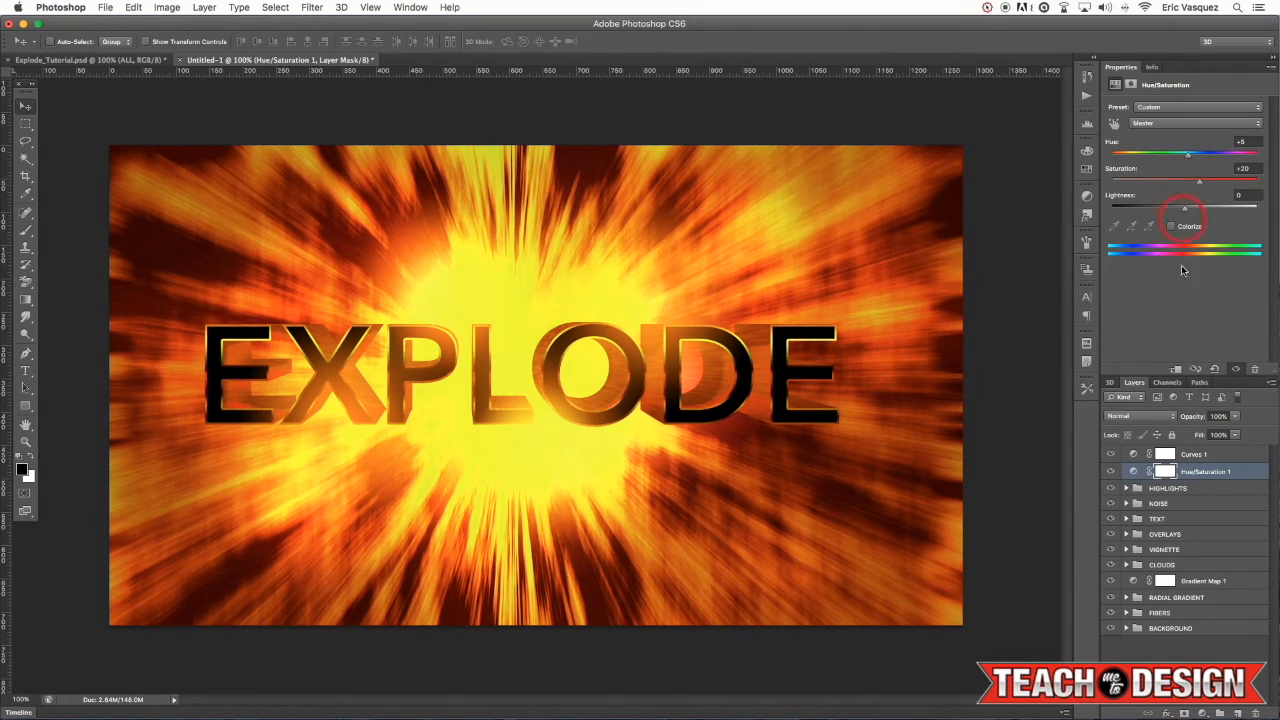
{"action": "left_click", "coordinate": [1111, 471]}
{"action": "left_click", "coordinate": [1111, 471]}
{"action": "left_click", "coordinate": [1111, 471]}
{"action": "left_click", "coordinate": [1111, 471]}
Step: Add a color stop between the orange and yellow stops of the Gradient Map 1 gradient and color it light yellow, f7f84e
{"action": "left_click", "coordinate": [1200, 455]}
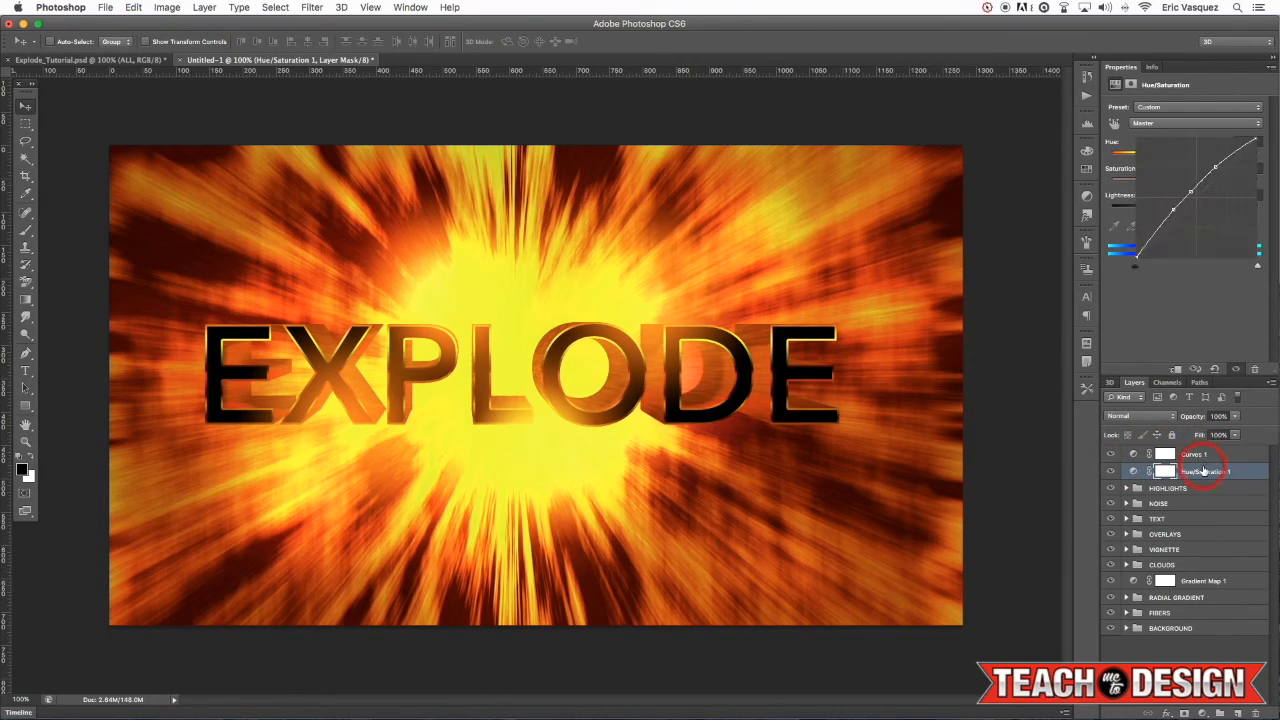
{"action": "left_click", "coordinate": [1195, 581]}
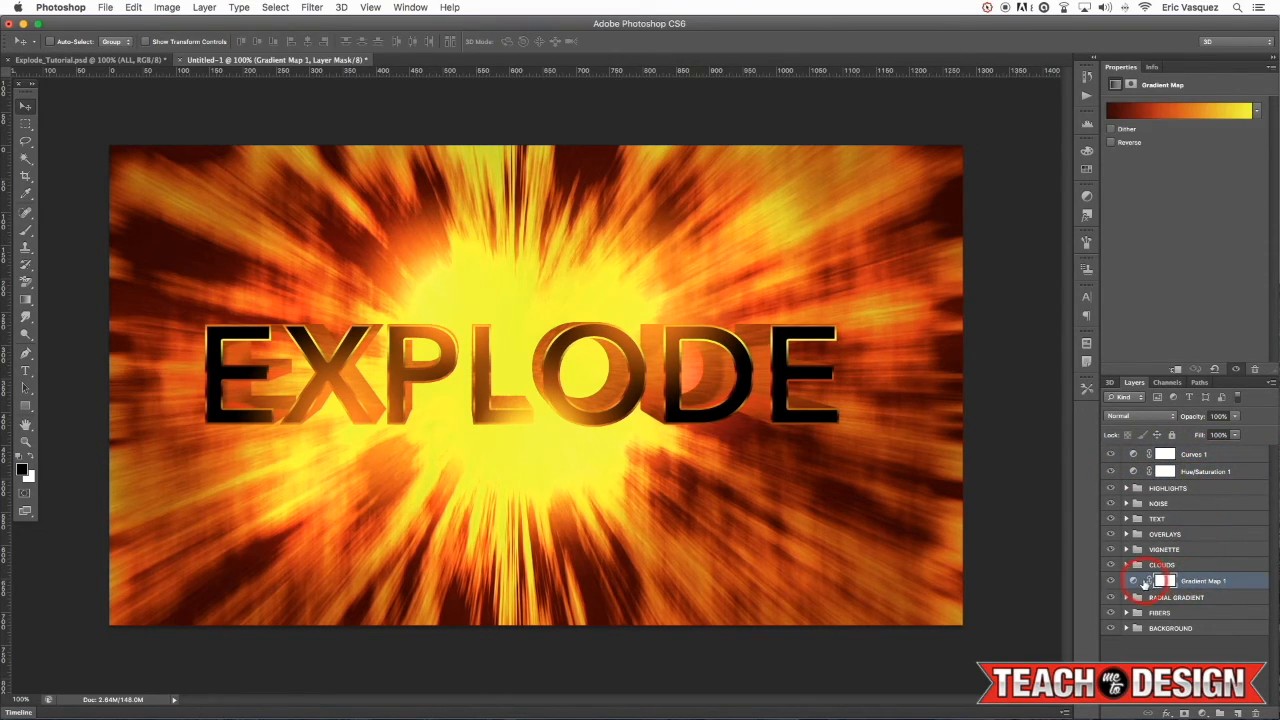
{"action": "left_click", "coordinate": [1161, 111]}
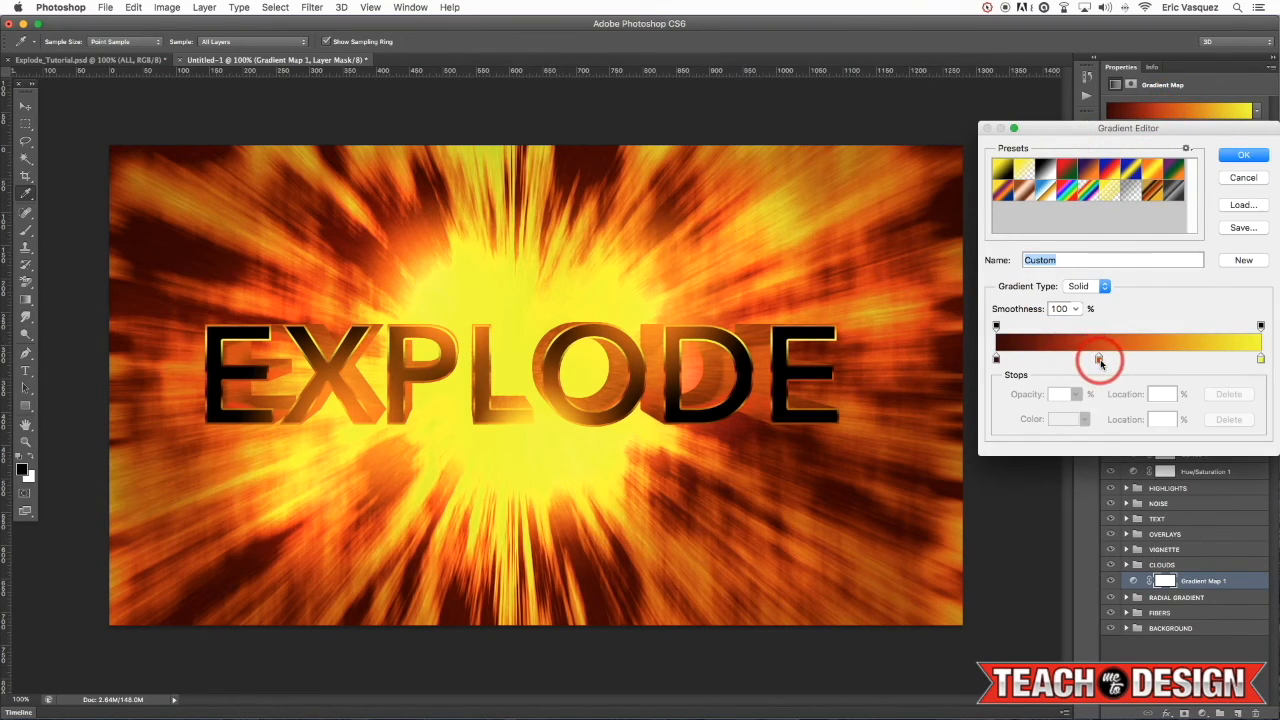
{"action": "left_click", "coordinate": [1158, 360]}
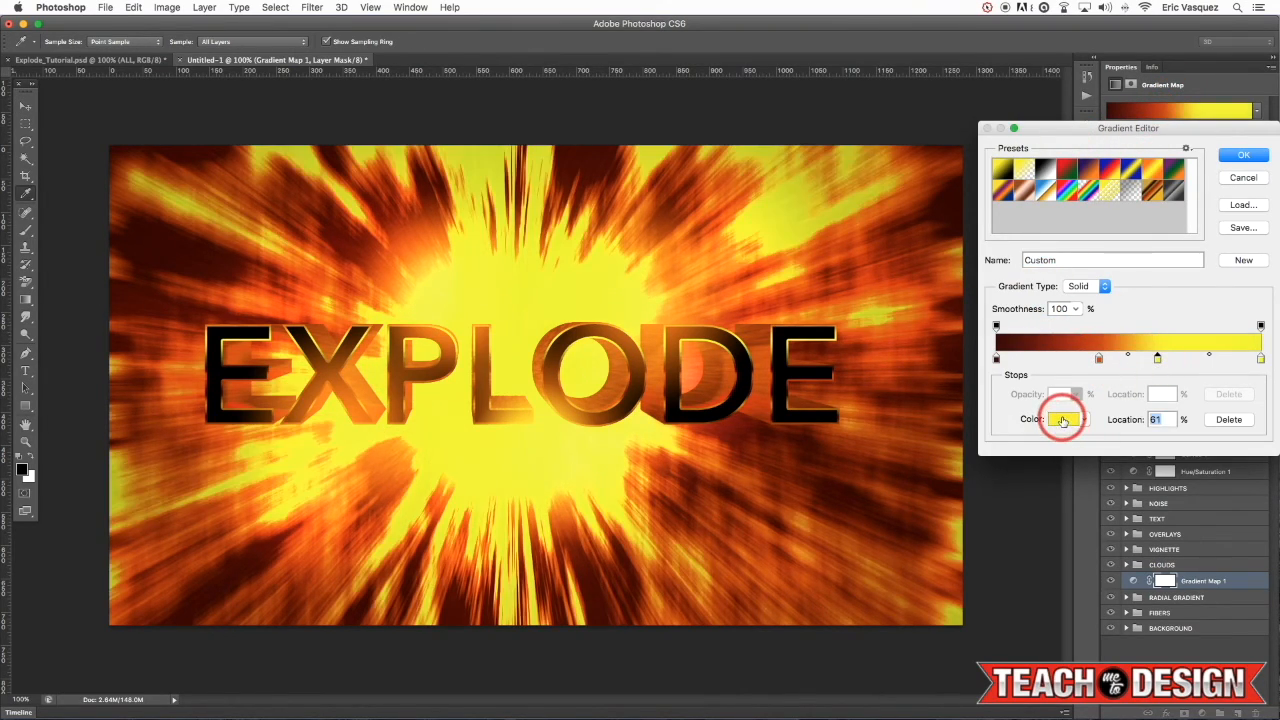
{"action": "left_click", "coordinate": [1066, 419]}
{"action": "left_click_drag", "start_coordinate": [1054, 209], "coordinate": [1035, 196]}
{"action": "left_click", "coordinate": [1229, 183]}
Step: Move the light yellow stop toward the bright end and the orange stop slightly toward the dark end, remove the end stop, and apply the gradient
{"action": "left_click", "coordinate": [1160, 362]}
{"action": "left_click_drag", "start_coordinate": [1165, 366], "coordinate": [1190, 358]}
{"action": "mouse_move", "coordinate": [1103, 362]}
{"action": "left_mouse_down"}
{"action": "mouse_move", "coordinate": [1081, 363]}
{"action": "mouse_move", "coordinate": [1092, 362]}
{"action": "left_mouse_up"}
{"action": "left_click_drag", "start_coordinate": [1259, 359], "coordinate": [1266, 420]}
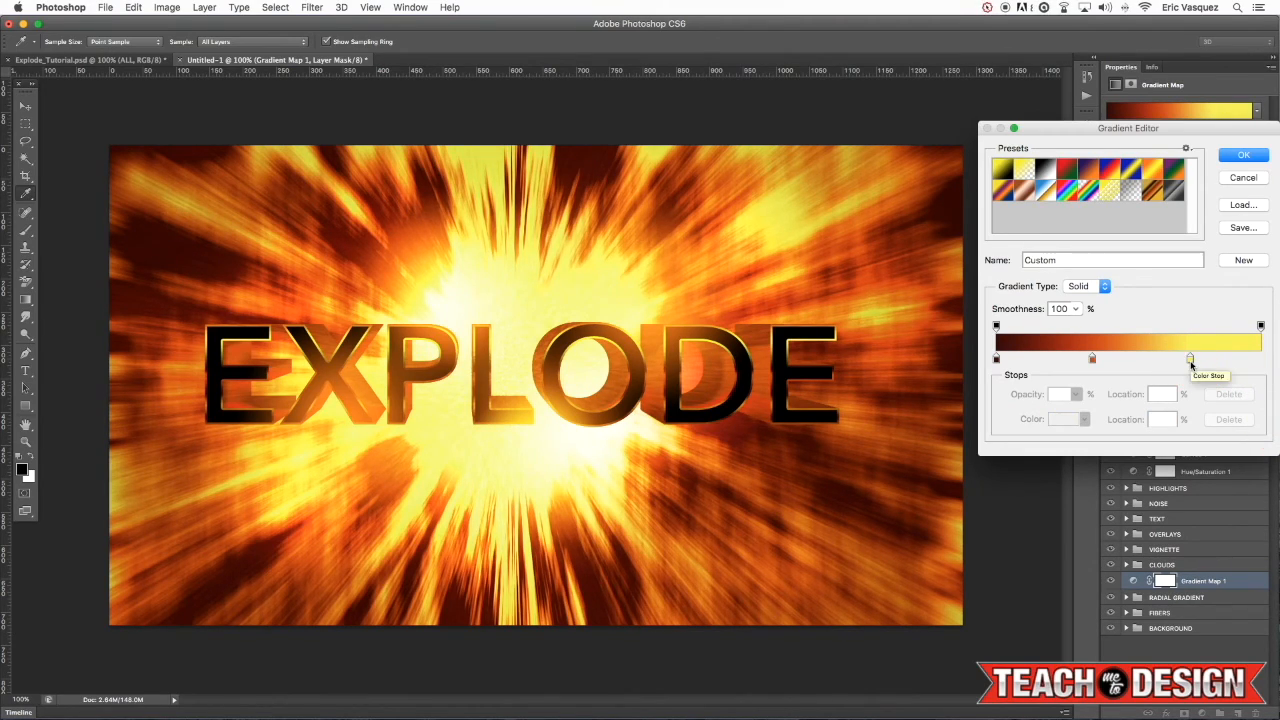
{"action": "left_click", "coordinate": [1190, 362]}
{"action": "left_click", "coordinate": [1066, 420]}
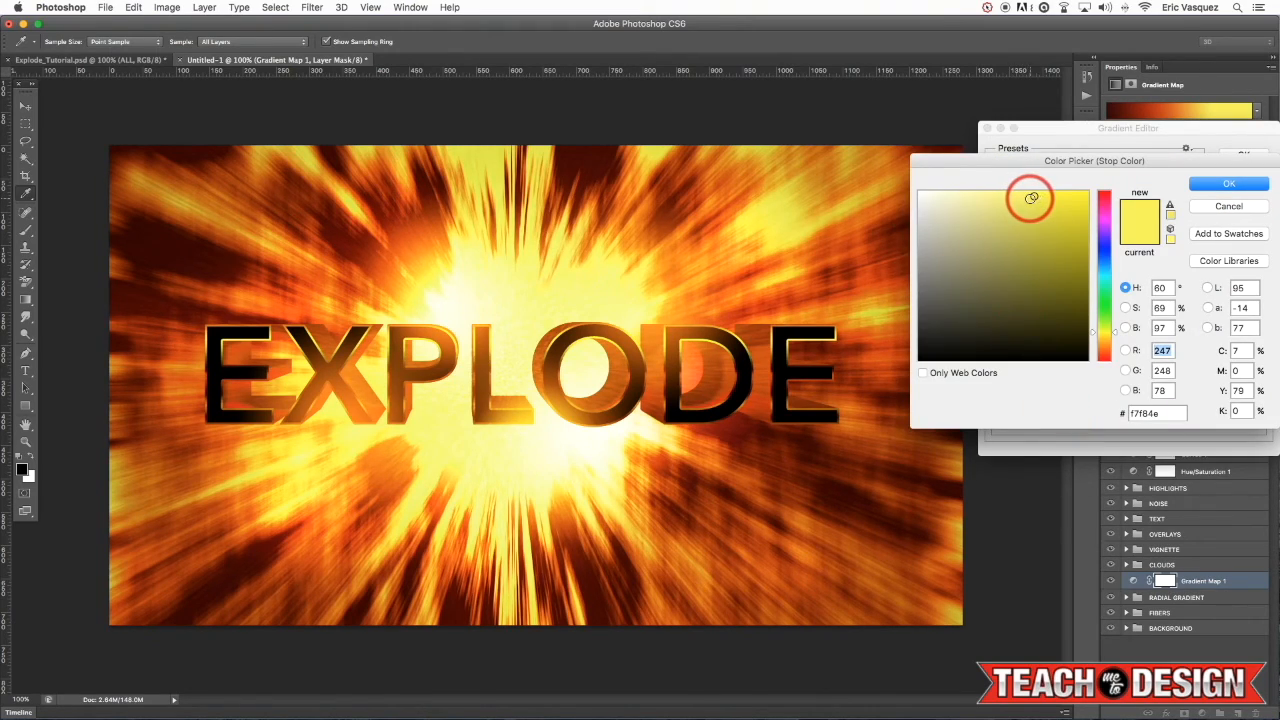
{"action": "left_click", "coordinate": [1240, 183]}
{"action": "left_click", "coordinate": [1243, 155]}
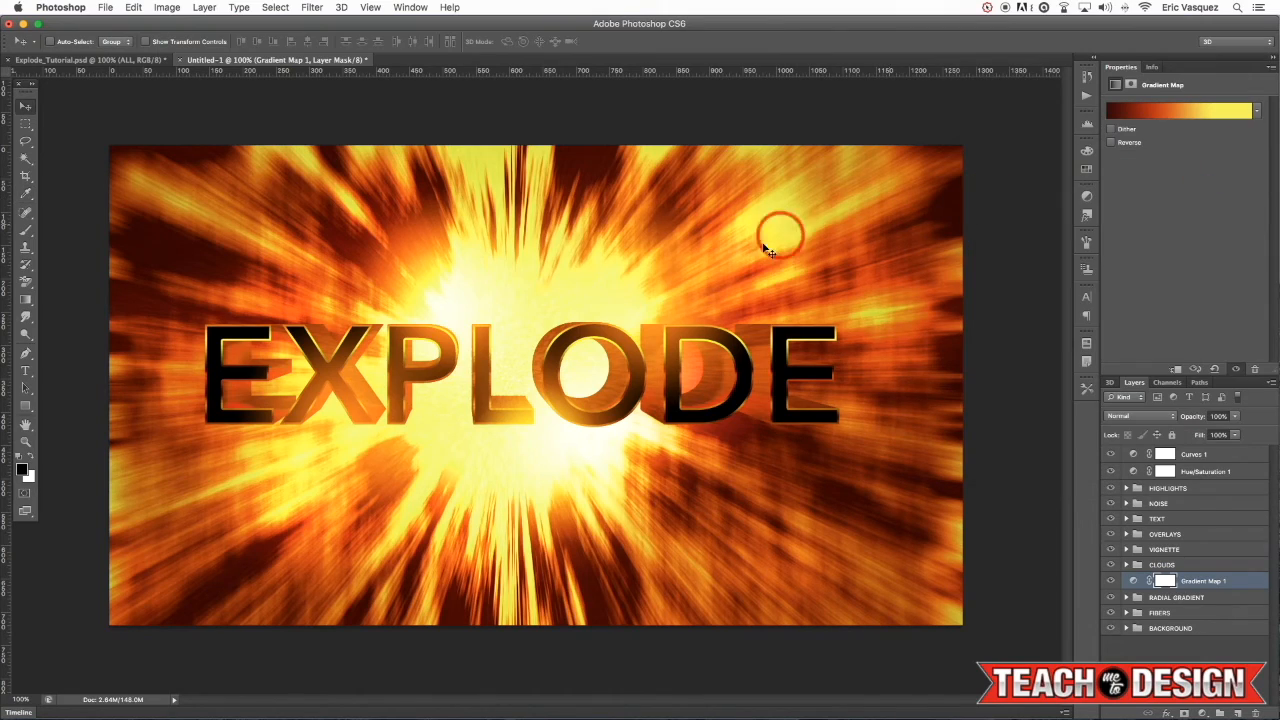
Step: Scale the TEXT group up to about 106% around its center
{"action": "left_click", "coordinate": [1133, 454]}
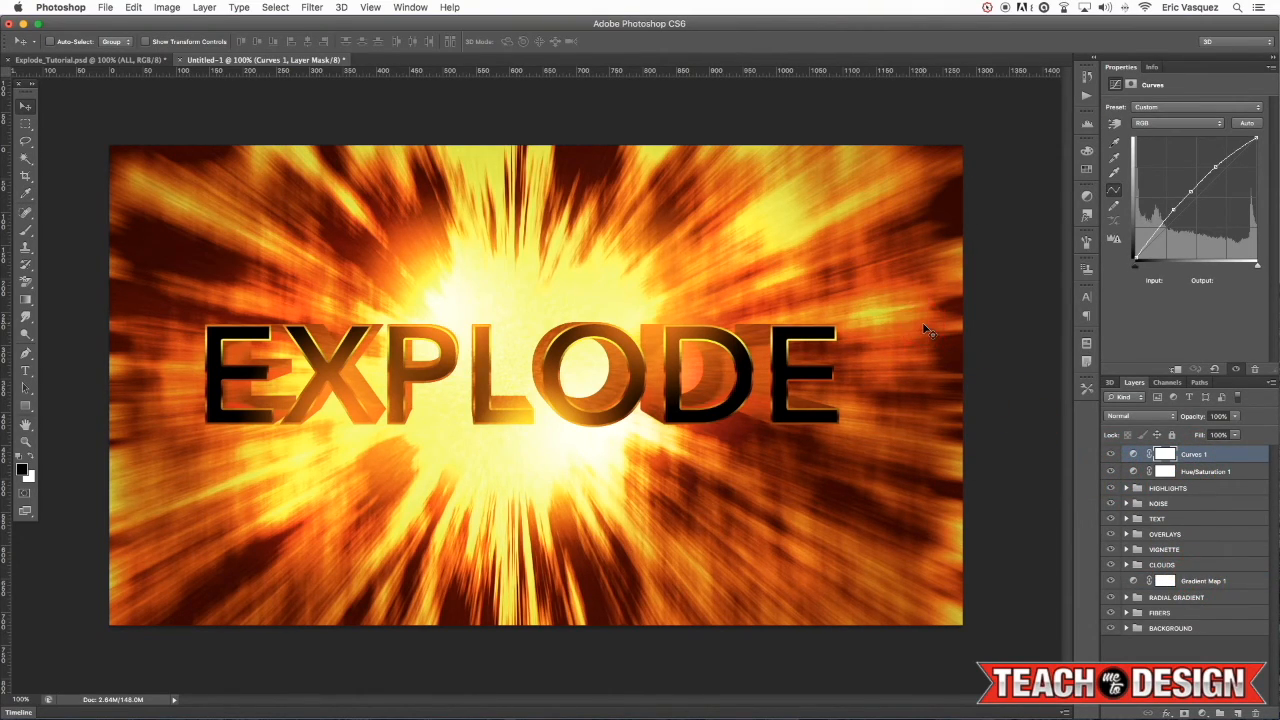
{"action": "left_click", "coordinate": [1179, 519]}
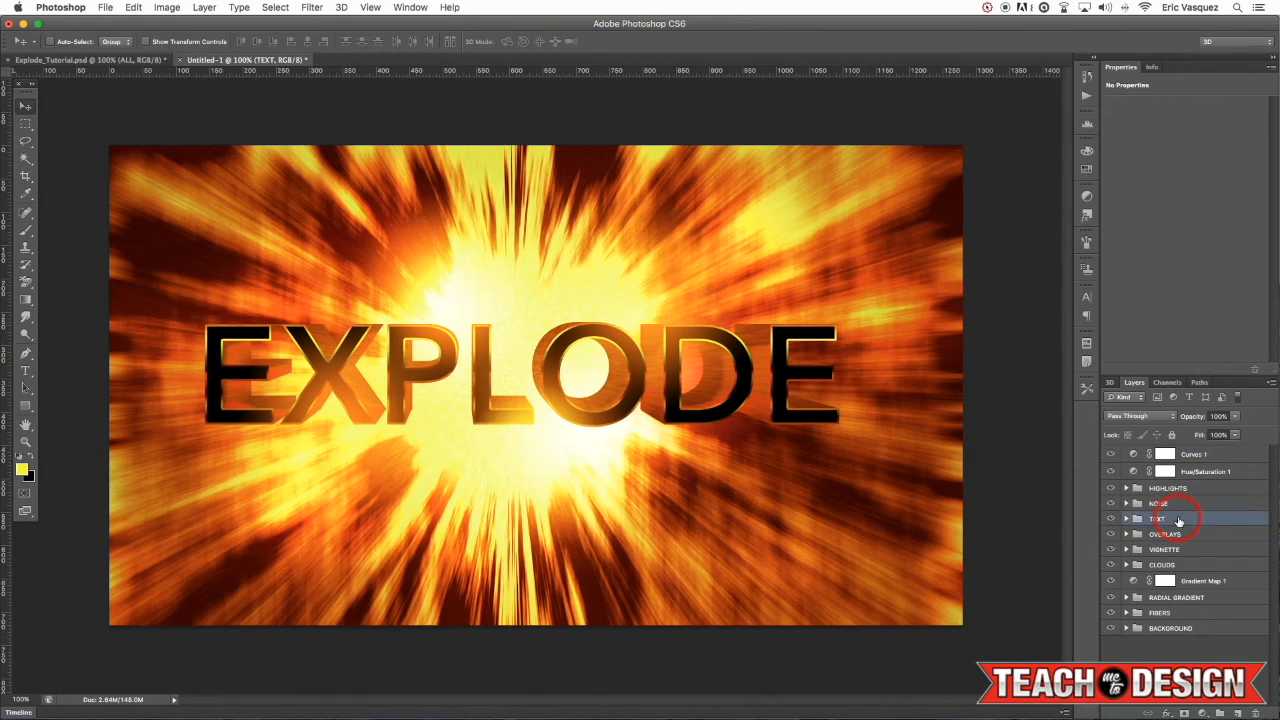
{"action": "key", "text": "ctrl+t"}
{"action": "left_click_drag", "start_coordinate": [838, 322], "coordinate": [857, 309]}
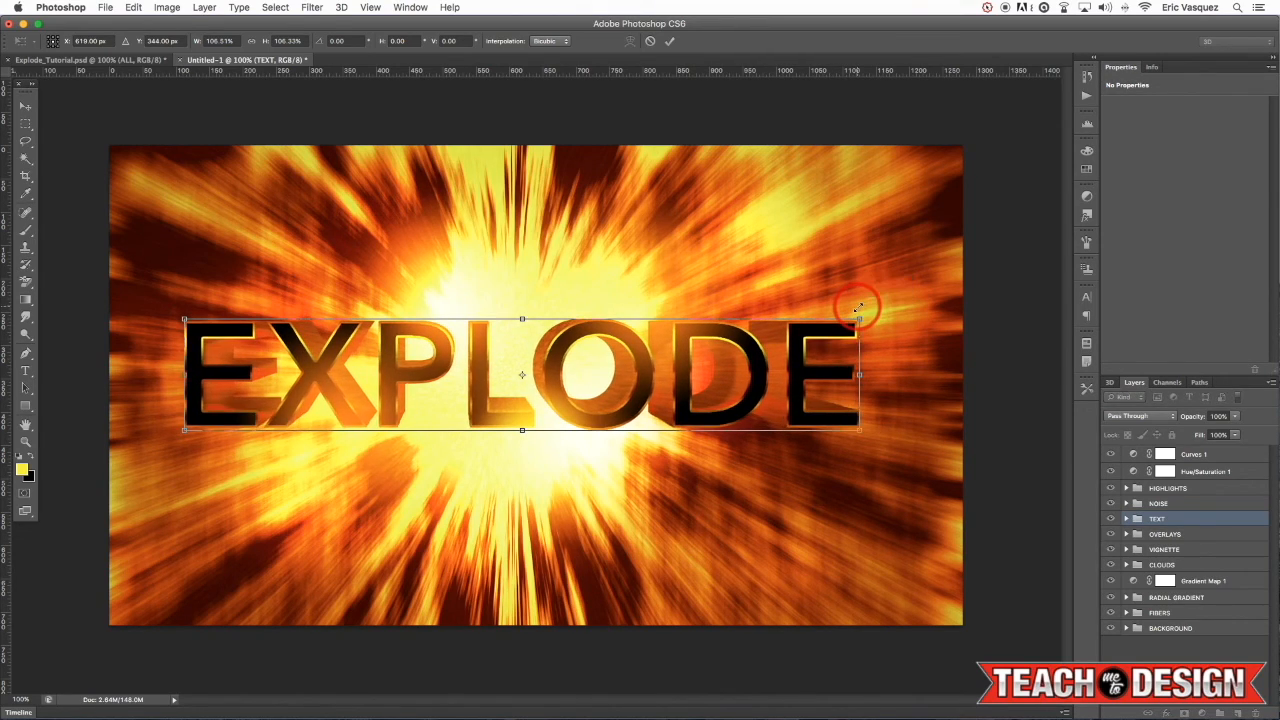
{"action": "key", "text": "Return"}
{"action": "left_click", "coordinate": [1127, 520]}
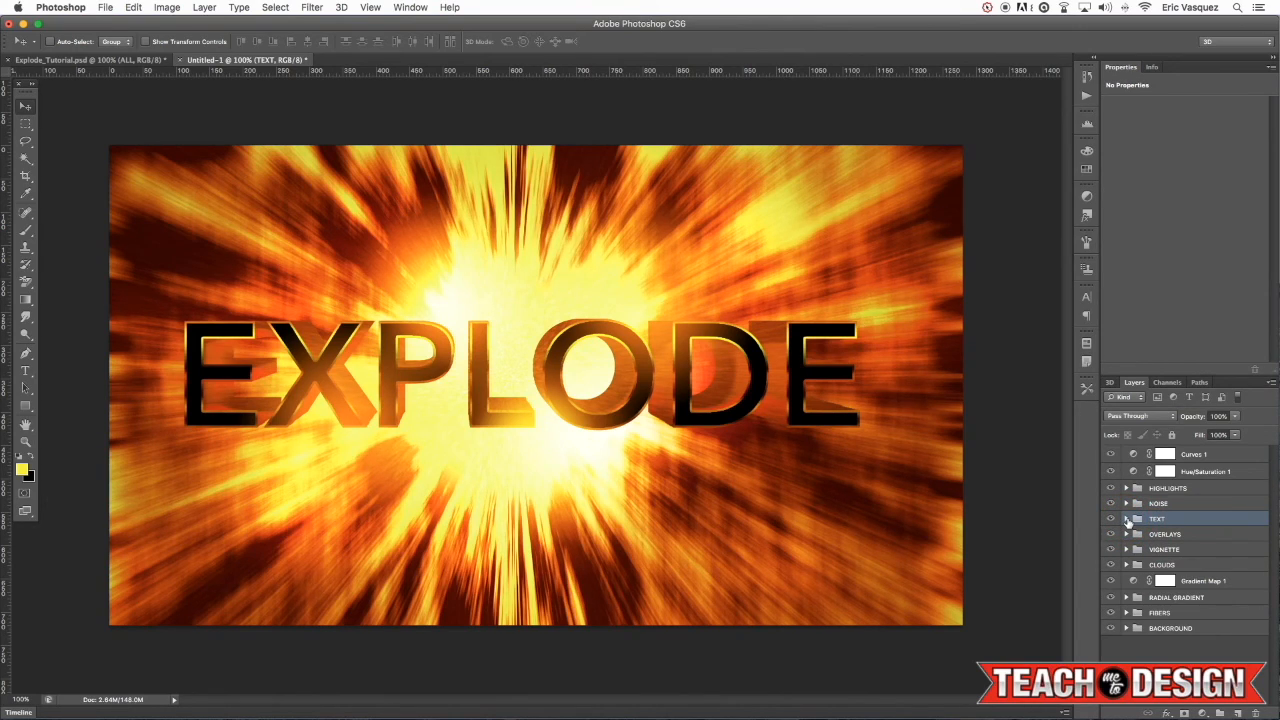
{"action": "left_click", "coordinate": [1127, 520]}
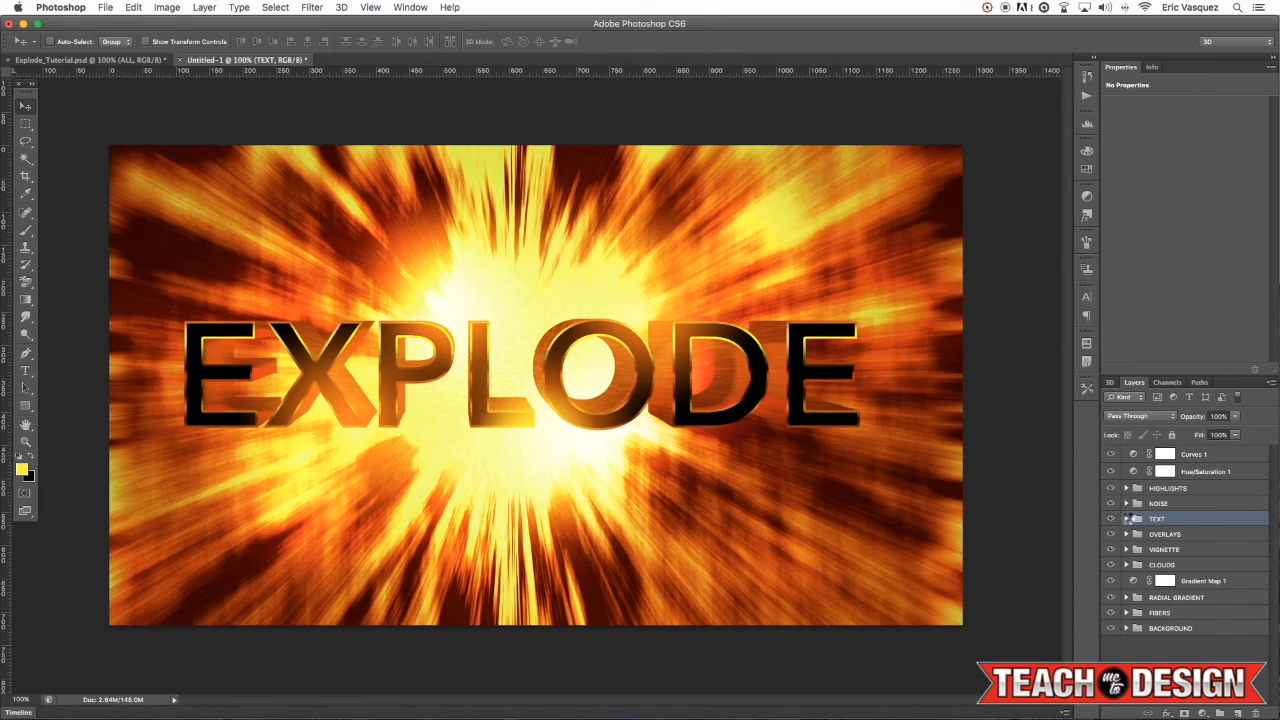